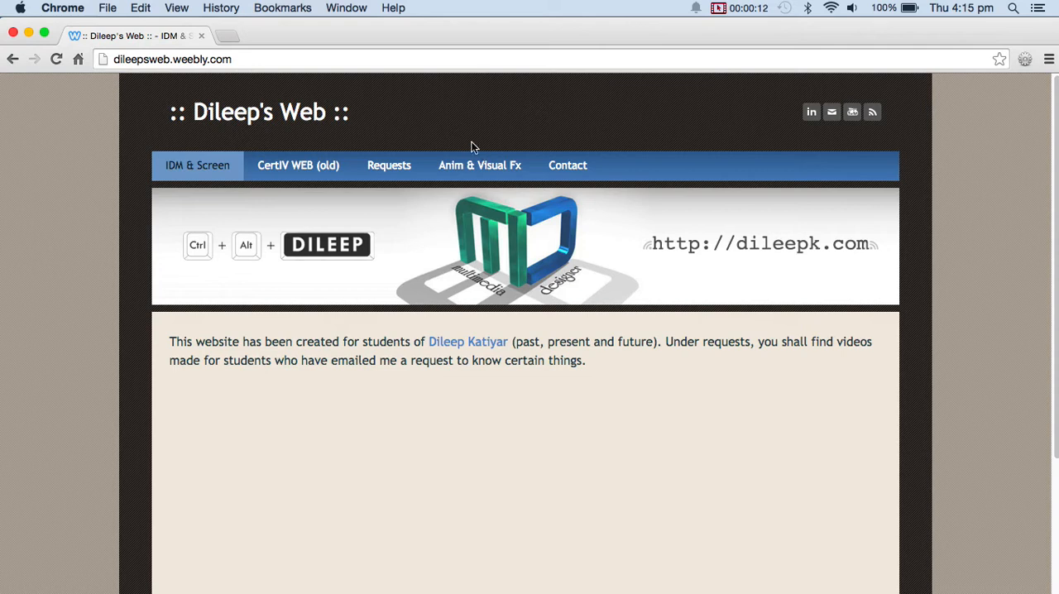
# Open the Anim & Visual Fx page and review its assignments, nested animation steps, tutorial videos and student examples down to the Visual Effects Cluster.
pyautogui.click(494, 179)
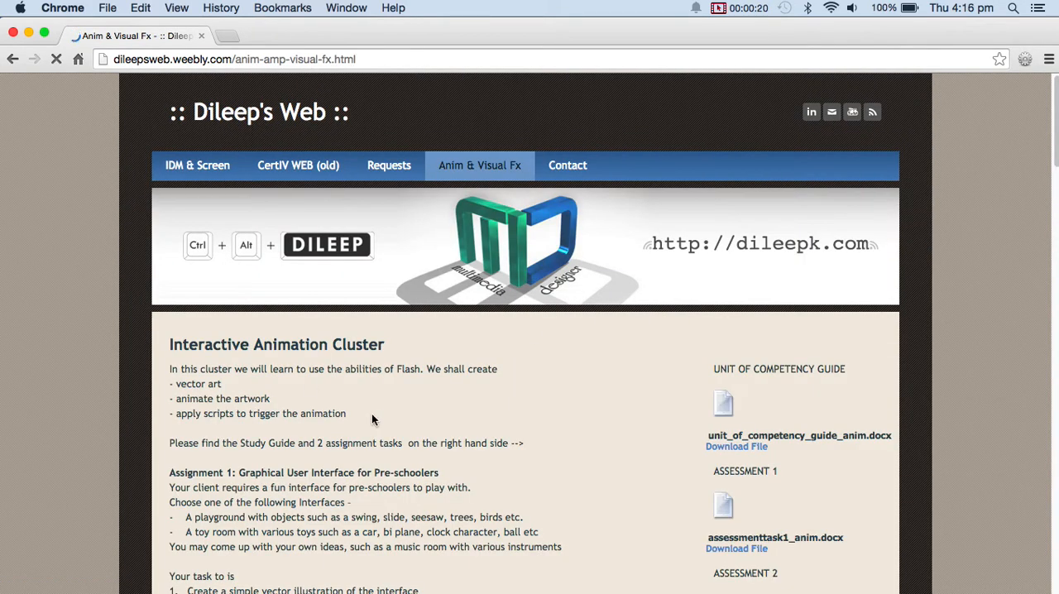
pyautogui.scroll(-4, 1055, 133)
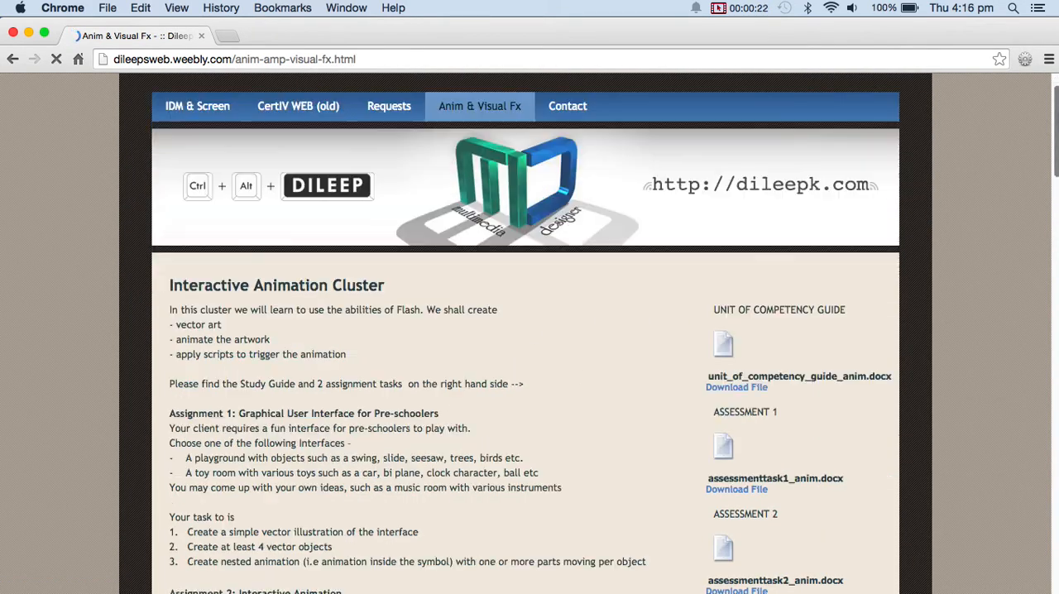
pyautogui.scroll(4, 500, 263)
pyautogui.scroll(-9, 492, 273)
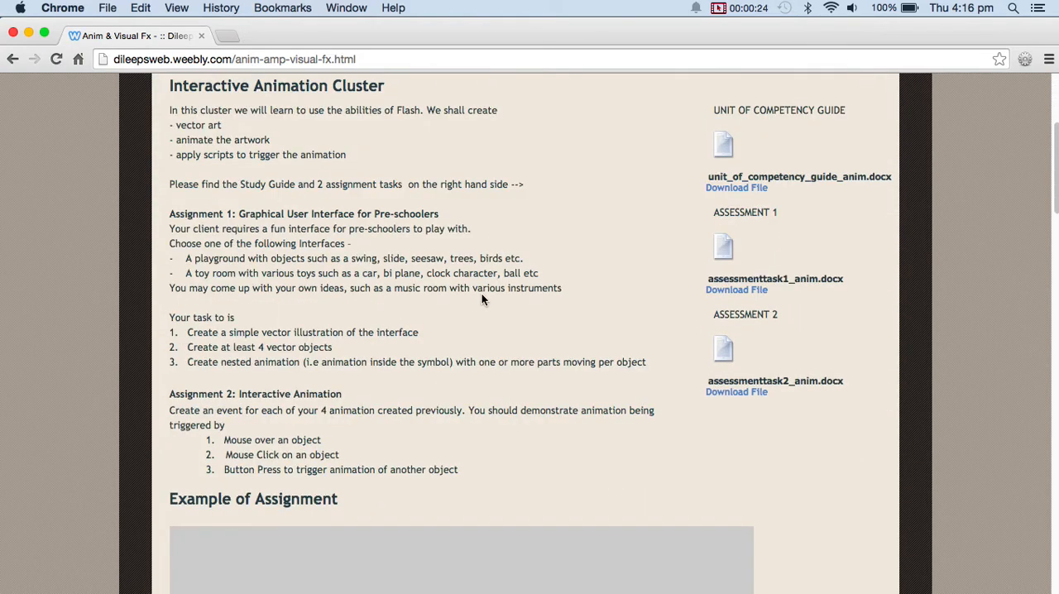
pyautogui.scroll(-10, 482, 299)
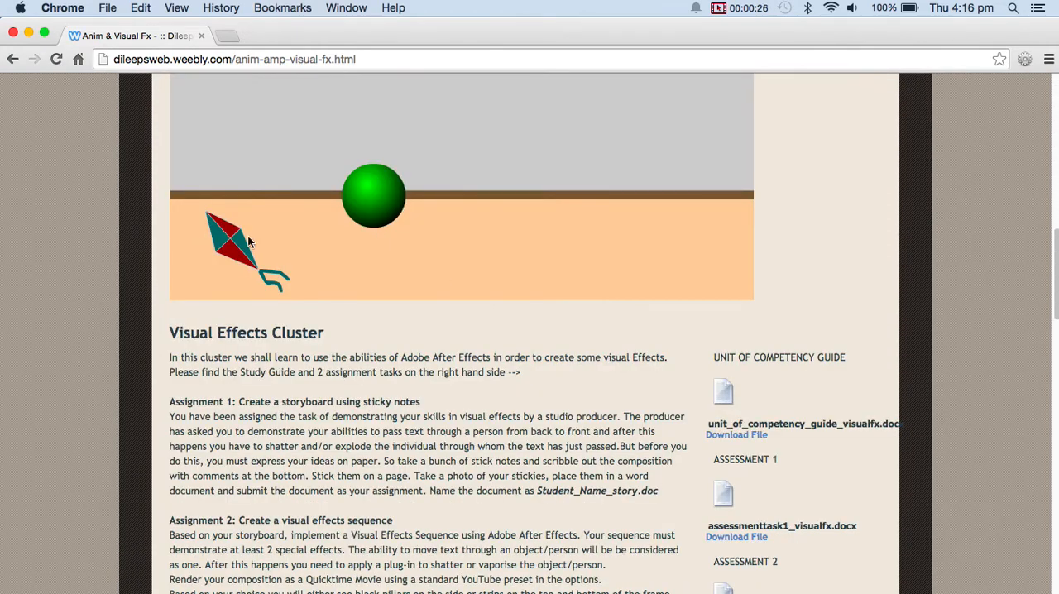
pyautogui.scroll(-1, 342, 365)
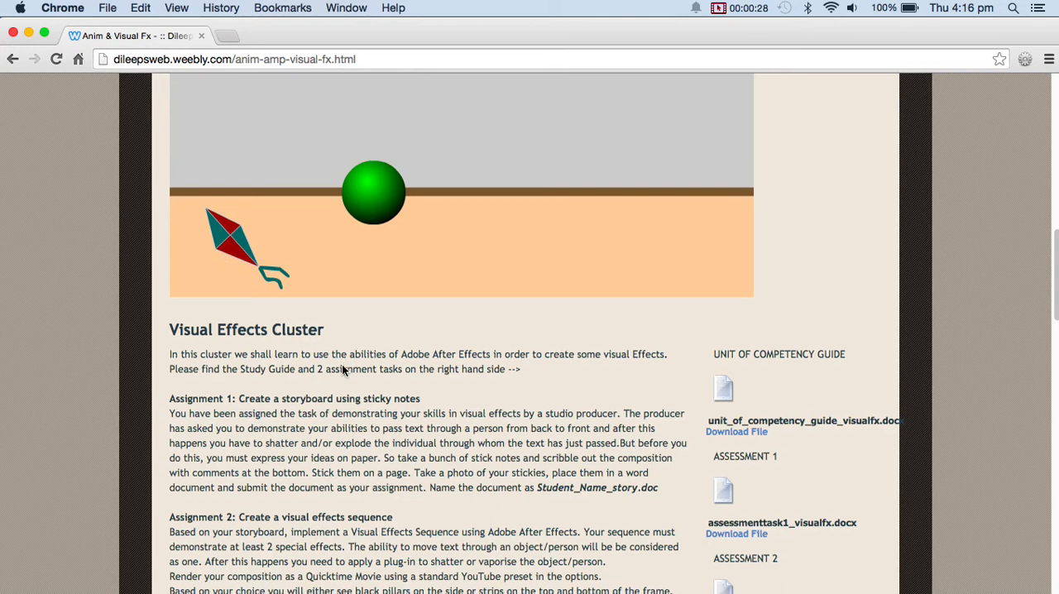
pyautogui.scroll(-8, 342, 369)
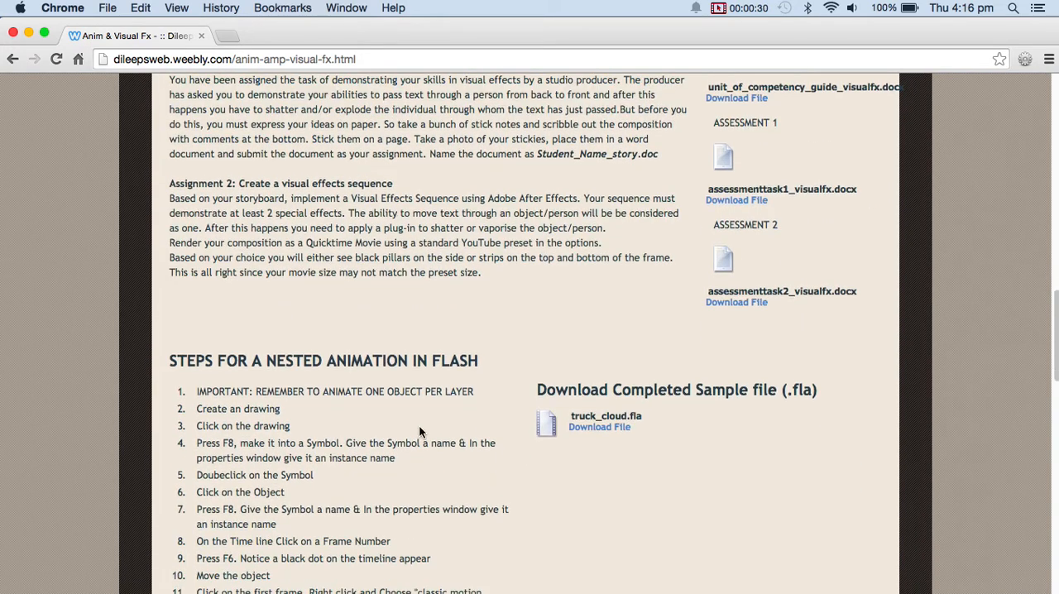
pyautogui.scroll(-3, 618, 425)
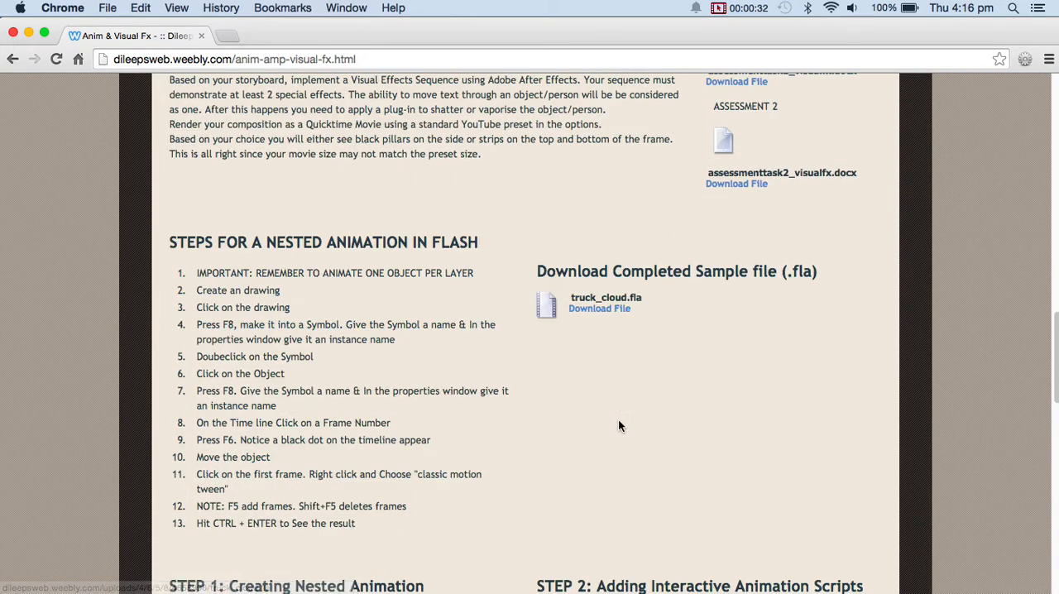
pyautogui.scroll(-6, 618, 425)
pyautogui.scroll(-1, 628, 439)
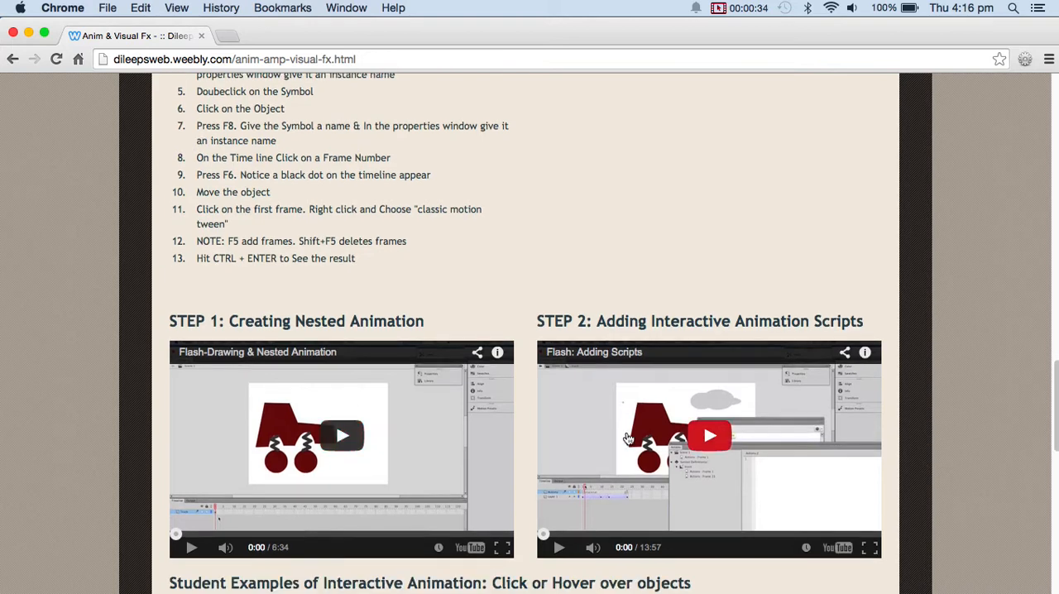
pyautogui.scroll(-5, 658, 437)
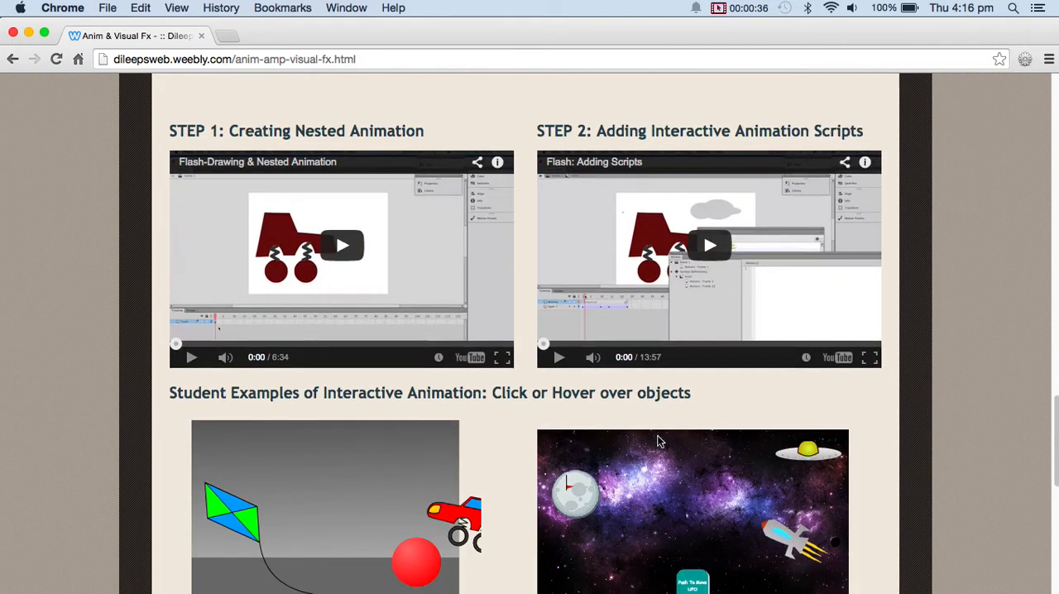
pyautogui.scroll(-3, 657, 442)
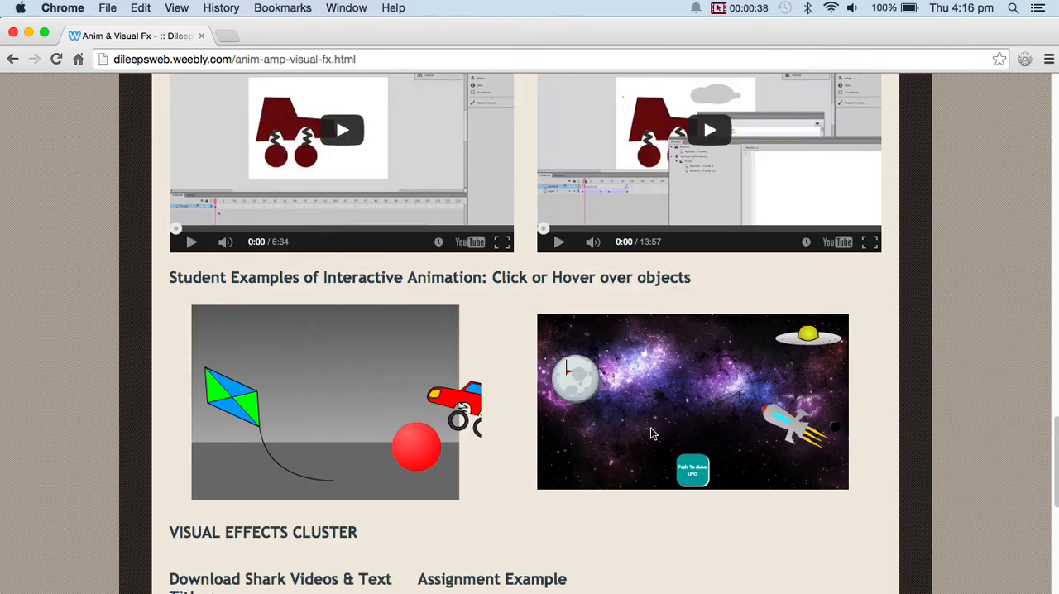
pyautogui.scroll(-5, 650, 430)
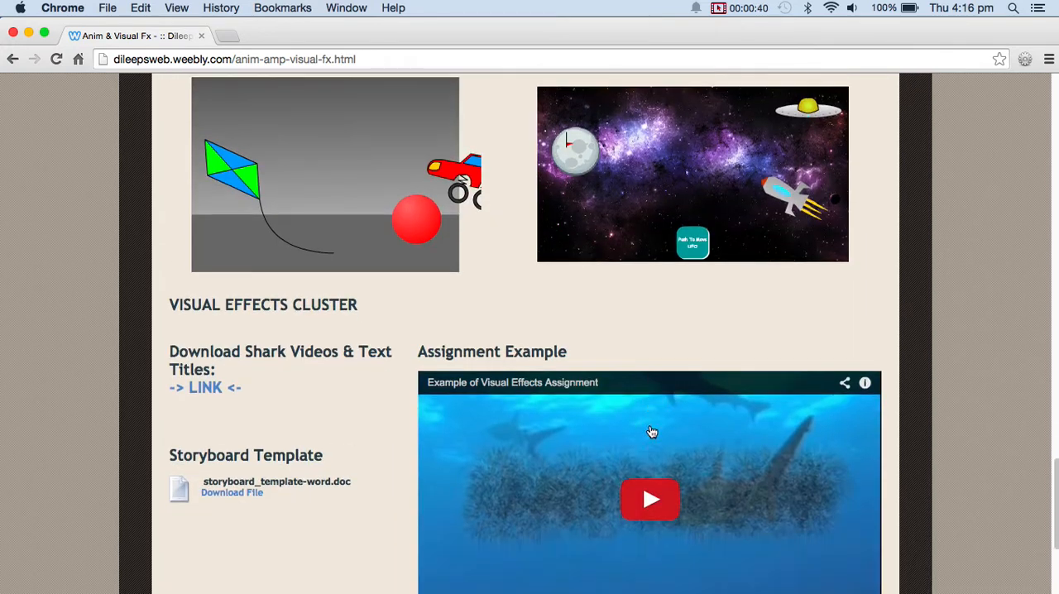
# Highlight the VISUAL EFFECTS CLUSTER heading and play the Example of Visual Effects Assignment video.
pyautogui.moveTo(363, 304); pyautogui.dragTo(159, 307)
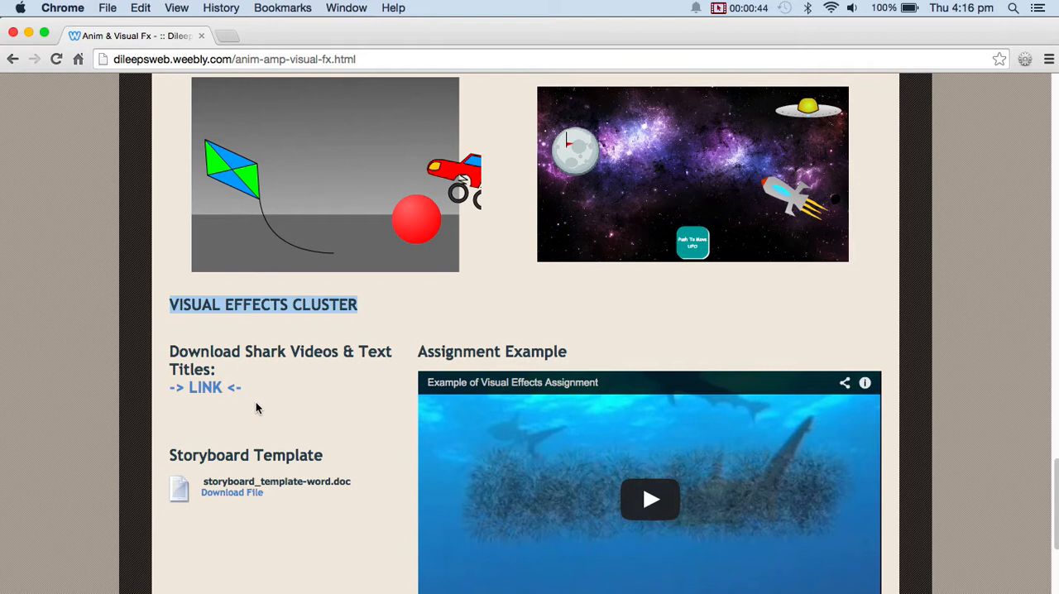
pyautogui.scroll(-2, 265, 389)
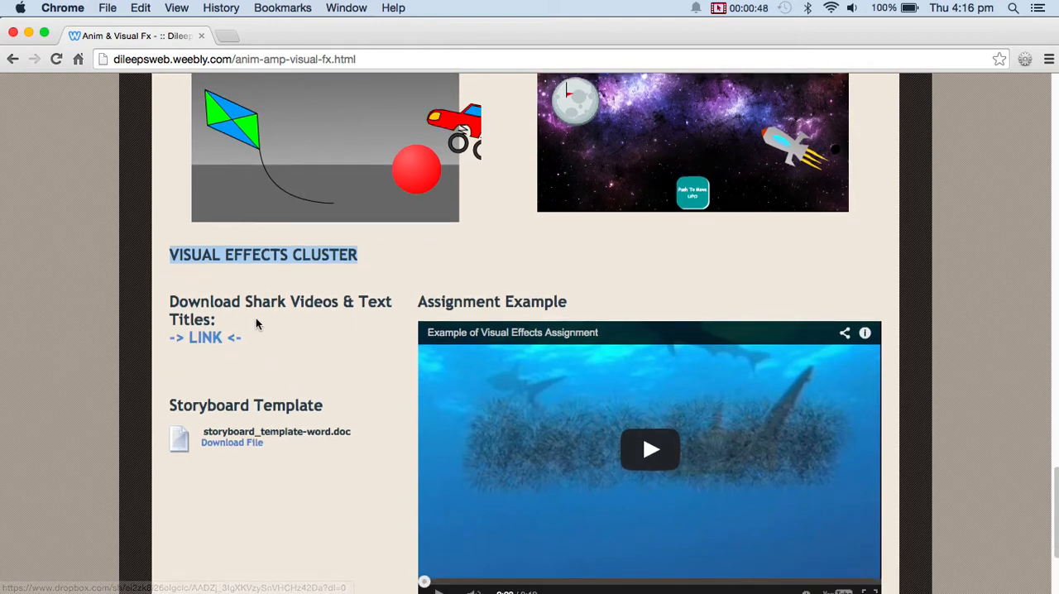
pyautogui.scroll(-3, 653, 388)
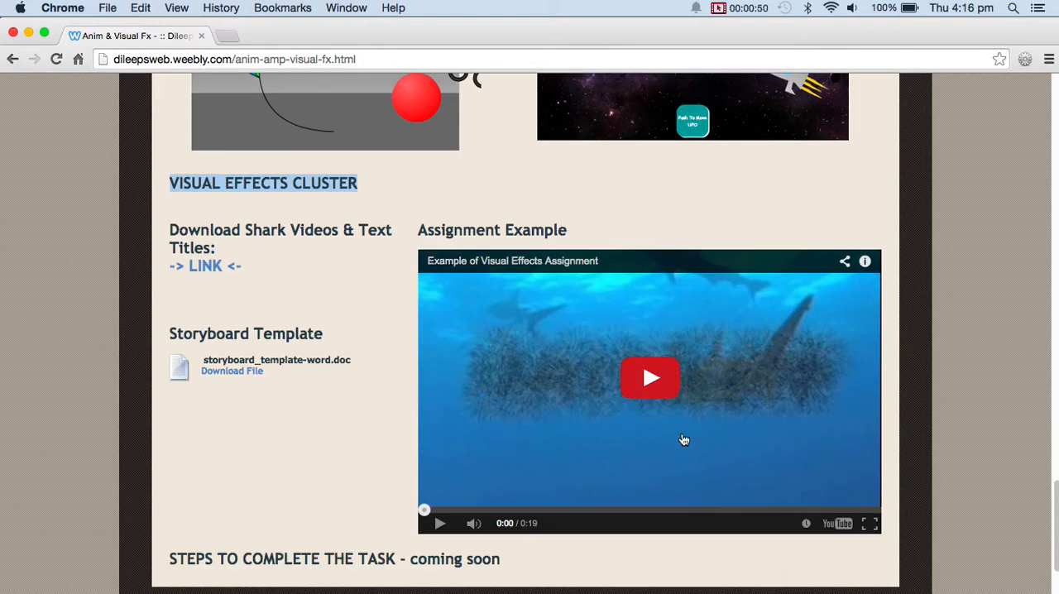
pyautogui.click(650, 379)
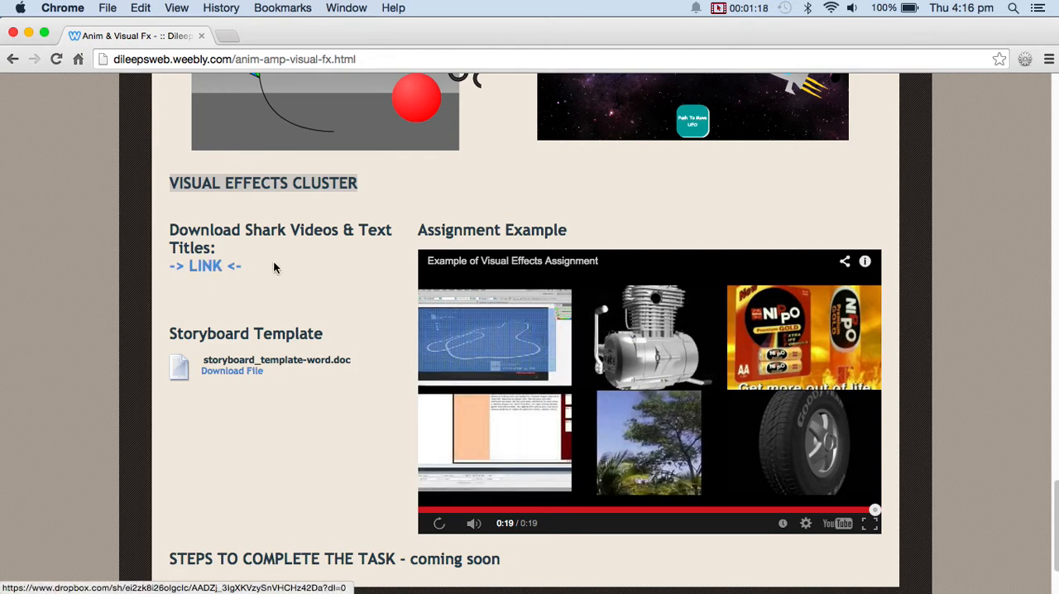
# Open the download link for the shark videos and text titles and check the saving options for the DANGER image.
pyautogui.click(213, 268)
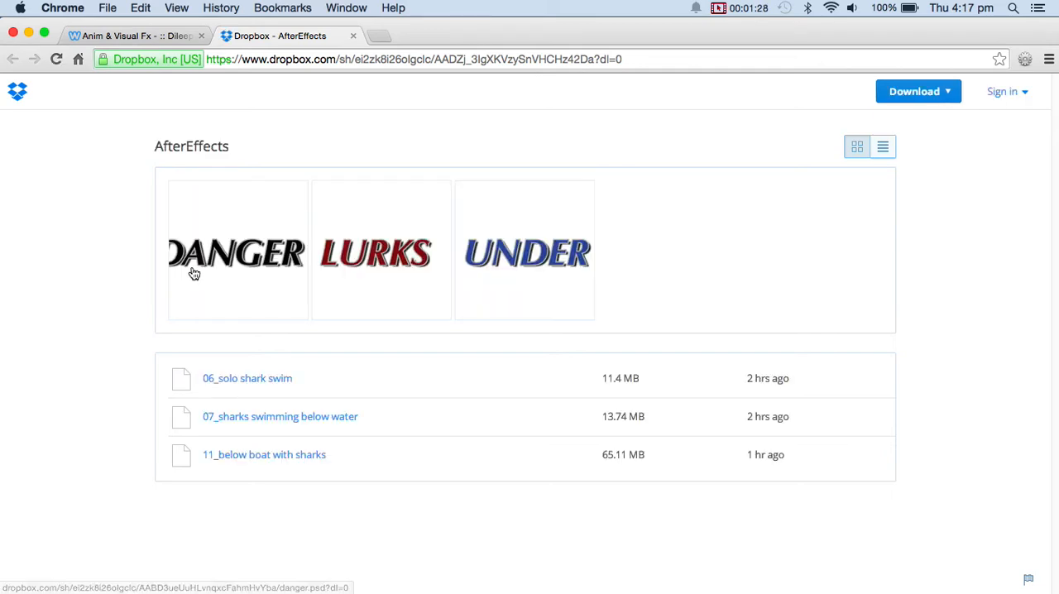
pyautogui.rightClick(248, 256)
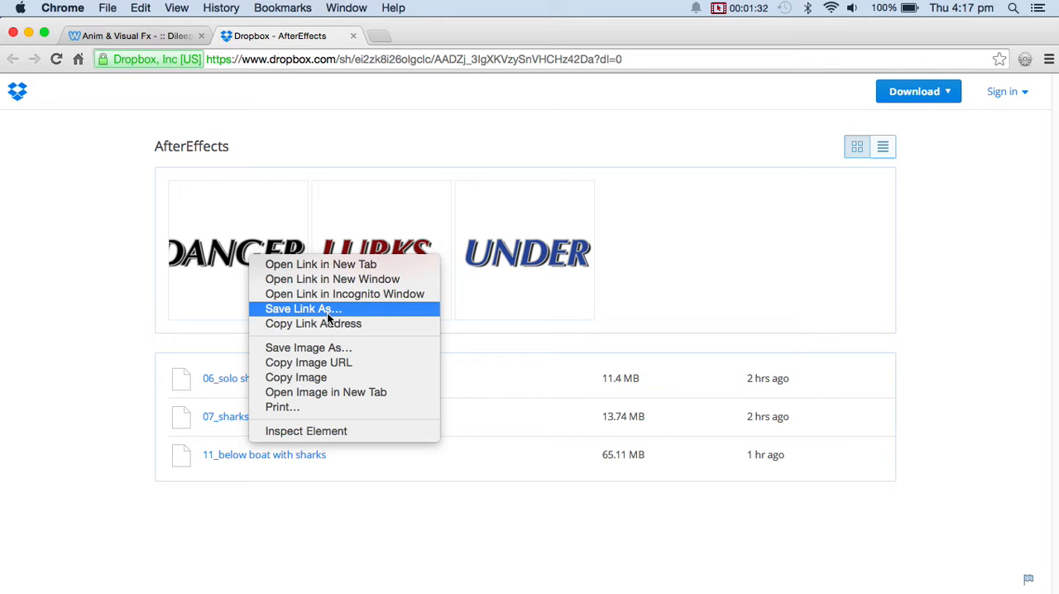
pyautogui.click(104, 423)
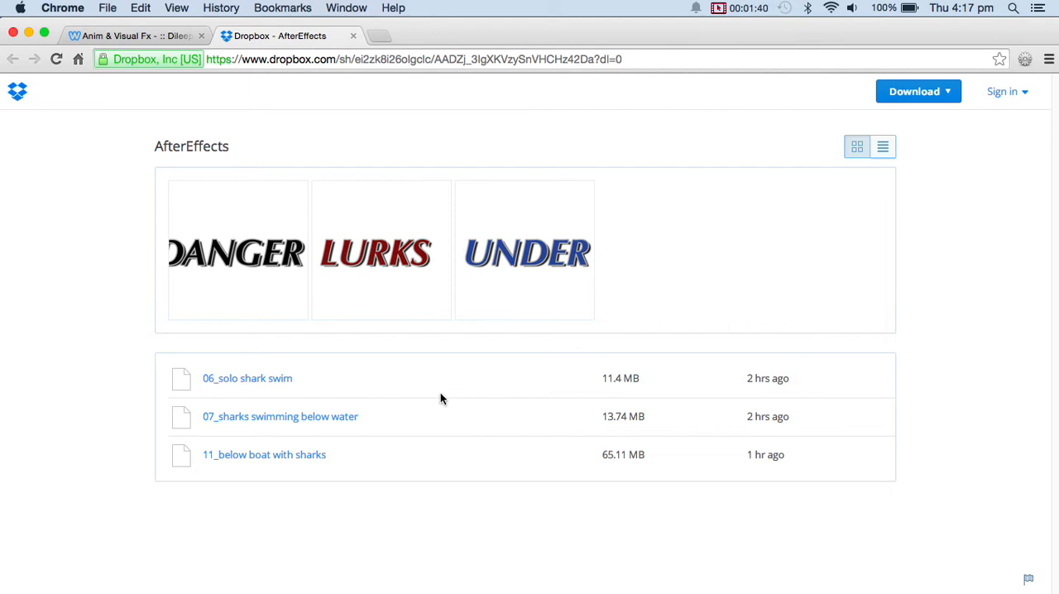
# Return to the Anim & Visual Fx page and launch Adobe Photoshop CC 2014.
pyautogui.click(170, 38)
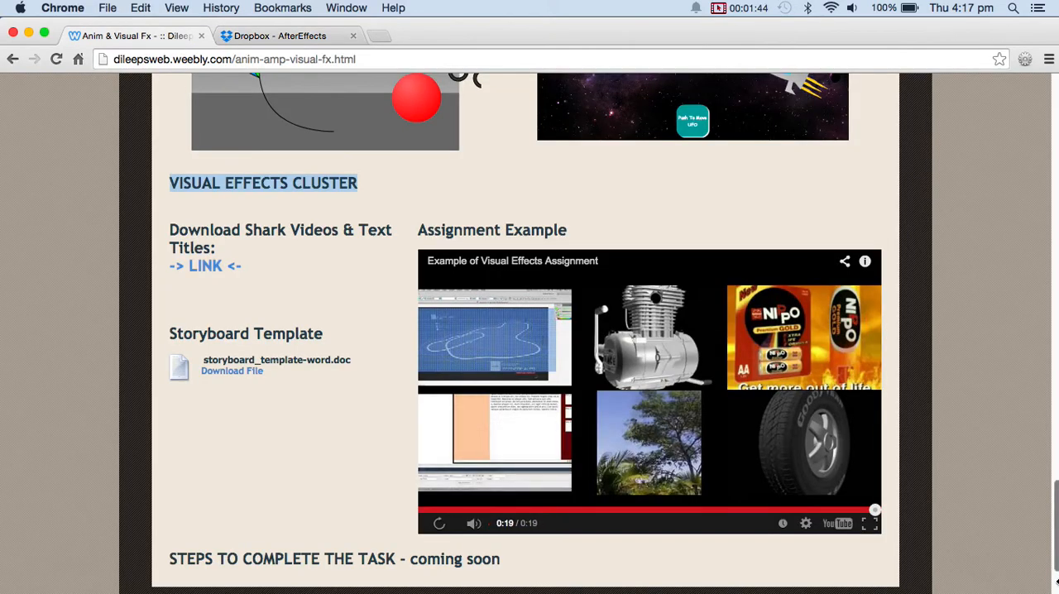
pyautogui.moveTo(862, 585)
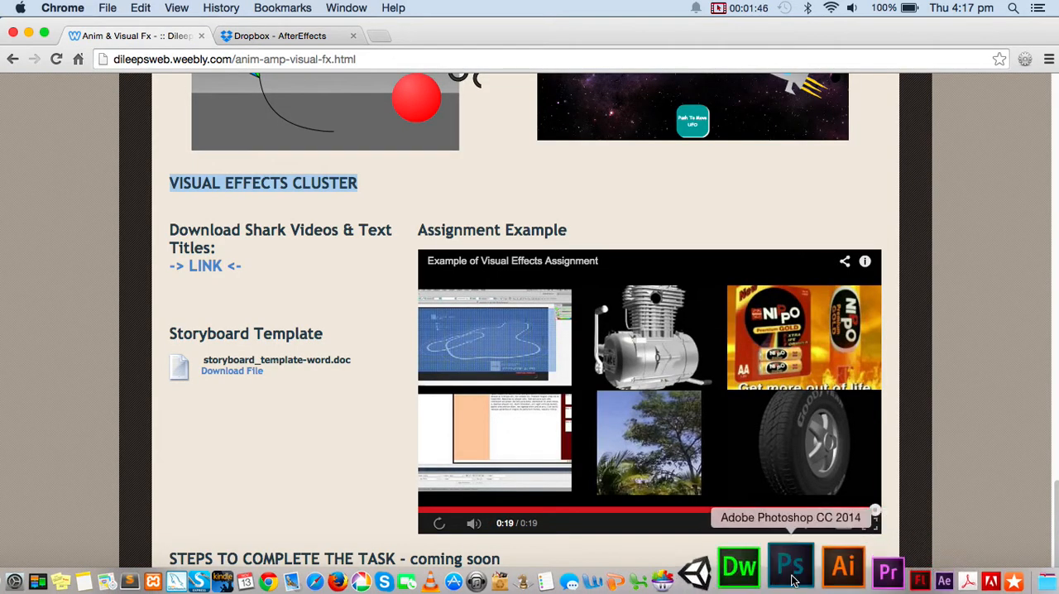
pyautogui.click(792, 579)
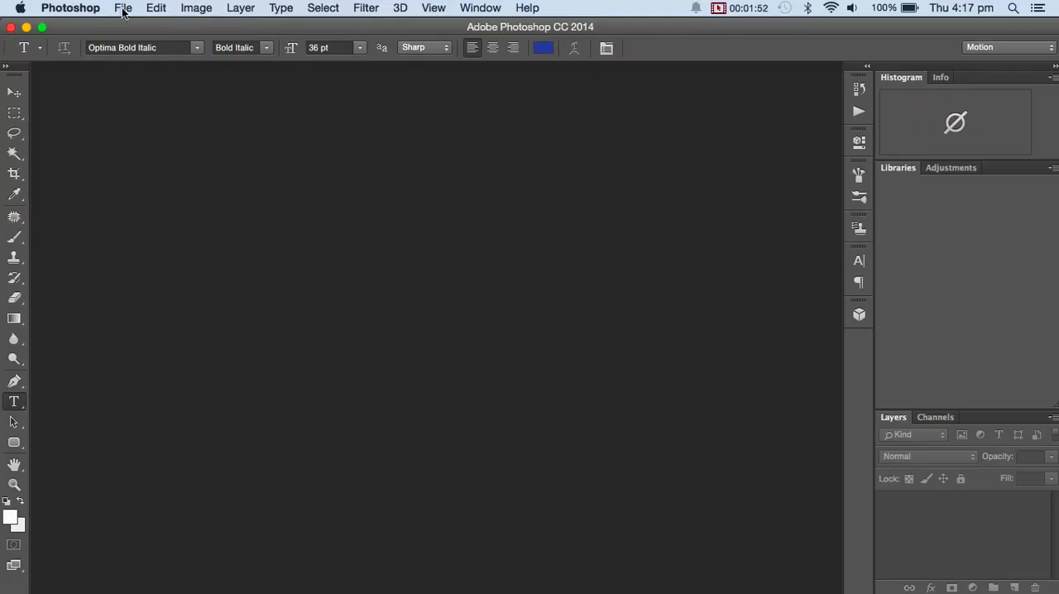
# Change the interface color theme to the lightest gray in the preferences and close the Welcome window.
pyautogui.click(90, 9)
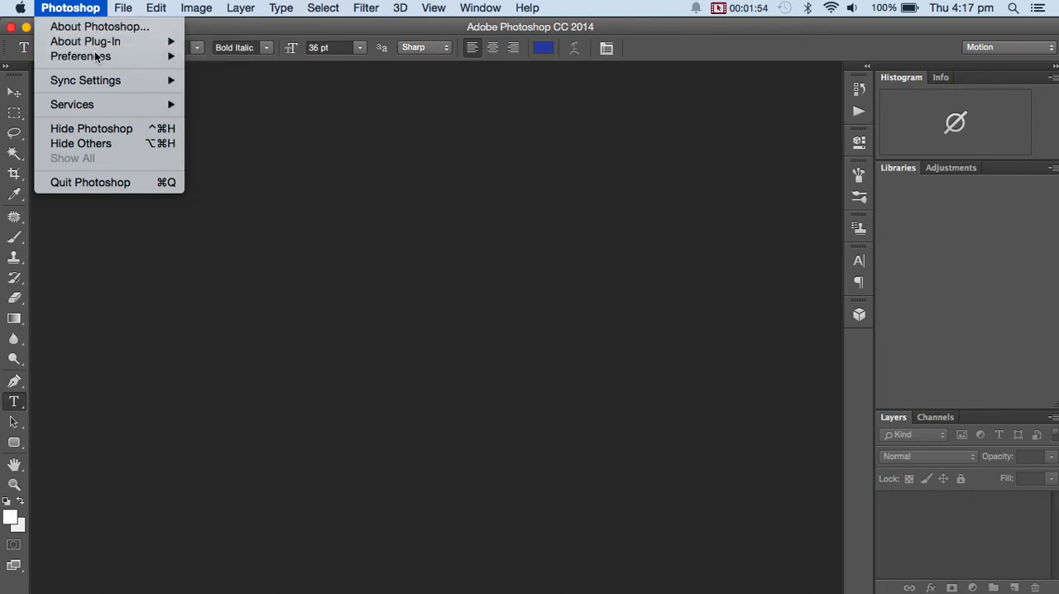
pyautogui.press('Escape')
pyautogui.click(76, 10)
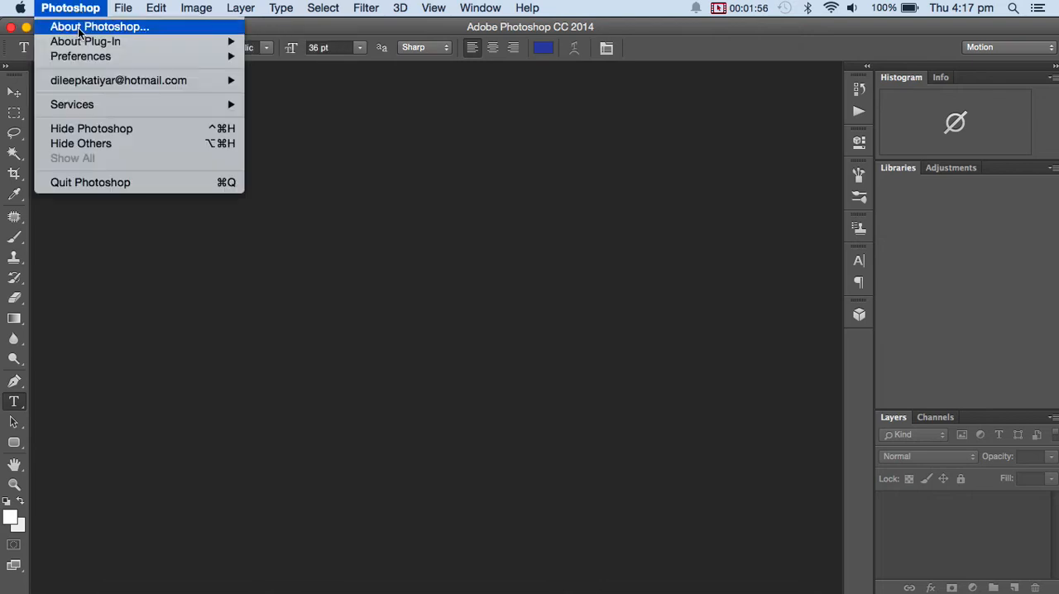
pyautogui.moveTo(90, 57)
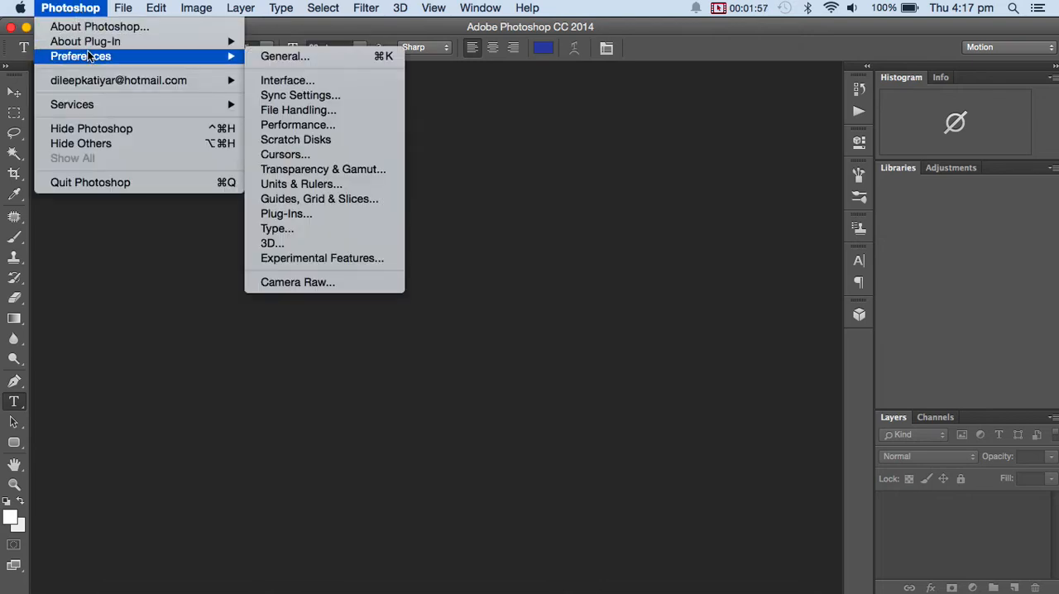
pyautogui.click(309, 56)
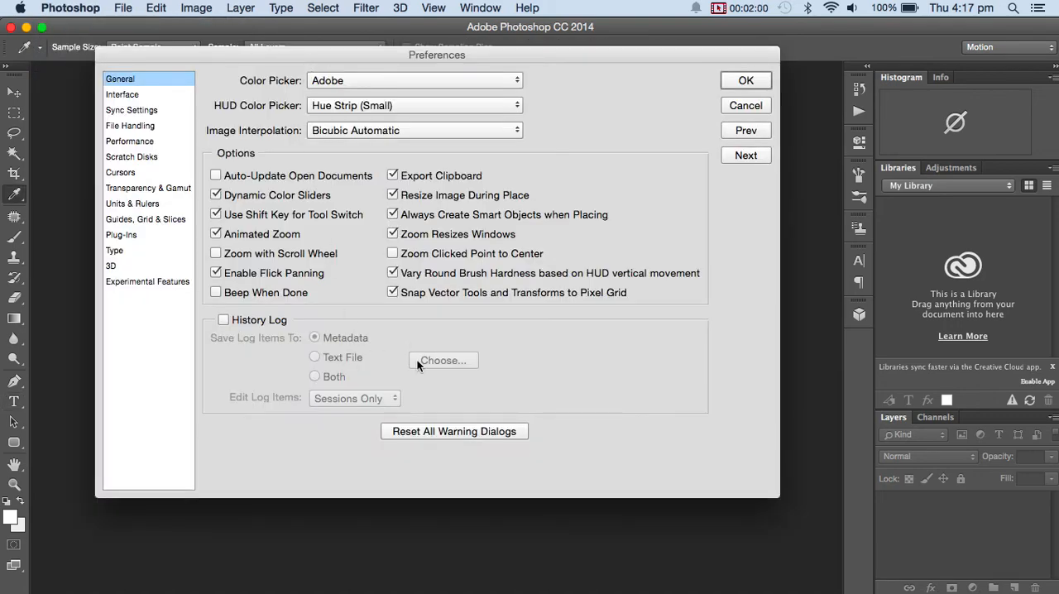
pyautogui.click(124, 96)
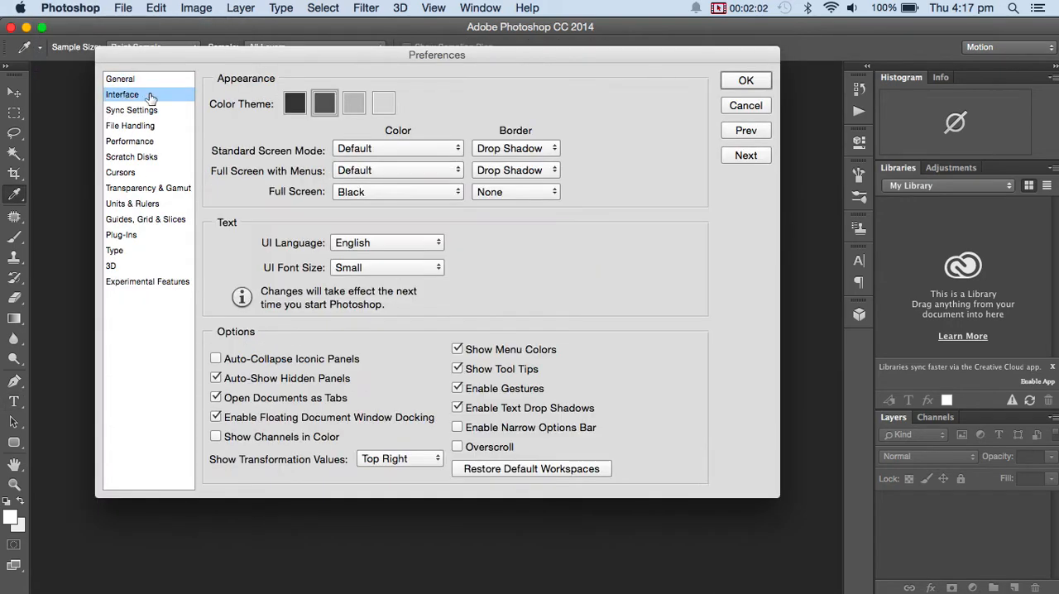
pyautogui.click(381, 105)
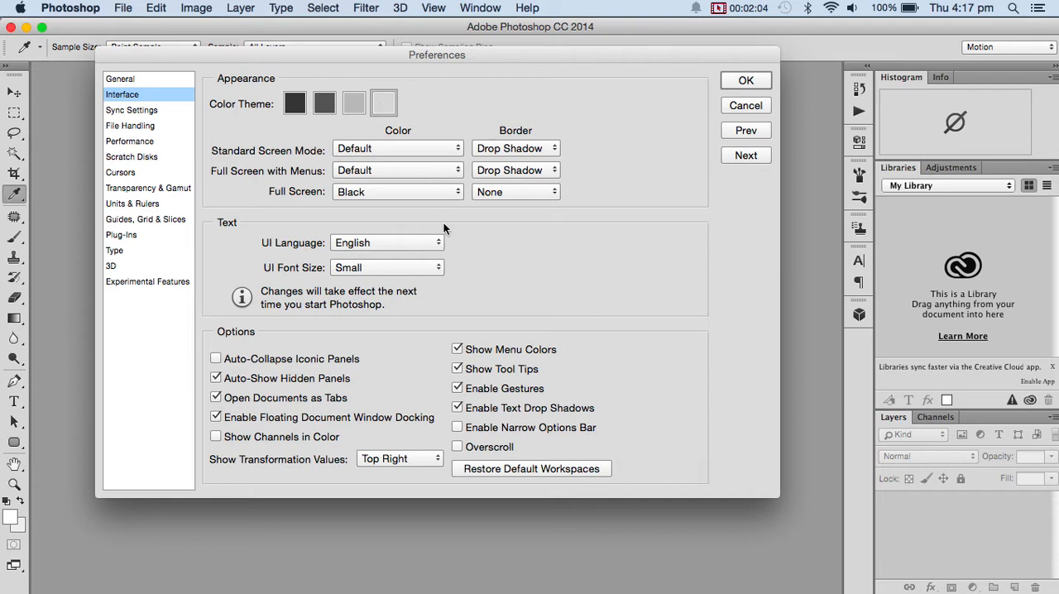
pyautogui.click(429, 196)
pyautogui.click(431, 195)
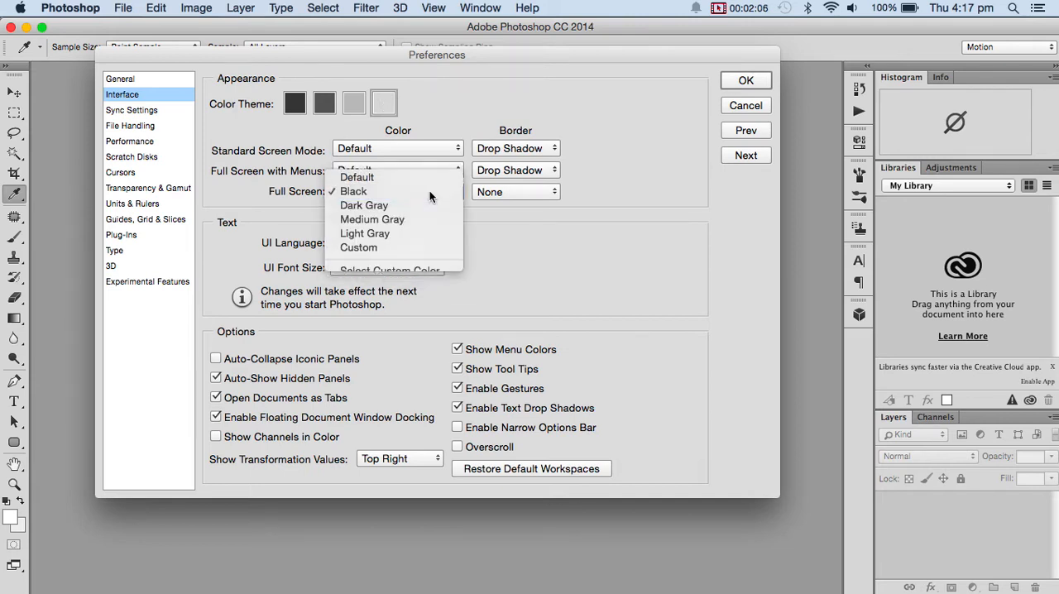
pyautogui.click(741, 82)
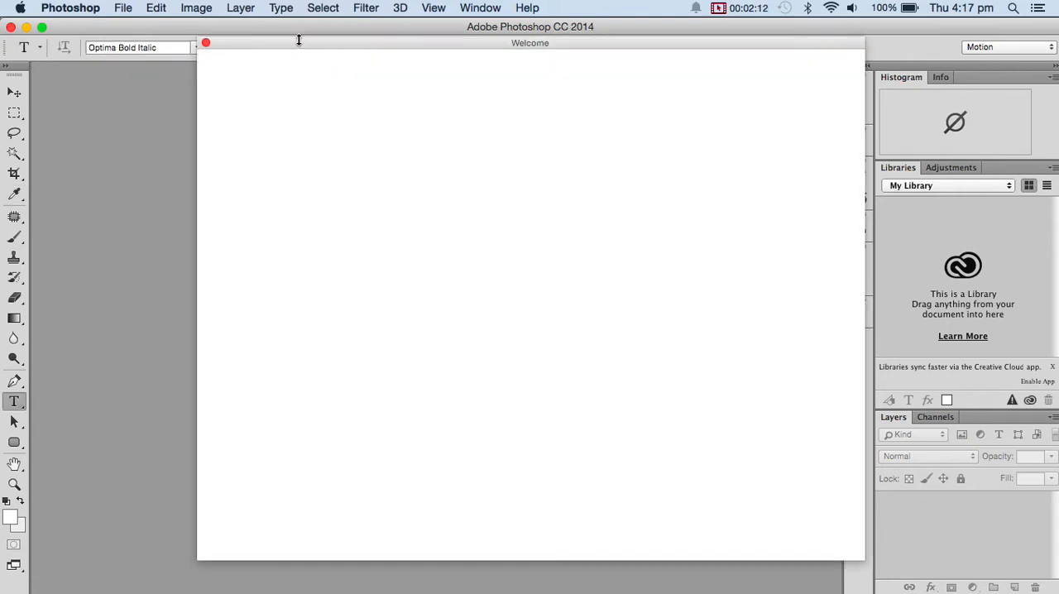
pyautogui.click(205, 43)
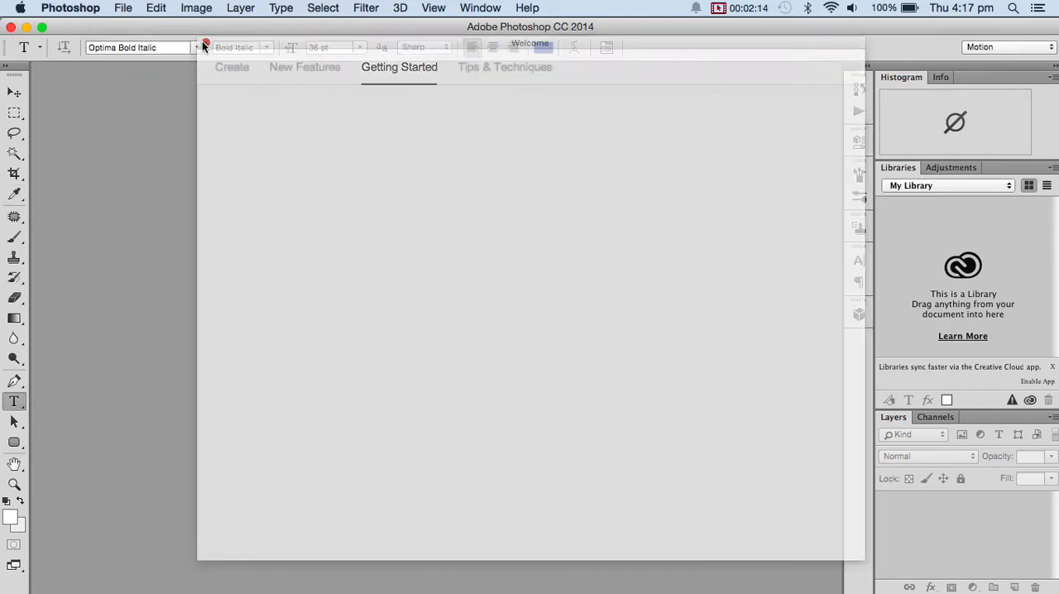
# Create a new 800 × 600 pixel document at 72 pixels/inch in RGB Color with a white background.
pyautogui.click(124, 9)
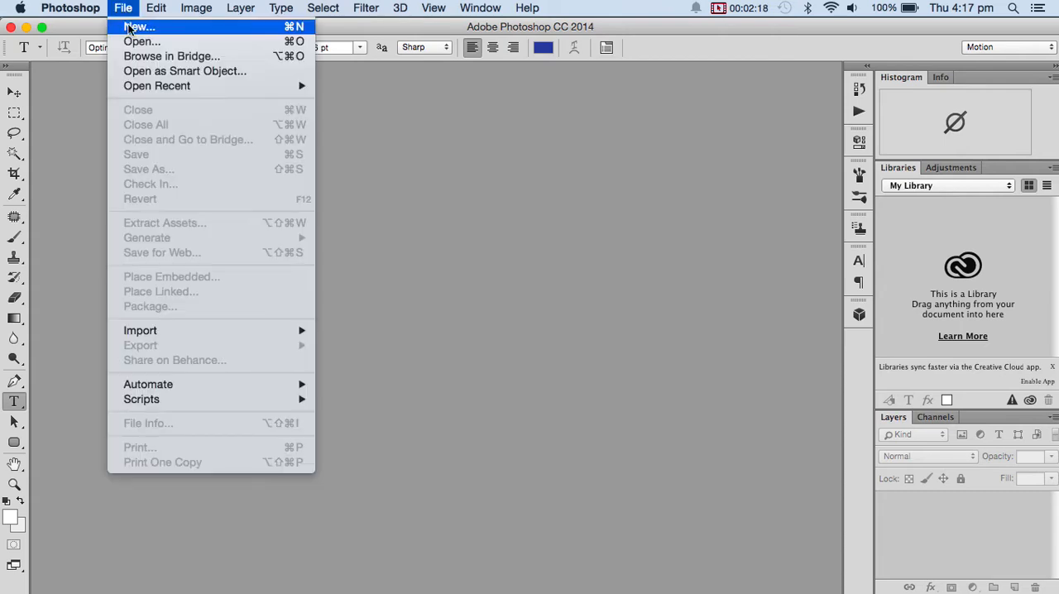
pyautogui.click(133, 28)
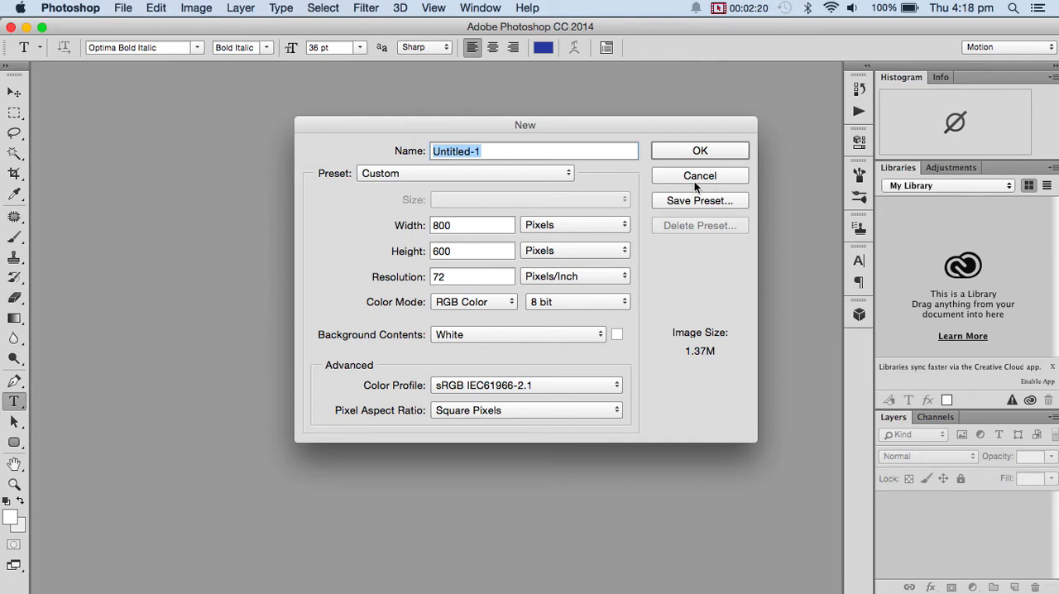
pyautogui.click(459, 225)
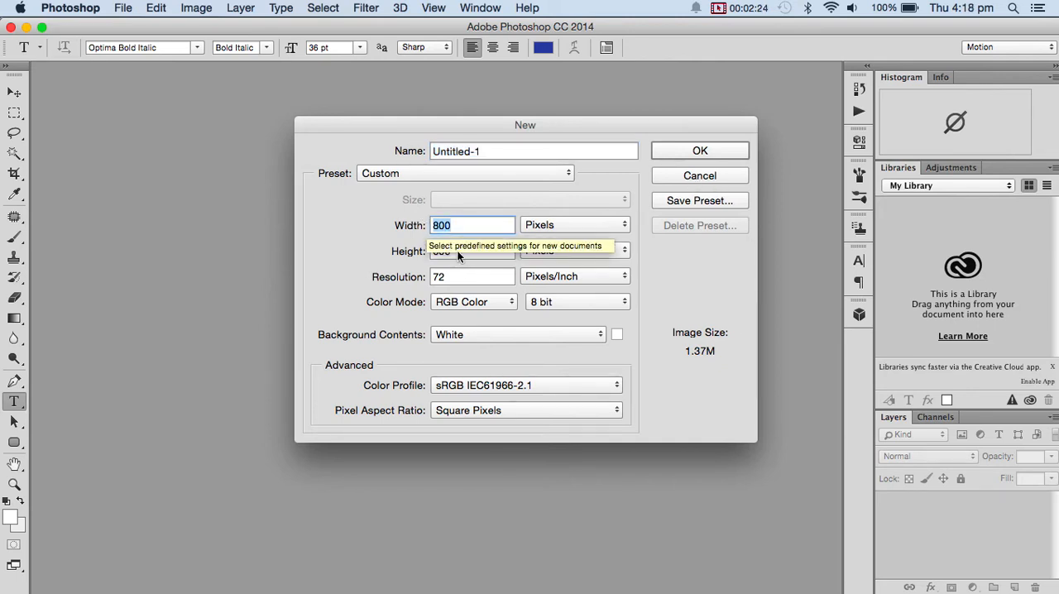
pyautogui.click(443, 251)
pyautogui.click(447, 277)
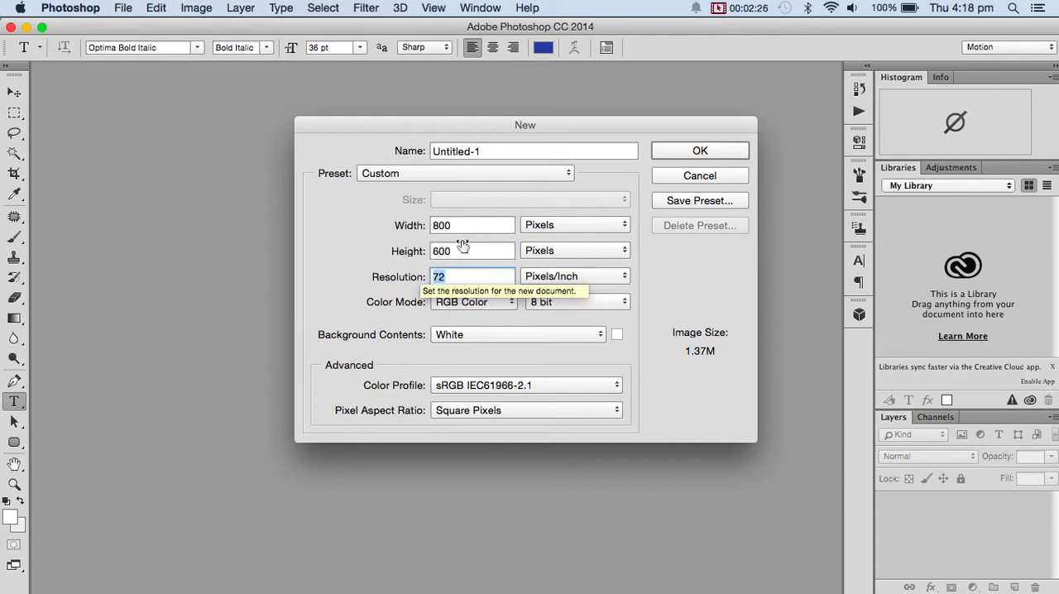
pyautogui.click(685, 149)
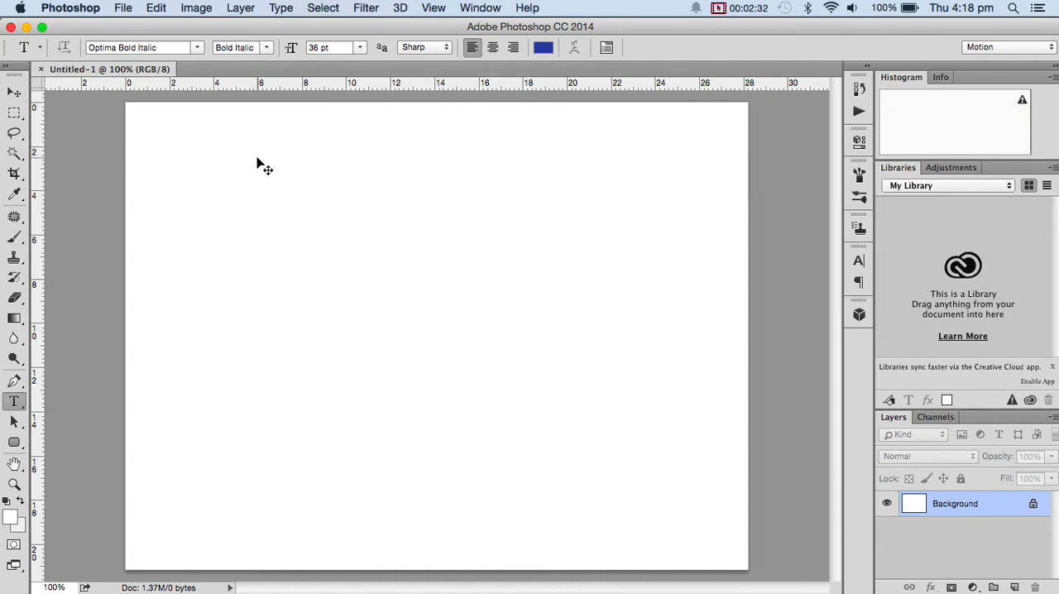
# Add the text DANGER to the blank canvas and move it near the middle.
pyautogui.press('super+n')
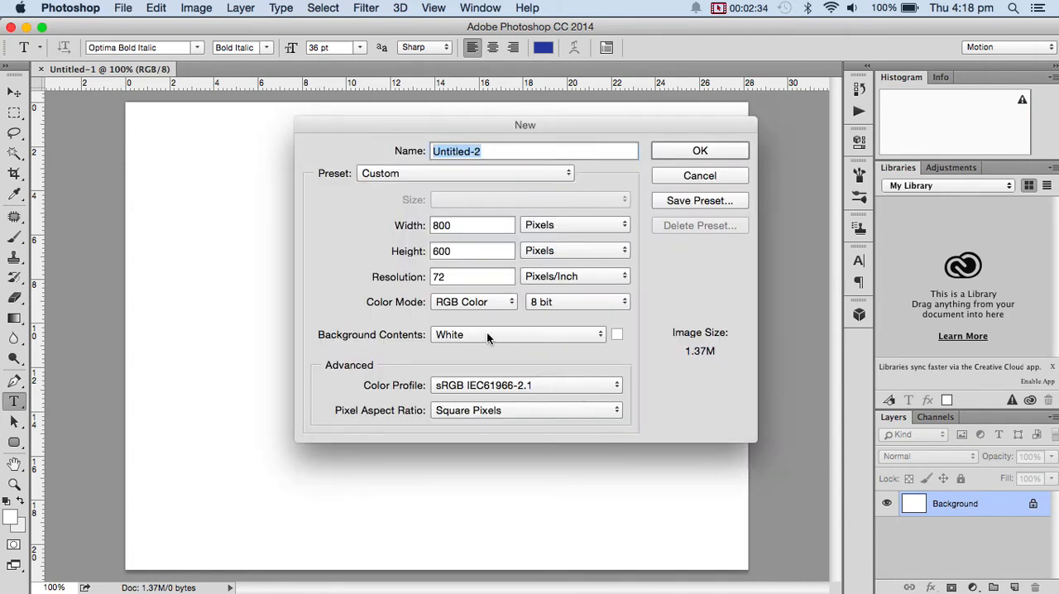
pyautogui.click(705, 176)
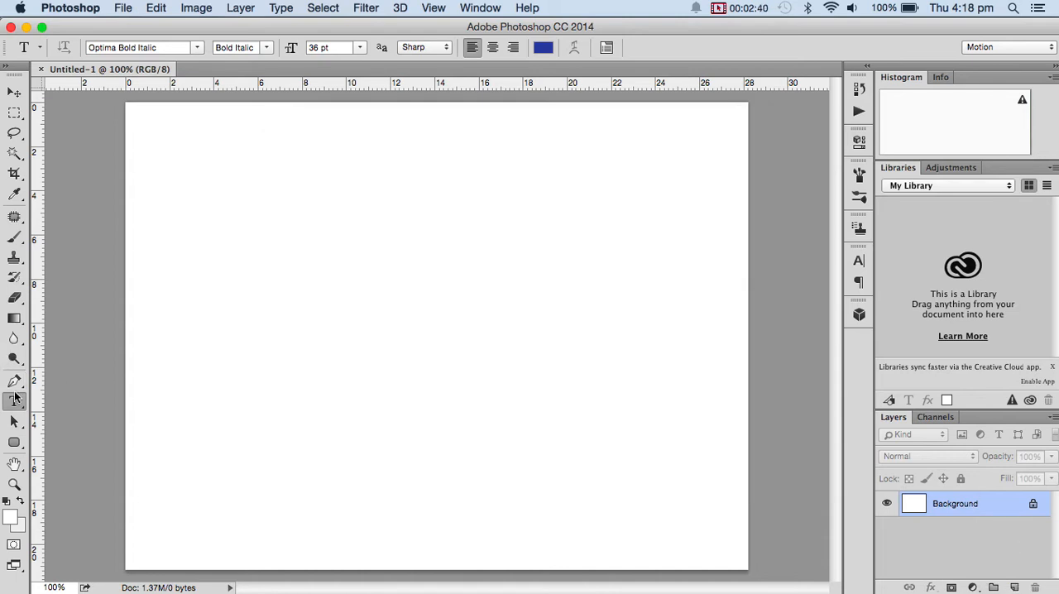
pyautogui.click(277, 317)
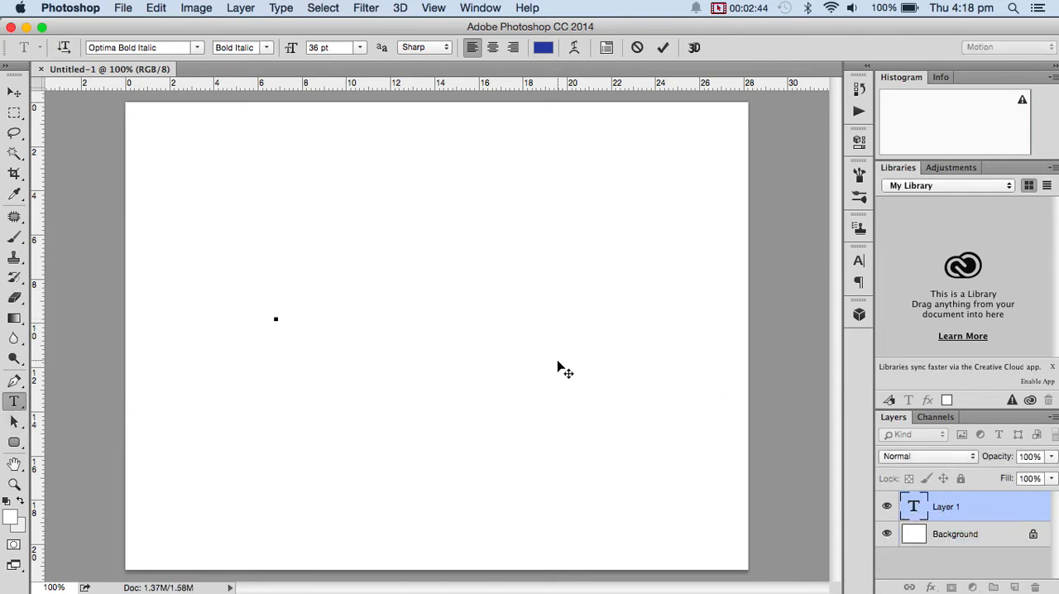
pyautogui.write('DANGER')
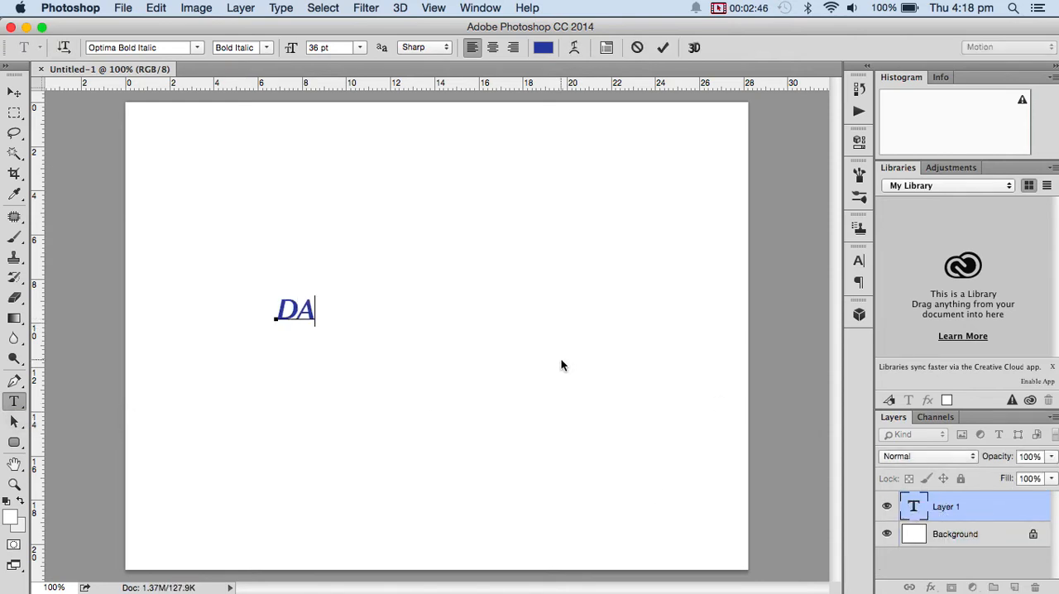
pyautogui.click(14, 93)
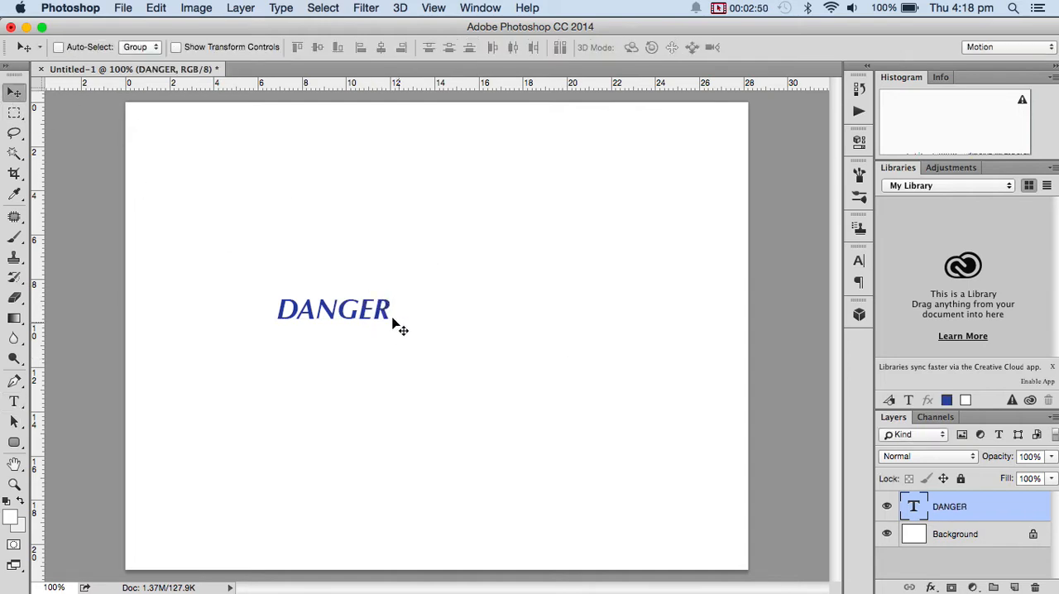
pyautogui.moveTo(400, 326); pyautogui.dragTo(494, 365)
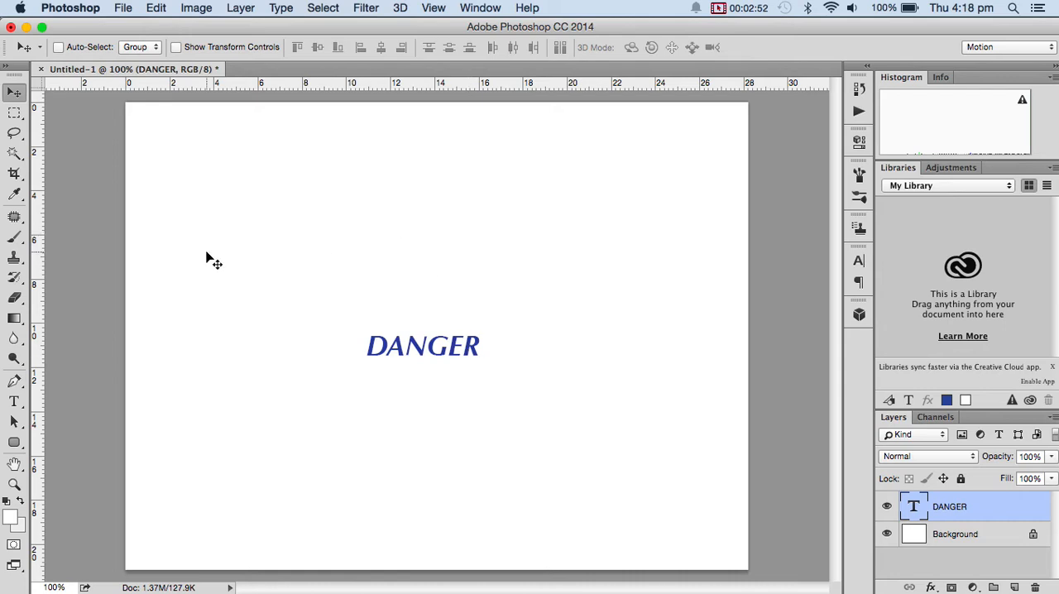
# Set the font size of the DANGER text to 72 pt.
pyautogui.click(16, 402)
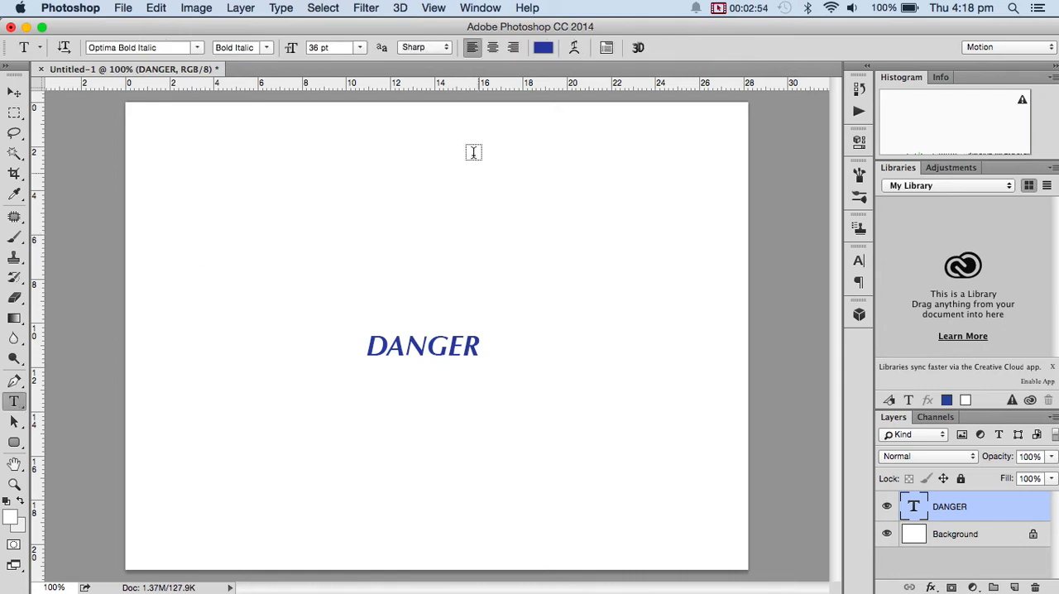
pyautogui.click(360, 47)
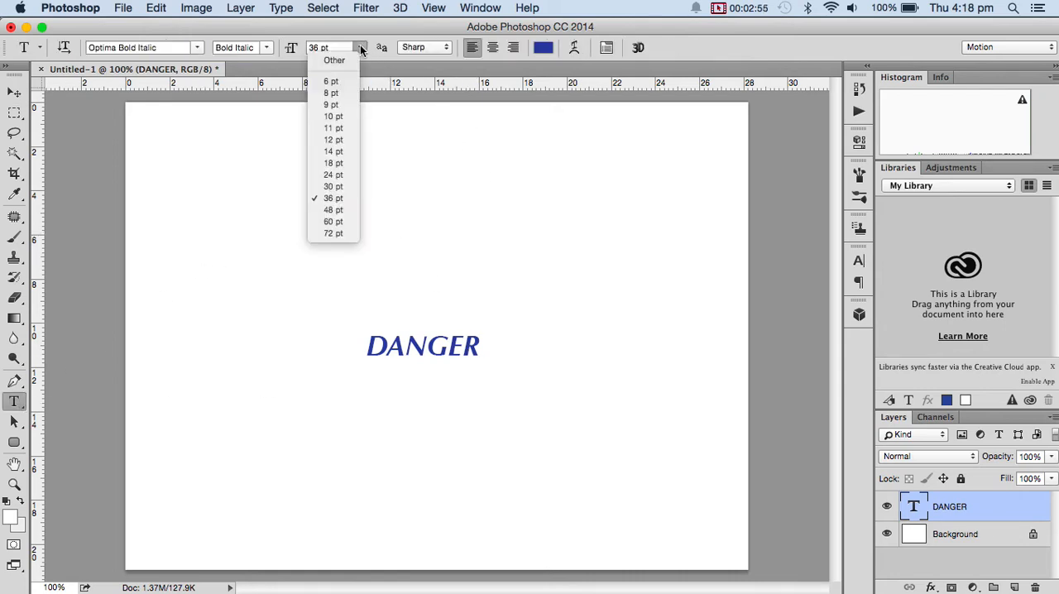
pyautogui.click(331, 232)
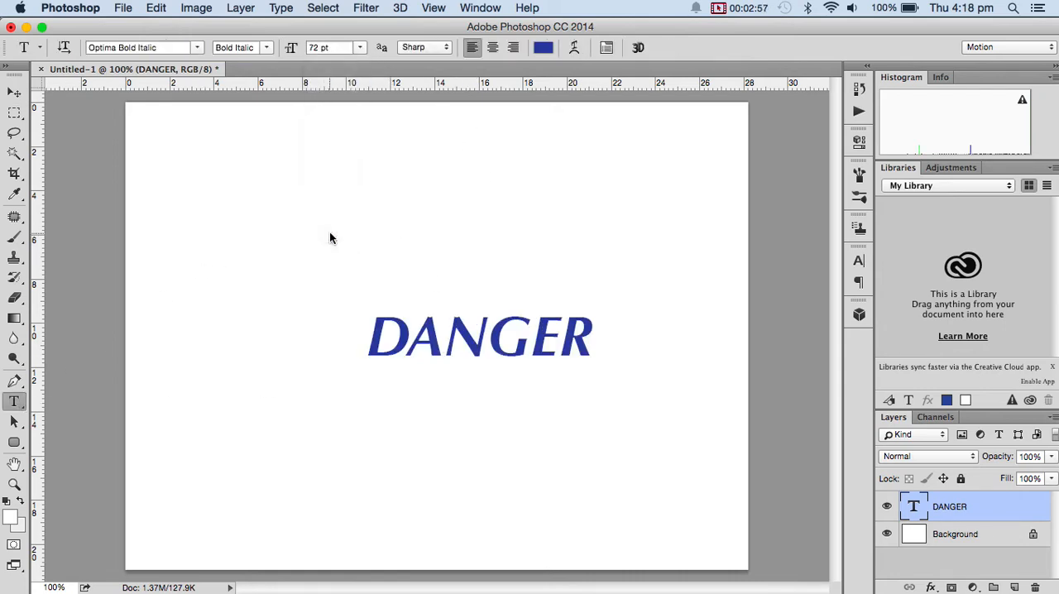
# Scale the DANGER text proportionally to about 174% and centre it horizontally on the canvas.
pyautogui.click(15, 93)
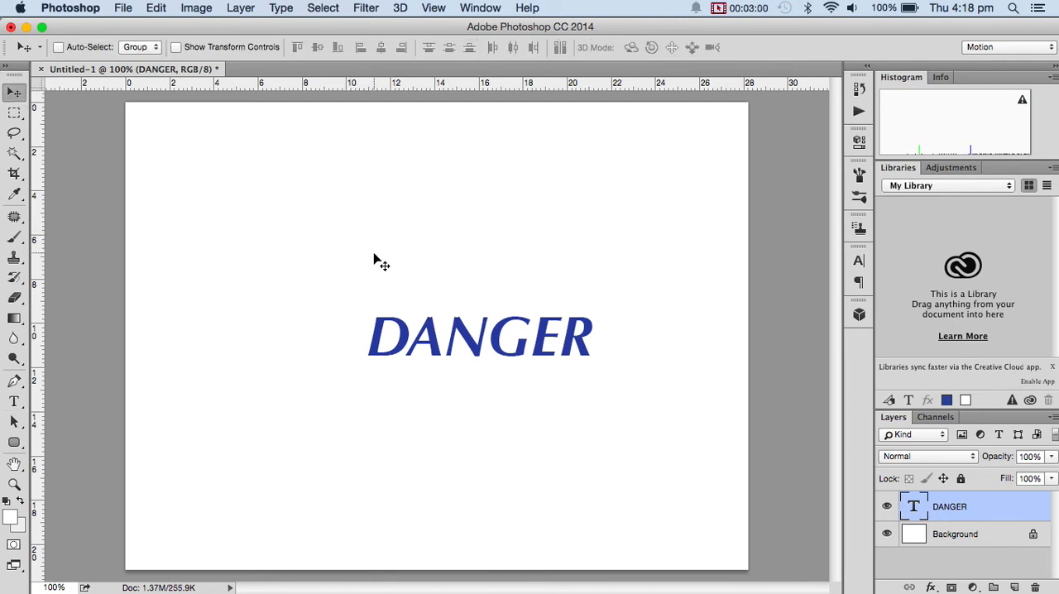
pyautogui.press('super+t')
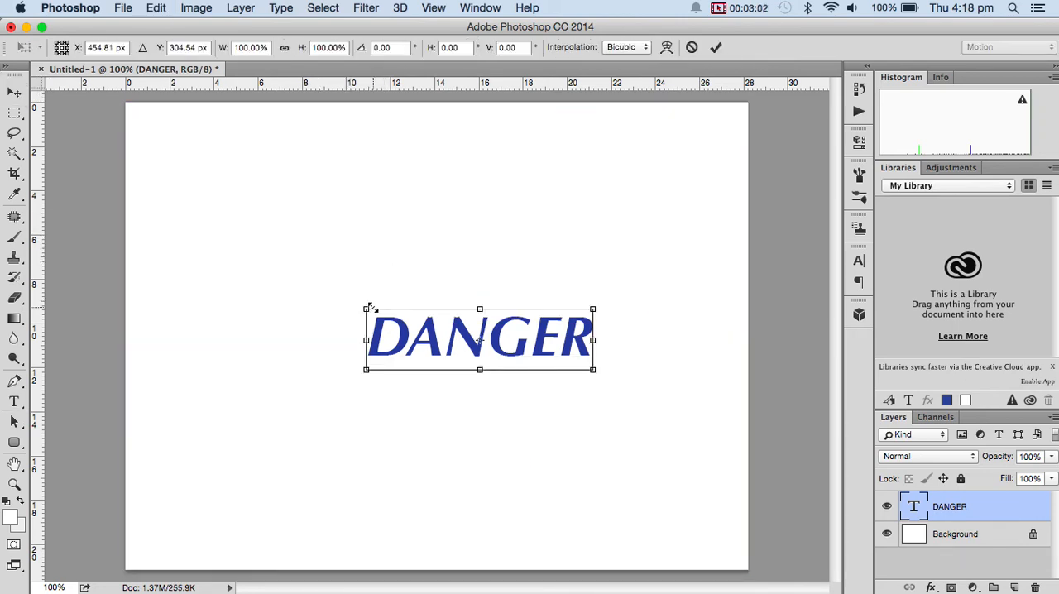
pyautogui.moveTo(367, 308); pyautogui.dragTo(225, 179)
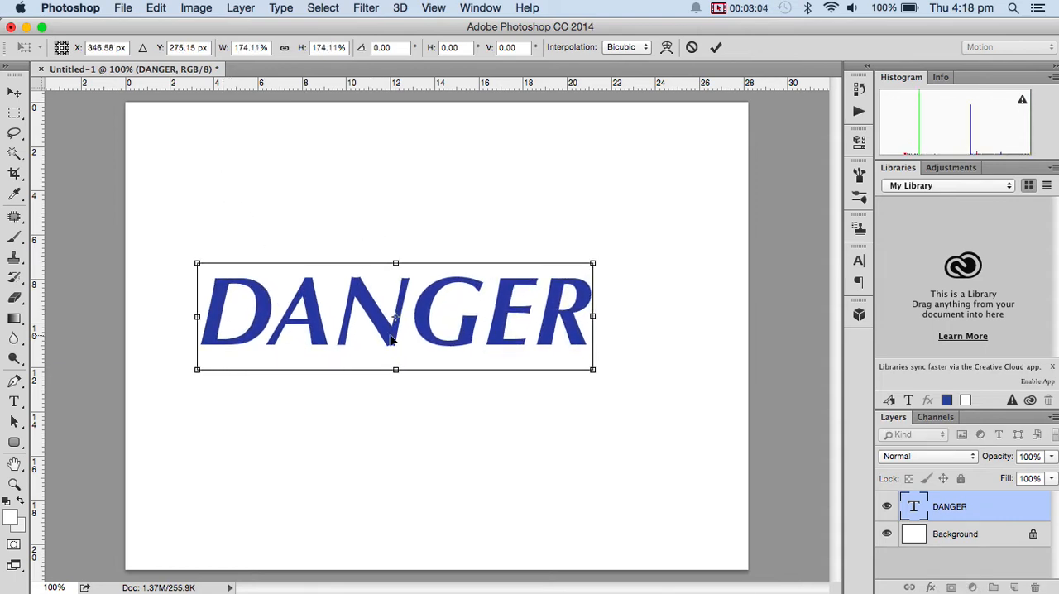
pyautogui.moveTo(392, 337); pyautogui.dragTo(429, 339)
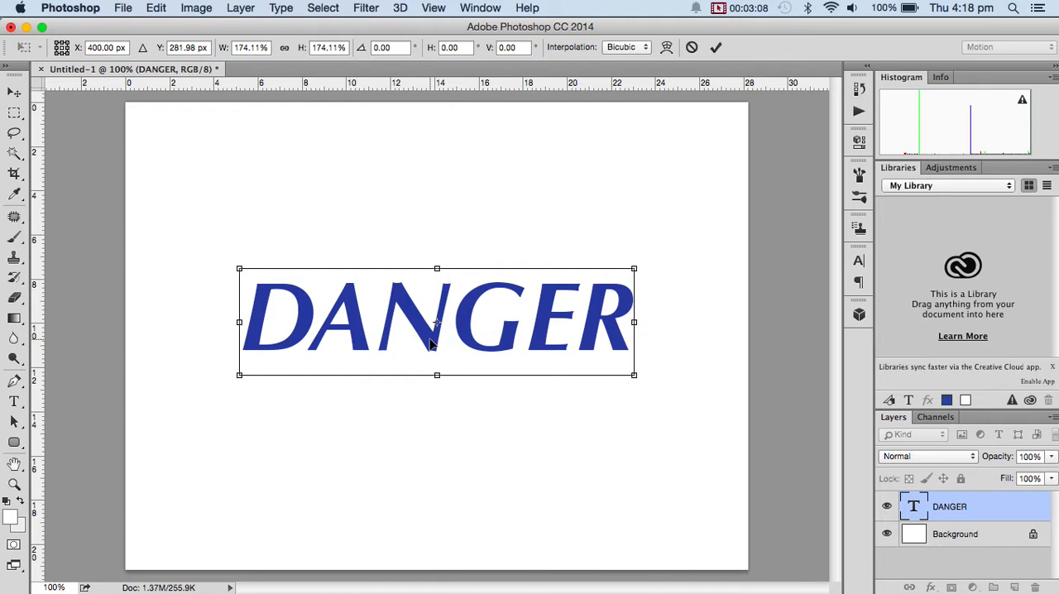
pyautogui.press('Return')
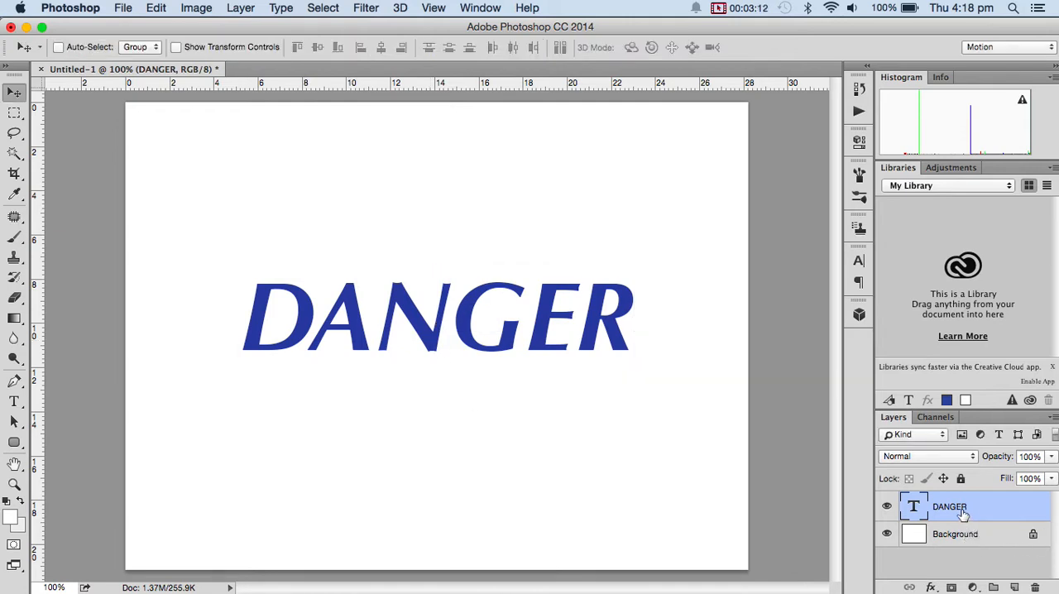
# Add a Stroke effect to the DANGER layer with the Outside position and the light gray color bdbcbc.
pyautogui.click(932, 587)
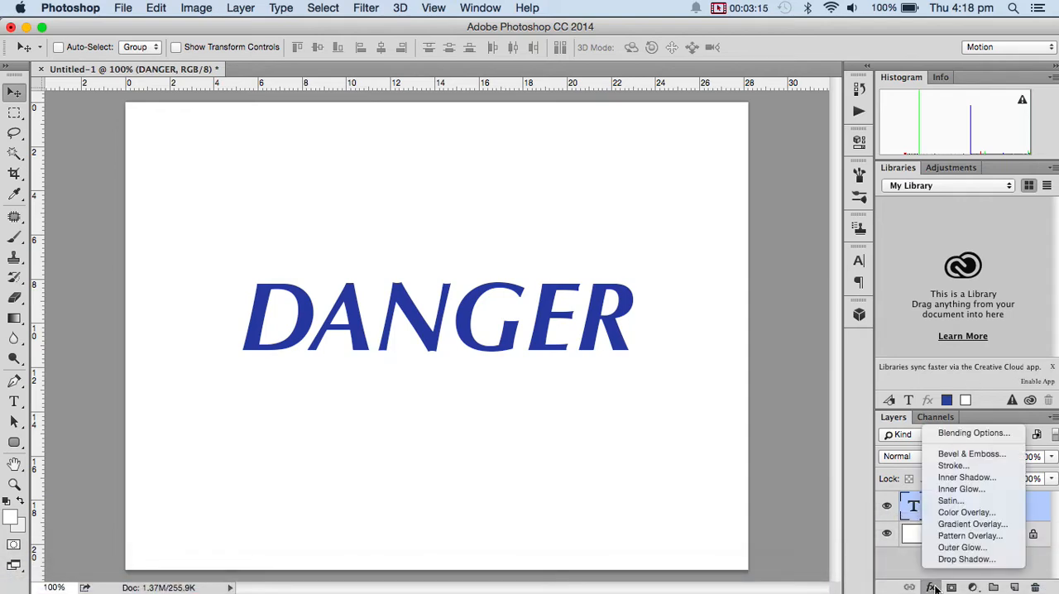
pyautogui.click(963, 470)
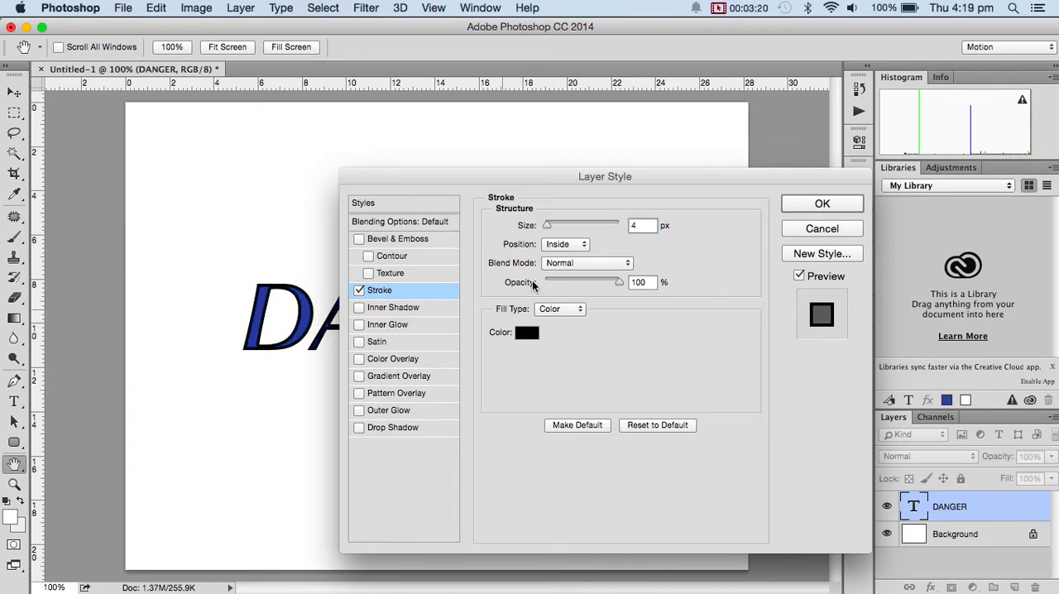
pyautogui.click(570, 244)
pyautogui.click(568, 229)
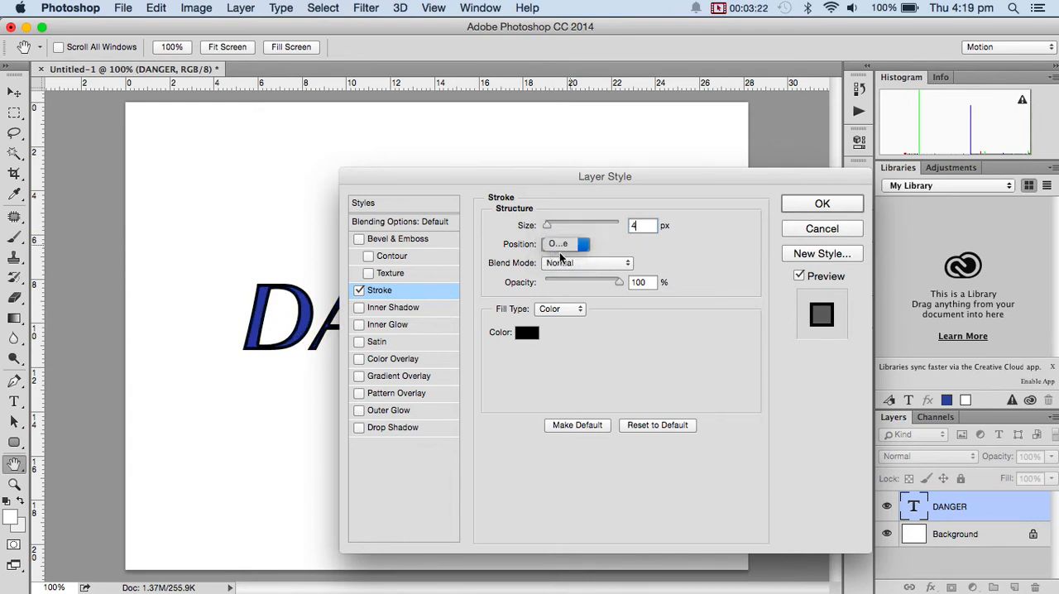
pyautogui.click(525, 335)
pyautogui.click(327, 266)
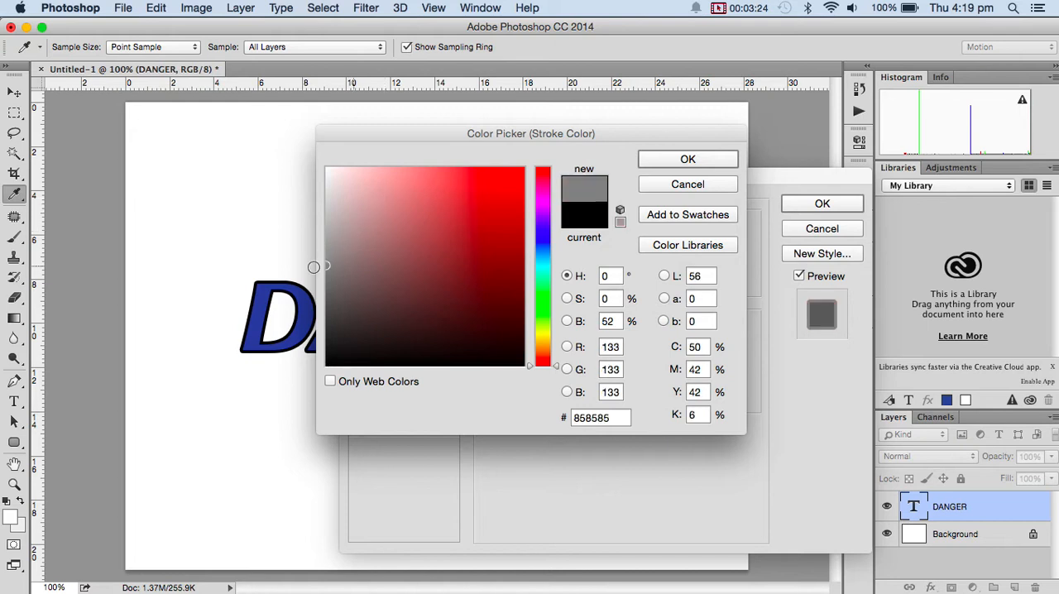
pyautogui.moveTo(370, 210); pyautogui.dragTo(328, 219)
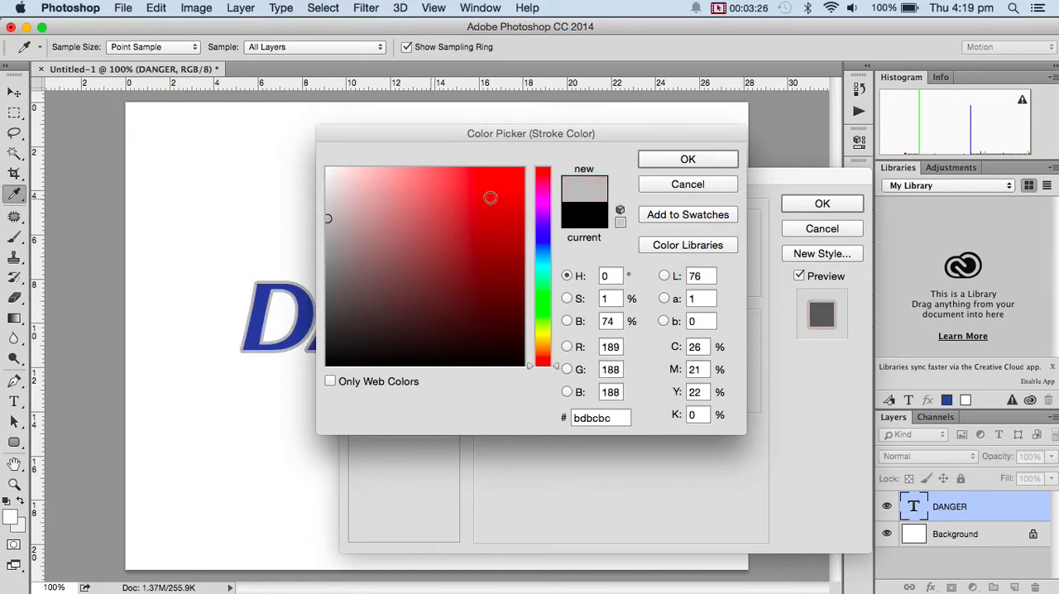
pyautogui.click(654, 164)
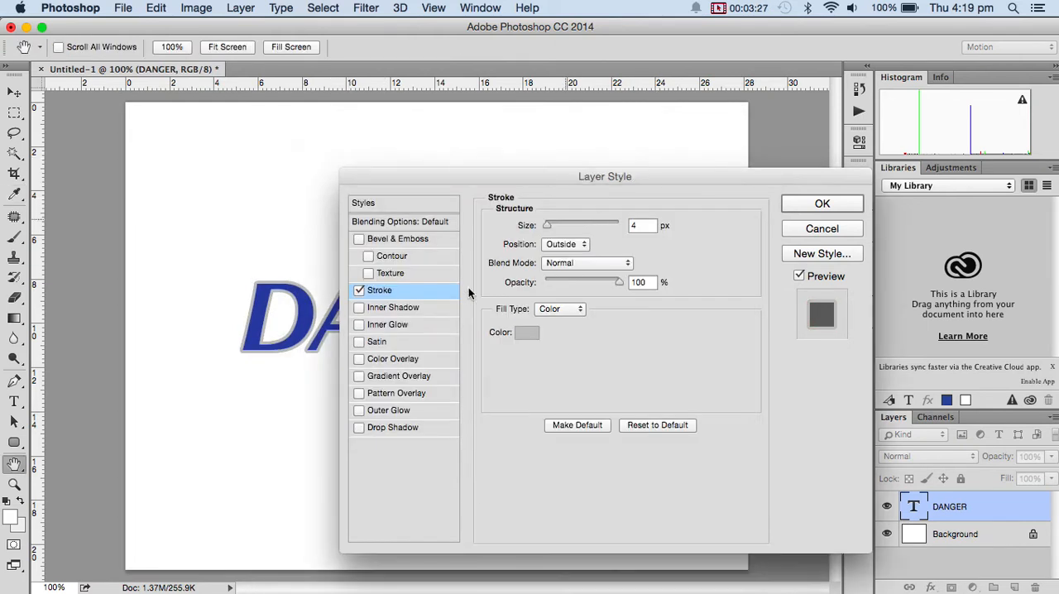
# Add a Drop Shadow to the DANGER layer with angle 127°, distance 12 px, spread 19% and size 9 px.
pyautogui.click(359, 428)
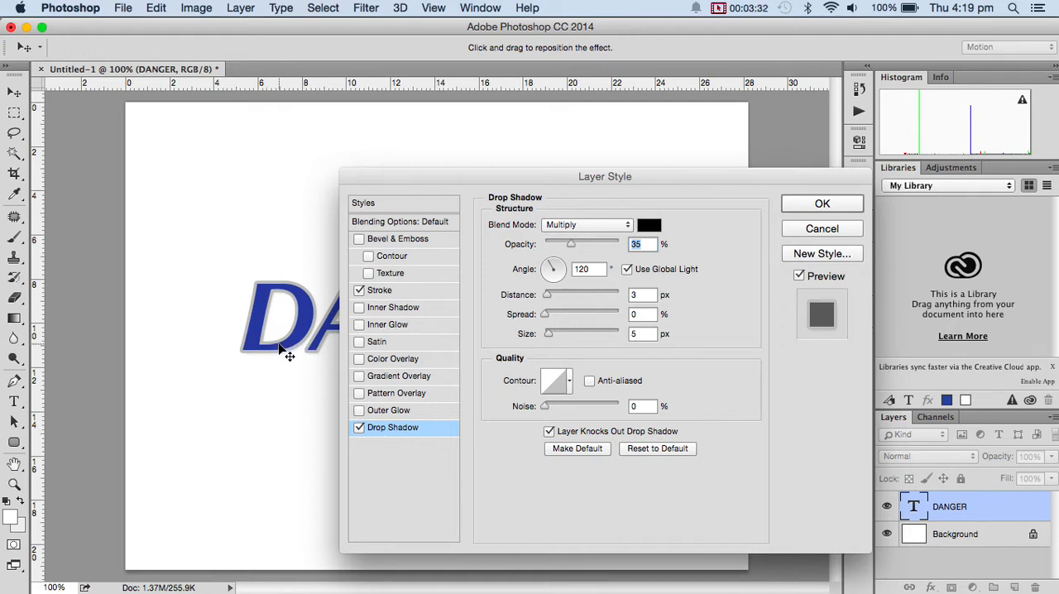
pyautogui.moveTo(281, 348); pyautogui.dragTo(283, 354)
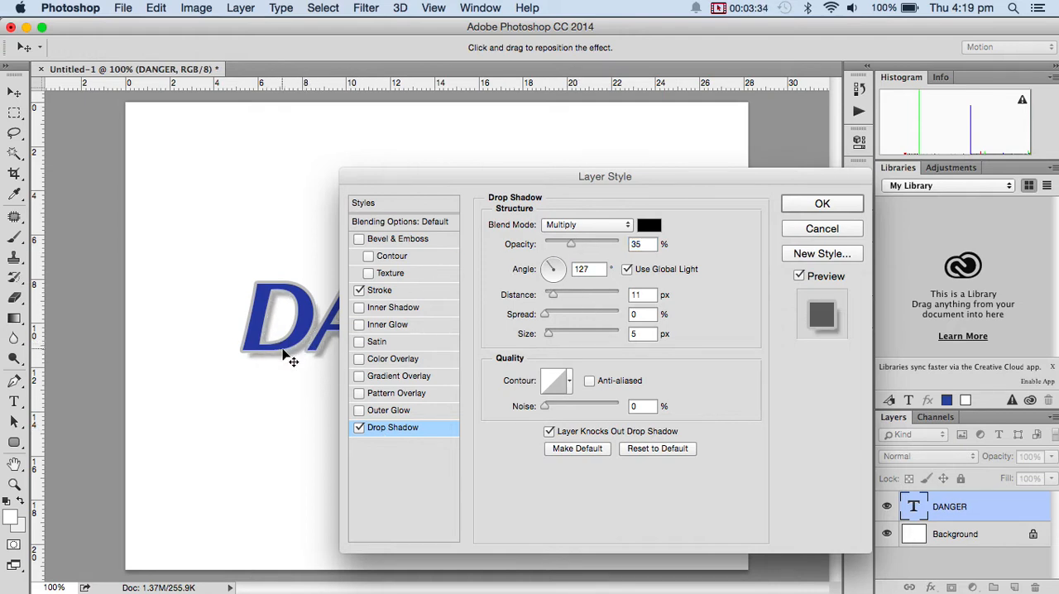
pyautogui.moveTo(558, 295); pyautogui.dragTo(552, 340)
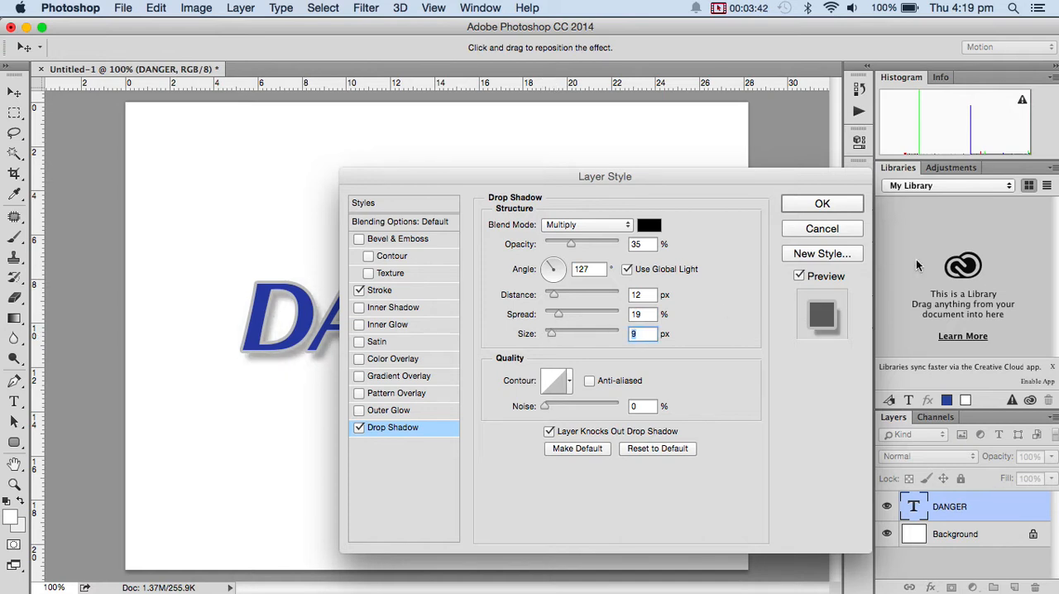
pyautogui.click(835, 205)
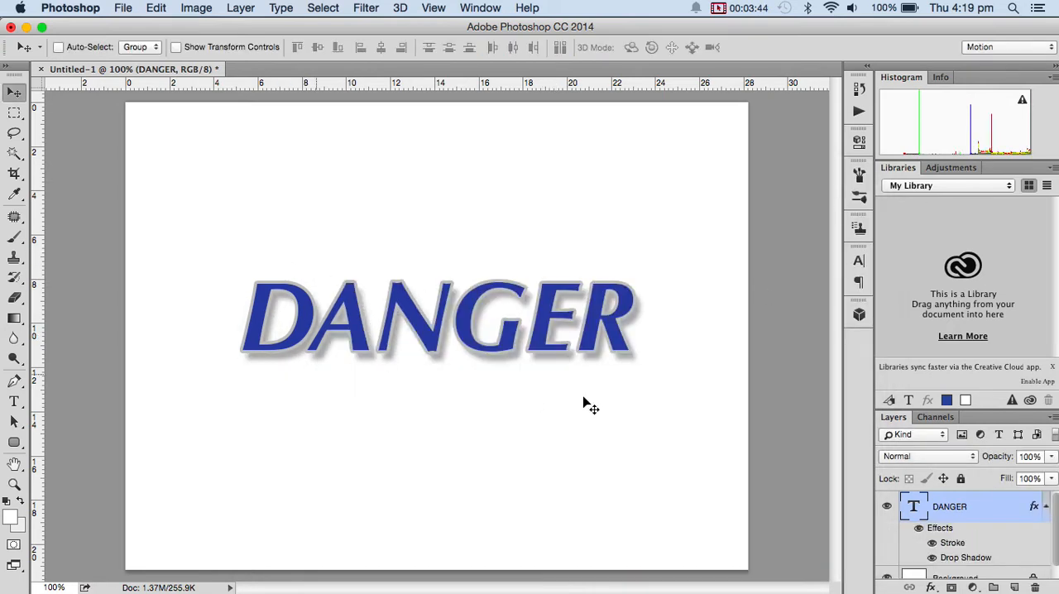
# Delete the Background layer beneath the DANGER text.
pyautogui.moveTo(1055, 534); pyautogui.dragTo(1057, 577)
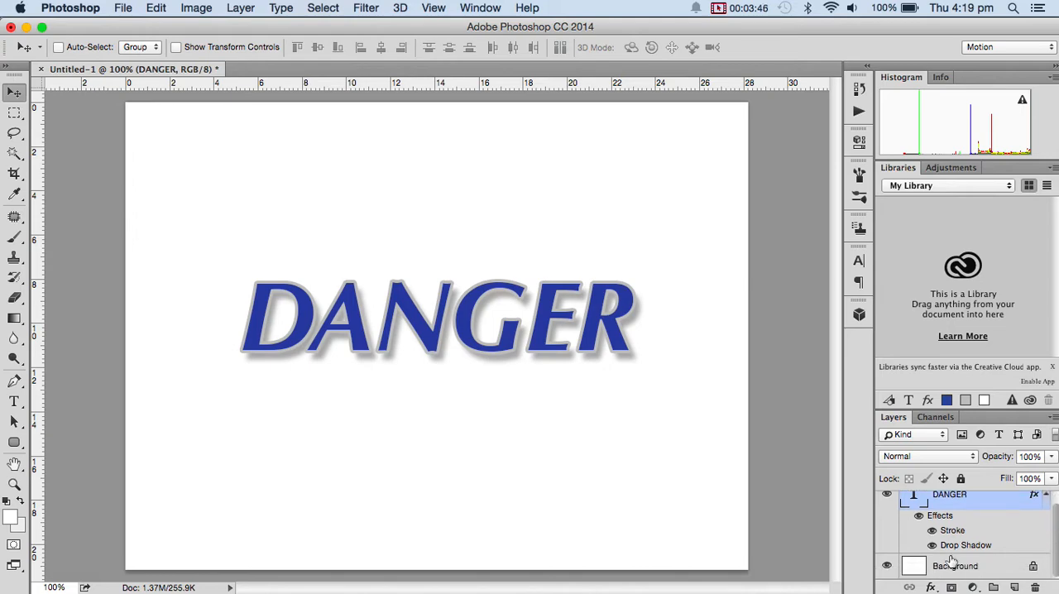
pyautogui.moveTo(977, 565); pyautogui.dragTo(1035, 586)
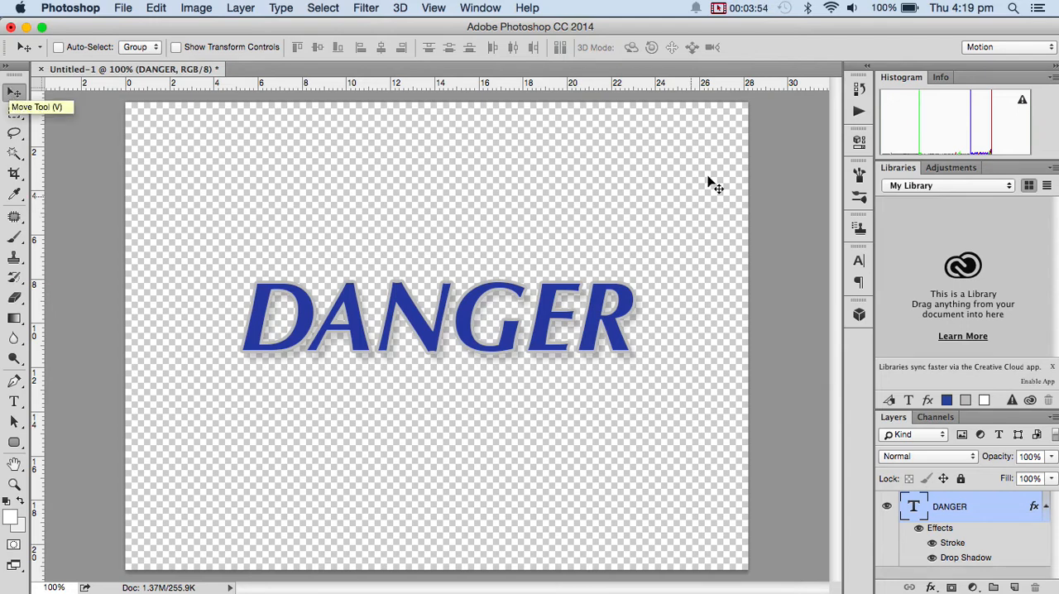
pyautogui.click(124, 9)
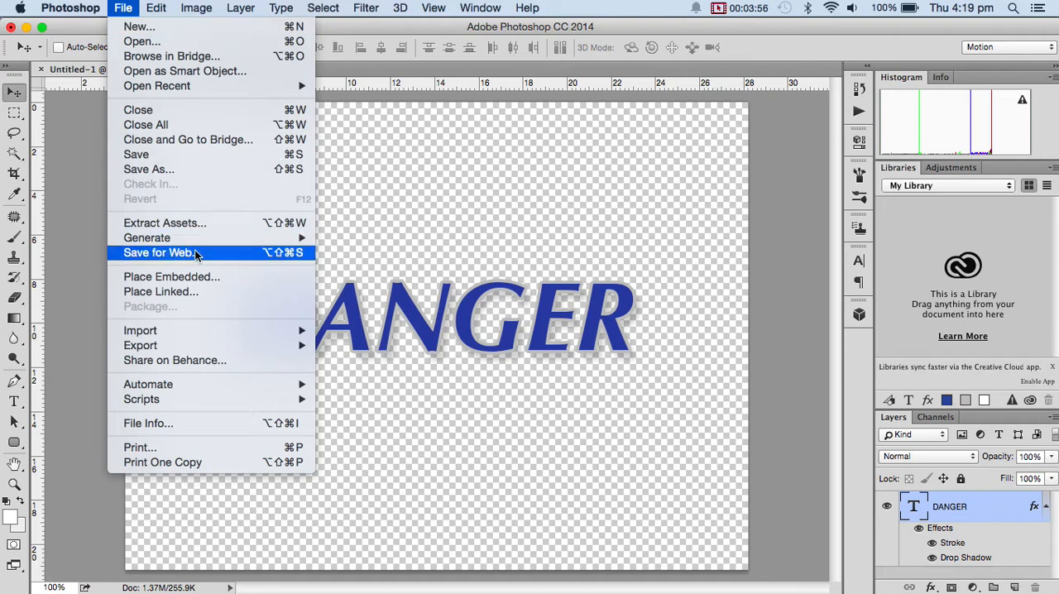
pyautogui.moveTo(201, 240)
pyautogui.click(178, 176)
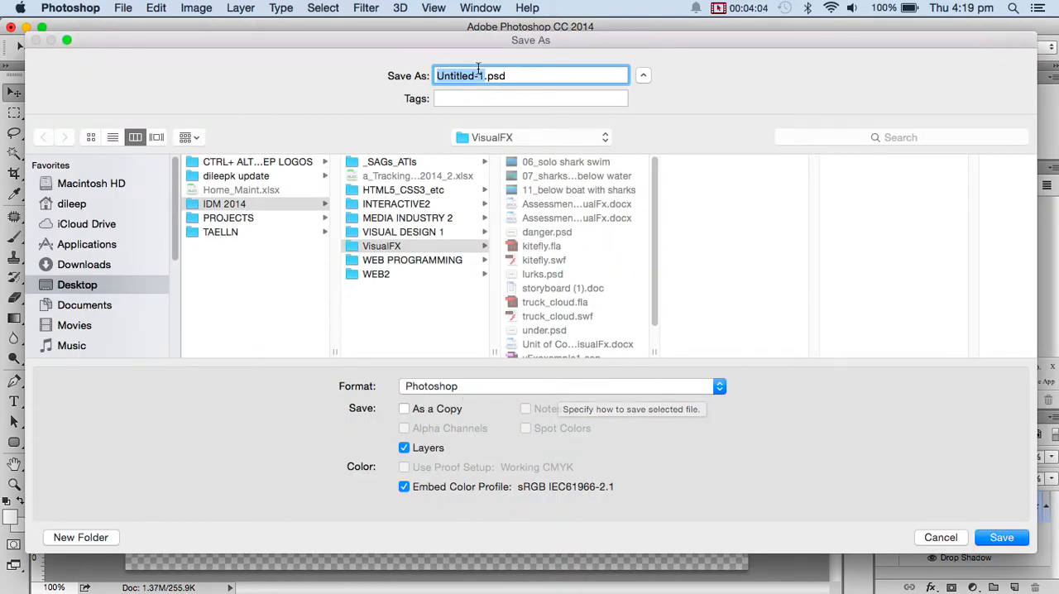
pyautogui.write('Danger')
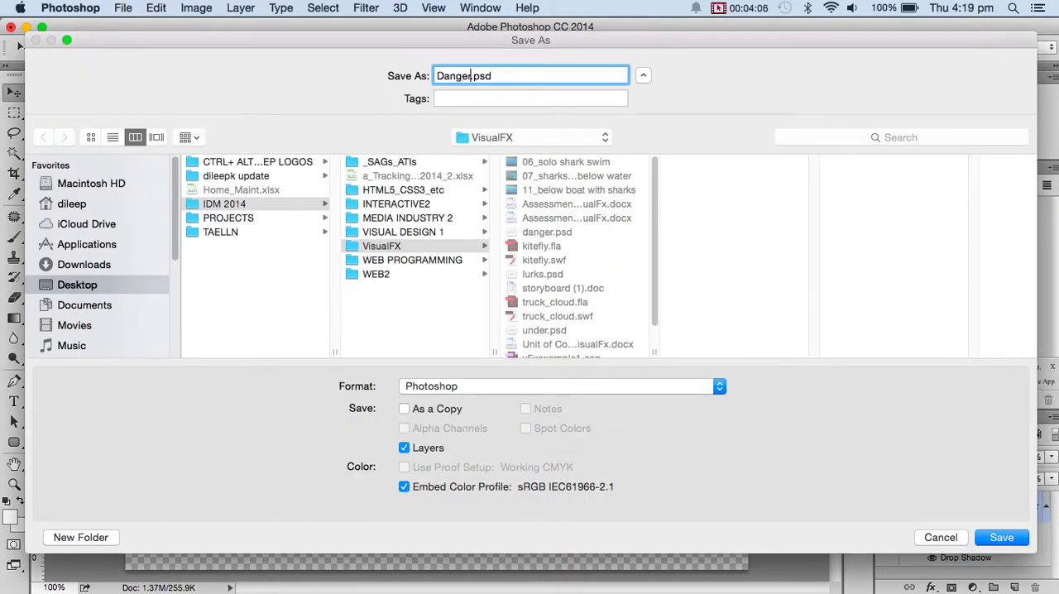
pyautogui.click(939, 539)
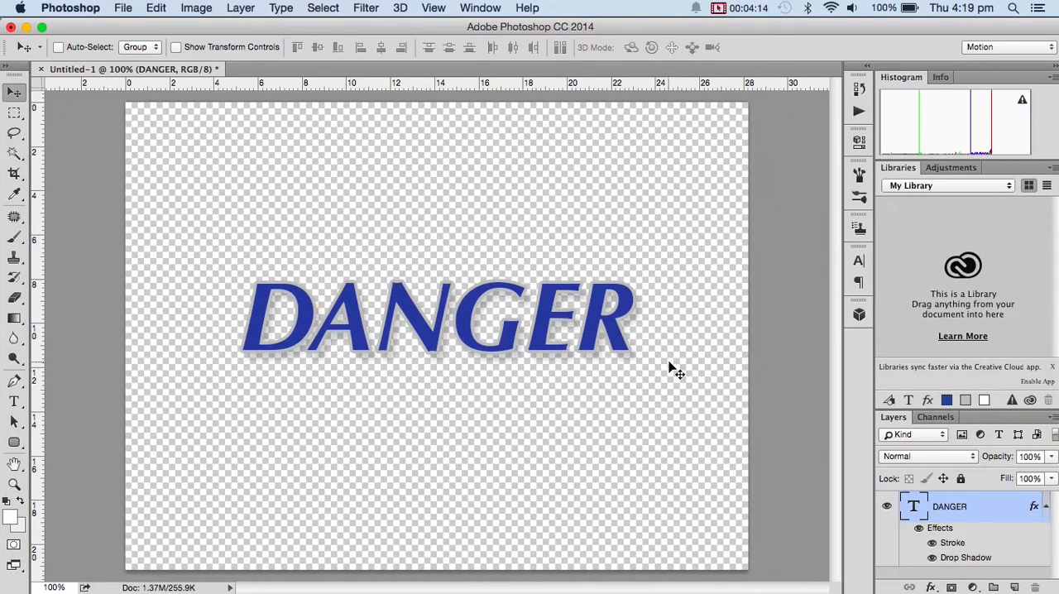
pyautogui.moveTo(761, 26); pyautogui.dragTo(761, 32)
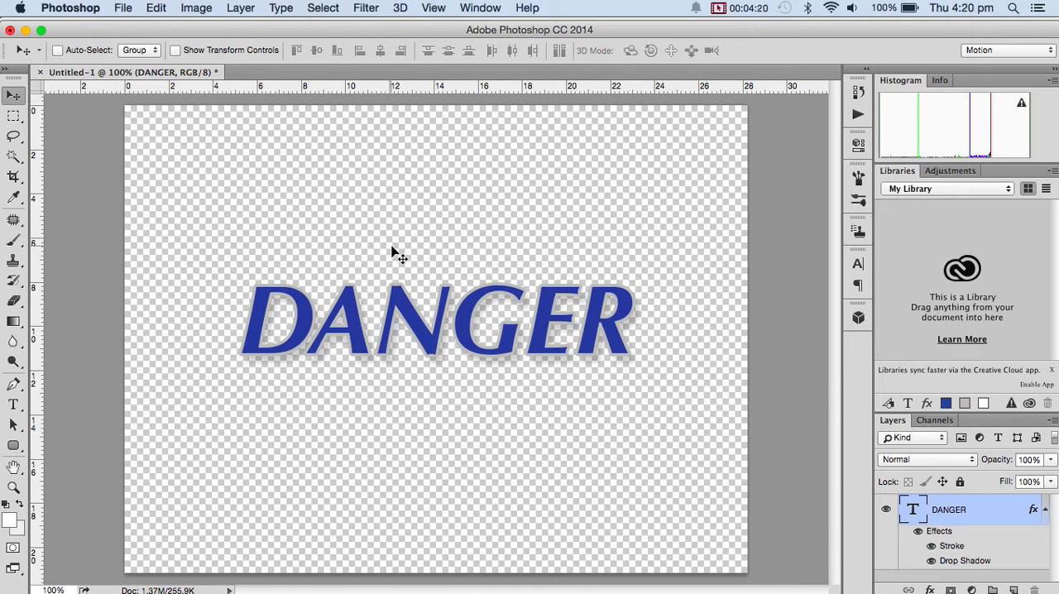
# Switch to Chrome and open the VISUAL DESIGN 1-Photoshop page of the website.
pyautogui.press('super+Tab')
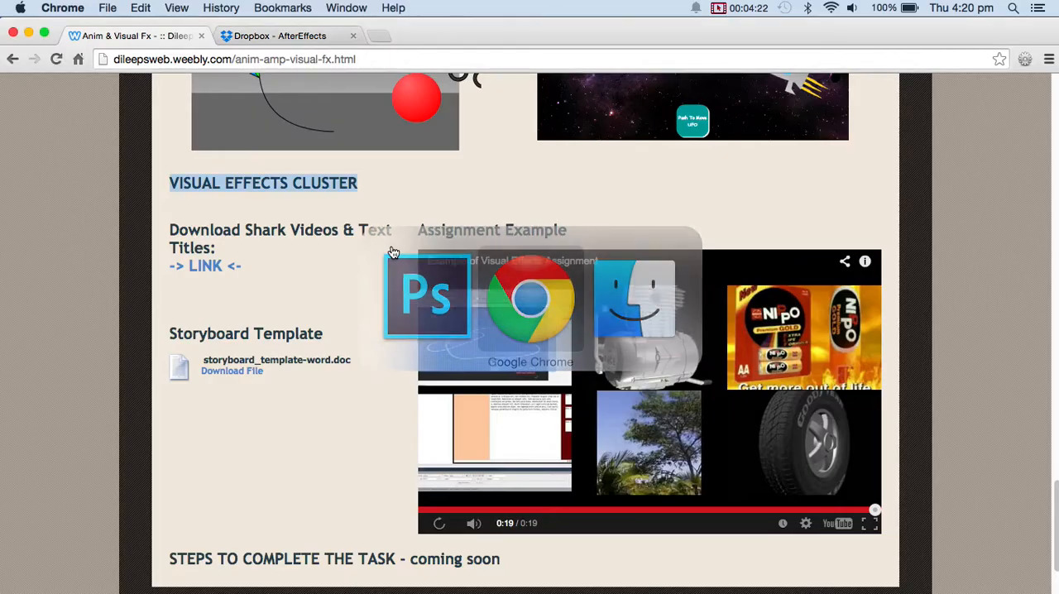
pyautogui.scroll(15, 227, 252)
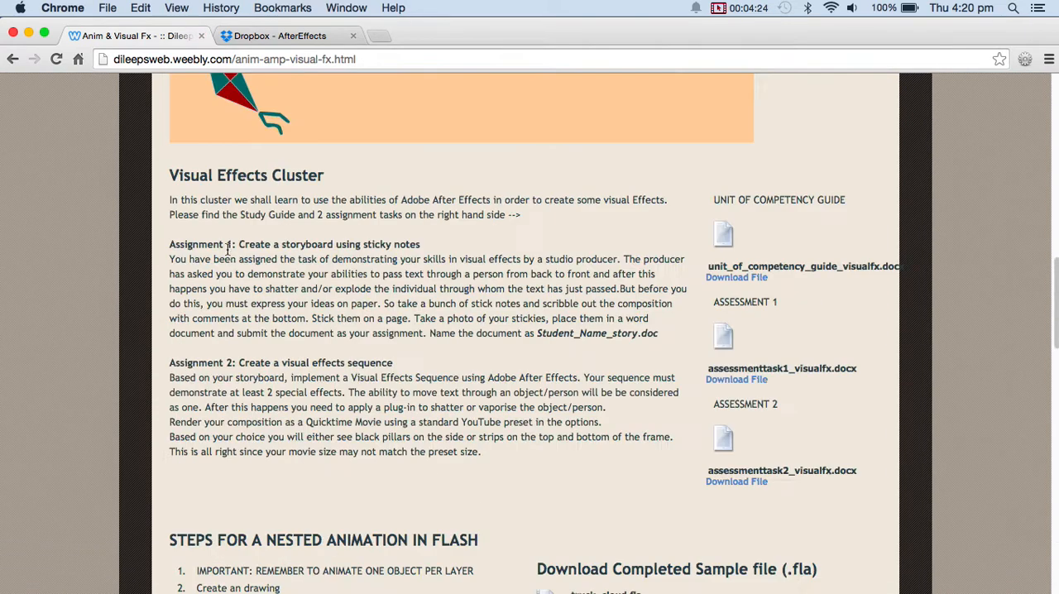
pyautogui.moveTo(201, 177)
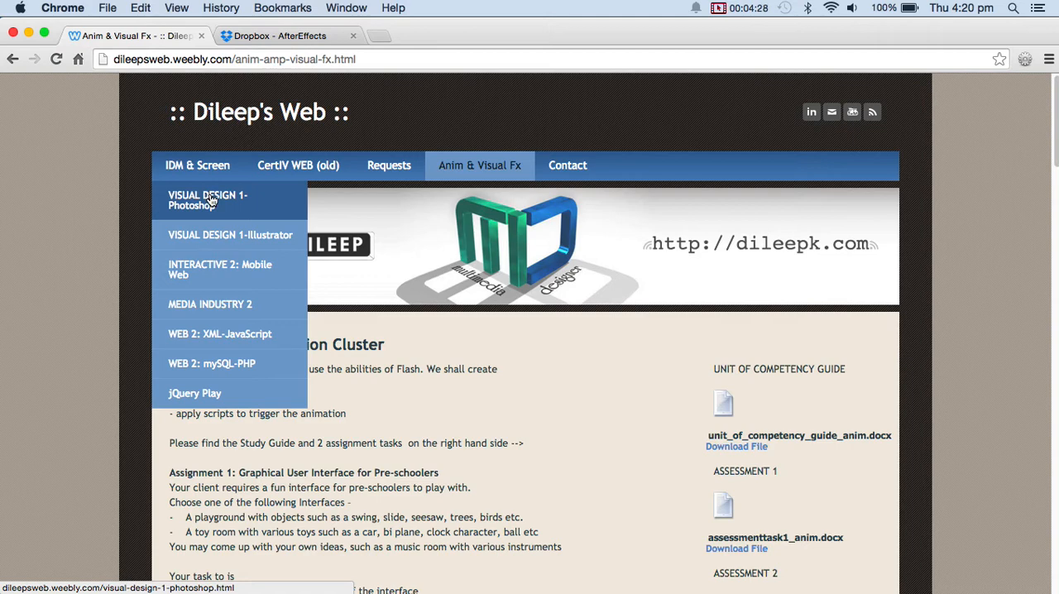
pyautogui.click(211, 200)
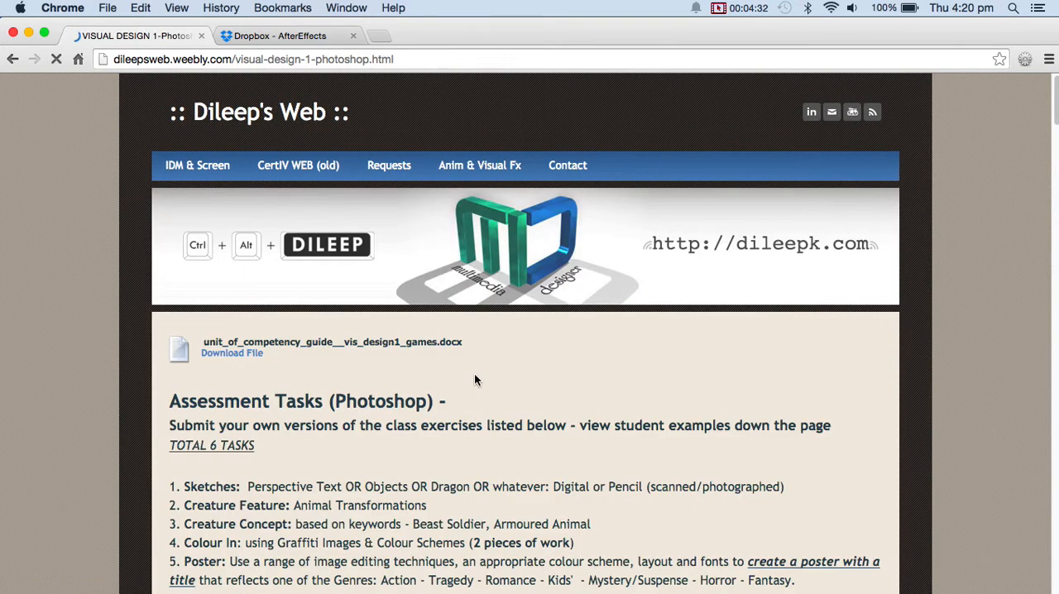
# Skim the exercises on the VISUAL DESIGN 1-Photoshop page and open the VISUAL DESIGN 1-Illustrator page.
pyautogui.scroll(-10, 474, 380)
pyautogui.scroll(-20, 241, 250)
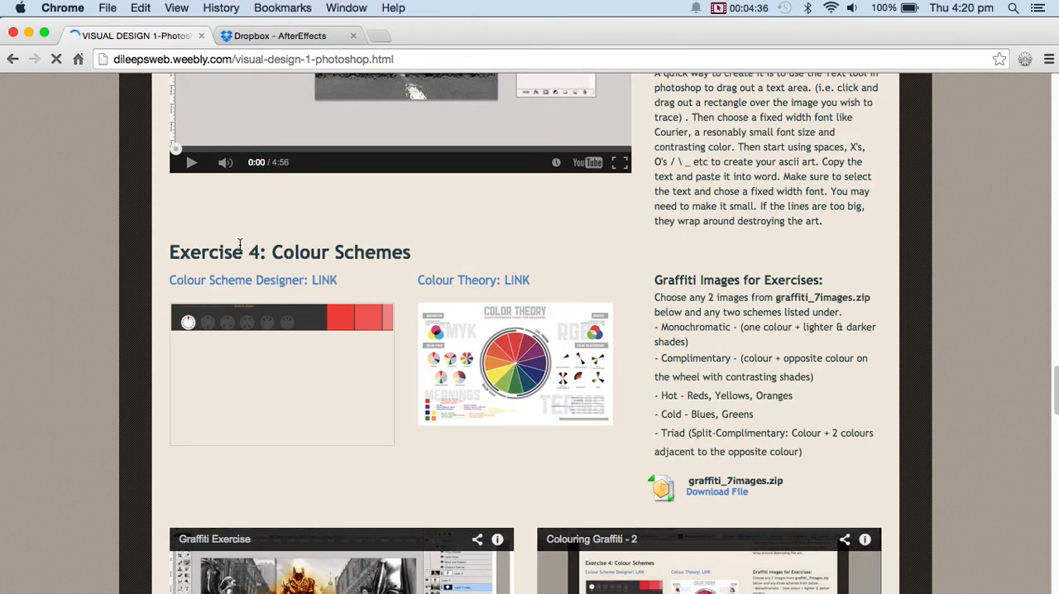
pyautogui.scroll(20, 239, 243)
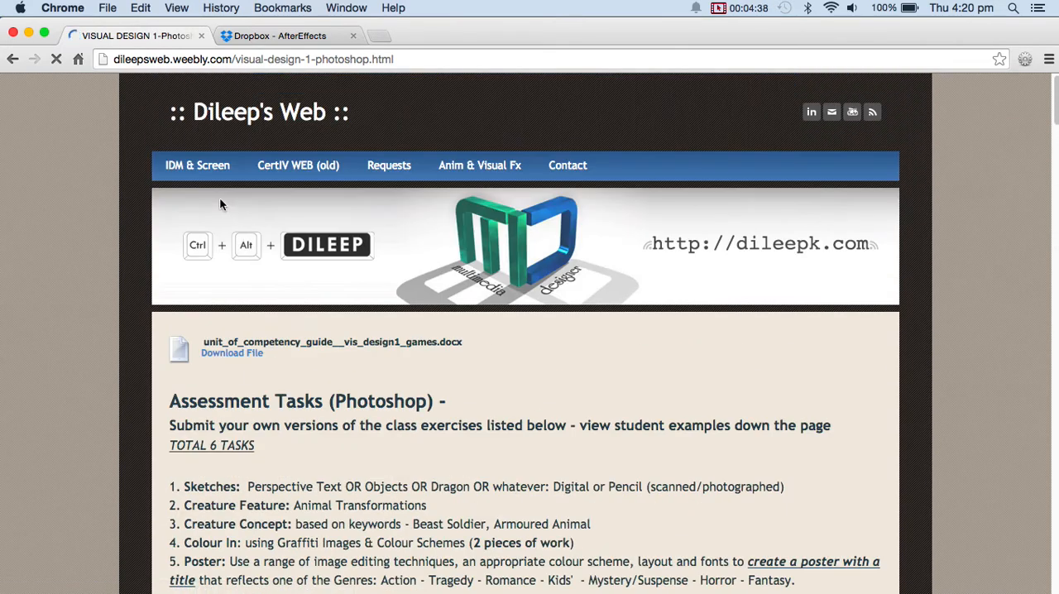
pyautogui.moveTo(194, 176)
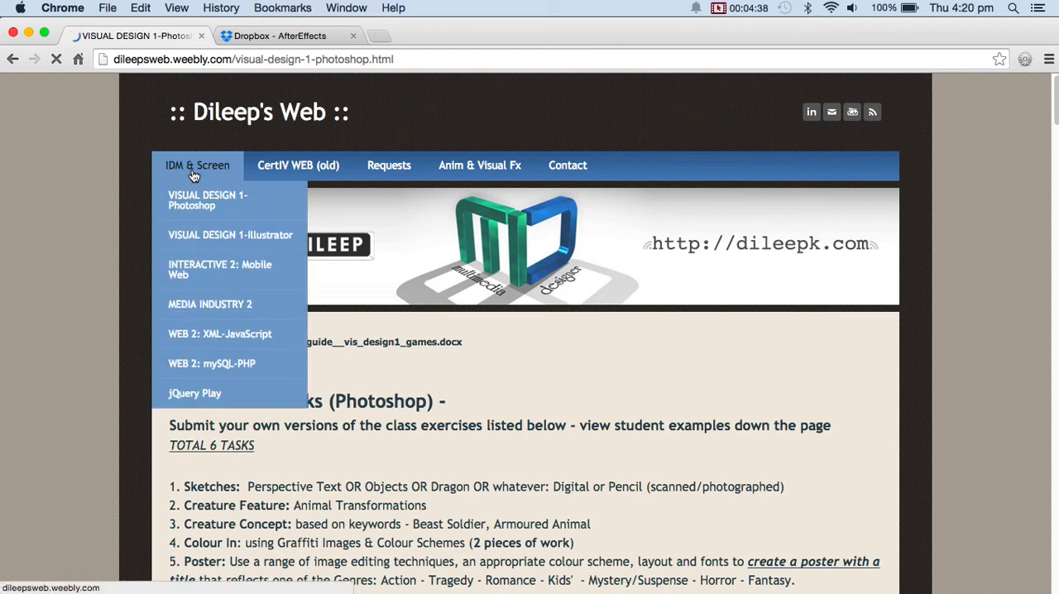
pyautogui.click(220, 236)
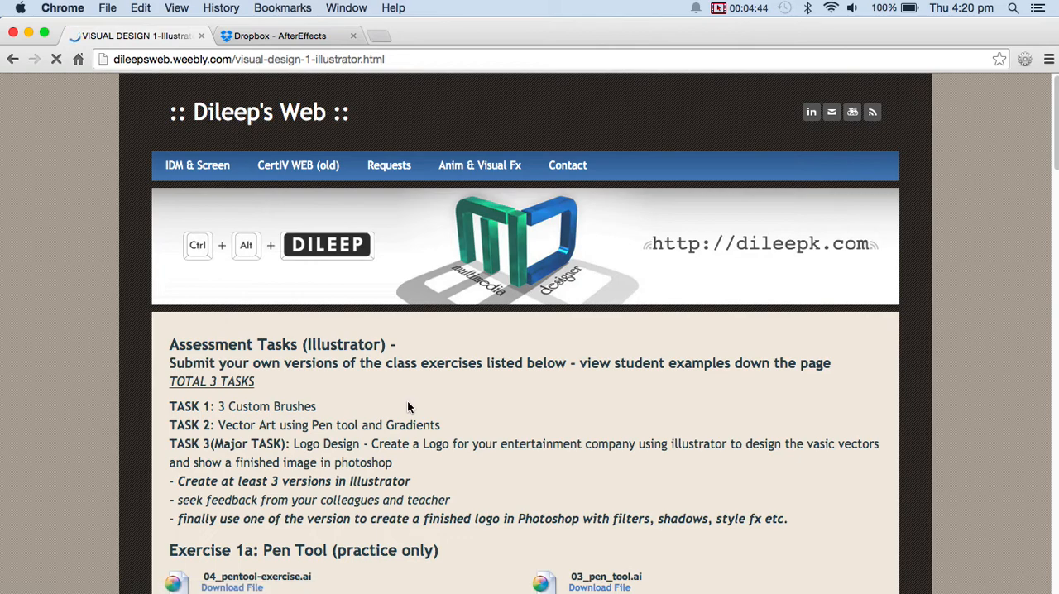
# Skim the Illustrator tasks and student work samples, and open the Anim & Visual Fx page.
pyautogui.scroll(-10, 408, 406)
pyautogui.scroll(-10, 408, 406)
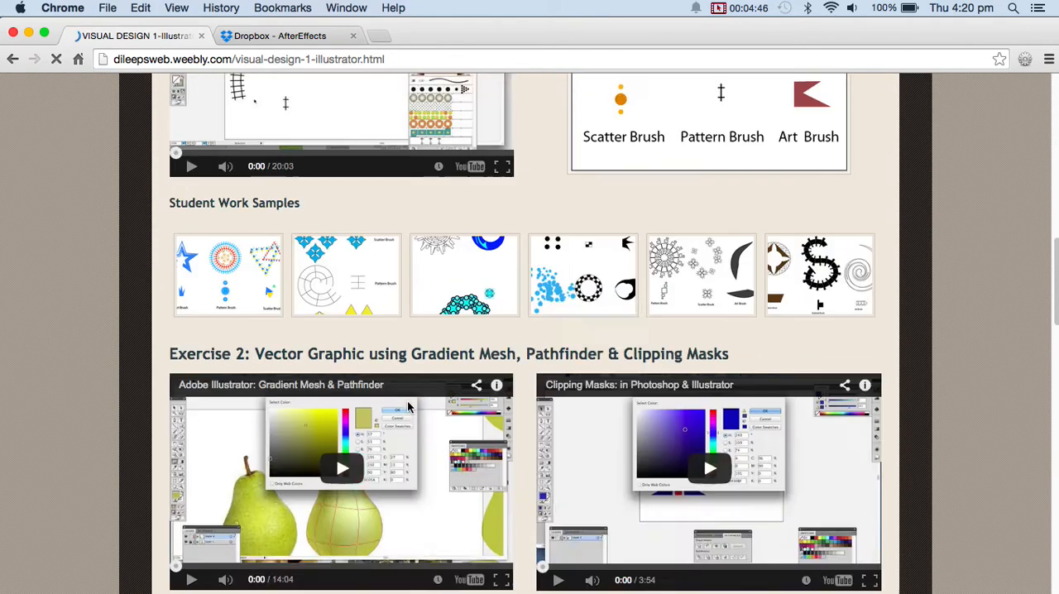
pyautogui.scroll(9, 407, 407)
pyautogui.scroll(10, 408, 400)
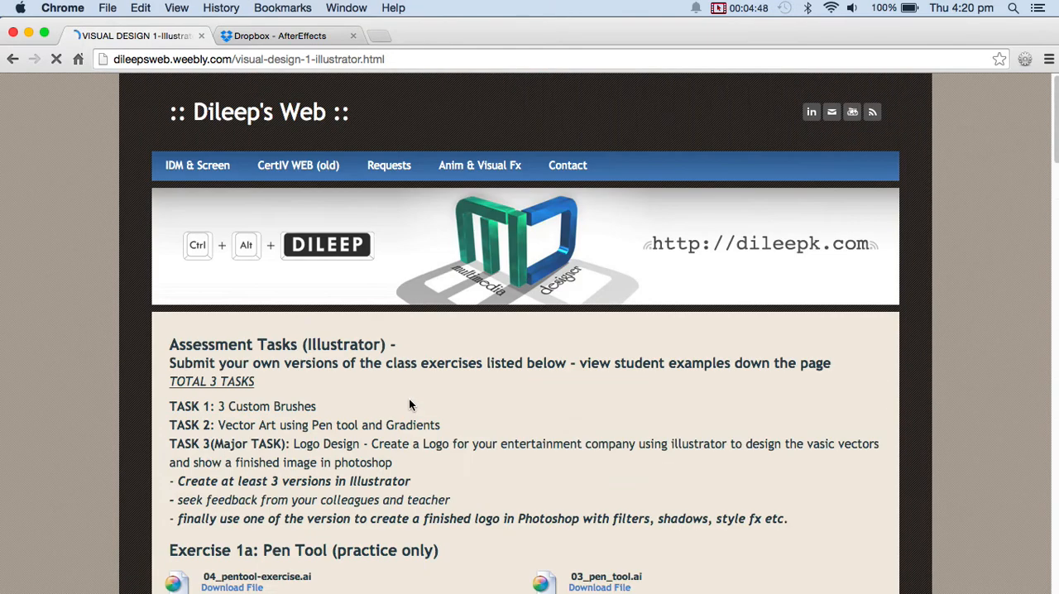
pyautogui.click(483, 164)
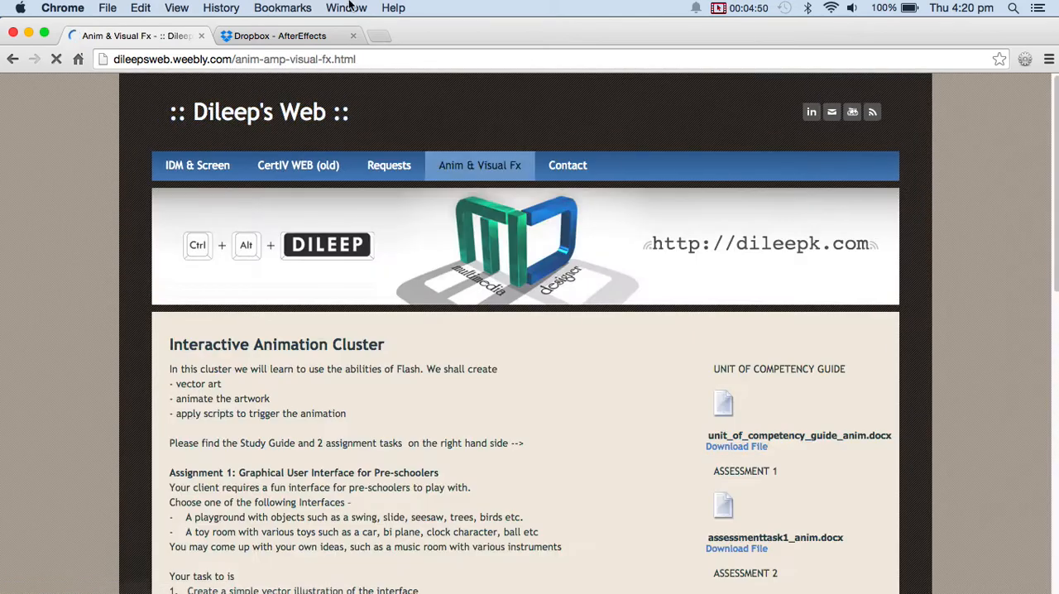
# Switch back to Photoshop and quit it without saving the untitled DANGER document.
pyautogui.press('super+Tab')
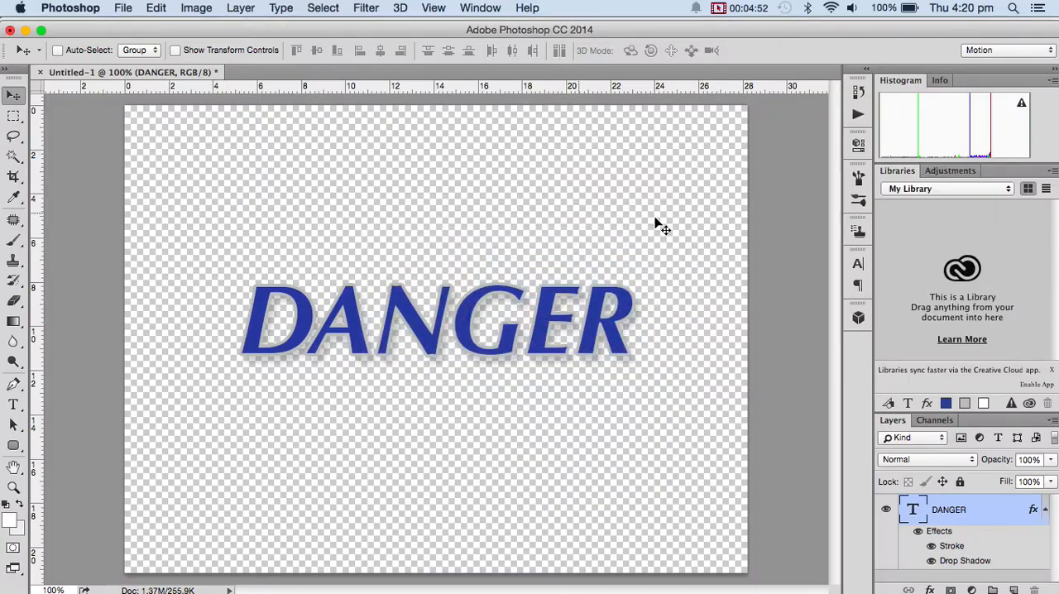
pyautogui.press('super+q')
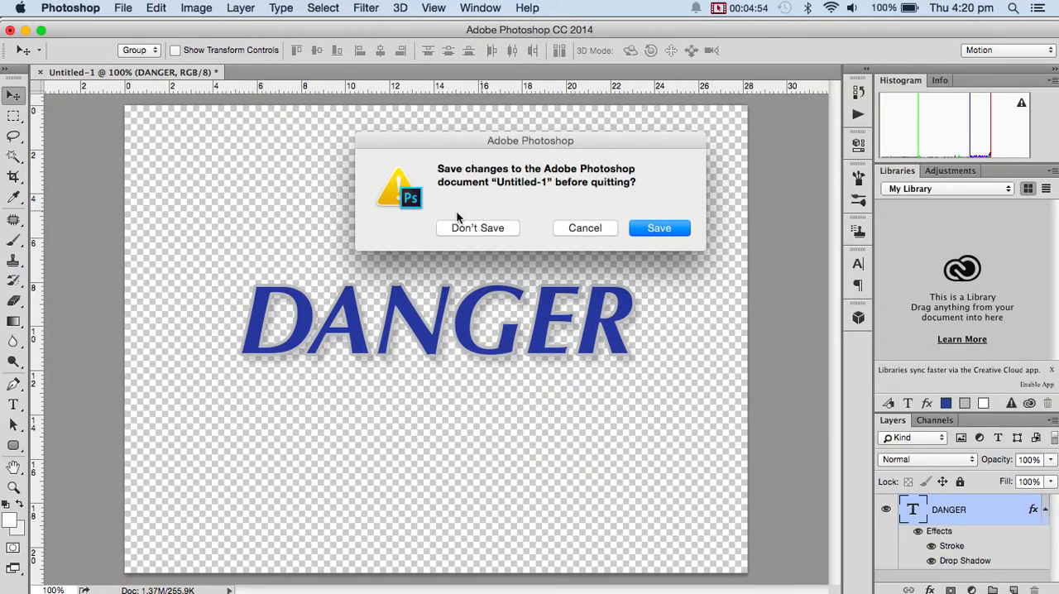
pyautogui.click(474, 229)
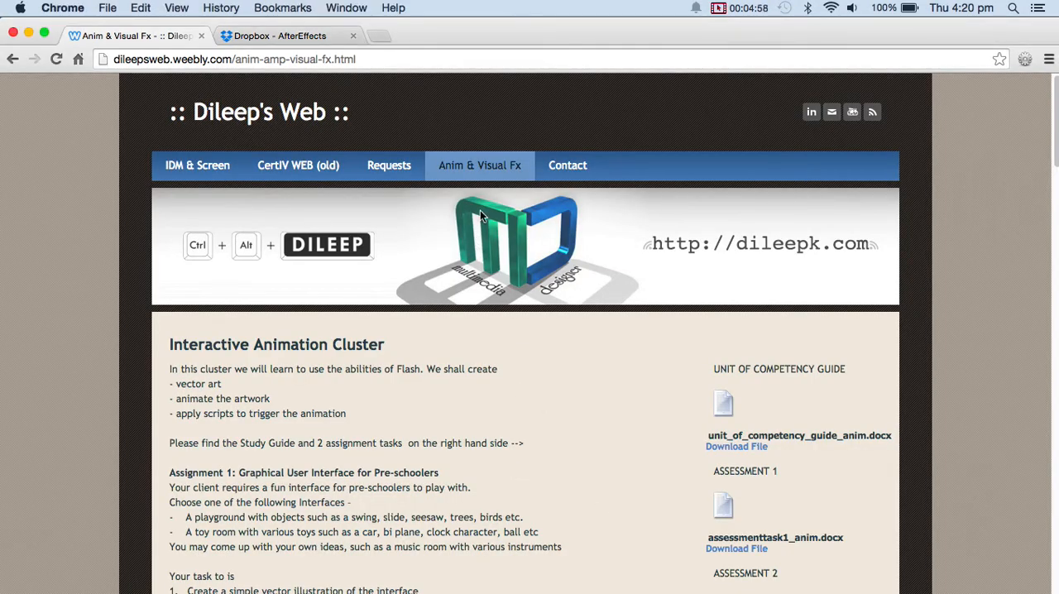
# Close the Dropbox page in the browser and launch After Effects.
pyautogui.click(352, 35)
pyautogui.moveTo(804, 579)
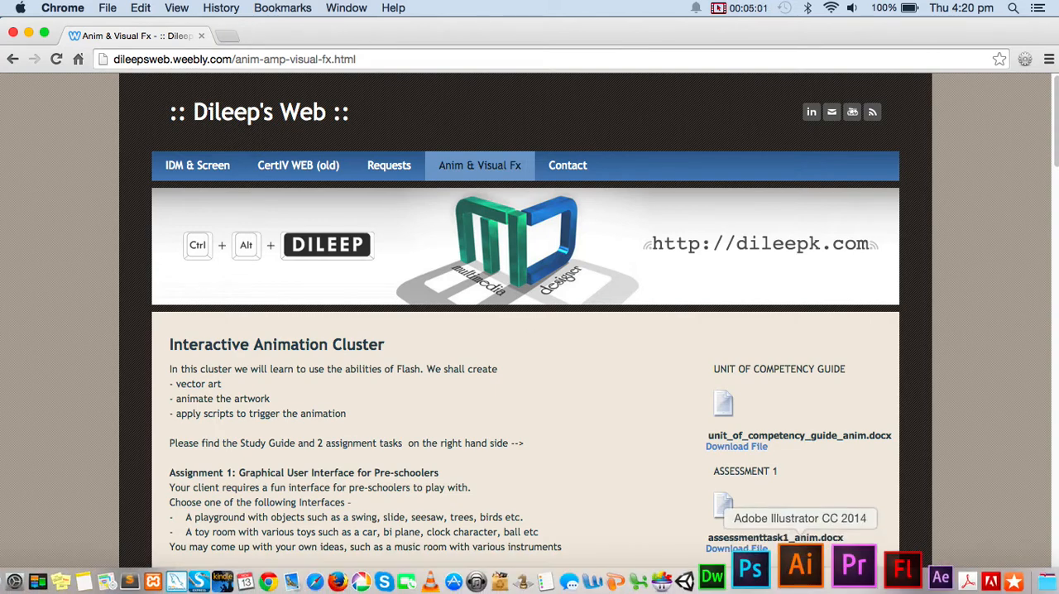
pyautogui.click(884, 577)
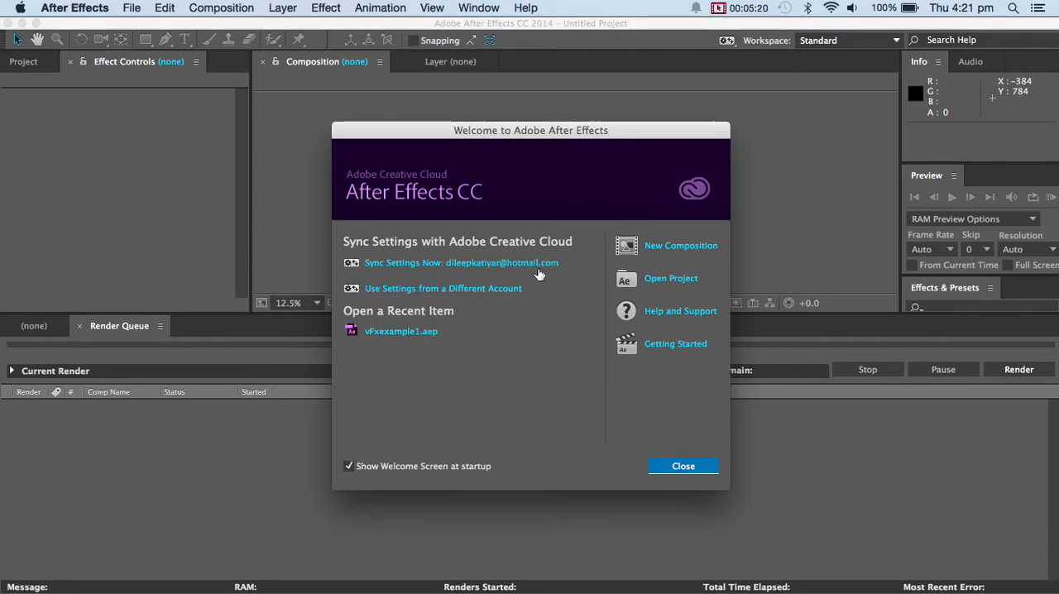
# Create a composition named SharkyShark with the PAL D1/DV Square Pixel preset and a duration of 0:00:20:00.
pyautogui.click(659, 249)
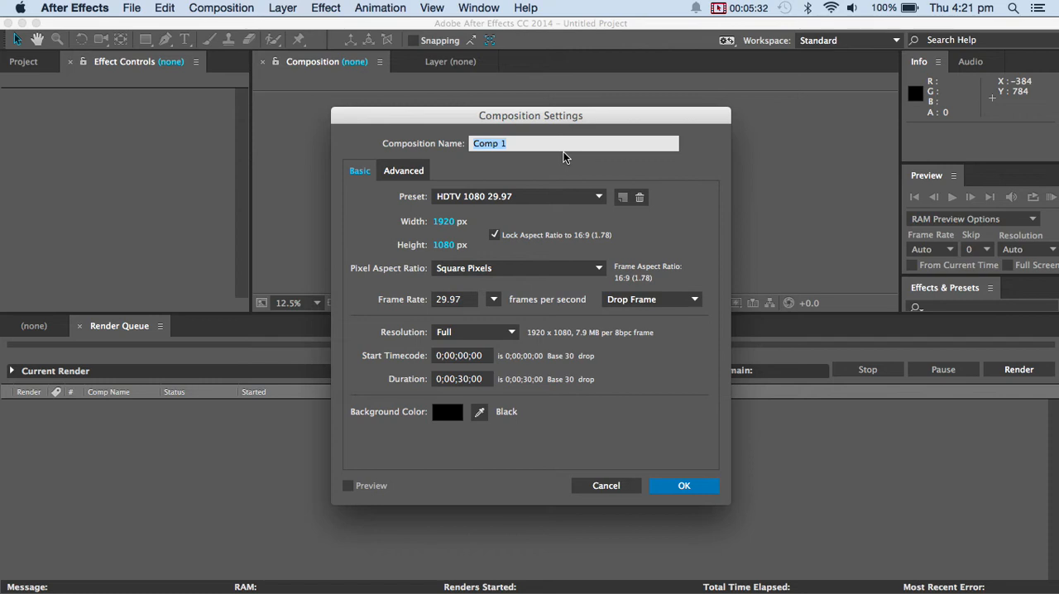
pyautogui.write('SharkyShark')
pyautogui.click(577, 203)
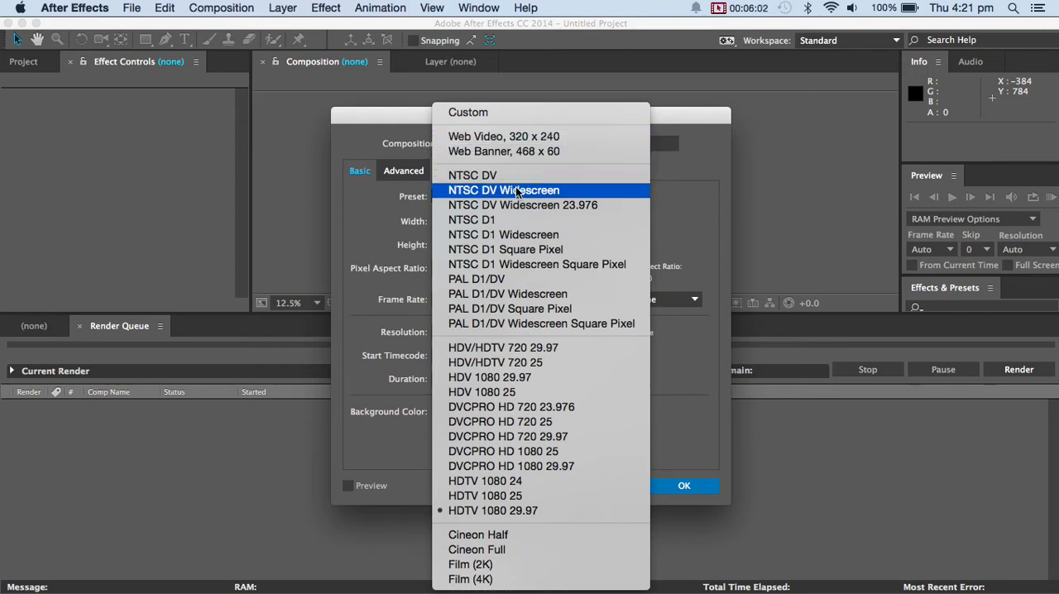
pyautogui.click(508, 309)
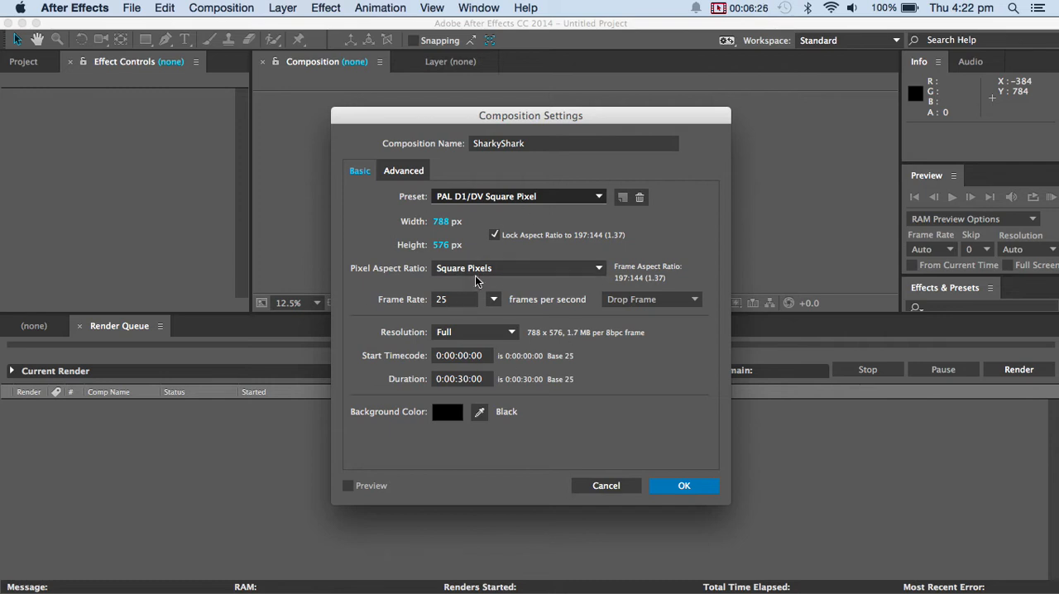
pyautogui.click(461, 383)
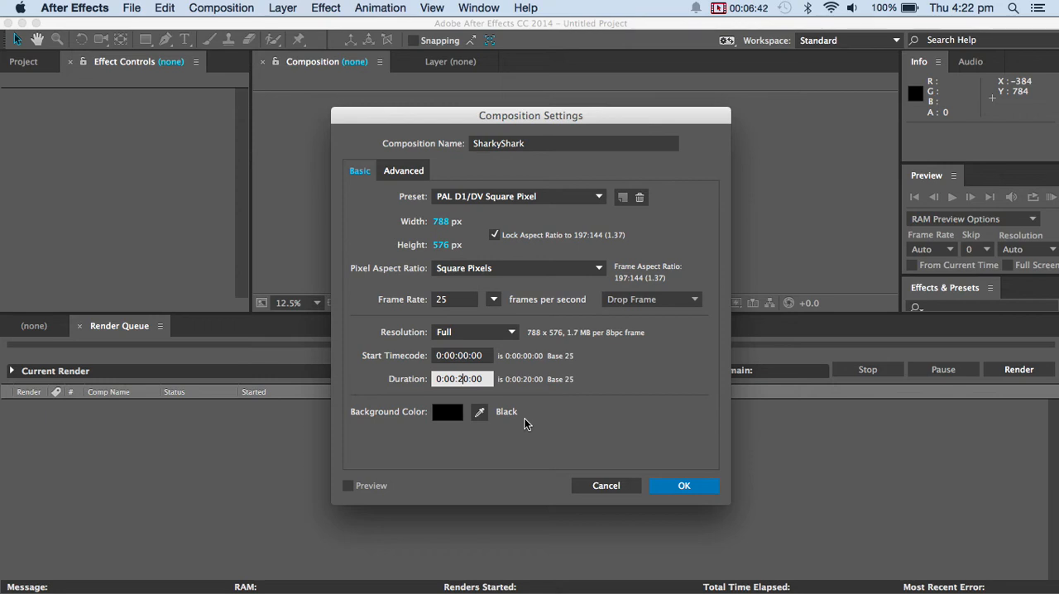
pyautogui.click(689, 484)
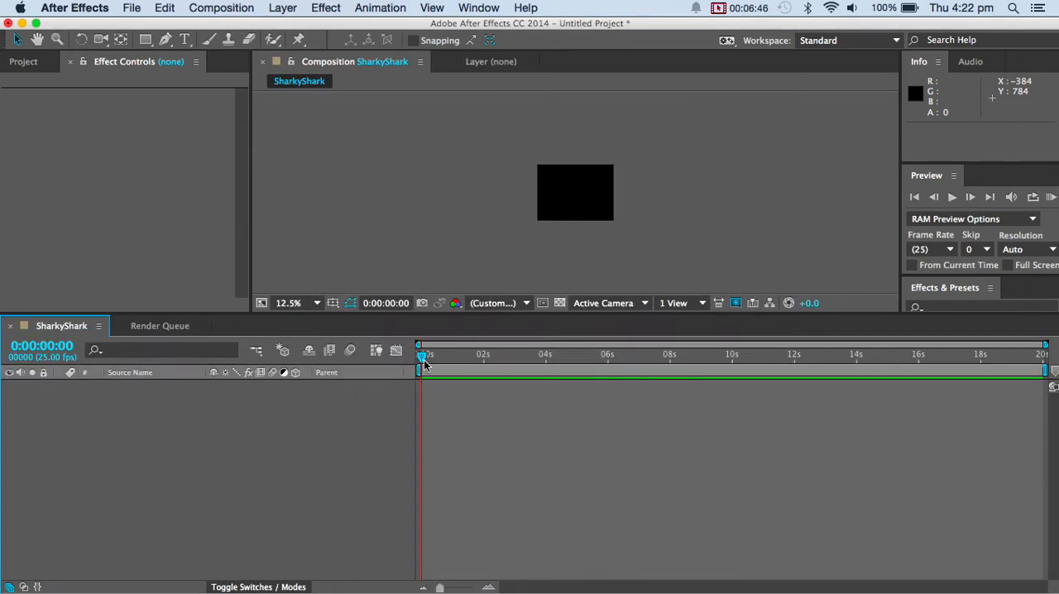
# Set the composition view's magnification to Fit up to 100% and enlarge the viewer area by shrinking the timeline.
pyautogui.moveTo(422, 356); pyautogui.dragTo(397, 347)
pyautogui.click(317, 303)
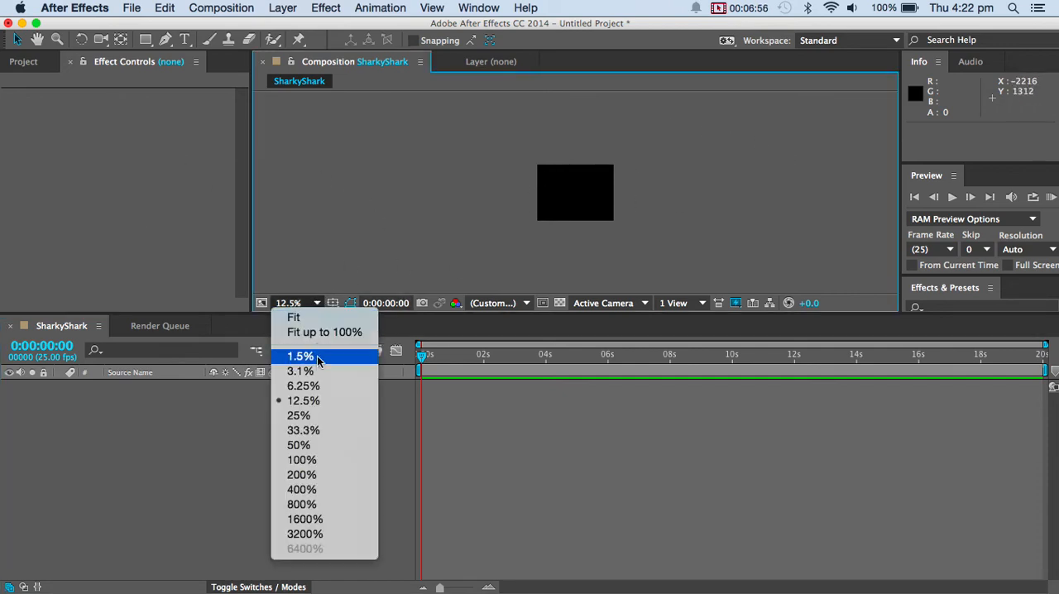
pyautogui.click(319, 334)
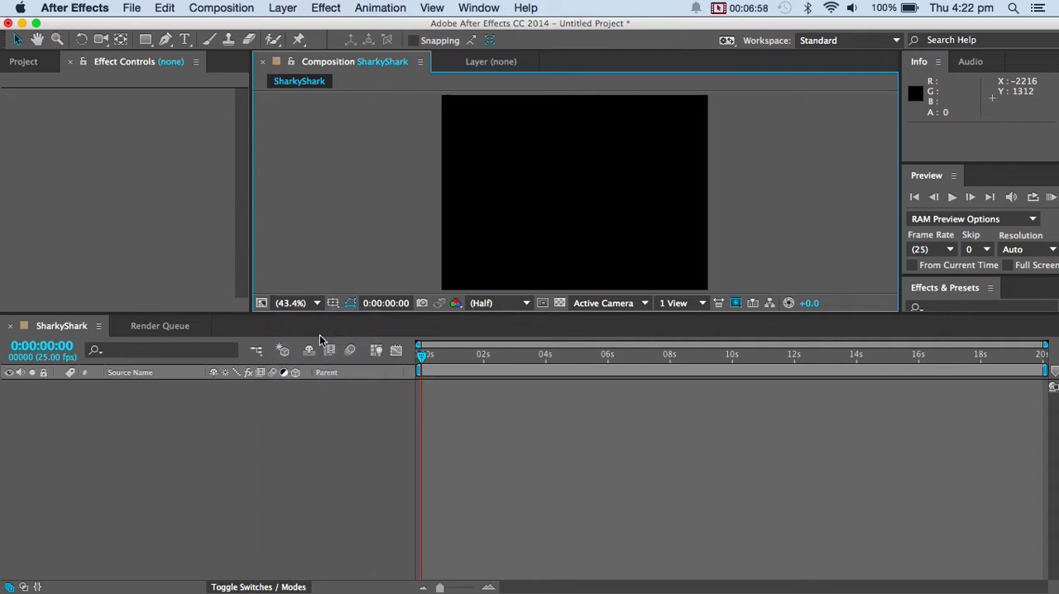
pyautogui.click(317, 304)
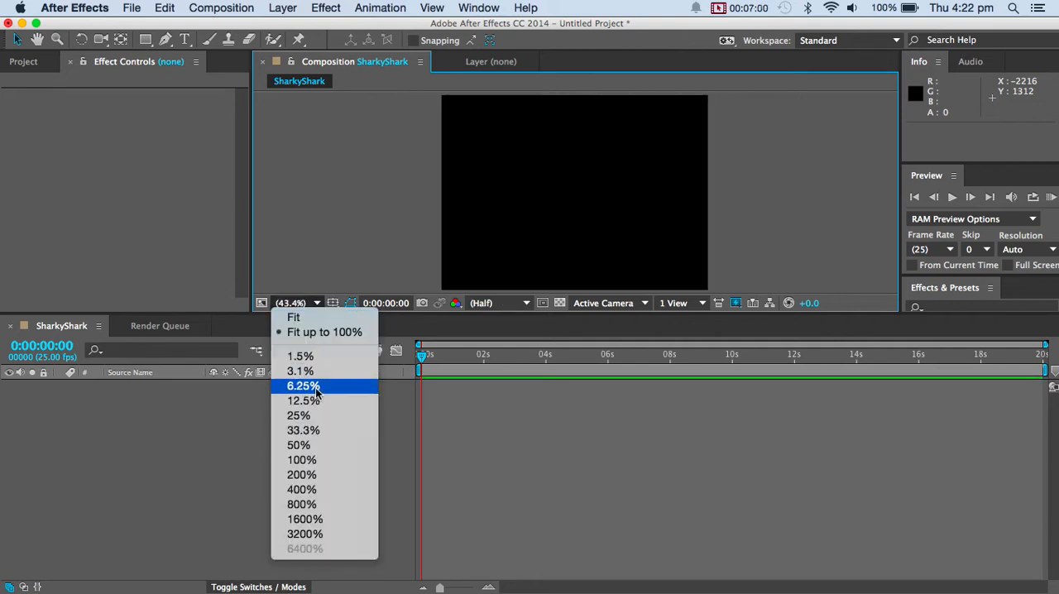
pyautogui.click(785, 316)
pyautogui.moveTo(799, 312); pyautogui.dragTo(807, 436)
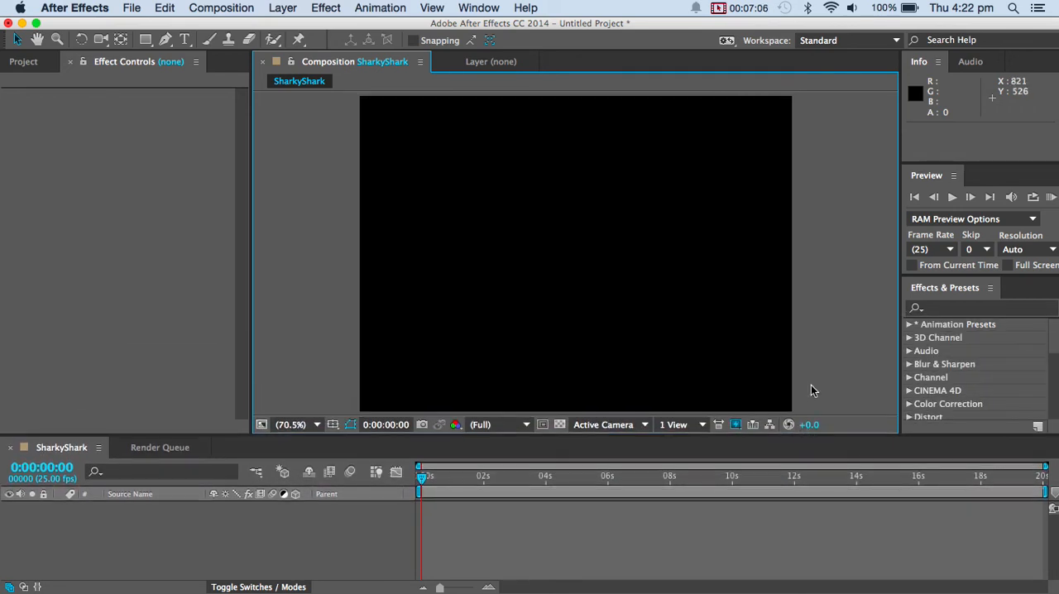
# Compare the project contents with the effect controls and leave the project contents displayed.
pyautogui.click(25, 62)
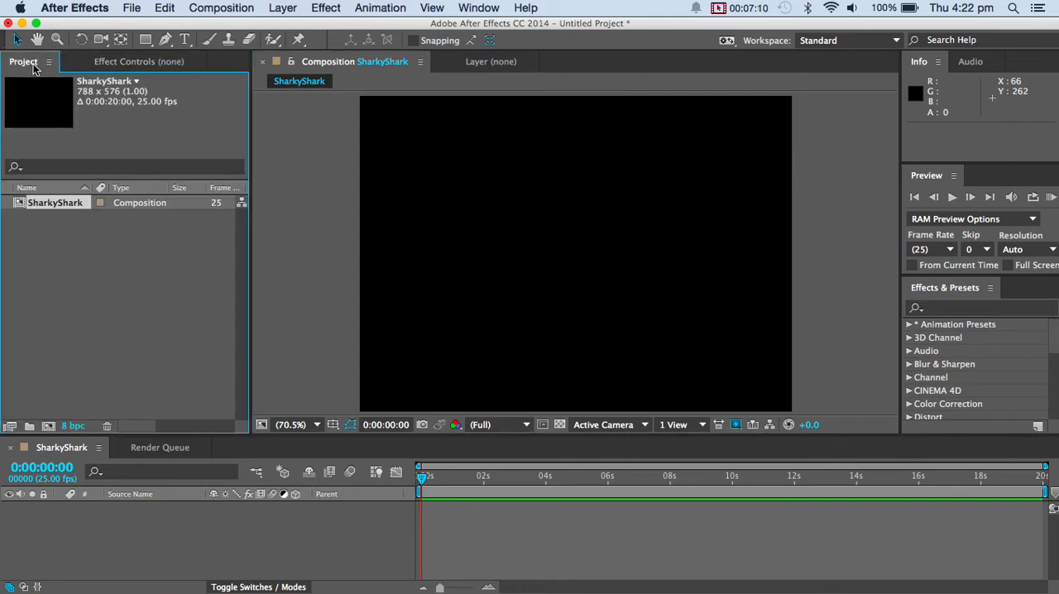
pyautogui.click(87, 64)
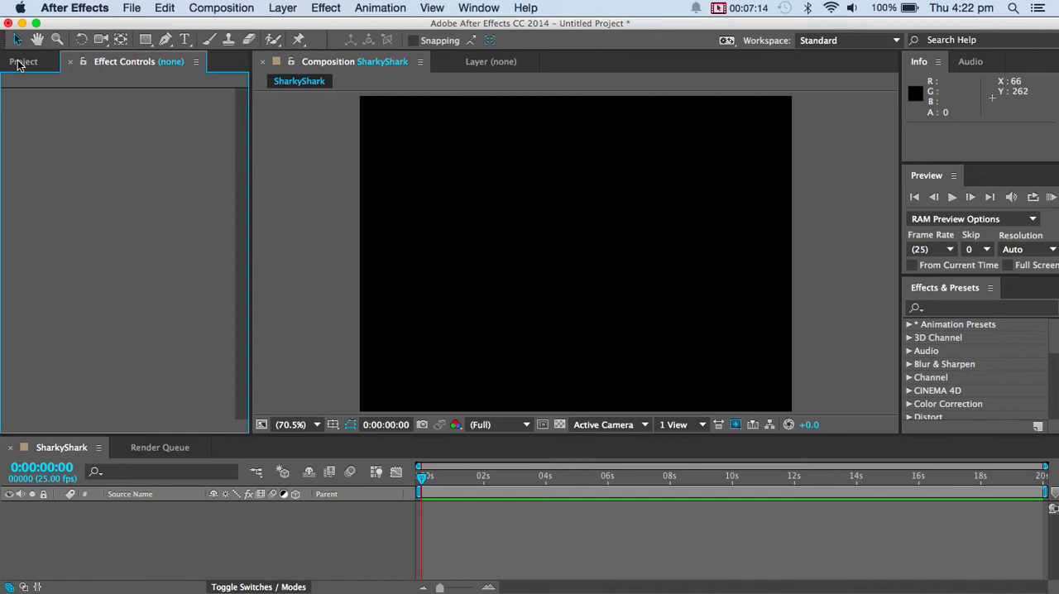
pyautogui.click(22, 64)
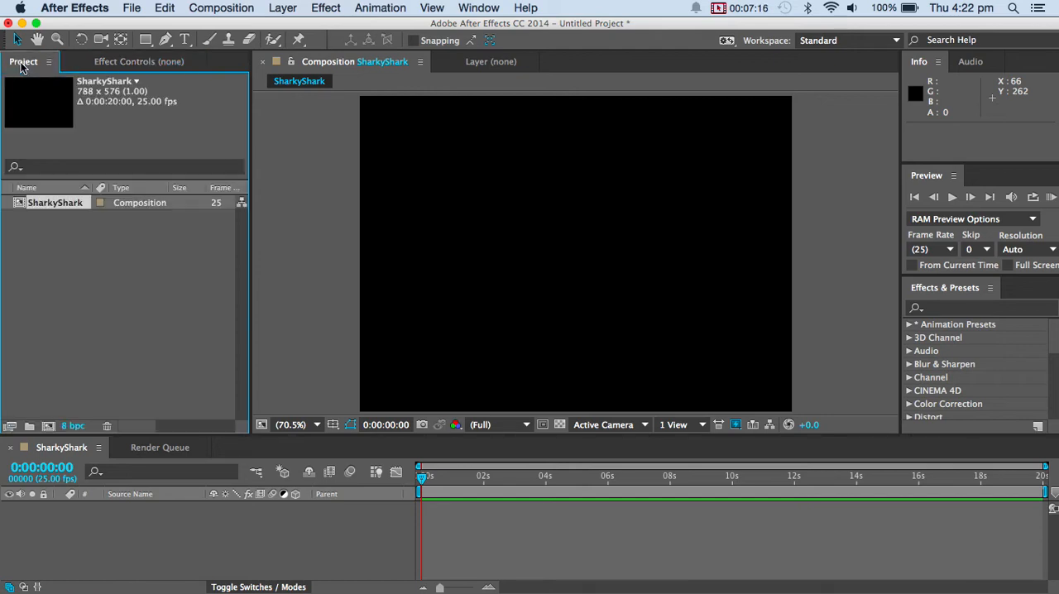
# Review the composition settings of SharkyShark and leave them without making changes.
pyautogui.click(84, 266)
pyautogui.click(50, 207)
pyautogui.rightClick(155, 203)
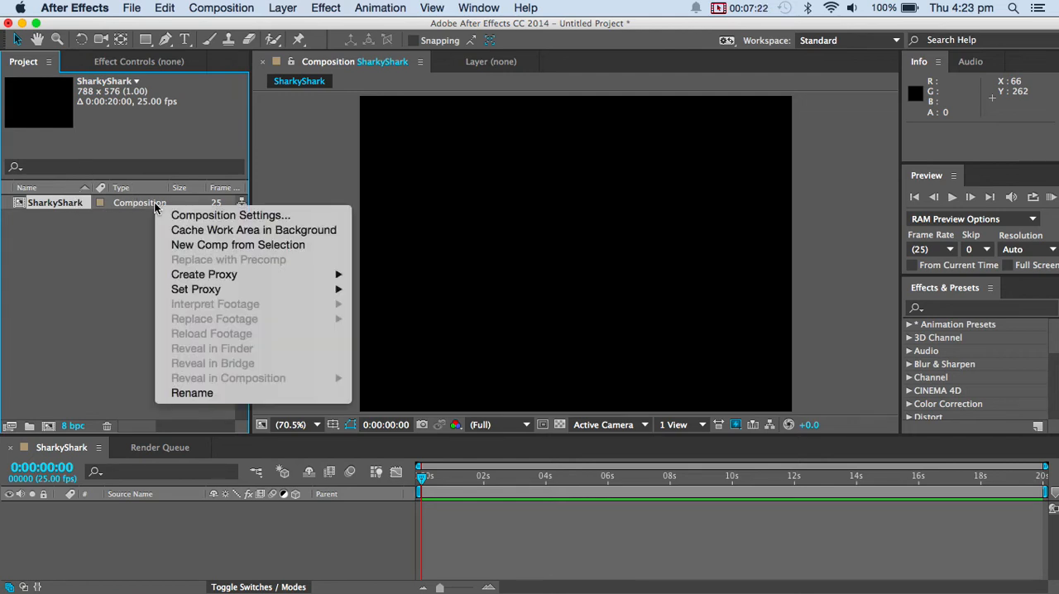
pyautogui.click(111, 228)
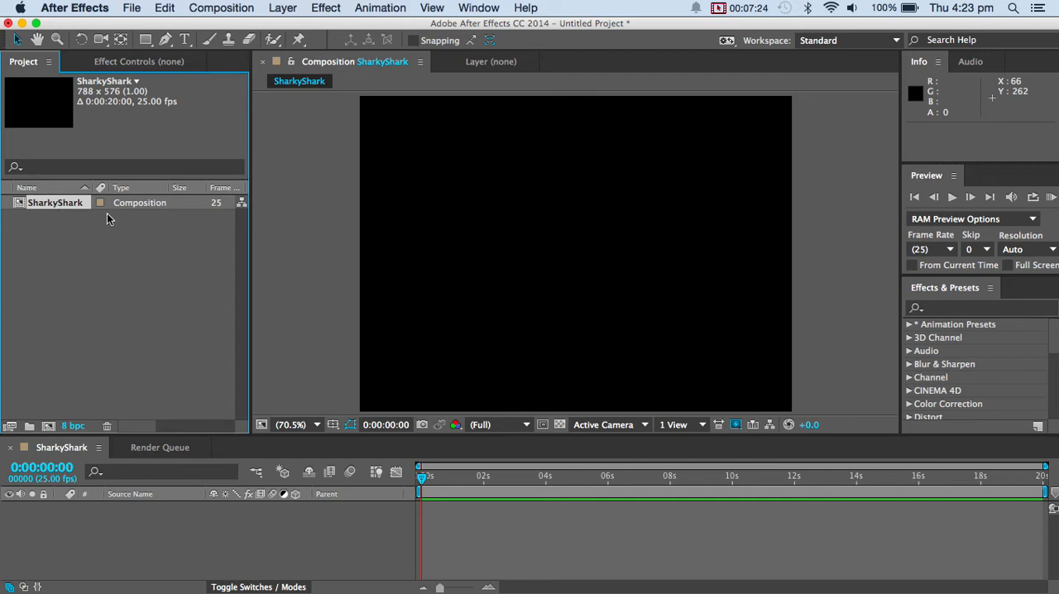
pyautogui.click(221, 7)
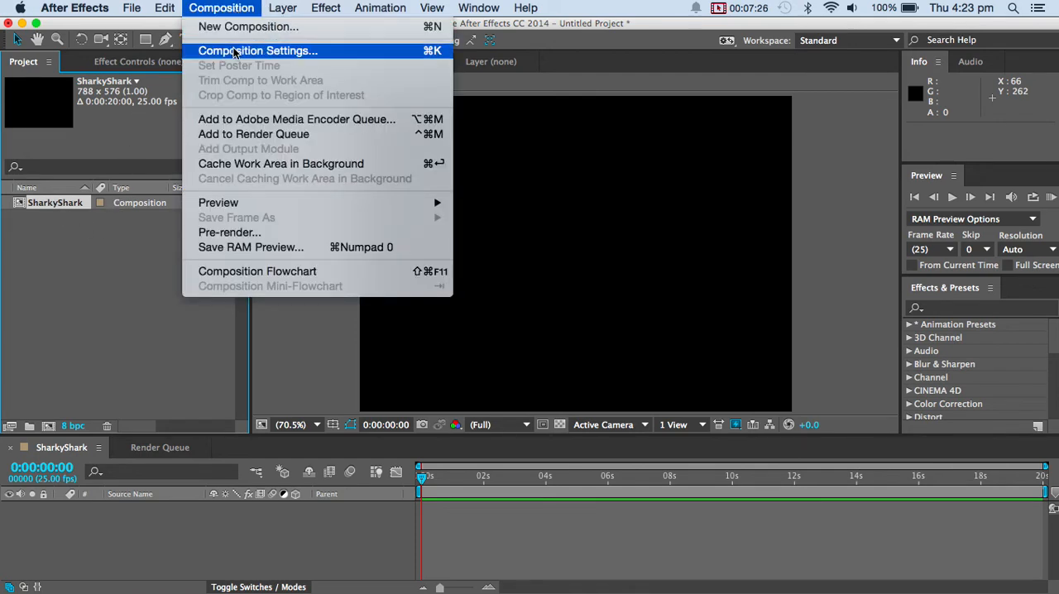
pyautogui.click(236, 48)
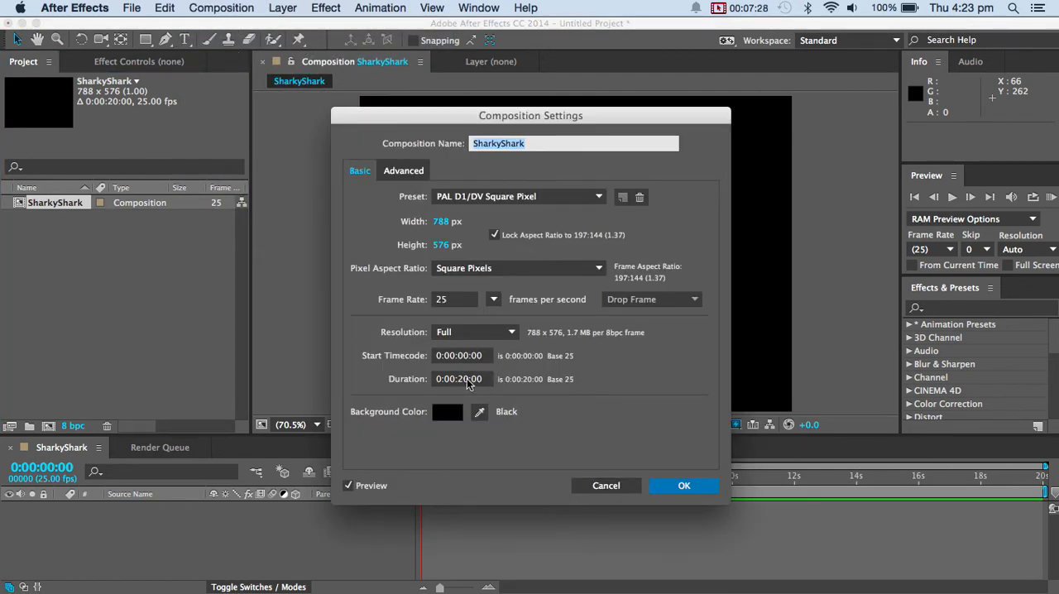
pyautogui.click(608, 490)
# Import the VisualFX folder from IDM 2014 on the Desktop into the project using the multiple-file import.
pyautogui.rightClick(81, 254)
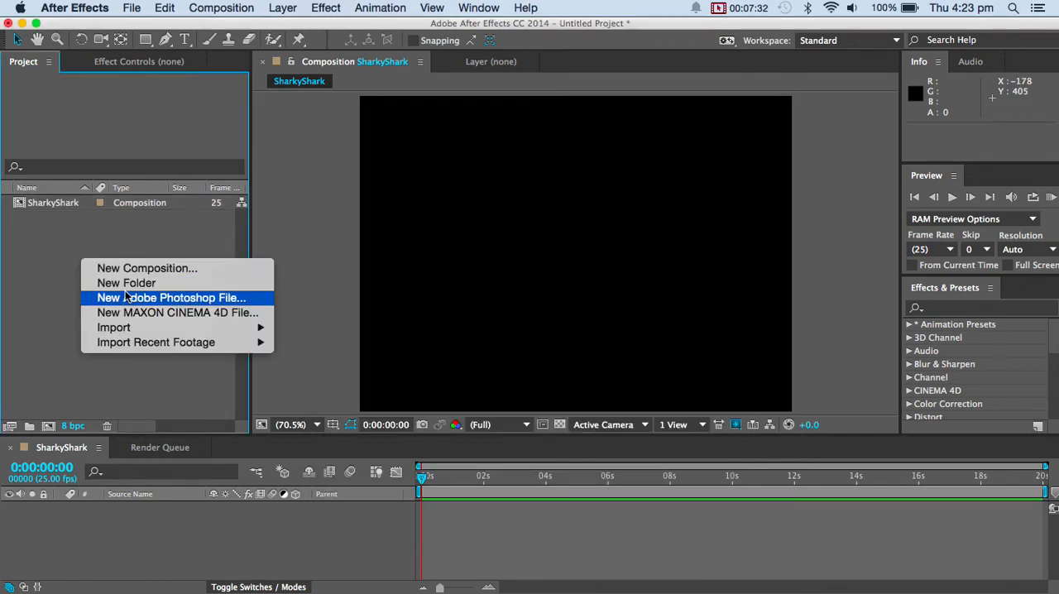
pyautogui.rightClick(48, 263)
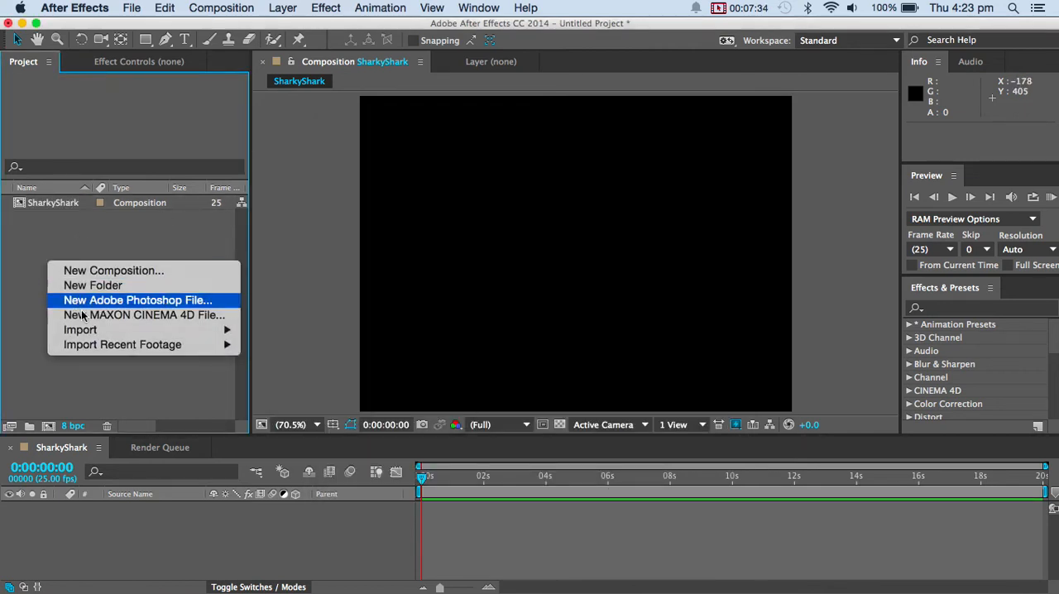
pyautogui.moveTo(91, 332)
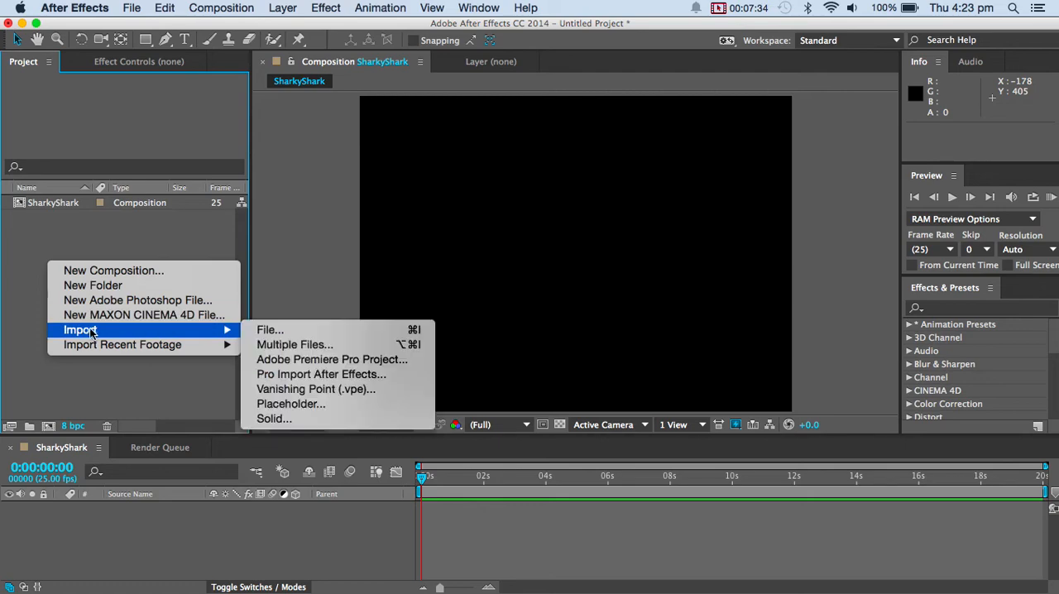
pyautogui.click(258, 346)
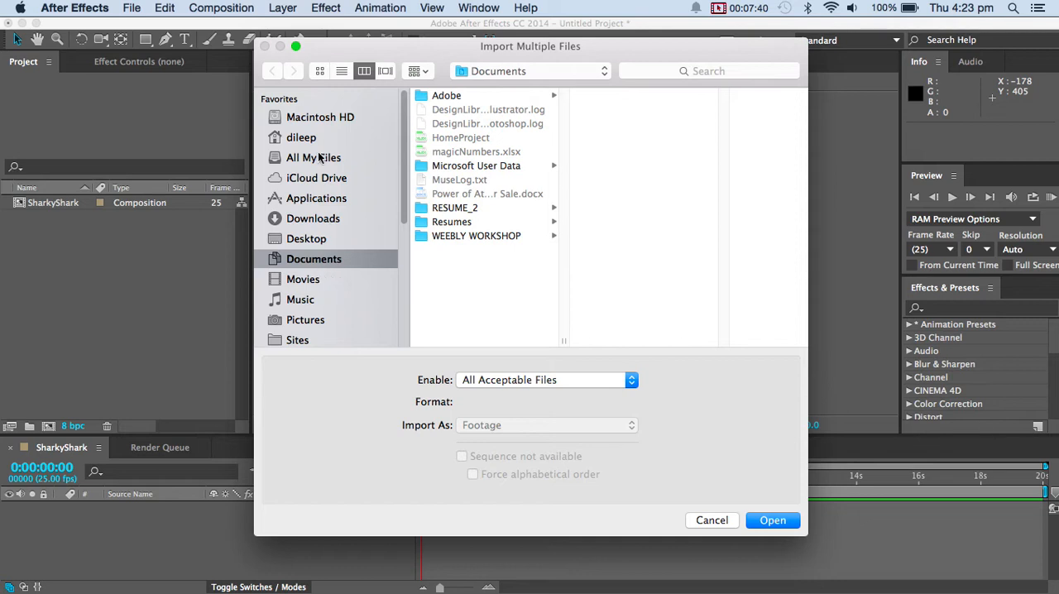
pyautogui.click(313, 239)
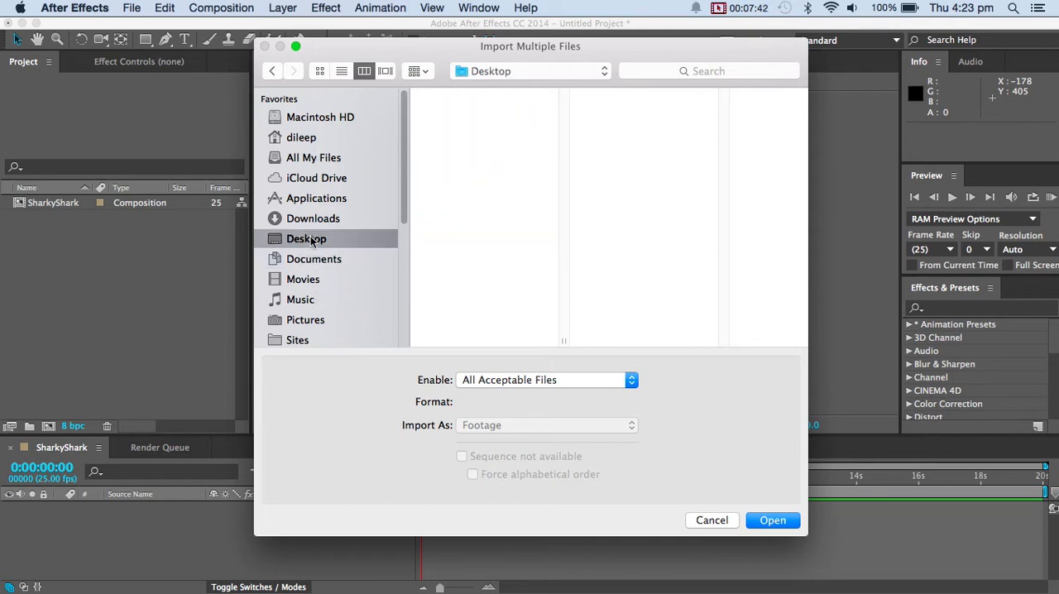
pyautogui.click(473, 142)
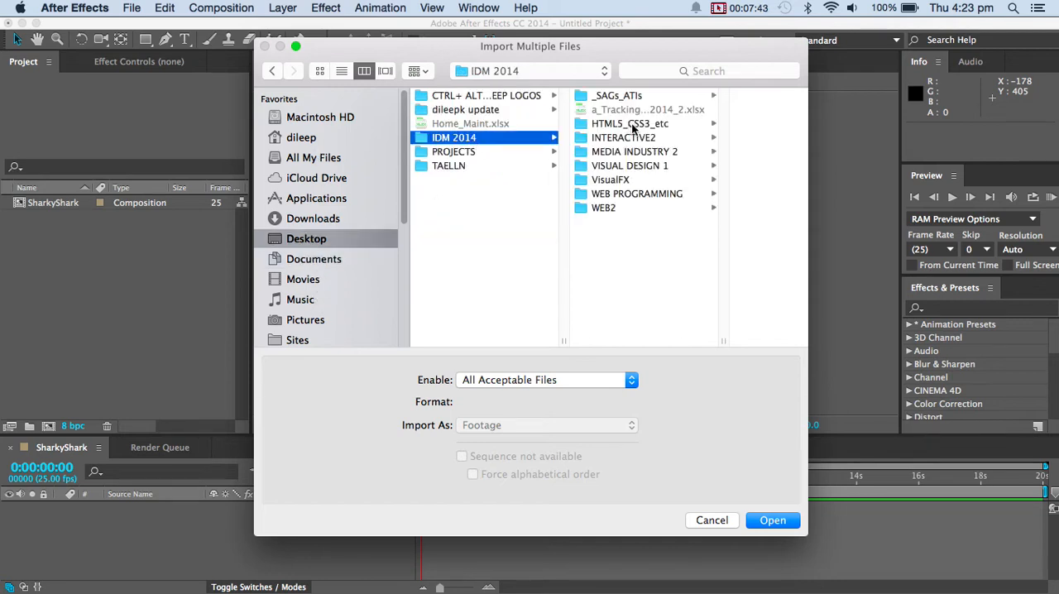
pyautogui.click(624, 177)
pyautogui.press('Return')
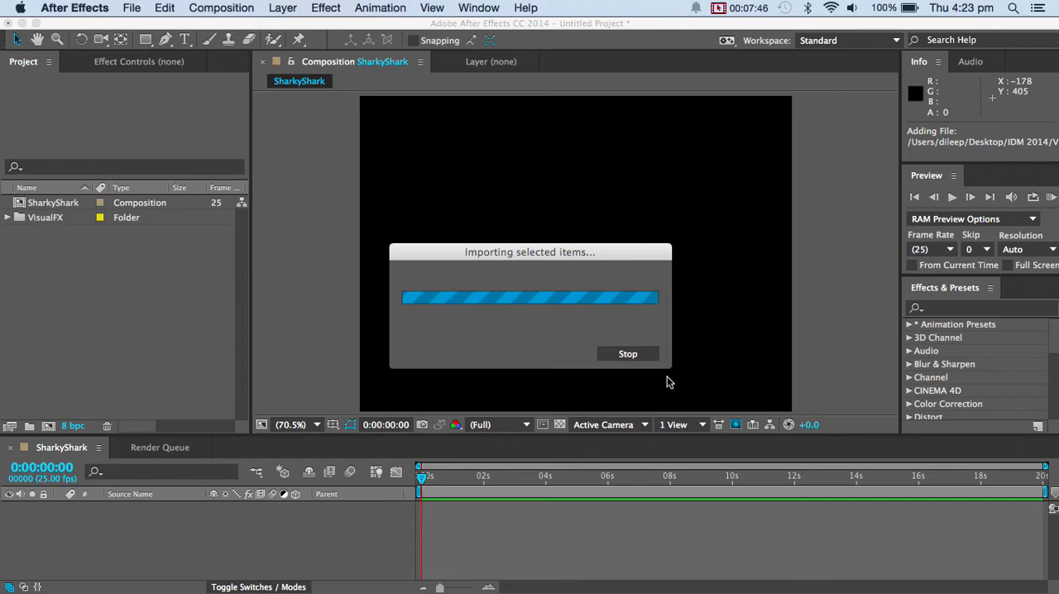
# Import 06_solo shark swim, danger.psd and lurks.psd from the VisualFX folder into the project as footage.
pyautogui.click(644, 359)
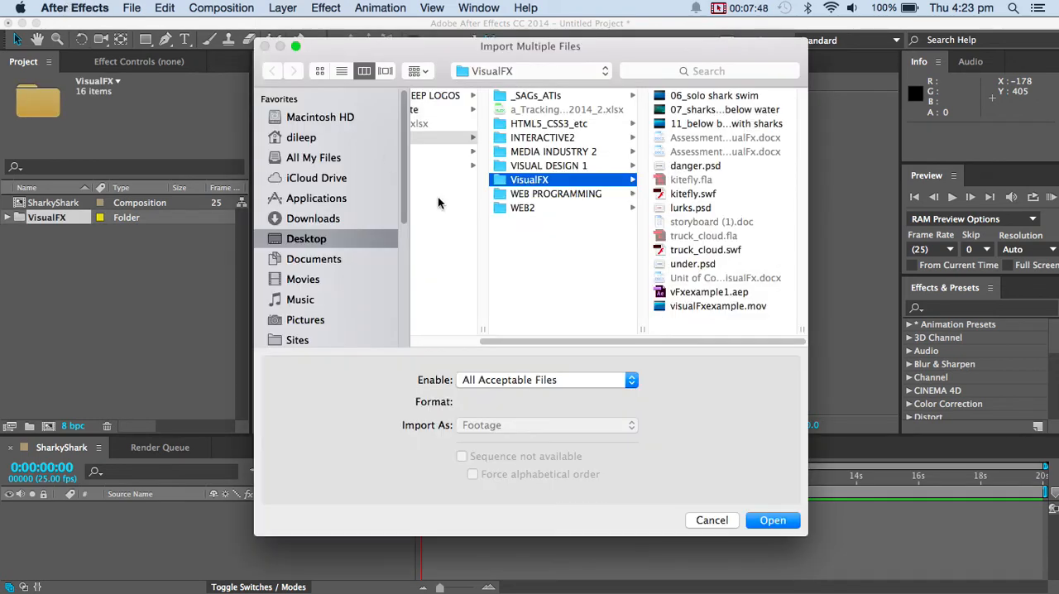
pyautogui.click(715, 97)
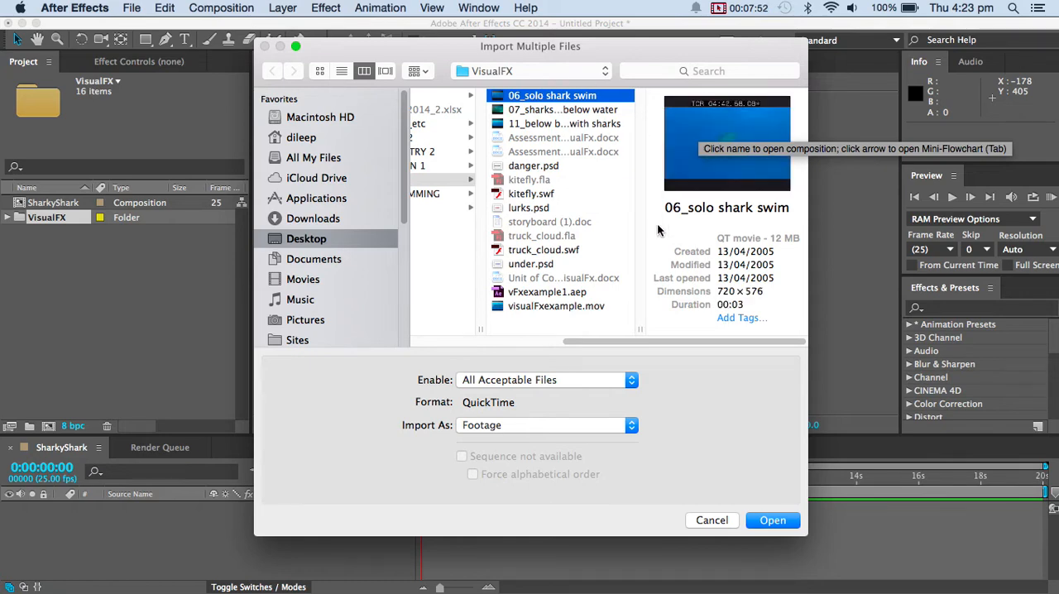
pyautogui.click(772, 521)
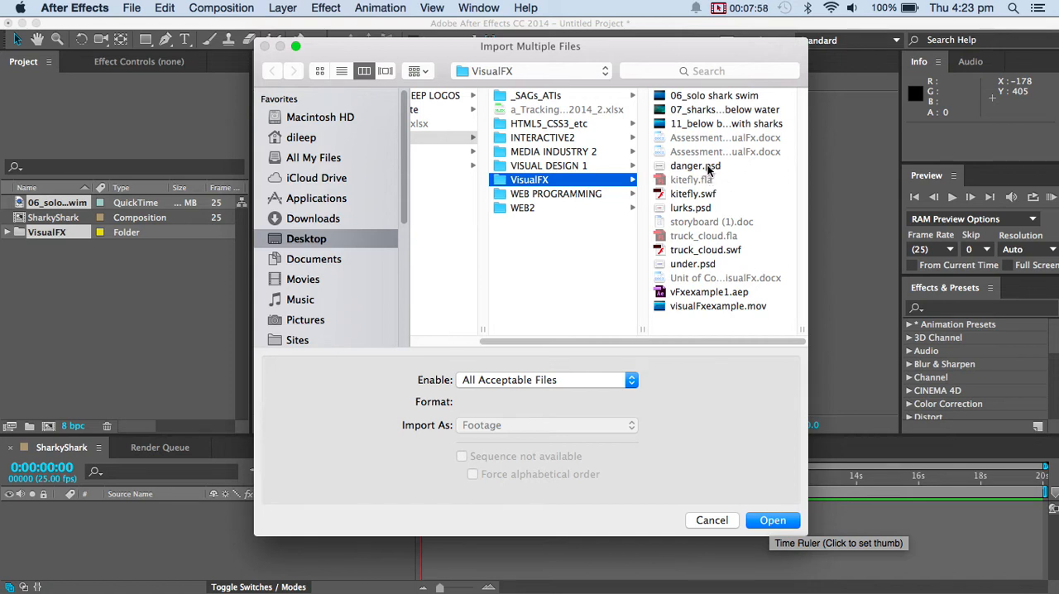
pyautogui.click(709, 167)
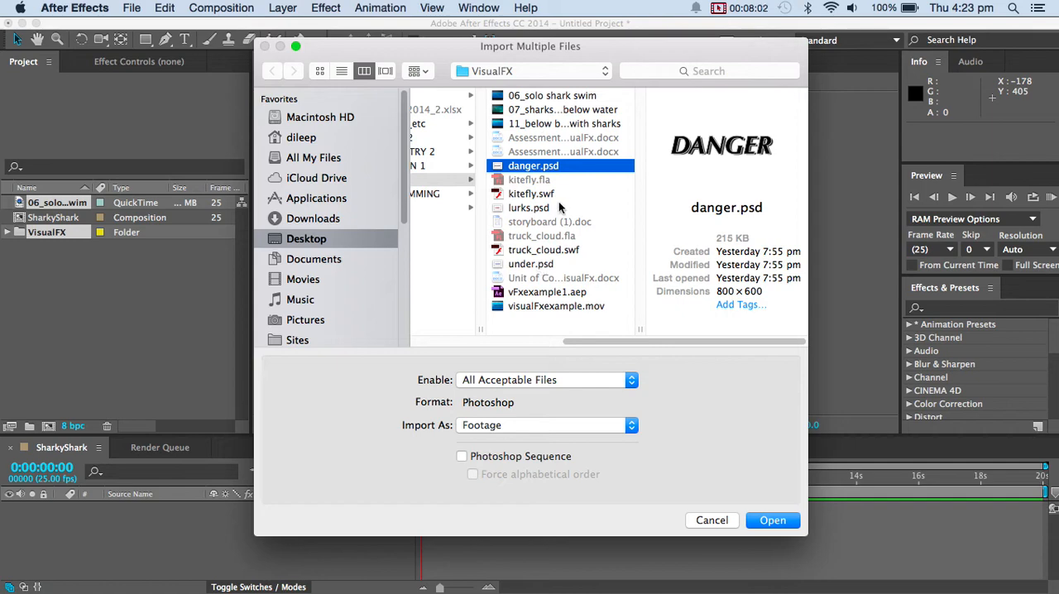
pyautogui.keyDown('super'); pyautogui.click(546, 209); pyautogui.keyUp('super')
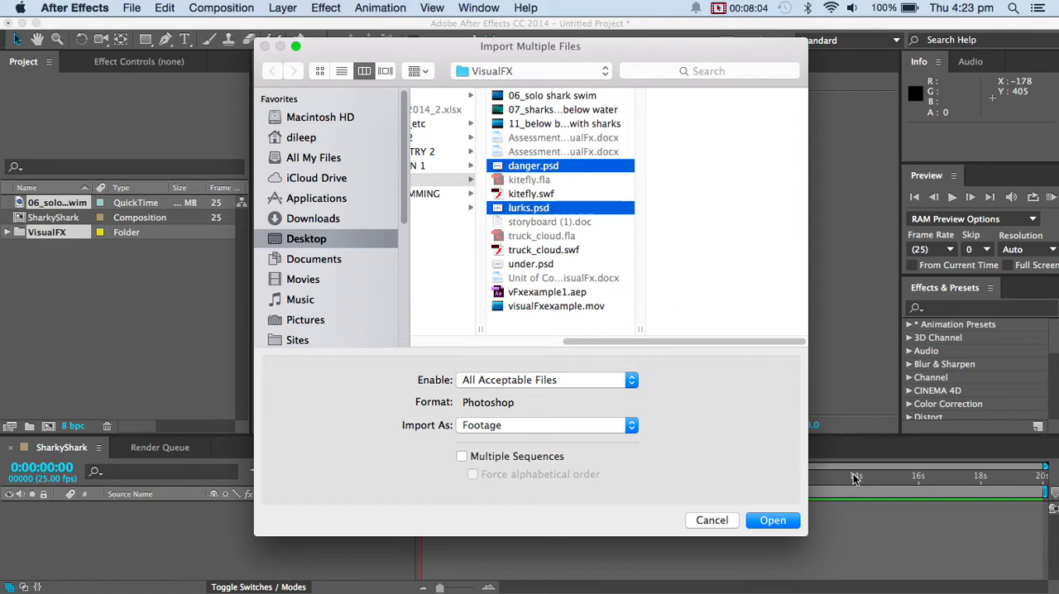
pyautogui.click(778, 518)
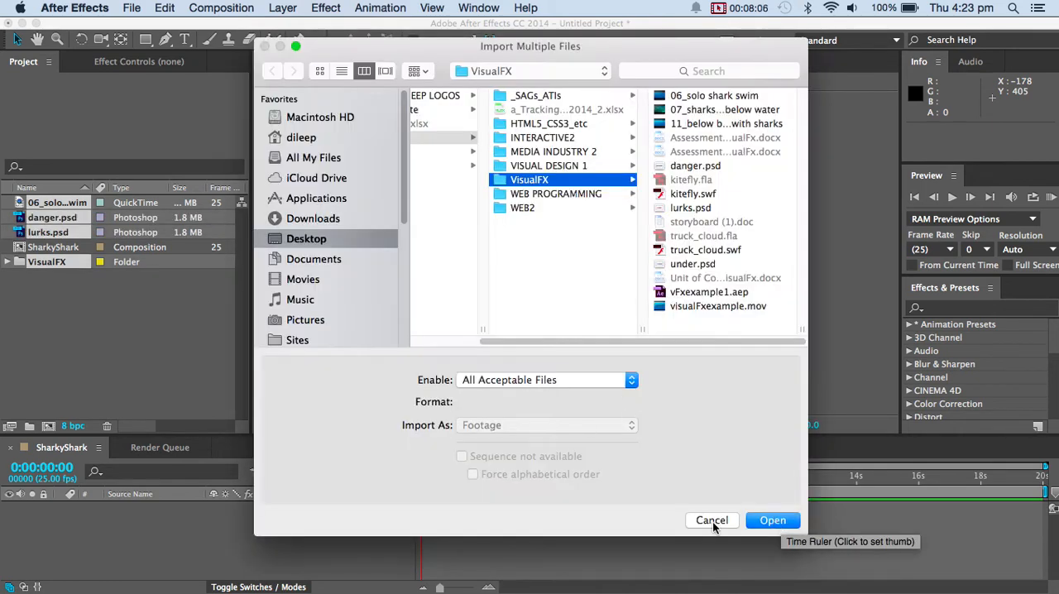
pyautogui.click(709, 520)
# Delete the VisualFX folder and its contents from the project.
pyautogui.click(106, 334)
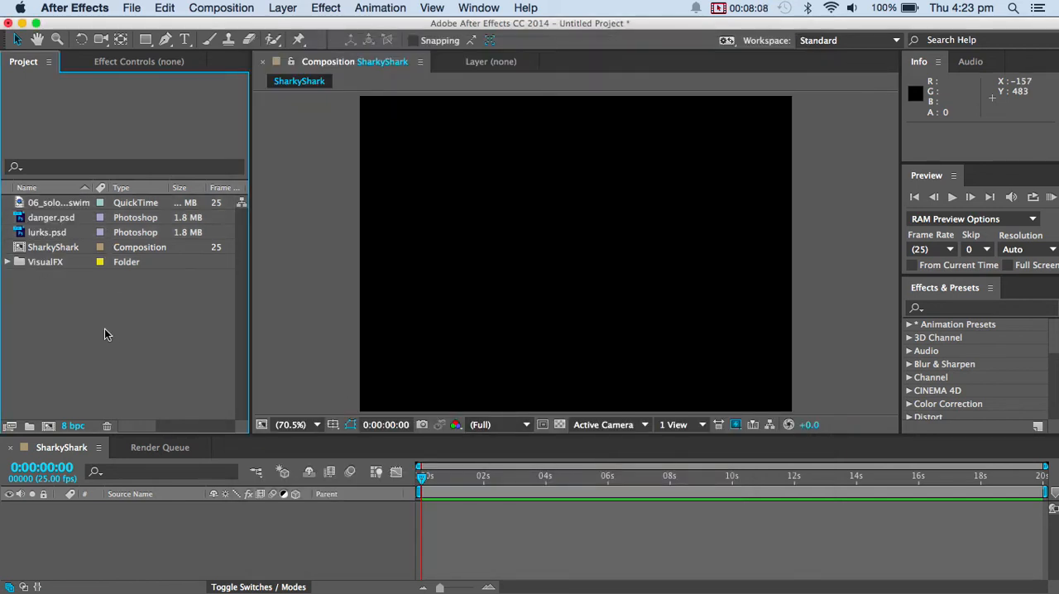
pyautogui.click(24, 263)
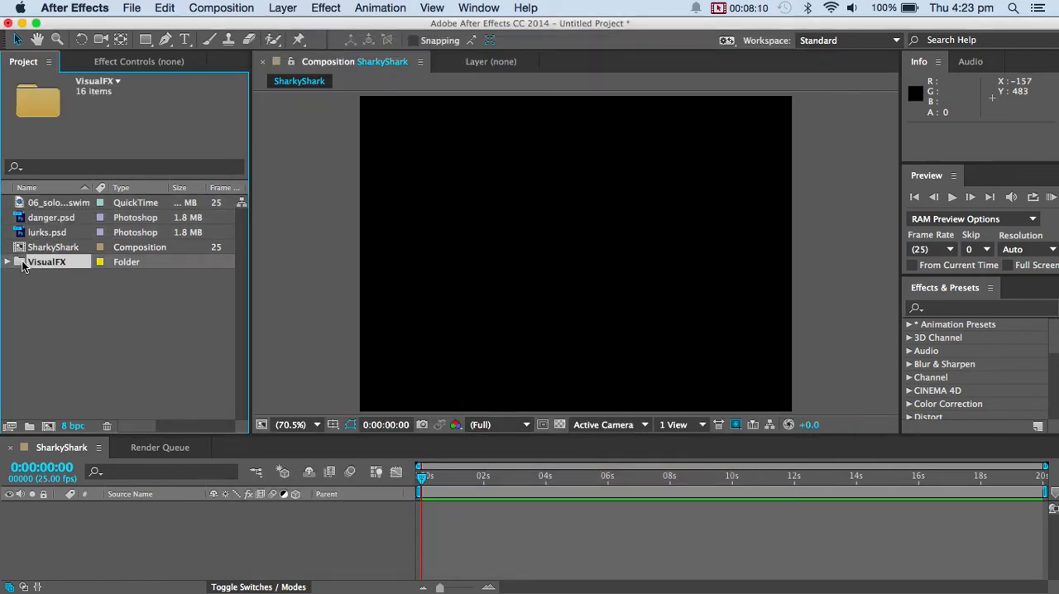
pyautogui.press('Delete')
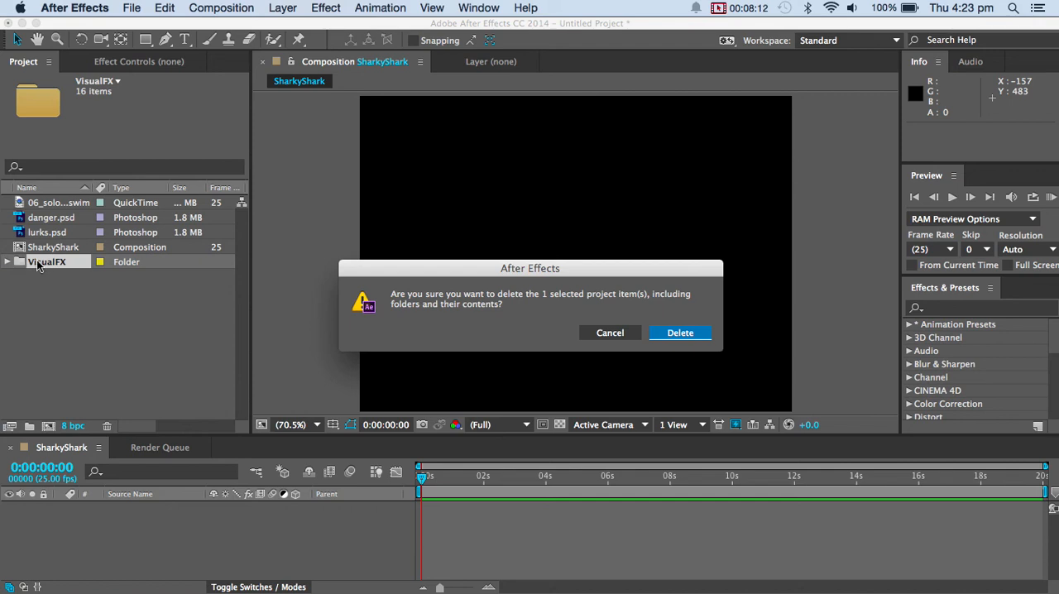
pyautogui.click(660, 336)
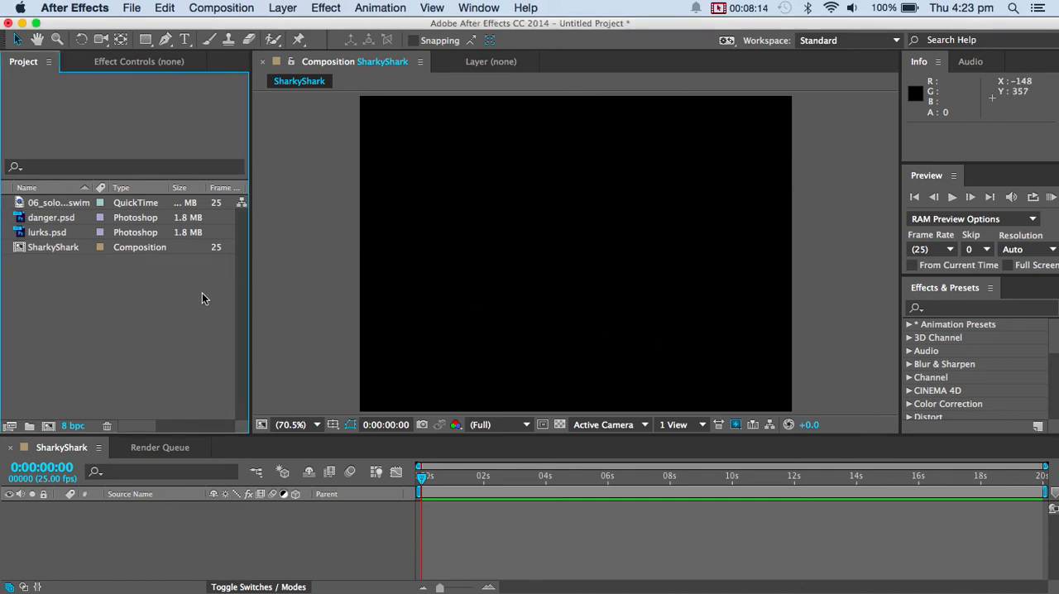
# Enlarge the timeline area and add the 06_solo shark swim clip to the SharkyShark composition as a layer starting at 0:00:00:00.
pyautogui.click(48, 211)
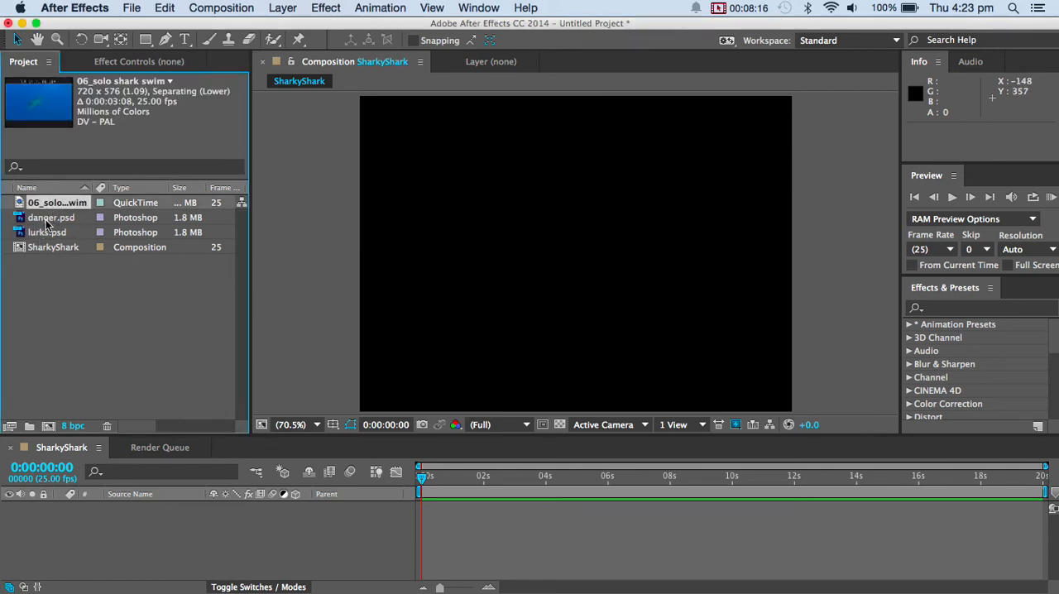
pyautogui.click(50, 218)
pyautogui.click(47, 234)
pyautogui.click(54, 205)
pyautogui.moveTo(262, 437); pyautogui.dragTo(263, 395)
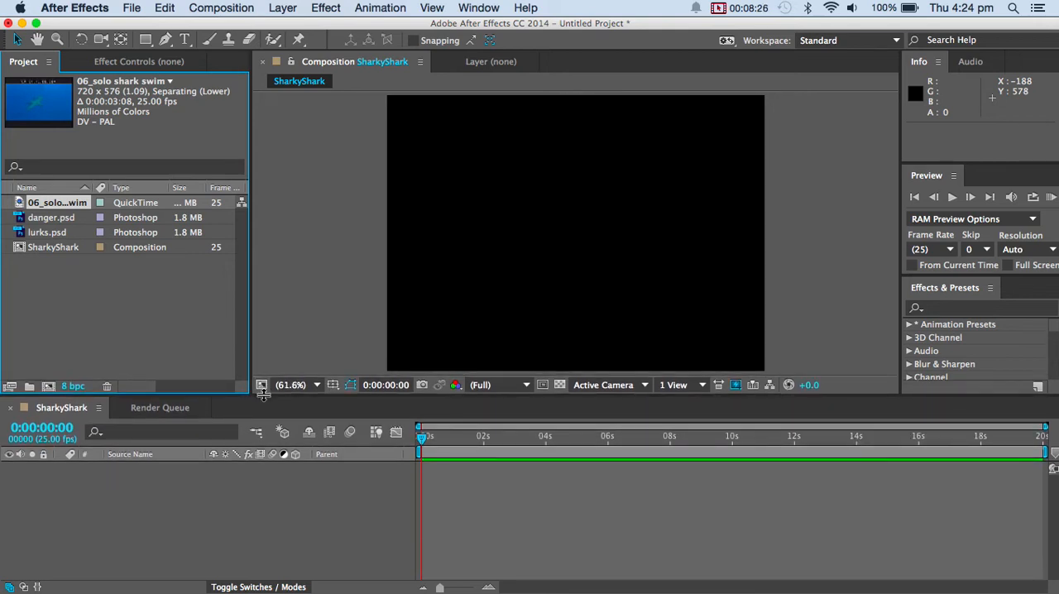
pyautogui.moveTo(51, 207); pyautogui.dragTo(57, 512)
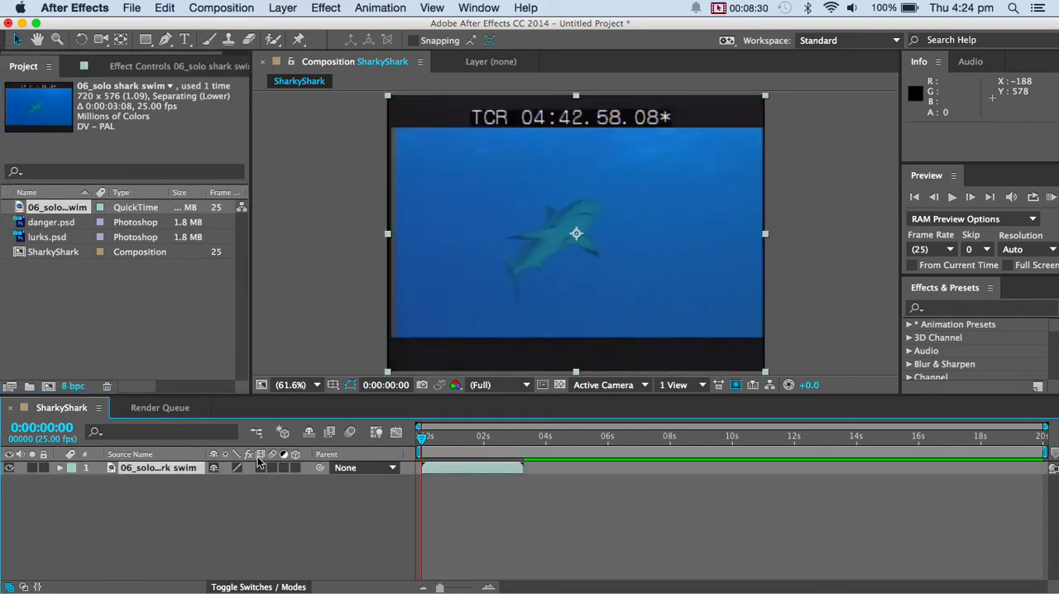
# Scale the 06_solo shark swim layer to 133% and scrub through the clip to 0:00:03:05.
pyautogui.click(60, 469)
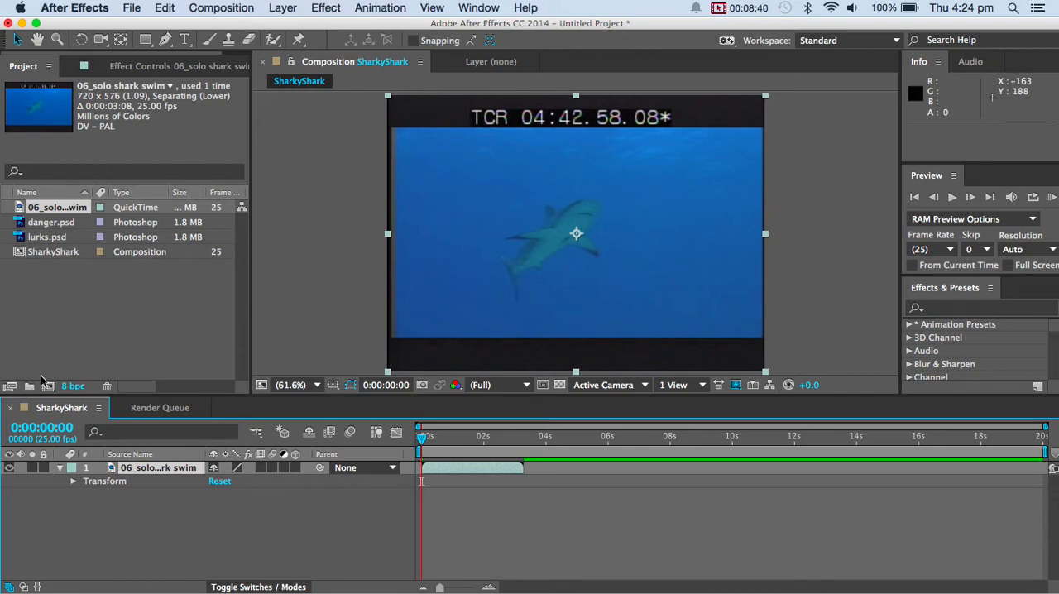
pyautogui.click(74, 480)
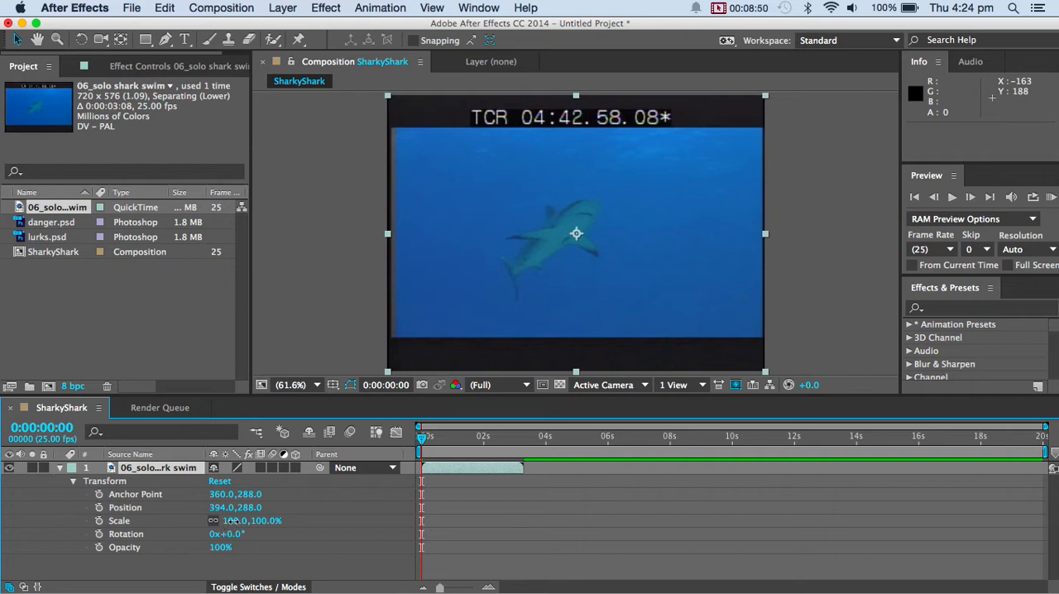
pyautogui.moveTo(236, 521); pyautogui.dragTo(254, 520)
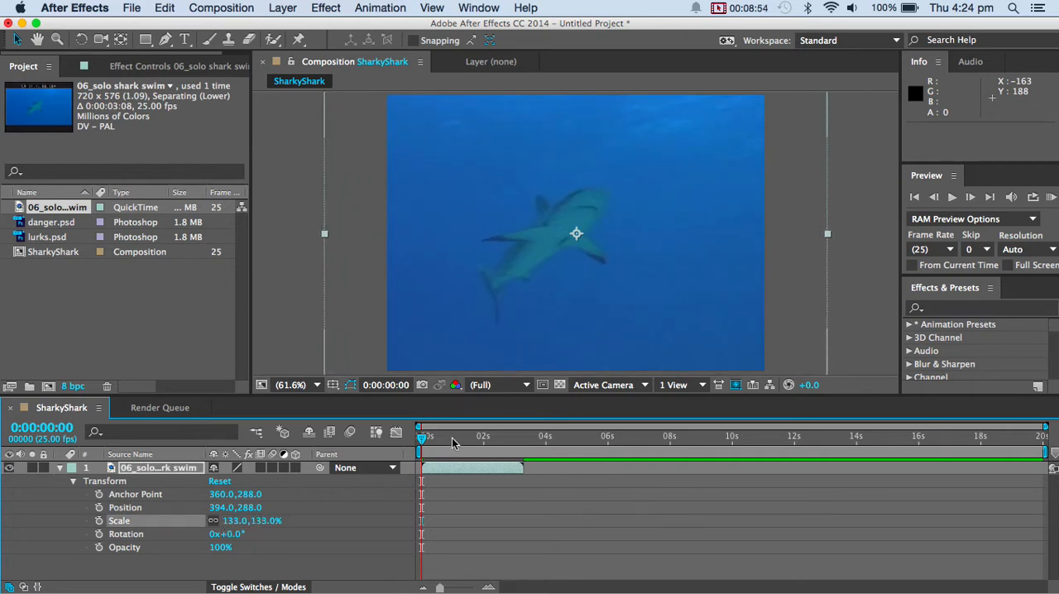
pyautogui.moveTo(424, 437); pyautogui.dragTo(522, 427)
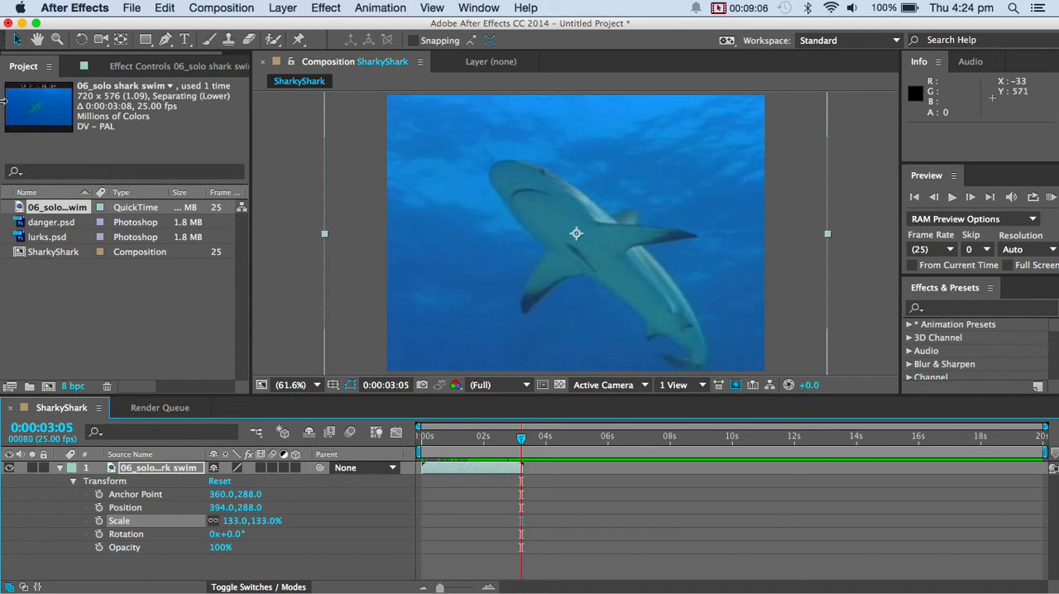
# Import the 07_sharks swimming below water clip from the VisualFX folder into the project as footage.
pyautogui.rightClick(52, 291)
pyautogui.moveTo(122, 361)
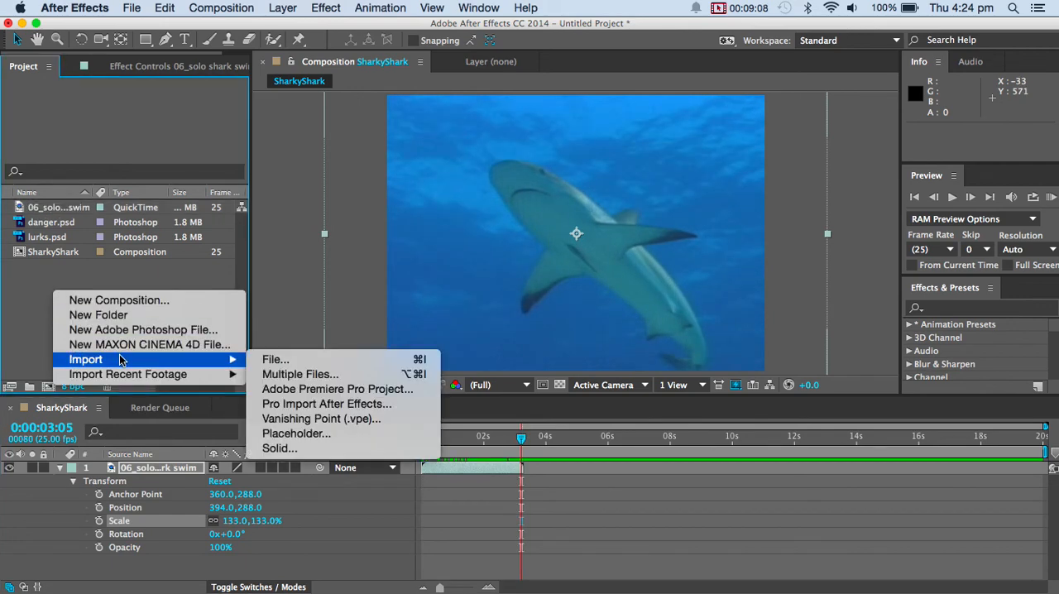
pyautogui.click(285, 361)
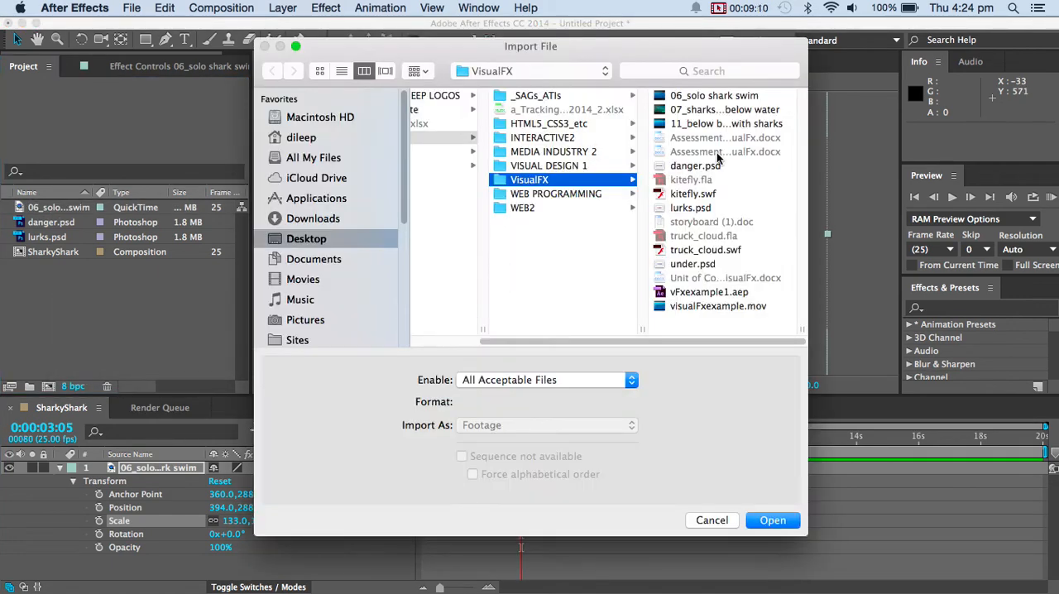
pyautogui.click(724, 109)
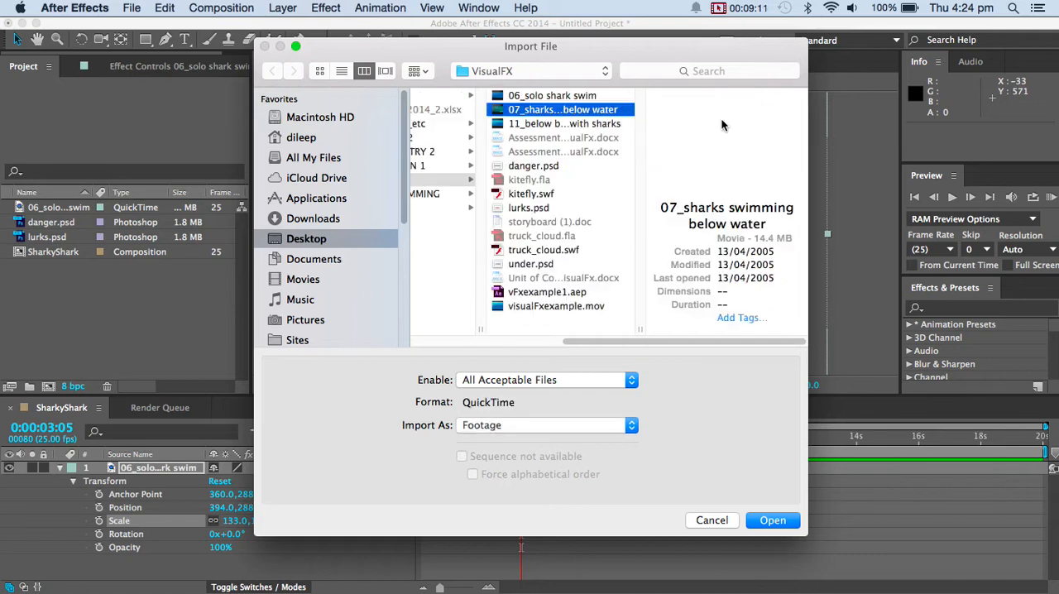
pyautogui.click(771, 520)
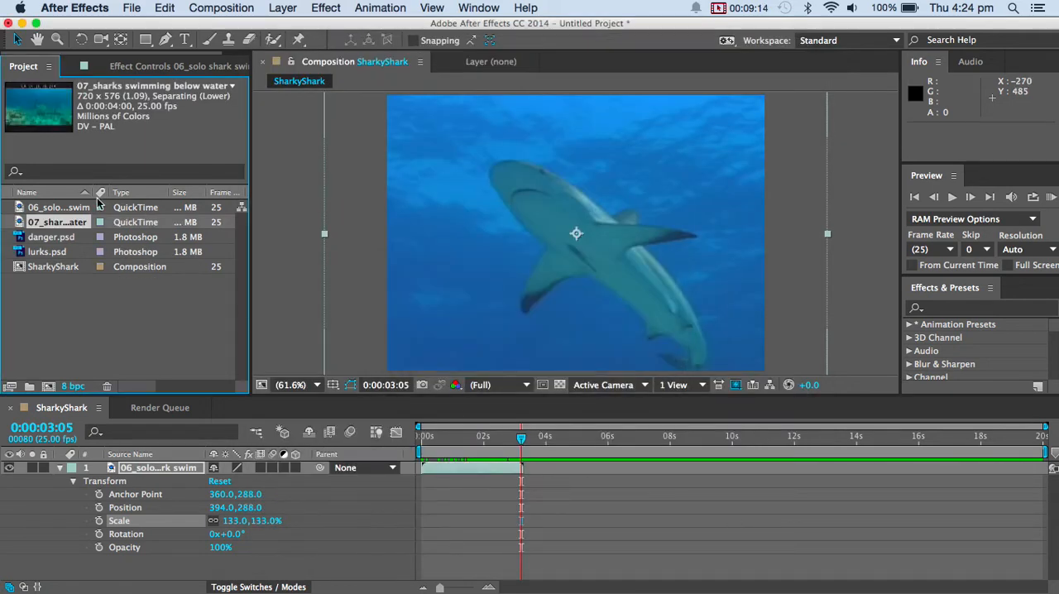
# Add 07_sharks swimming below water beneath the 06_solo shark swim layer and shift it to start at about 0:00:03:03.
pyautogui.click(60, 467)
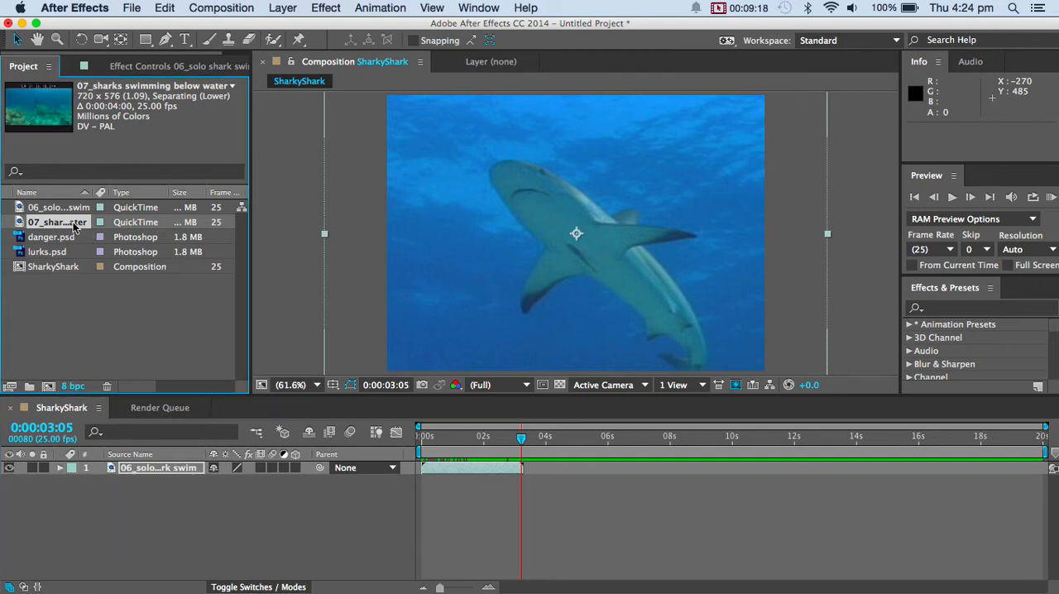
pyautogui.moveTo(74, 225); pyautogui.dragTo(104, 530)
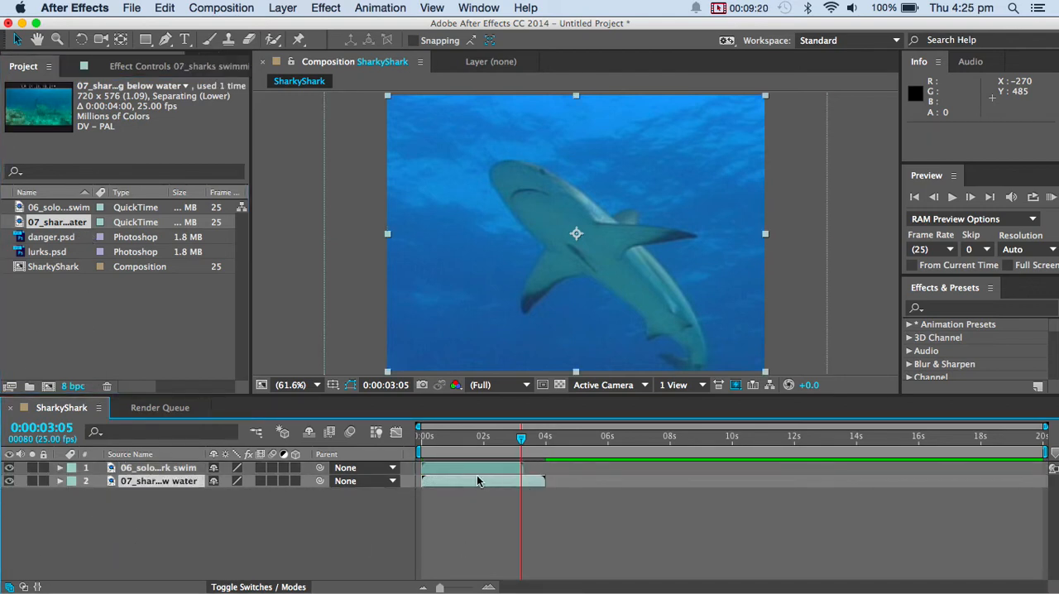
pyautogui.moveTo(477, 480); pyautogui.dragTo(569, 478)
# Scale the 07_sharks swimming below water layer to 131% and scrub through it to 0:00:05:12.
pyautogui.moveTo(521, 438); pyautogui.dragTo(557, 427)
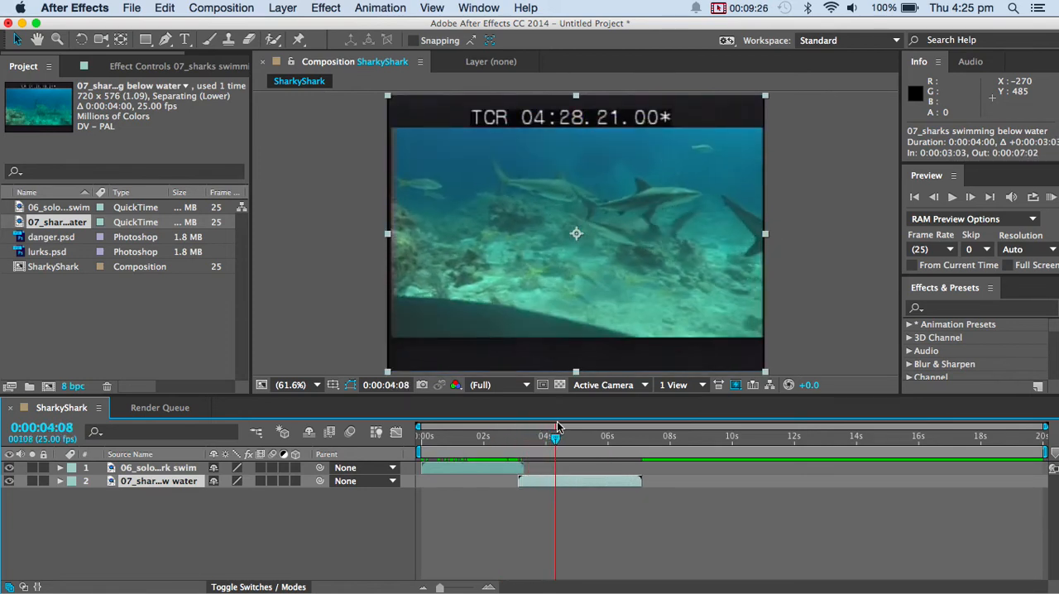
pyautogui.click(540, 480)
pyautogui.click(60, 482)
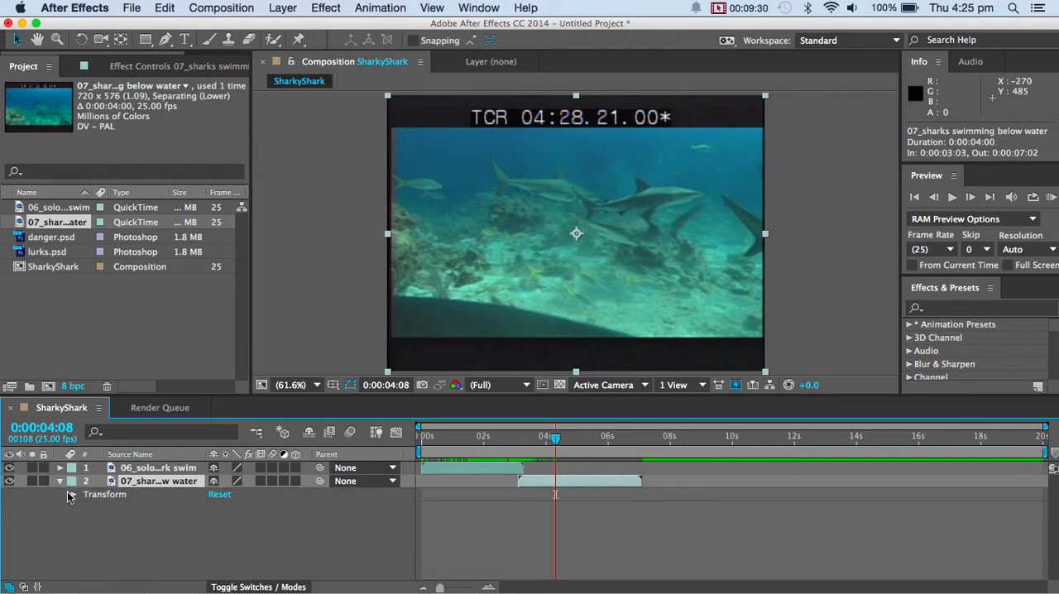
pyautogui.click(72, 494)
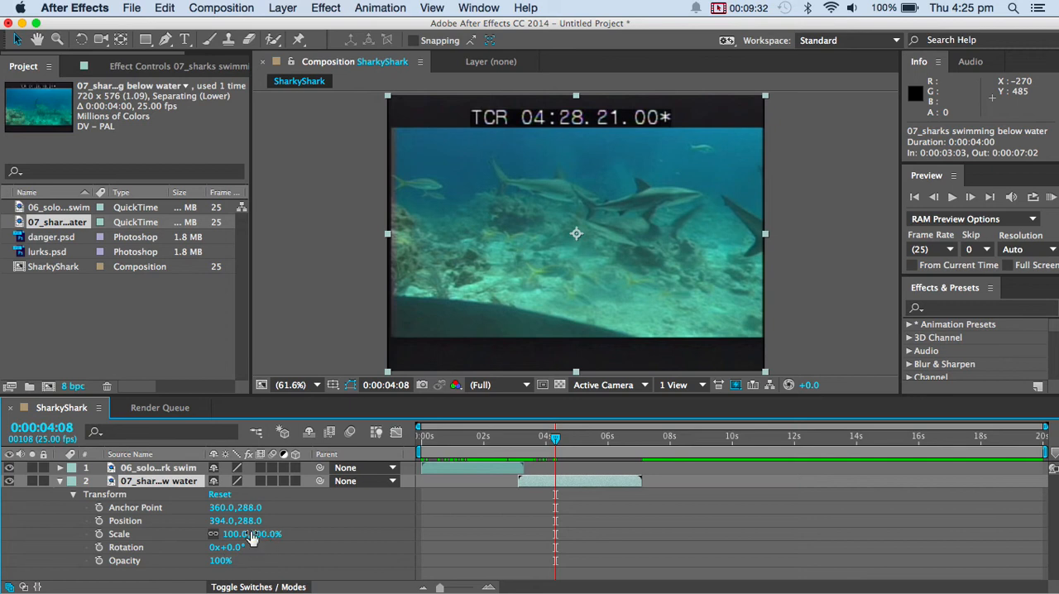
pyautogui.moveTo(242, 539); pyautogui.dragTo(262, 531)
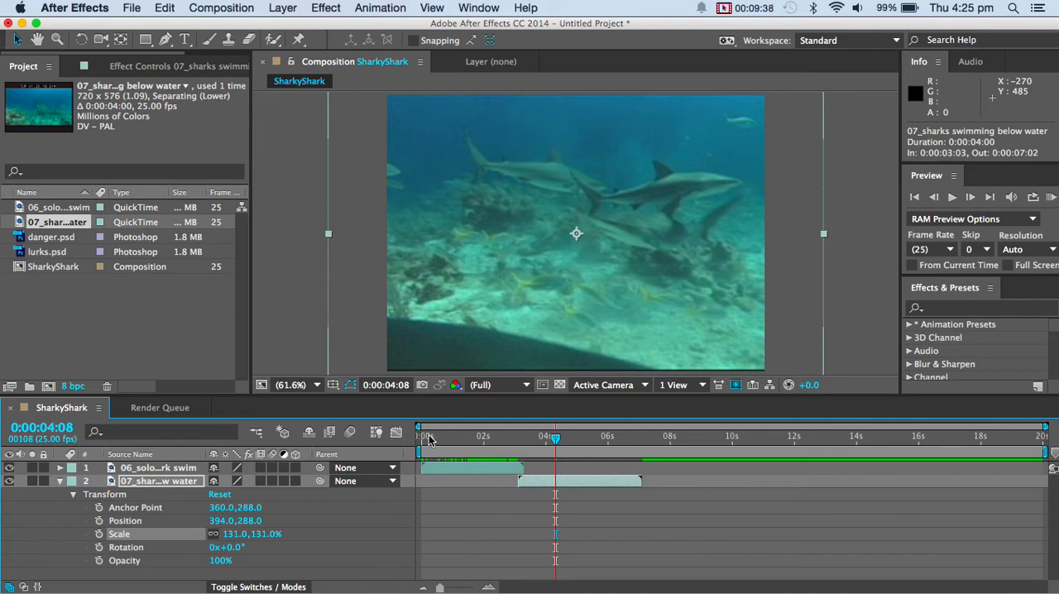
pyautogui.moveTo(555, 445); pyautogui.dragTo(591, 448)
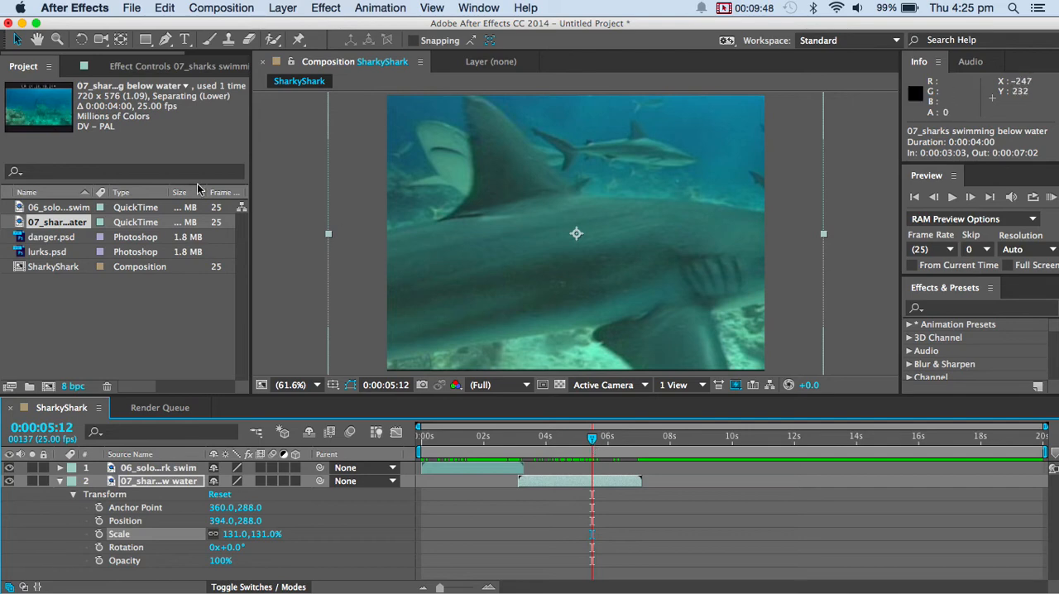
# Set the SharkyShark composition's duration to 7 seconds in the composition settings.
pyautogui.click(243, 9)
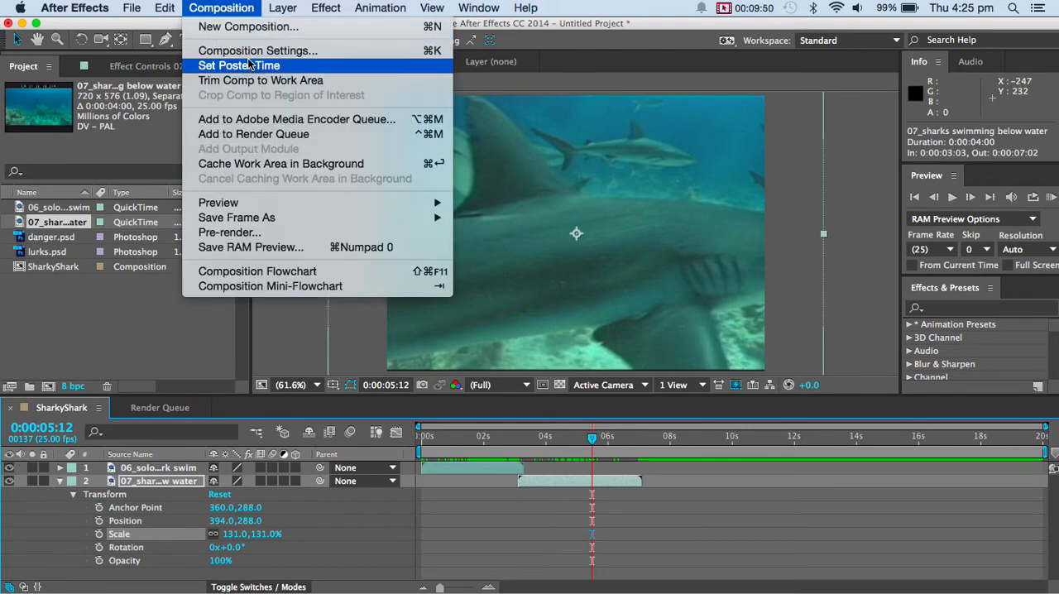
pyautogui.click(253, 50)
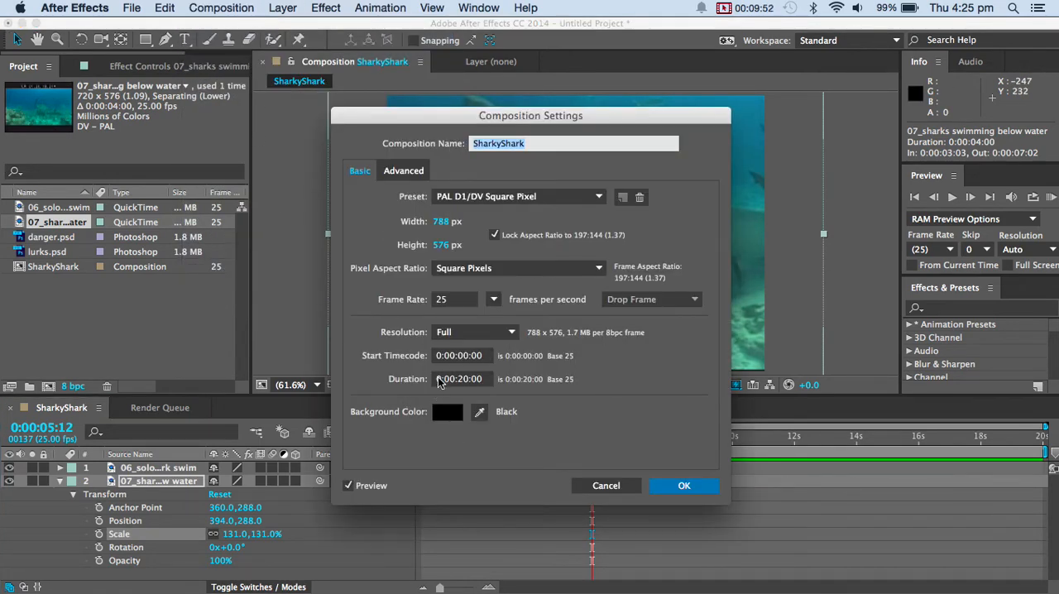
pyautogui.click(464, 379)
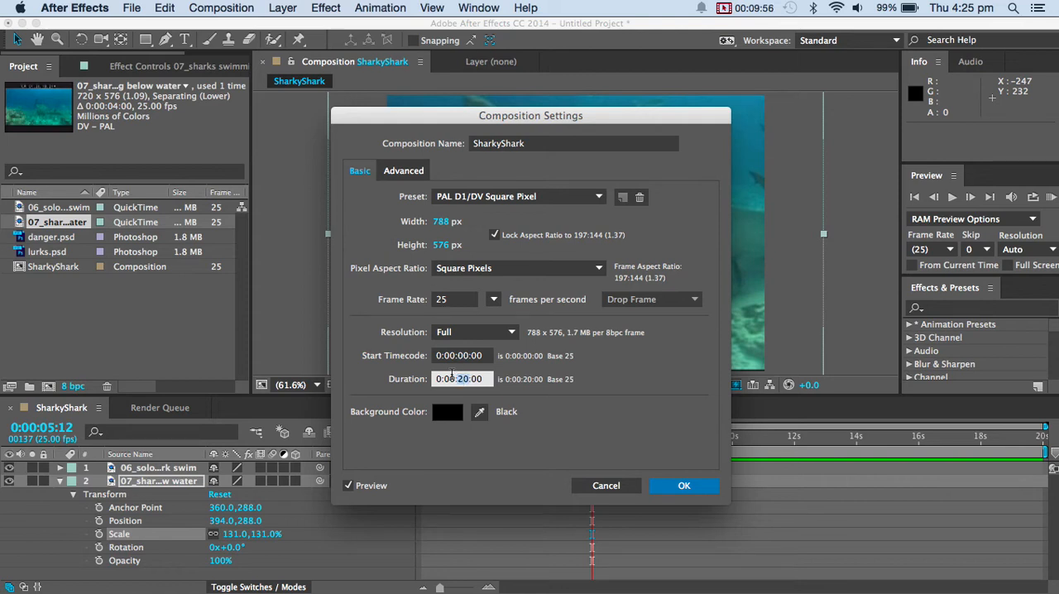
pyautogui.write('0')
pyautogui.press('Return')
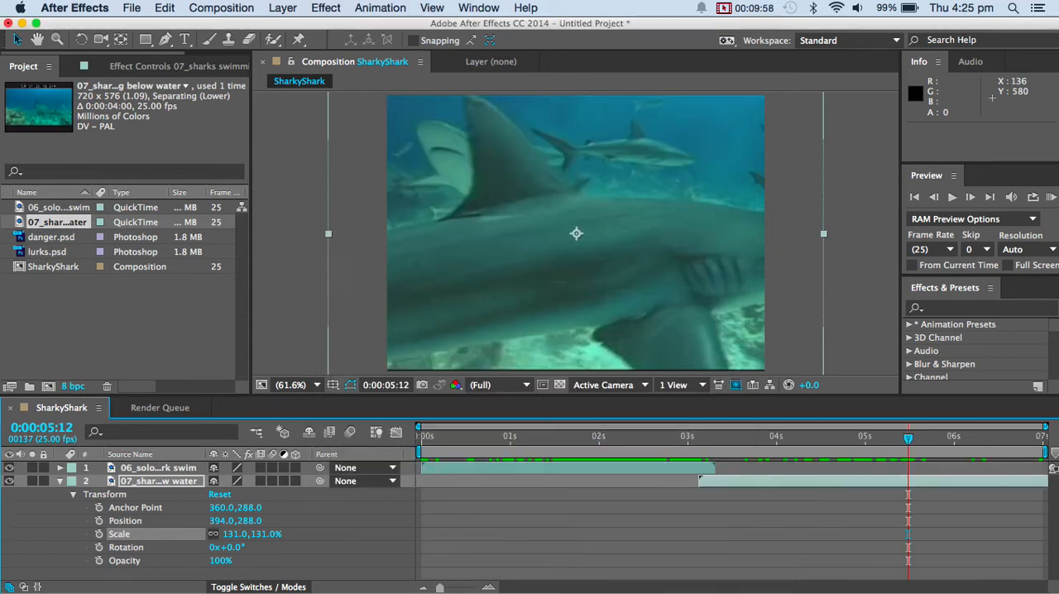
# Return to the start of the SharkyShark composition and add danger.psd as the uppermost layer, above 06_solo shark swim.
pyautogui.click(59, 481)
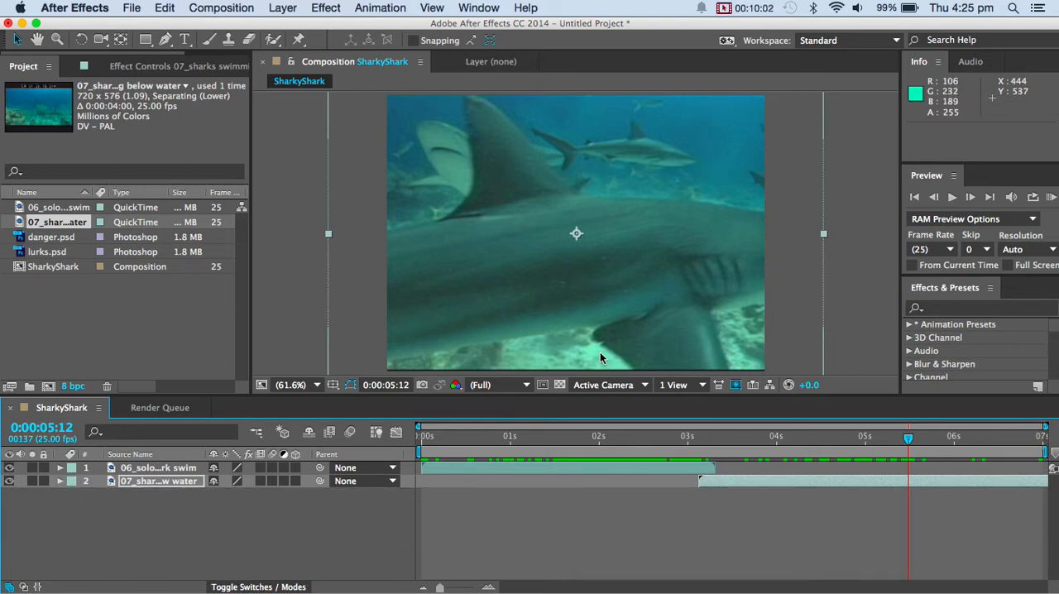
pyautogui.click(138, 469)
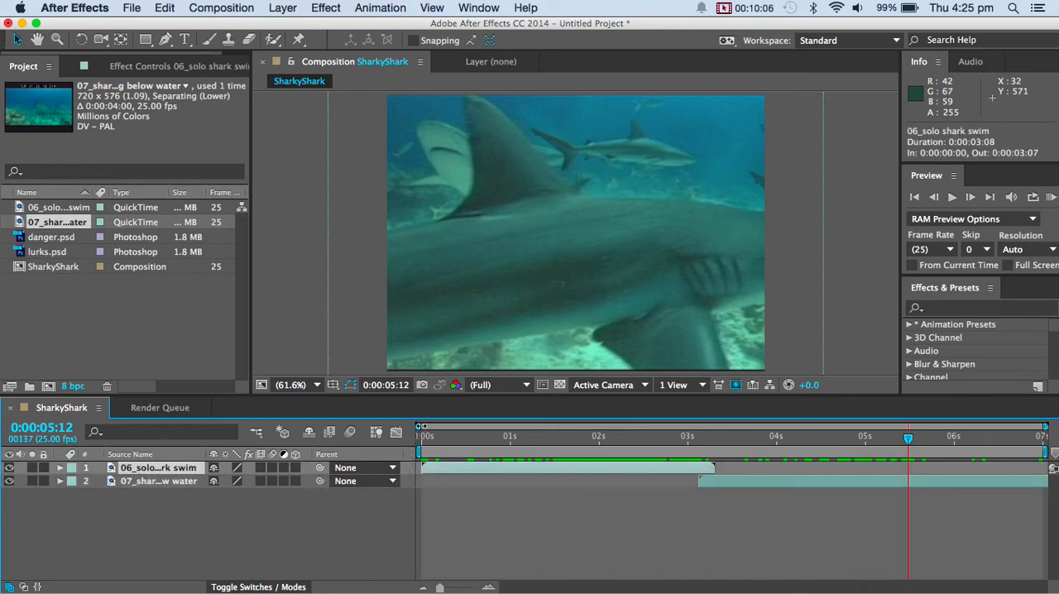
pyautogui.click(434, 443)
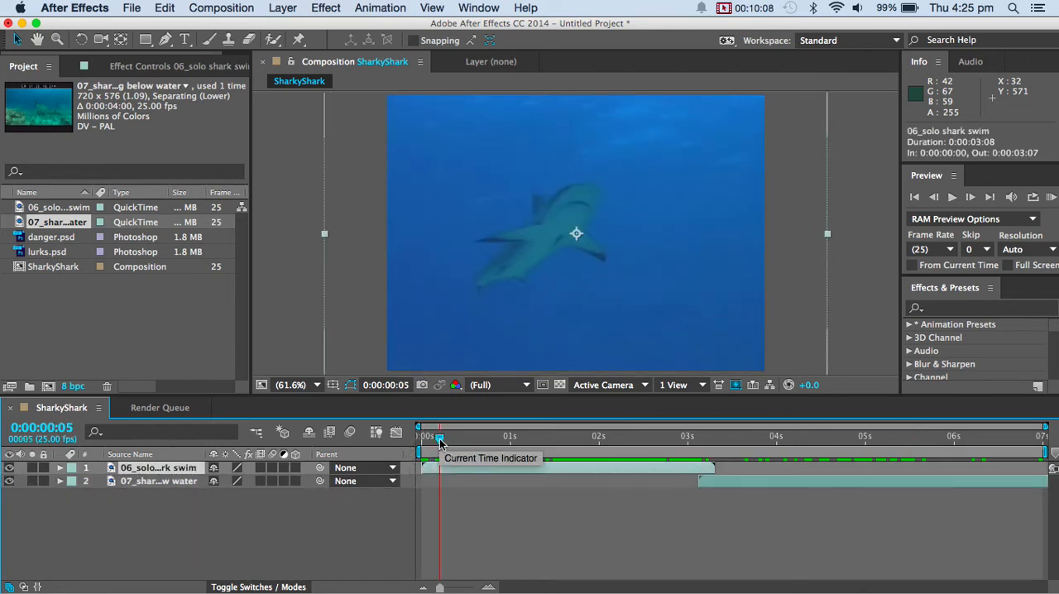
pyautogui.moveTo(439, 438); pyautogui.dragTo(281, 503)
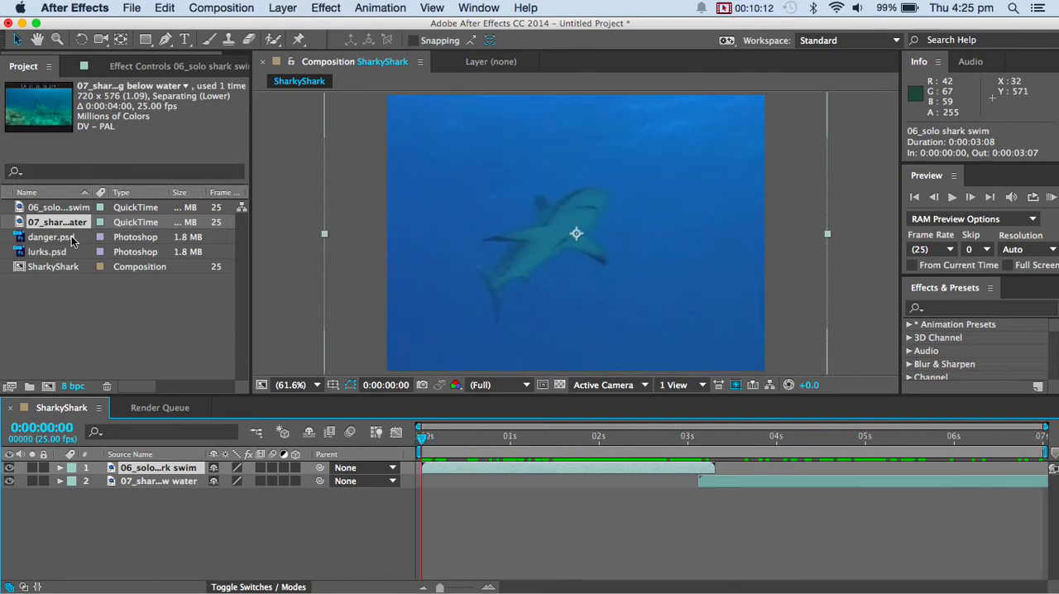
pyautogui.moveTo(58, 240); pyautogui.dragTo(124, 469)
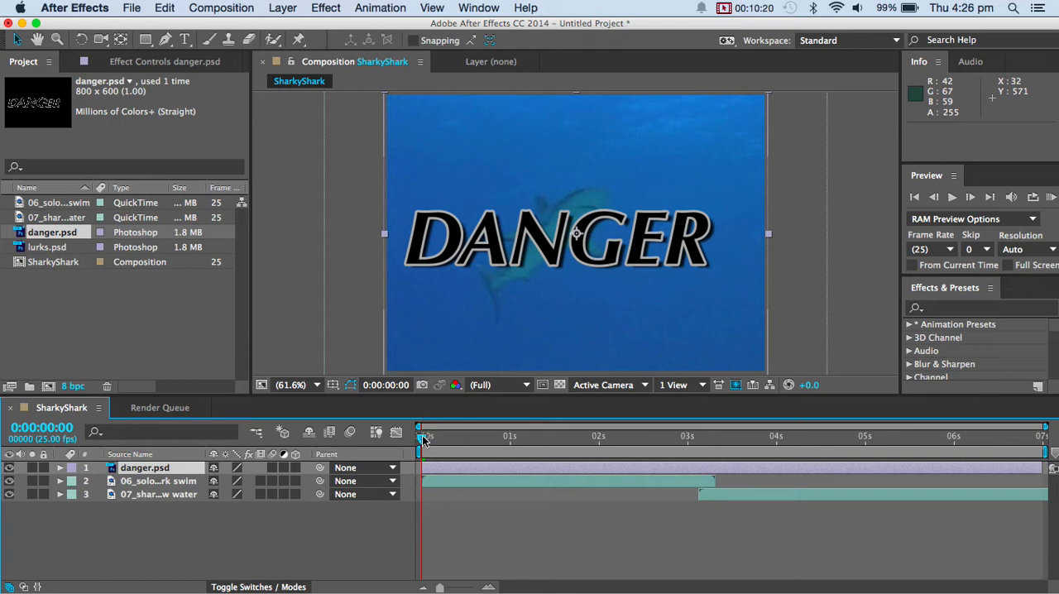
# Scale the danger.psd layer down to 72% at 0:00:00:01.
pyautogui.moveTo(422, 437)
pyautogui.mouseDown()
pyautogui.moveTo(649, 443)
pyautogui.moveTo(425, 436)
pyautogui.mouseUp()
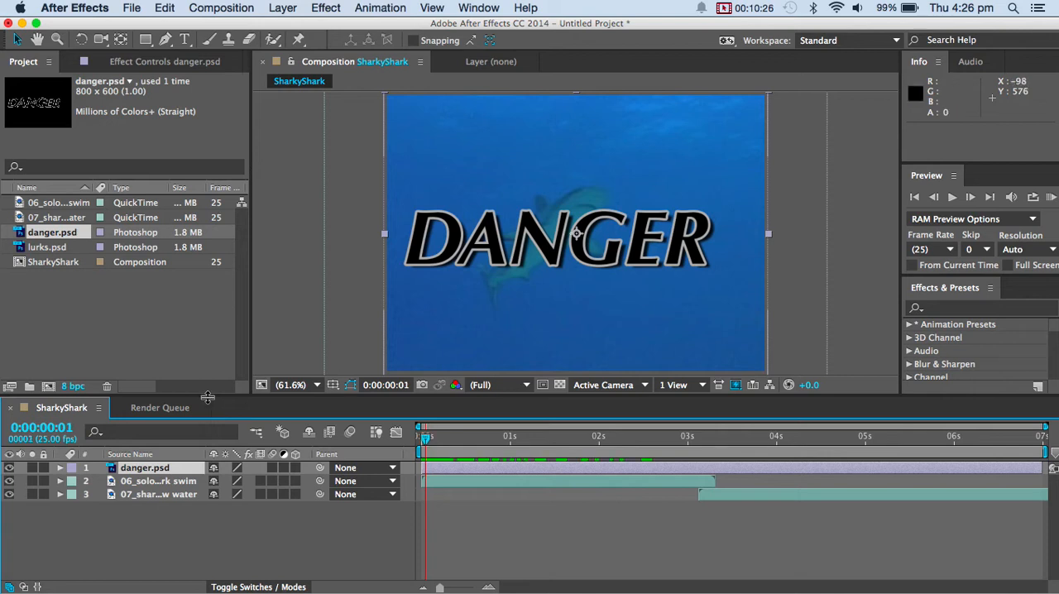
pyautogui.click(60, 468)
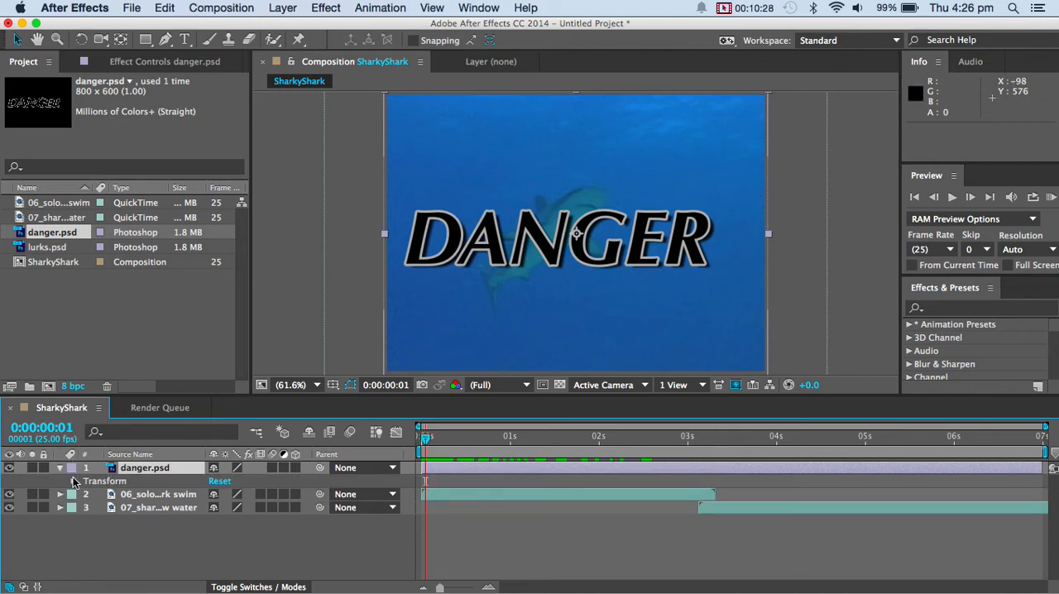
pyautogui.click(73, 481)
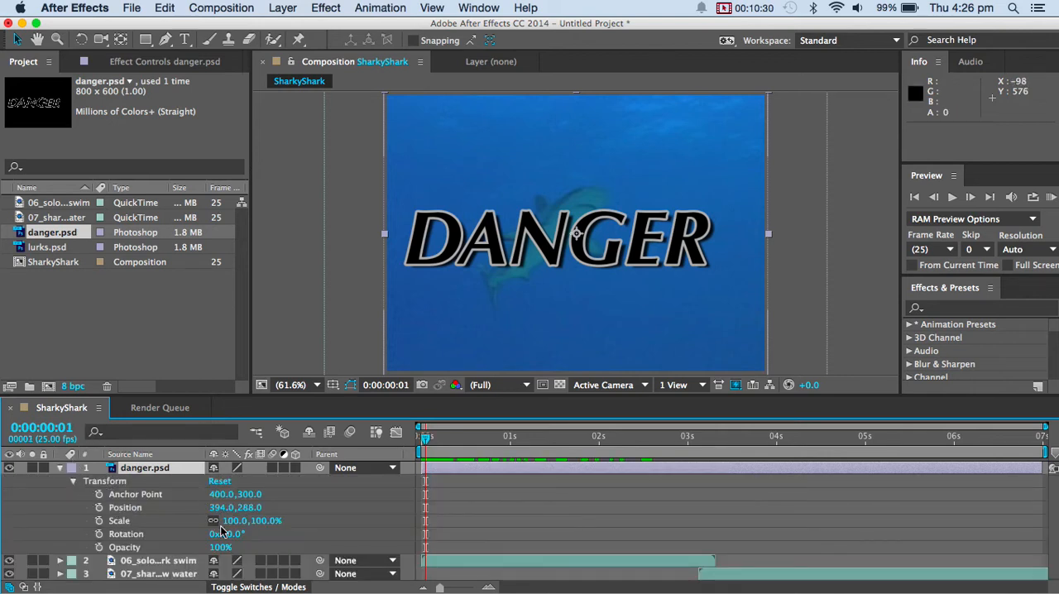
pyautogui.moveTo(234, 520); pyautogui.dragTo(213, 523)
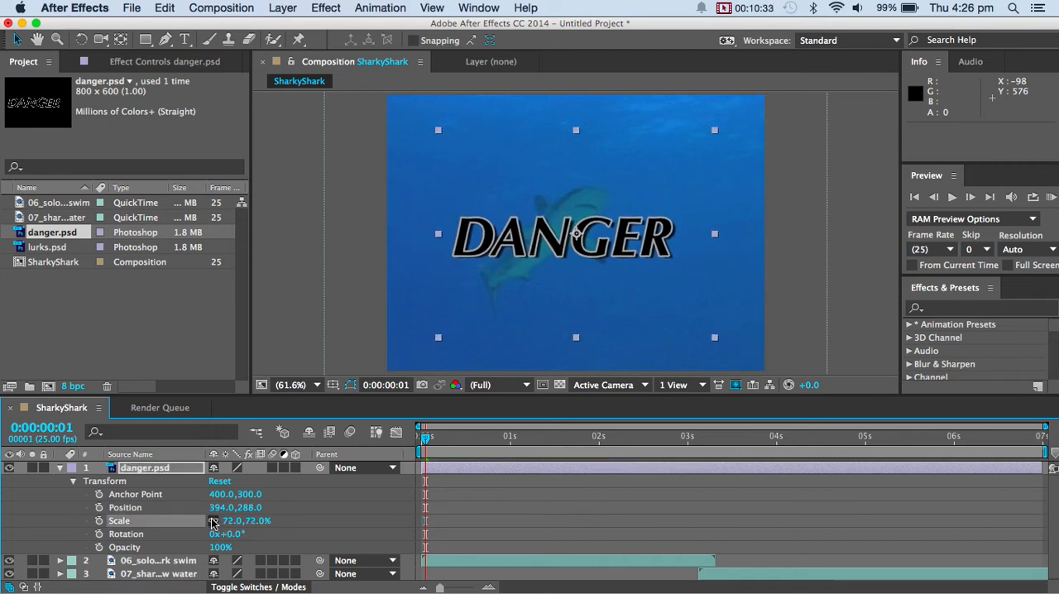
# Start Position and Scale keyframes for danger.psd at 0:00:00:01 and move the title off the frame's right side to about 1046, 288.
pyautogui.click(99, 507)
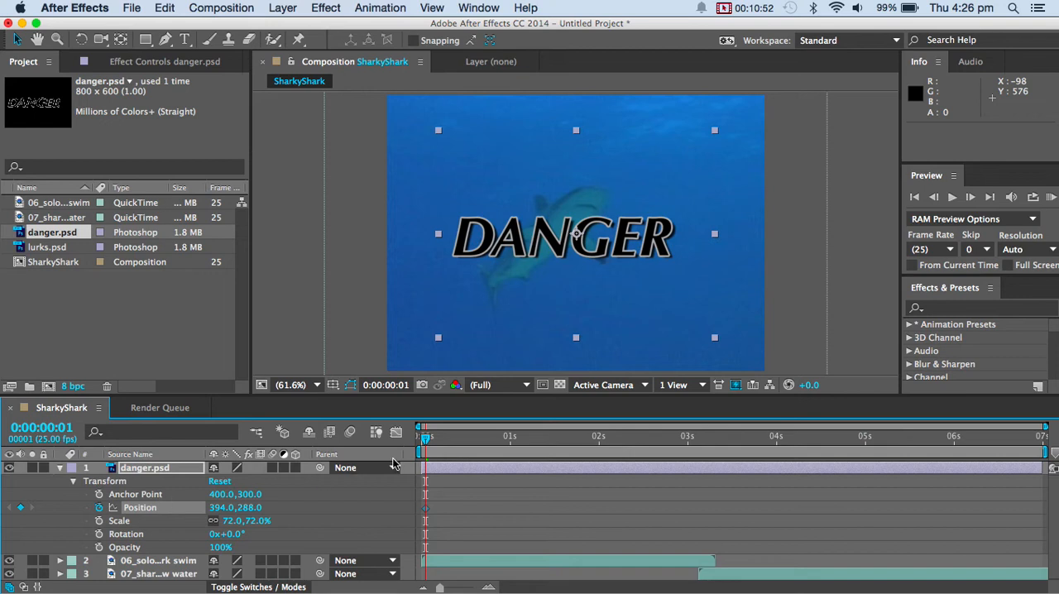
pyautogui.click(100, 521)
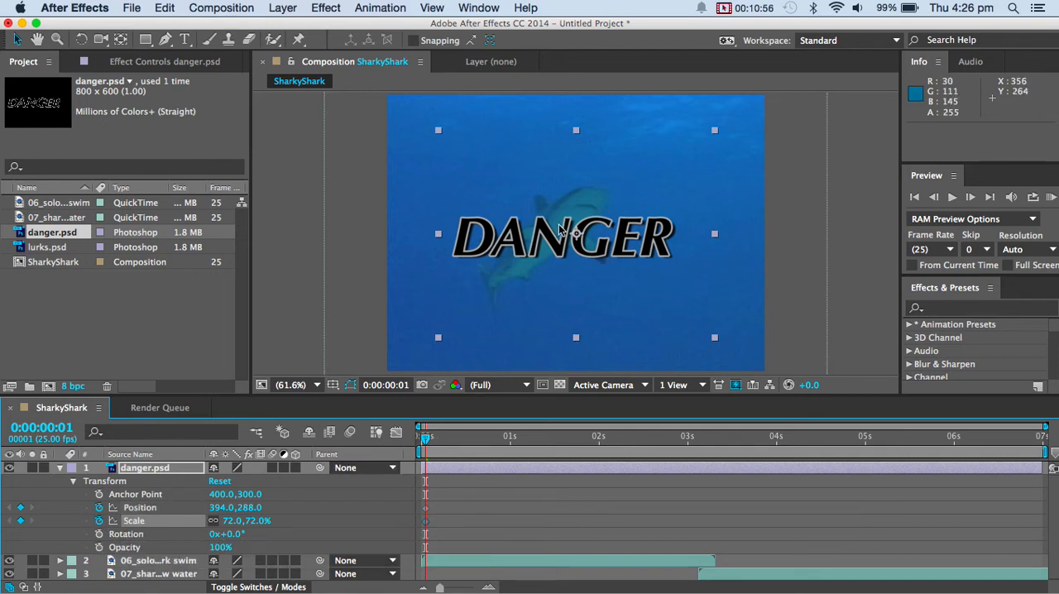
pyautogui.moveTo(559, 233); pyautogui.dragTo(871, 246)
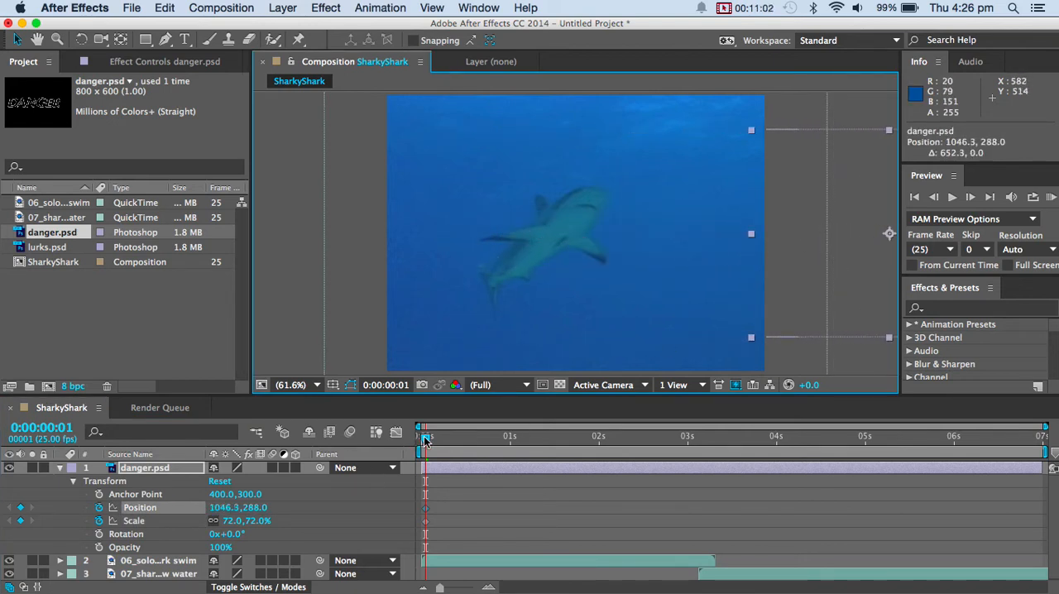
# Keyframe the danger.psd position at 0:00:01:01 by sliding the title straight back into the frame to about 402, 288.
pyautogui.moveTo(424, 440); pyautogui.dragTo(512, 431)
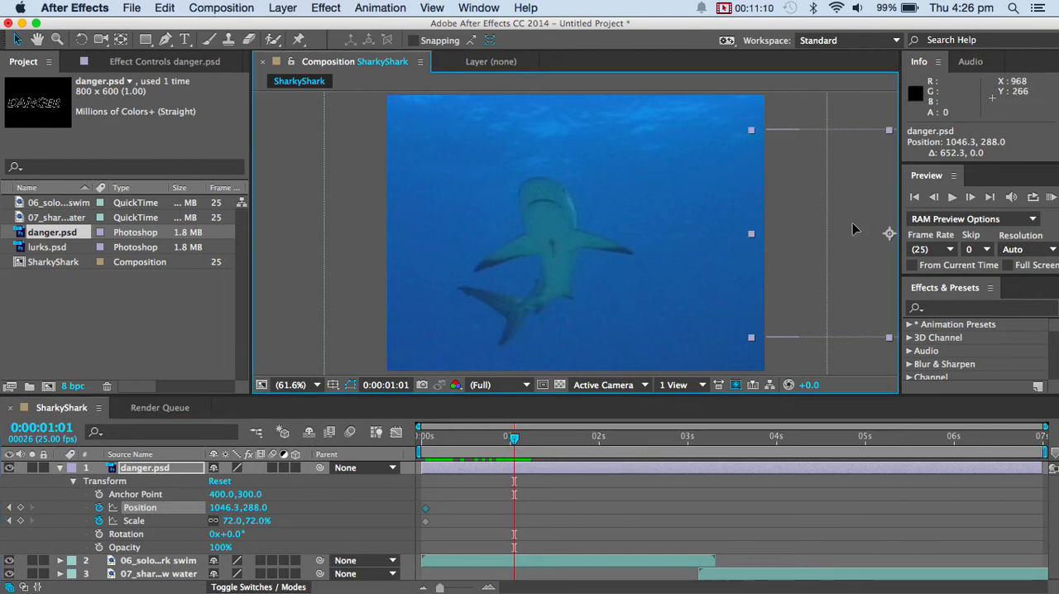
pyautogui.moveTo(853, 225); pyautogui.dragTo(523, 236)
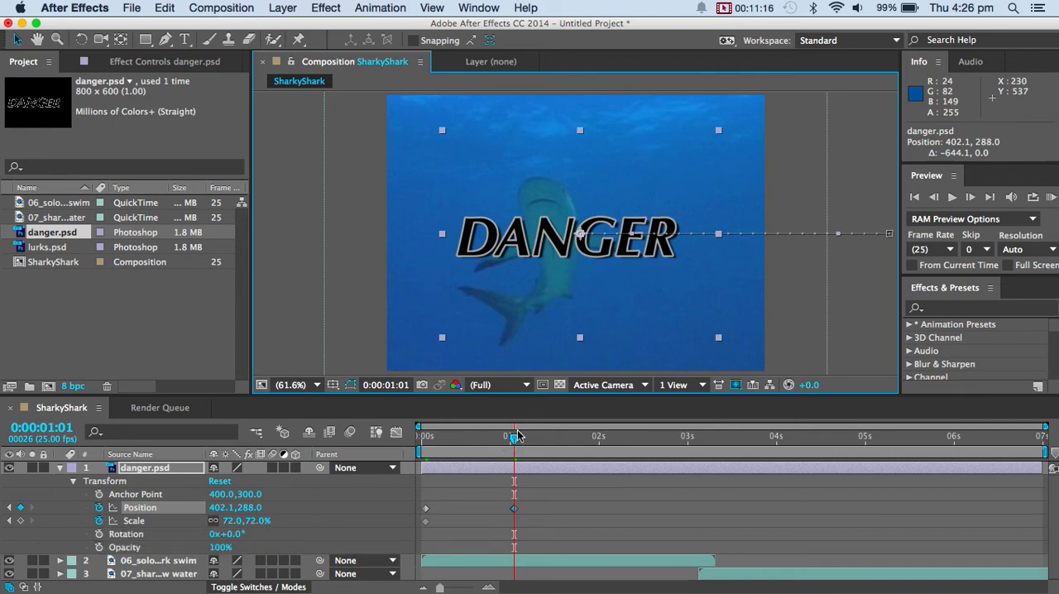
pyautogui.moveTo(516, 436)
pyautogui.mouseDown()
pyautogui.moveTo(423, 436)
pyautogui.moveTo(513, 436)
pyautogui.mouseUp()
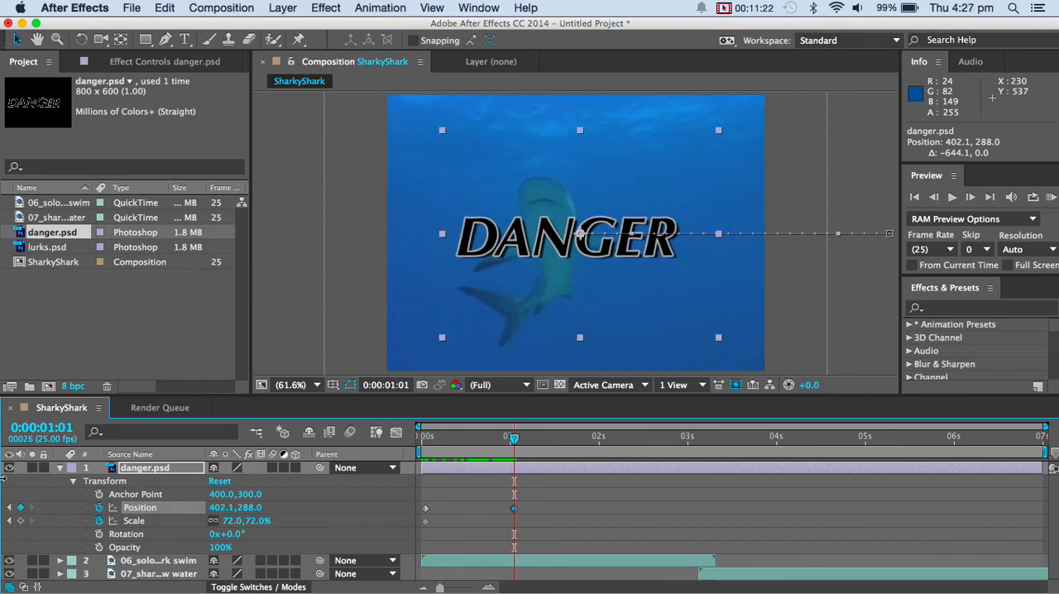
# Hold the danger.psd scale with a keyframe at 0:00:01:01, and enlarge it to 120% at 0:00:02:08.
pyautogui.click(21, 523)
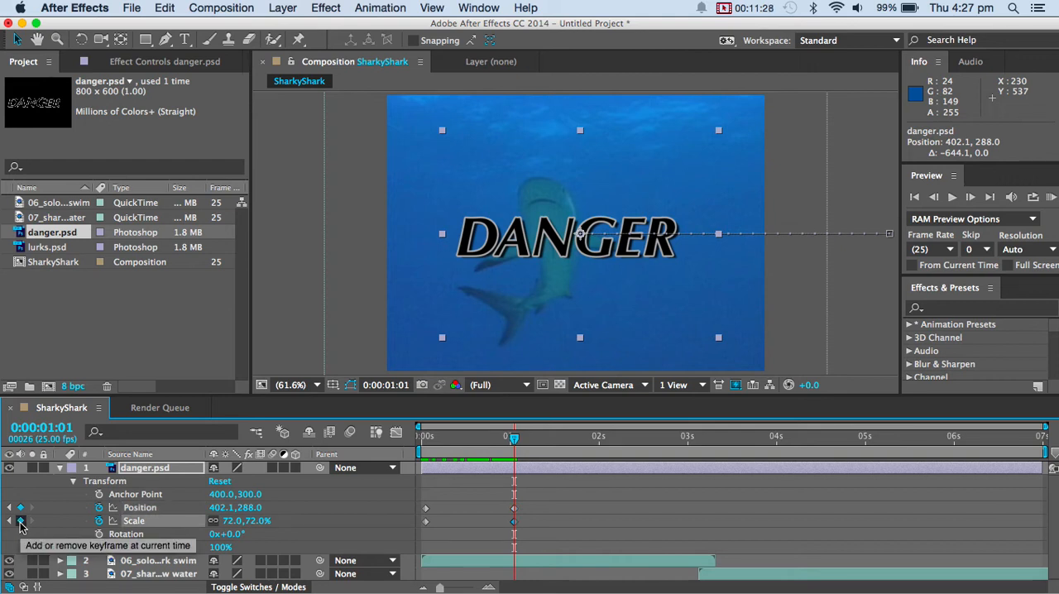
pyautogui.click(21, 523)
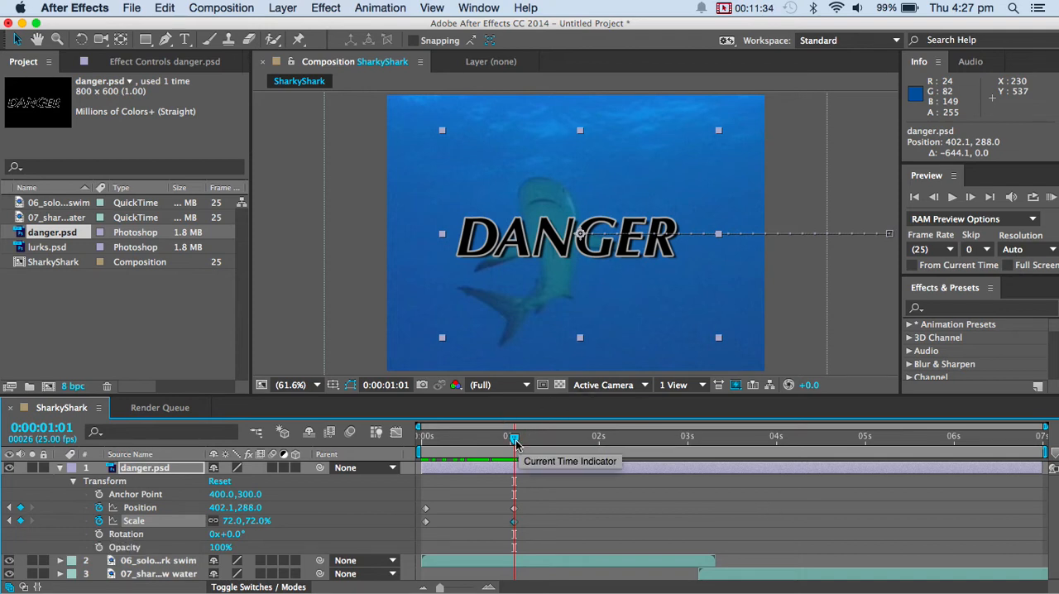
pyautogui.moveTo(514, 441); pyautogui.dragTo(630, 447)
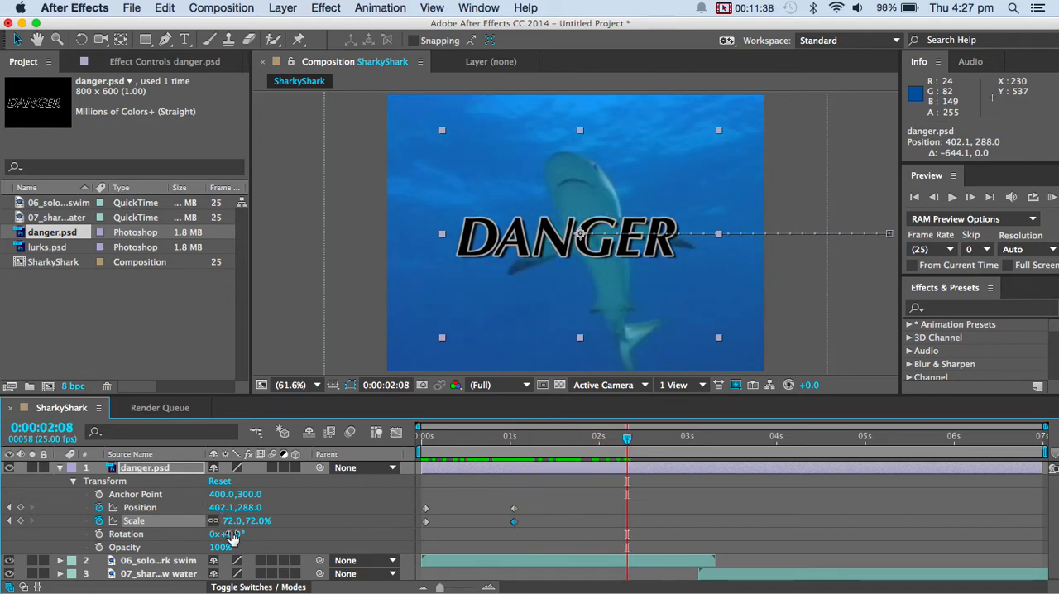
pyautogui.moveTo(229, 520); pyautogui.dragTo(261, 514)
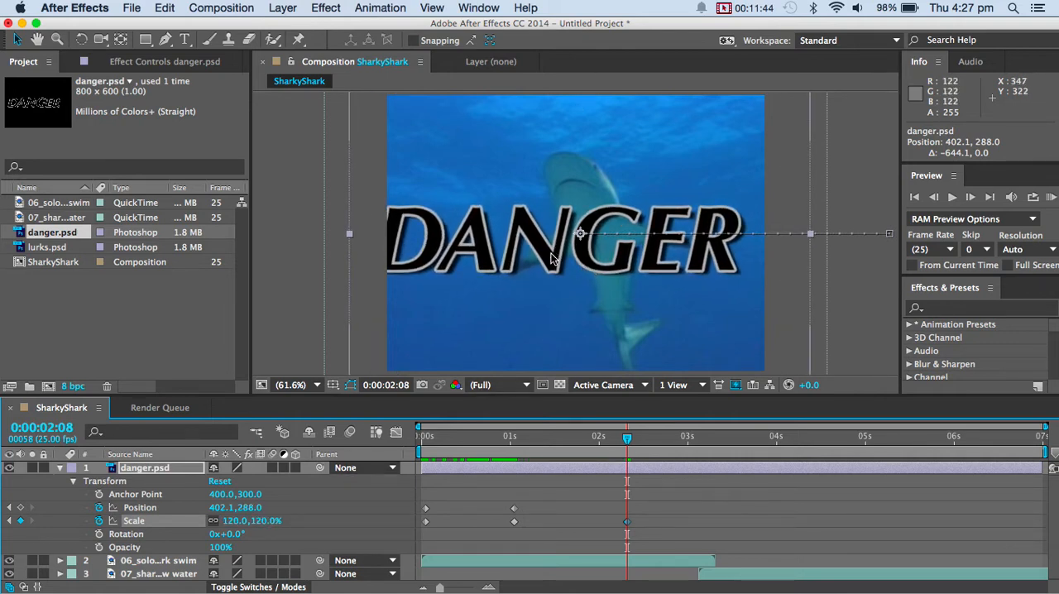
# Shift the danger.psd position keyframe at 0:00:01:01 to about 431, 288, check the motion and collapse the layer's properties.
pyautogui.click(513, 508)
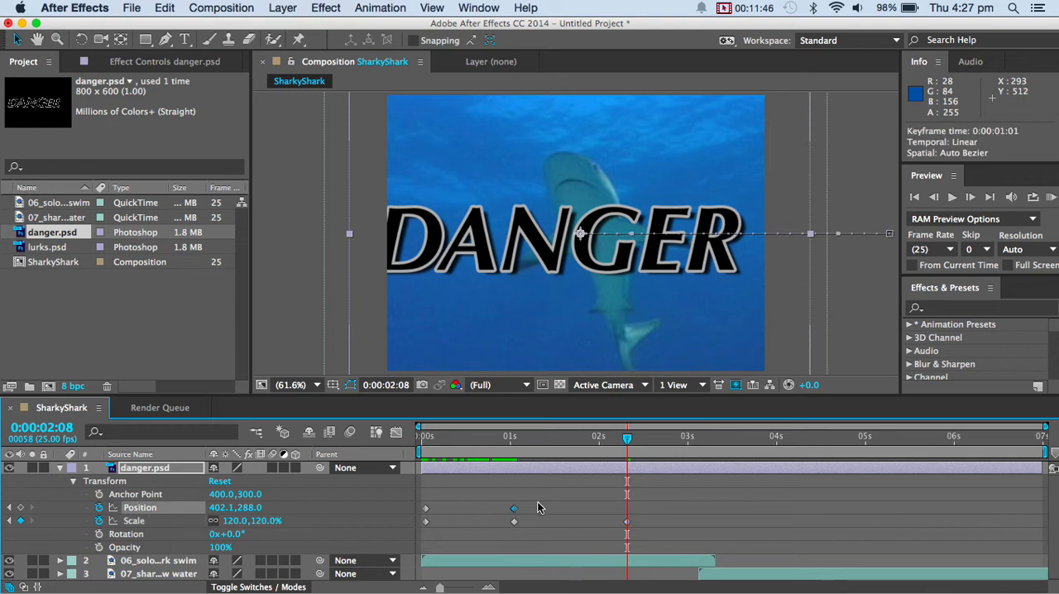
pyautogui.moveTo(628, 440); pyautogui.dragTo(514, 451)
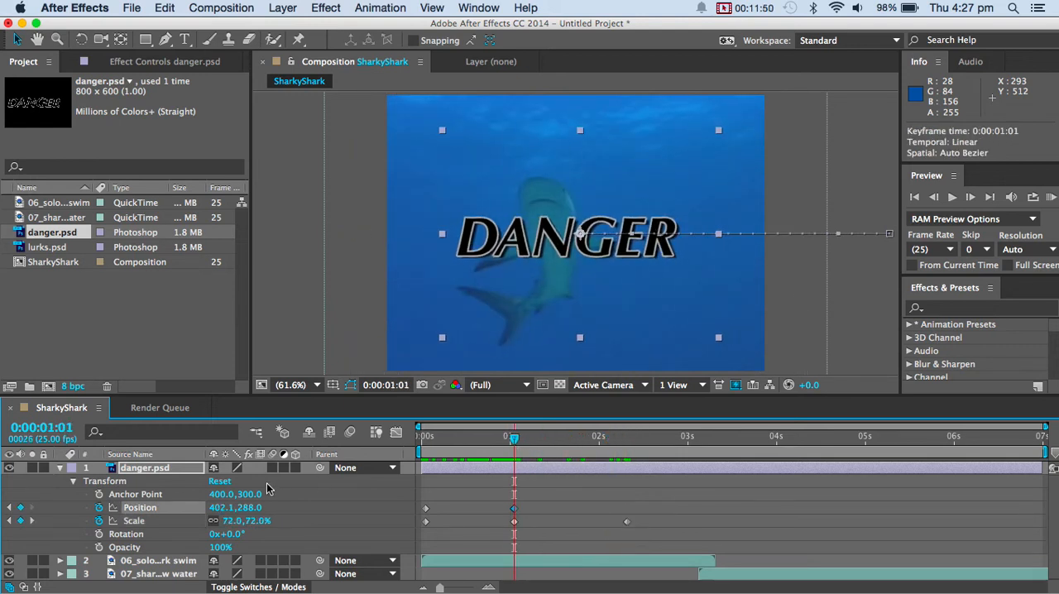
pyautogui.moveTo(532, 252); pyautogui.dragTo(547, 253)
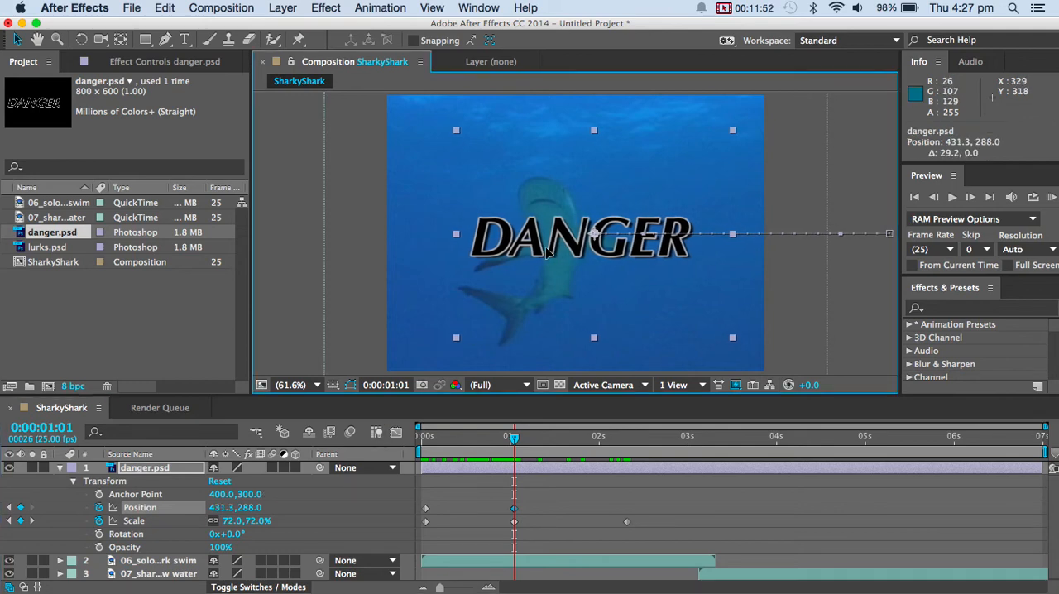
pyautogui.moveTo(513, 440)
pyautogui.mouseDown()
pyautogui.moveTo(630, 440)
pyautogui.moveTo(517, 438)
pyautogui.mouseUp()
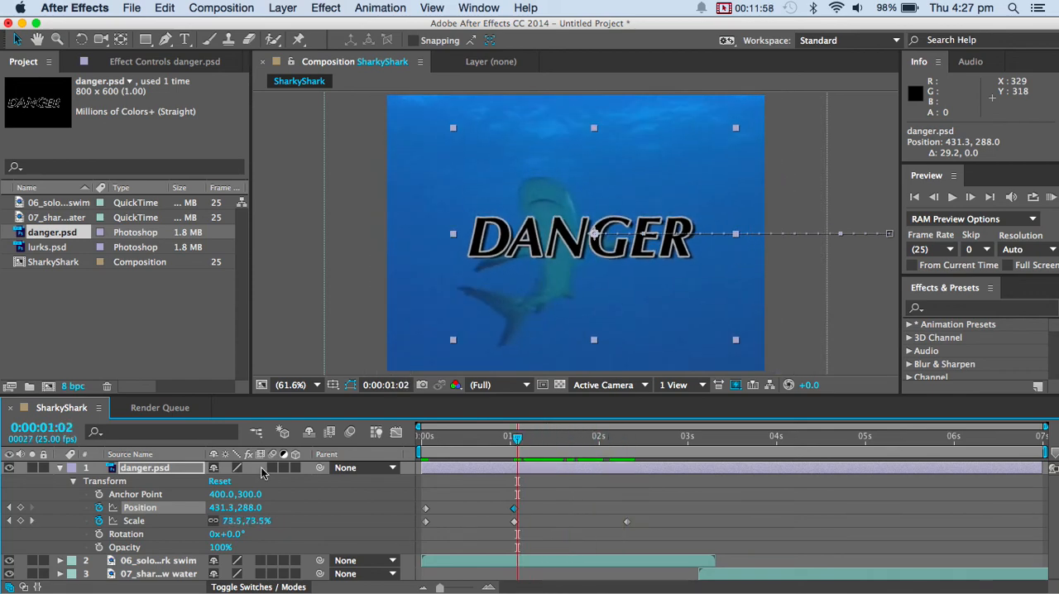
pyautogui.click(60, 469)
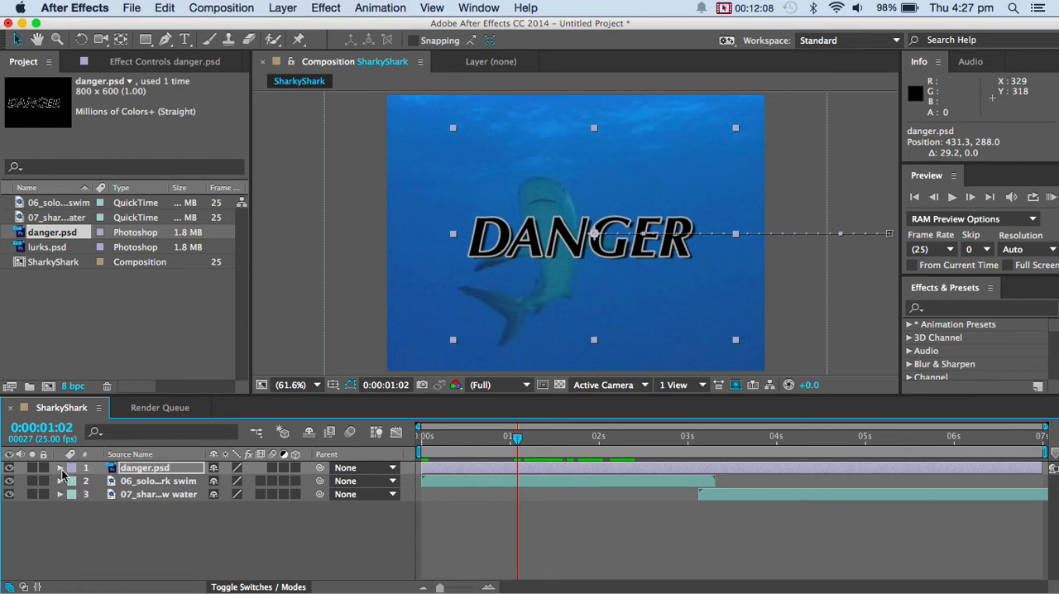
# Duplicate the 06_solo shark swim layer and place the copy above danger.psd.
pyautogui.click(145, 485)
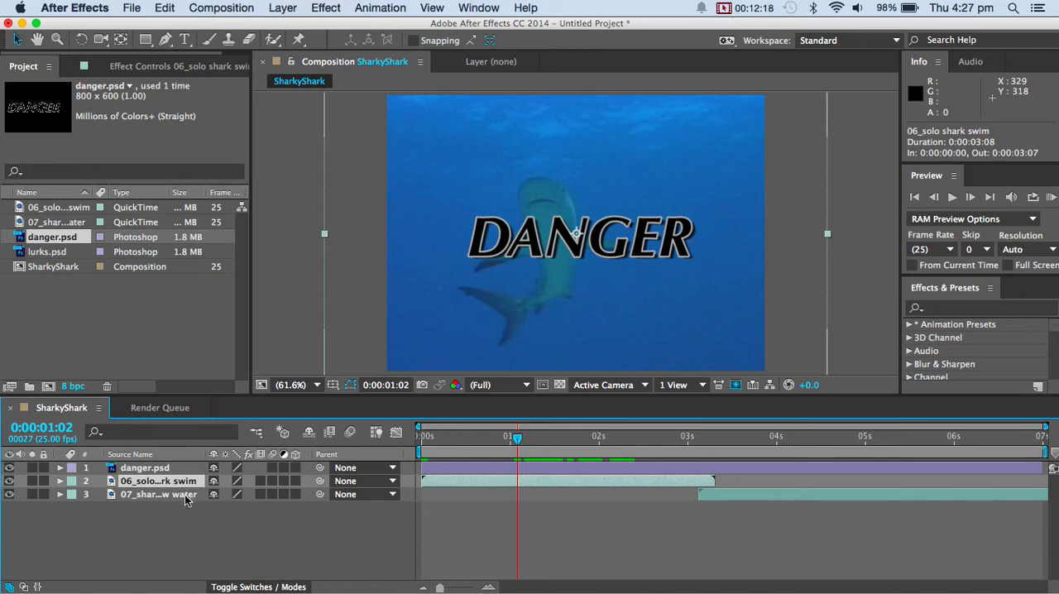
pyautogui.press('super+v')
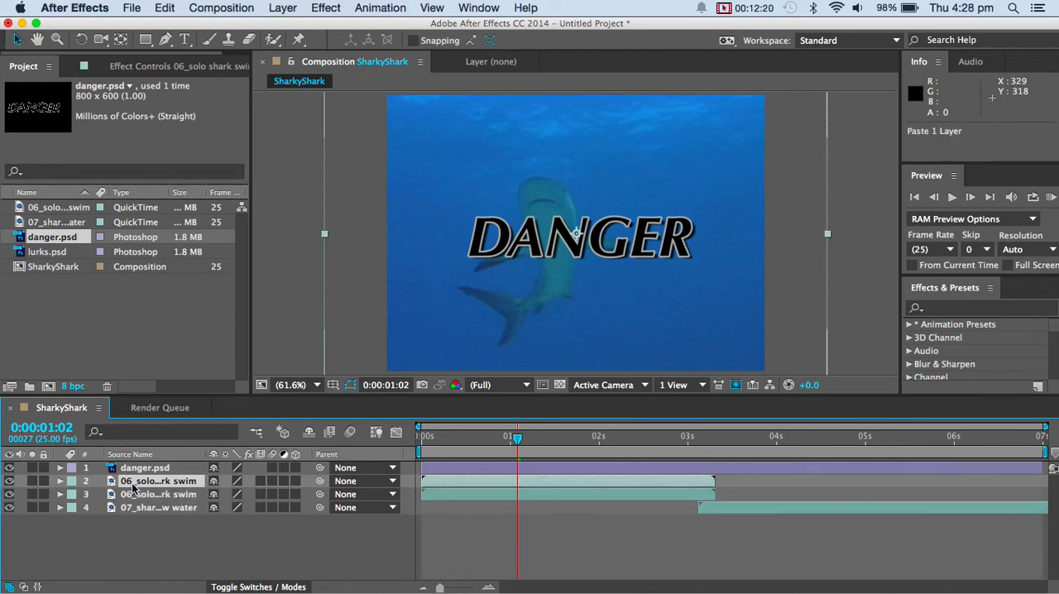
pyautogui.moveTo(145, 488); pyautogui.dragTo(144, 468)
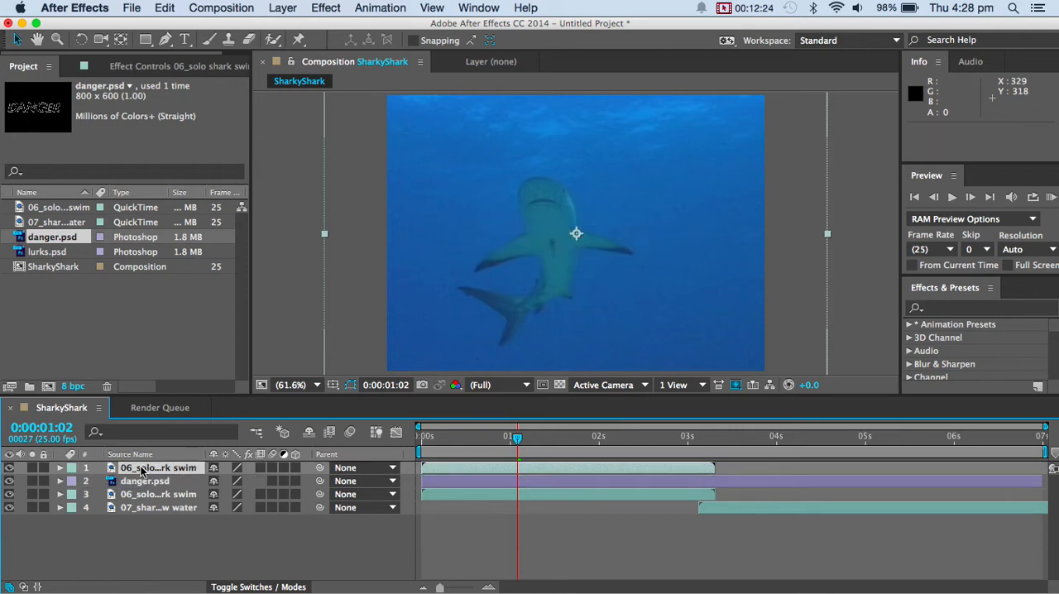
# Toggle the visibility of both 06_solo shark swim layers and danger.psd off and on to examine the layer stacking.
pyautogui.click(9, 468)
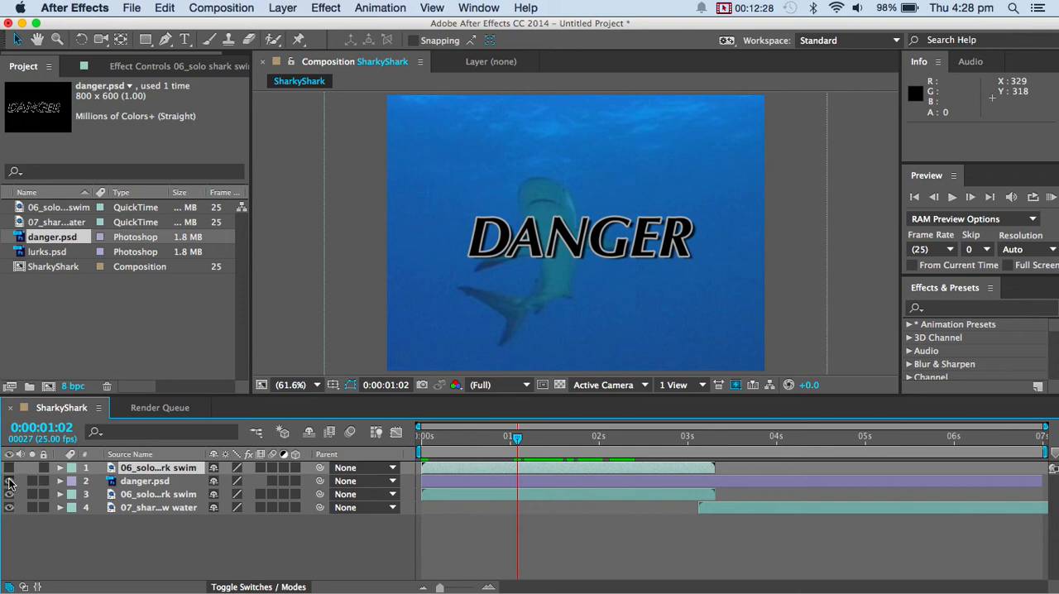
pyautogui.click(9, 480)
pyautogui.click(9, 494)
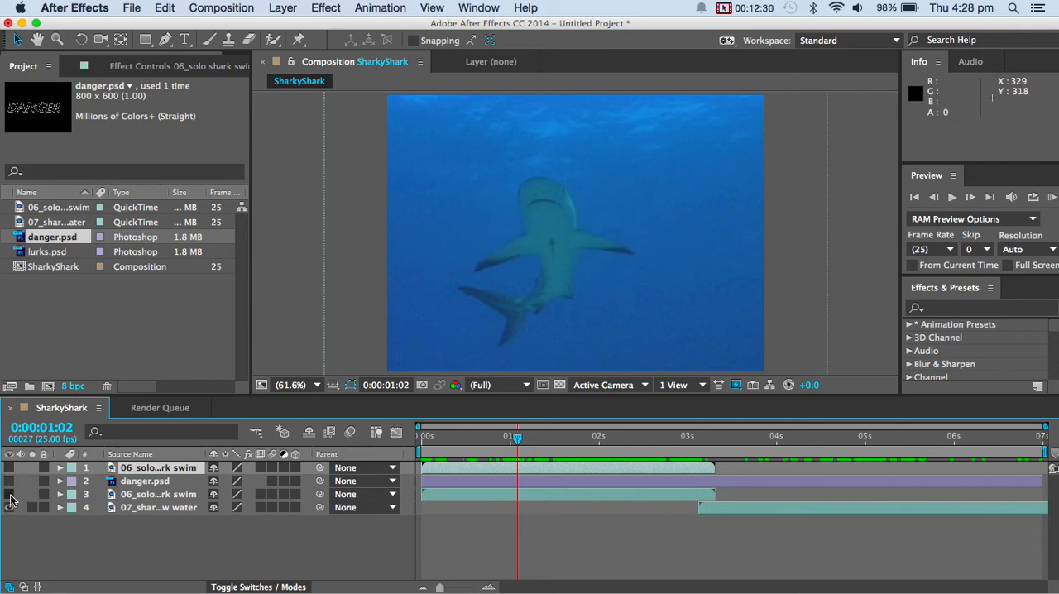
pyautogui.click(9, 494)
pyautogui.click(9, 480)
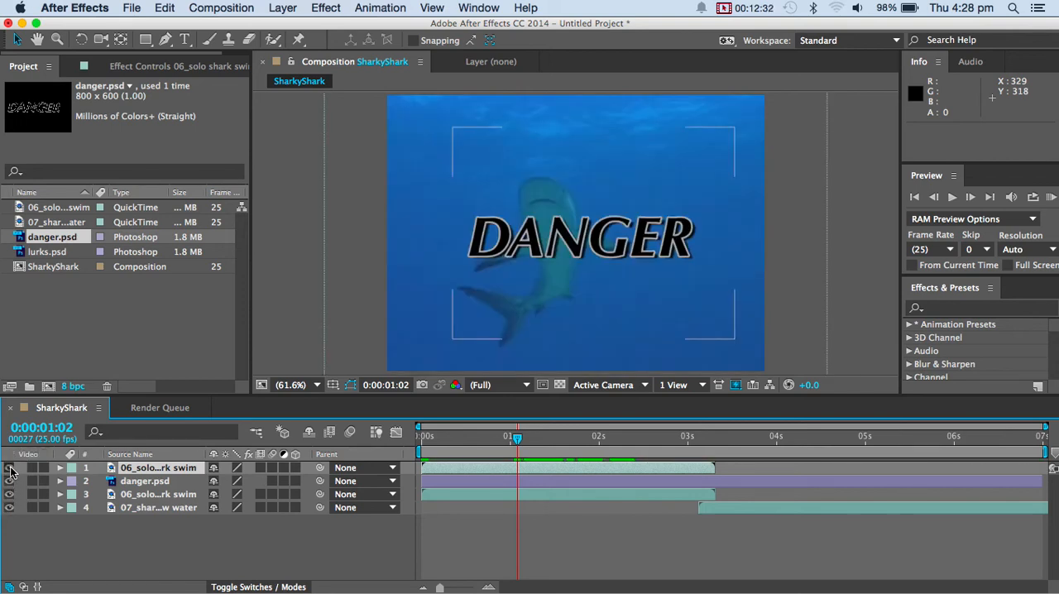
pyautogui.click(10, 468)
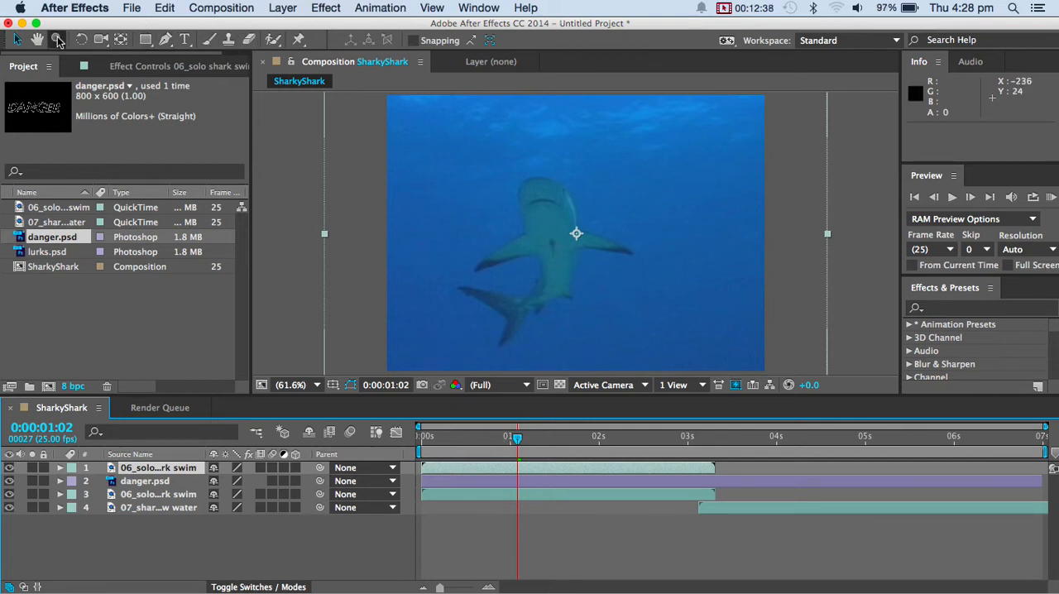
# With the Pen tool, start a mask on the upper 06_solo shark swim layer from the right-hand fin tip over the head to the opposite fin tip.
pyautogui.click(166, 40)
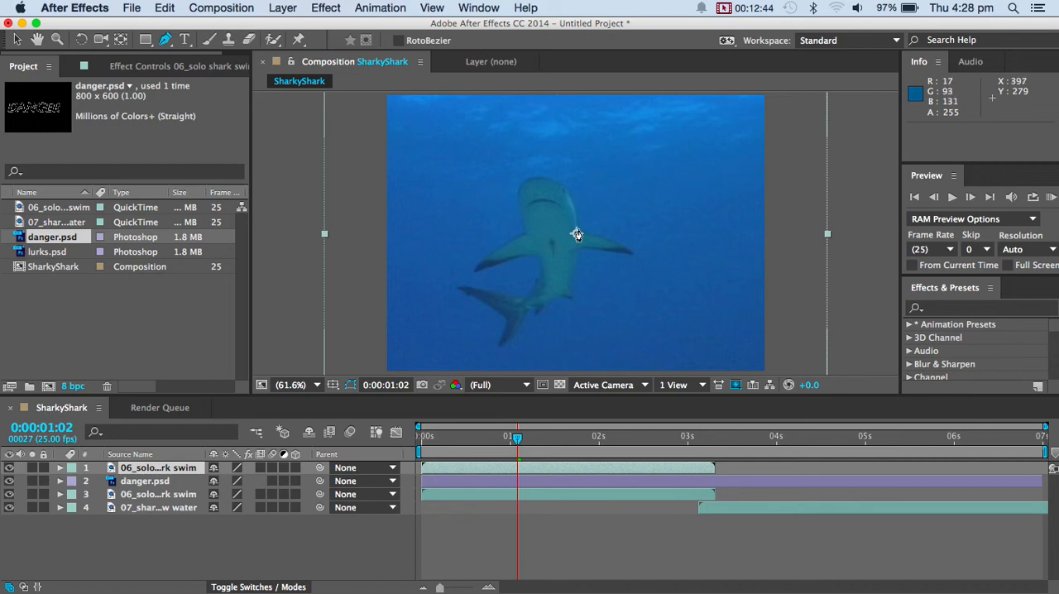
pyautogui.click(631, 252)
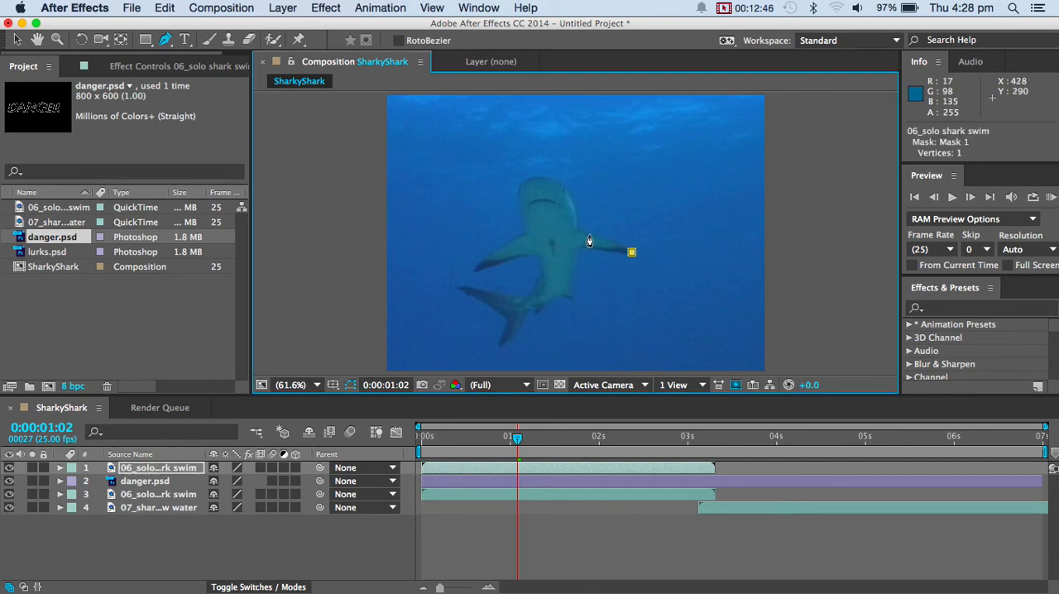
pyautogui.click(579, 229)
pyautogui.moveTo(537, 178); pyautogui.dragTo(504, 185)
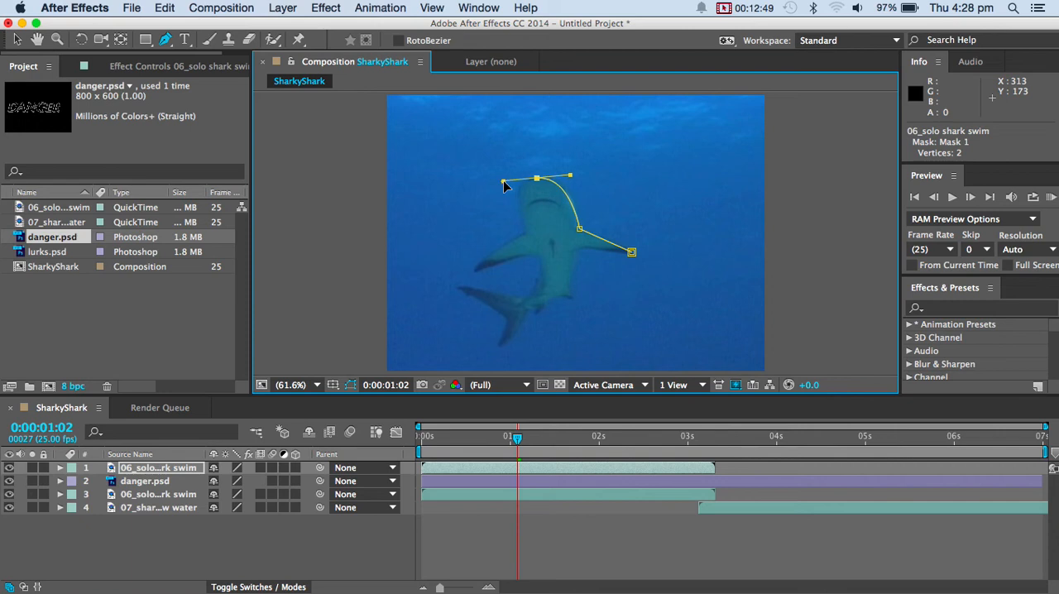
pyautogui.click(522, 233)
pyautogui.click(476, 269)
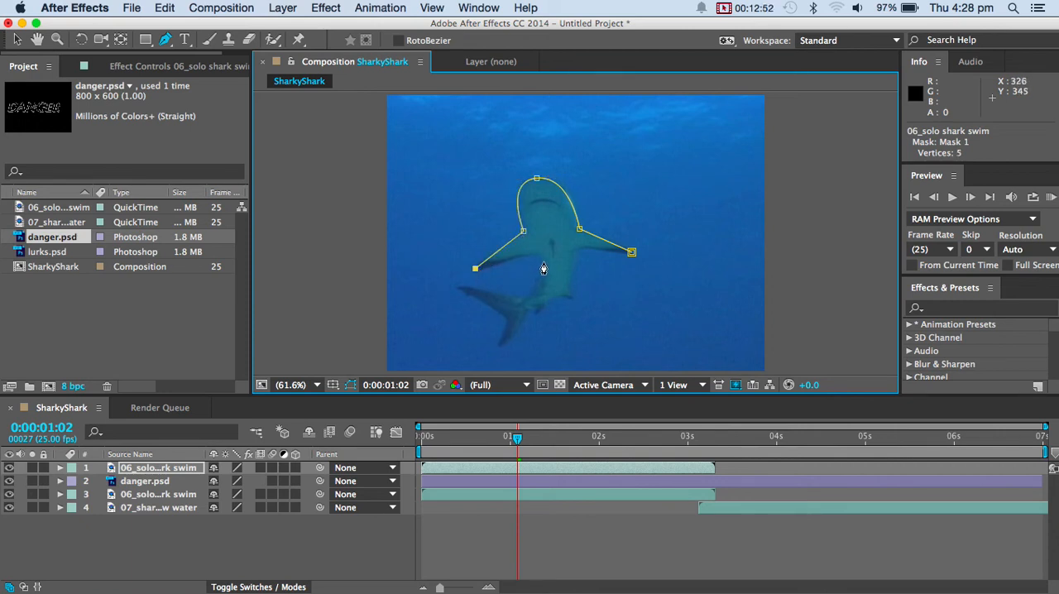
# Continue the mask path from the left-hand fin along the body and around the shark's tail fin.
pyautogui.moveTo(534, 260); pyautogui.dragTo(510, 302)
pyautogui.click(455, 288)
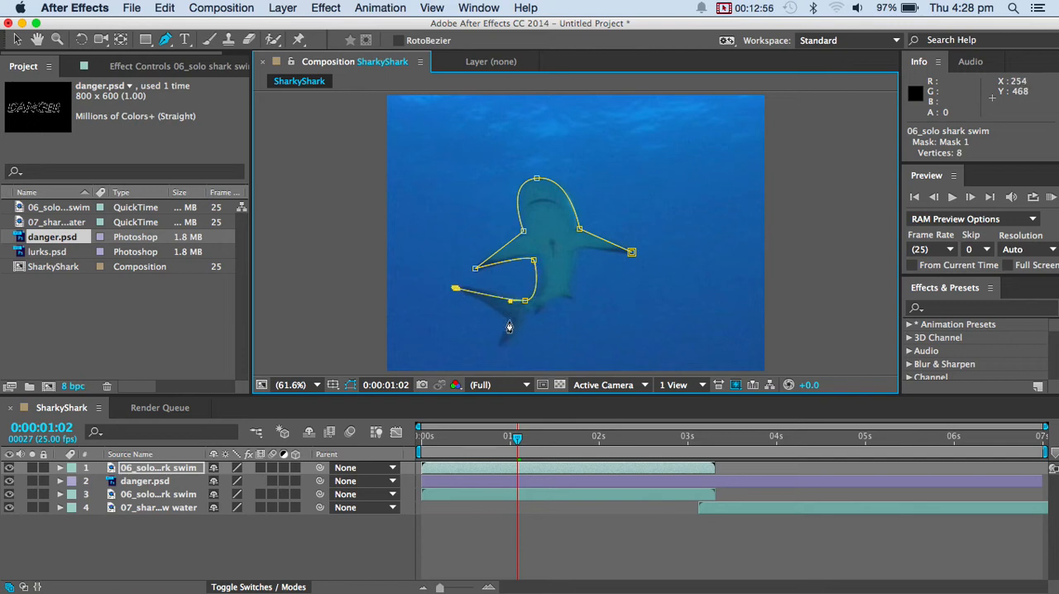
pyautogui.click(506, 320)
pyautogui.click(499, 348)
pyautogui.click(526, 321)
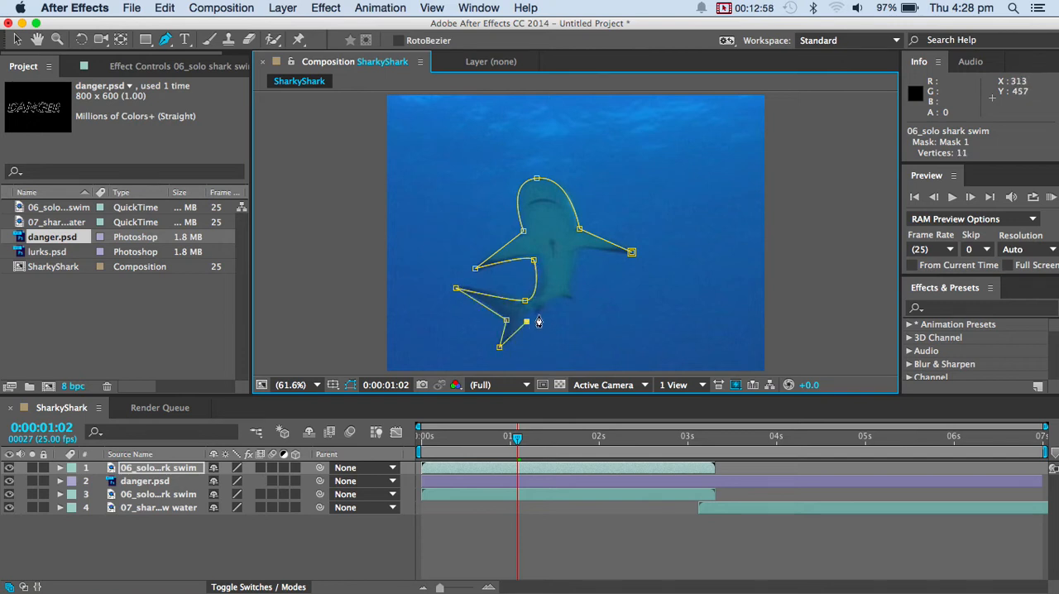
# Close the mask along the shark's lower body back to the starting fin tip, return to the Selection tool and deselect the layer.
pyautogui.moveTo(559, 299); pyautogui.dragTo(575, 307)
pyautogui.click(574, 297)
pyautogui.moveTo(579, 253); pyautogui.dragTo(587, 245)
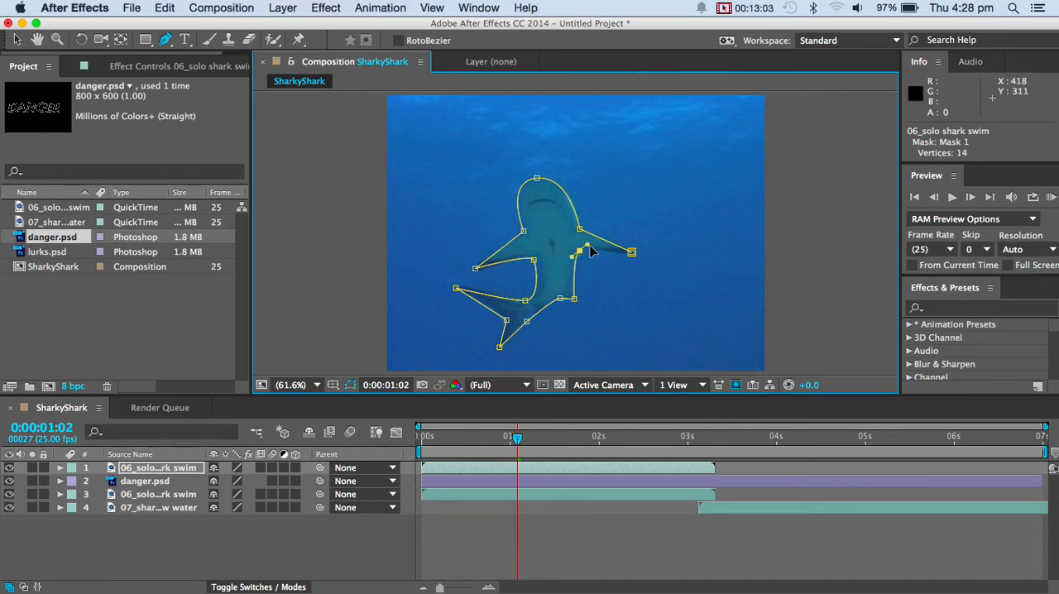
pyautogui.click(632, 253)
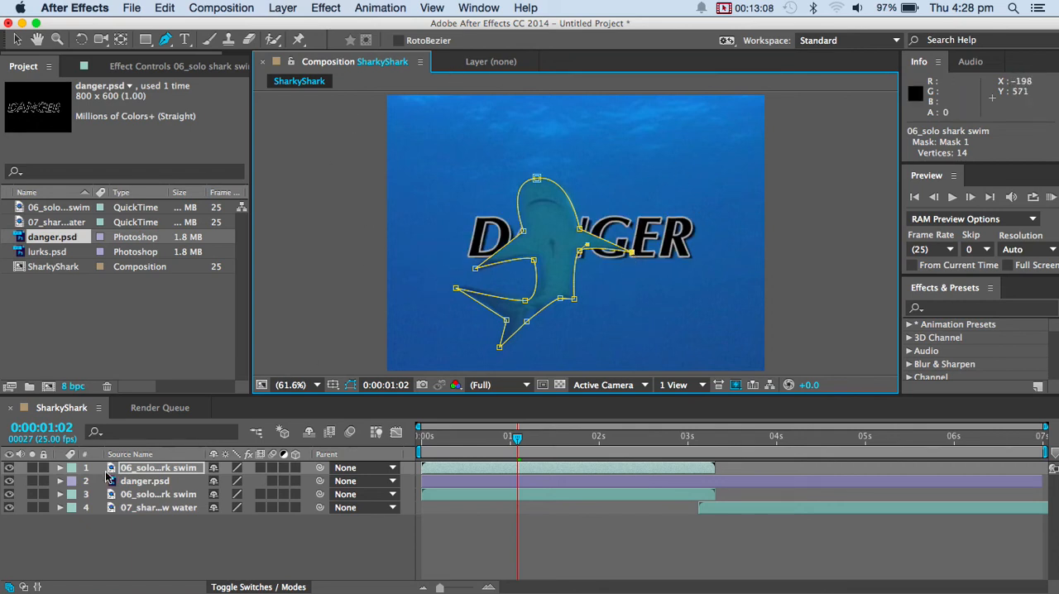
pyautogui.click(17, 39)
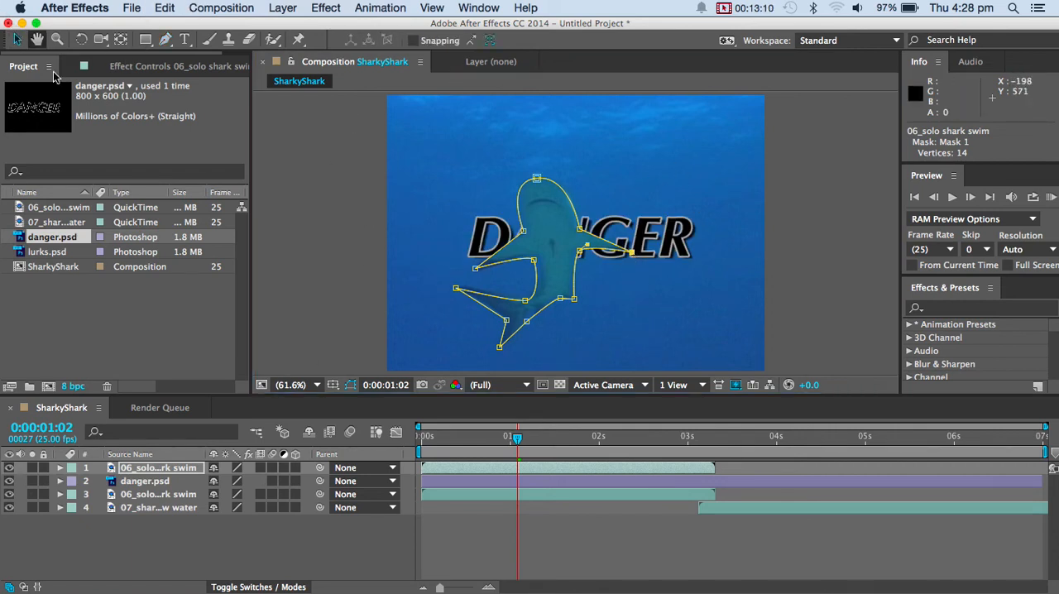
pyautogui.click(565, 537)
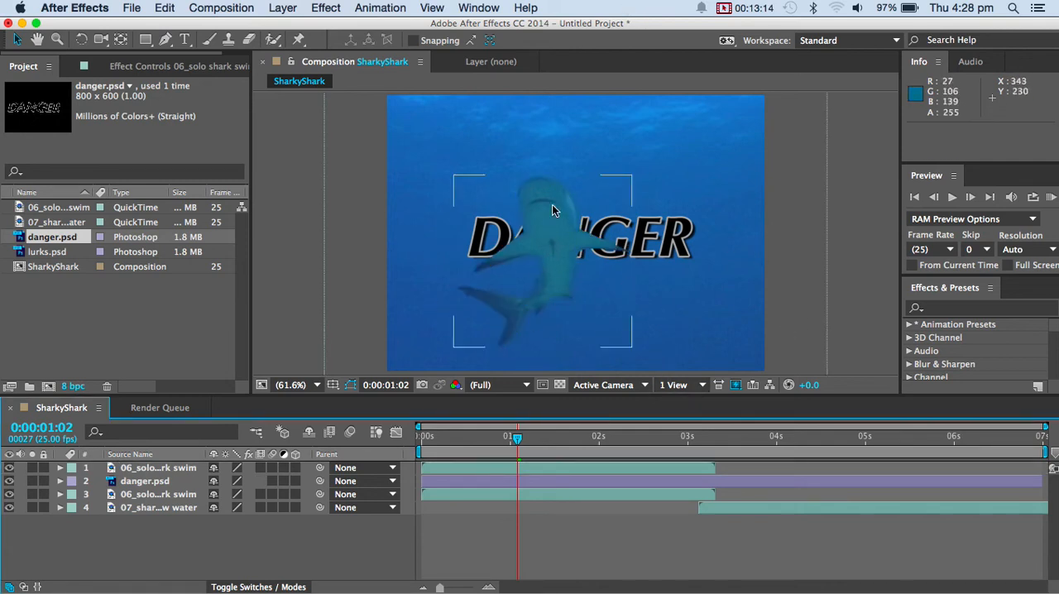
# Hide the layers beneath the masked shark and show them again one by one to examine the cutout over the DANGER title.
pyautogui.click(10, 480)
pyautogui.click(10, 493)
pyautogui.click(10, 507)
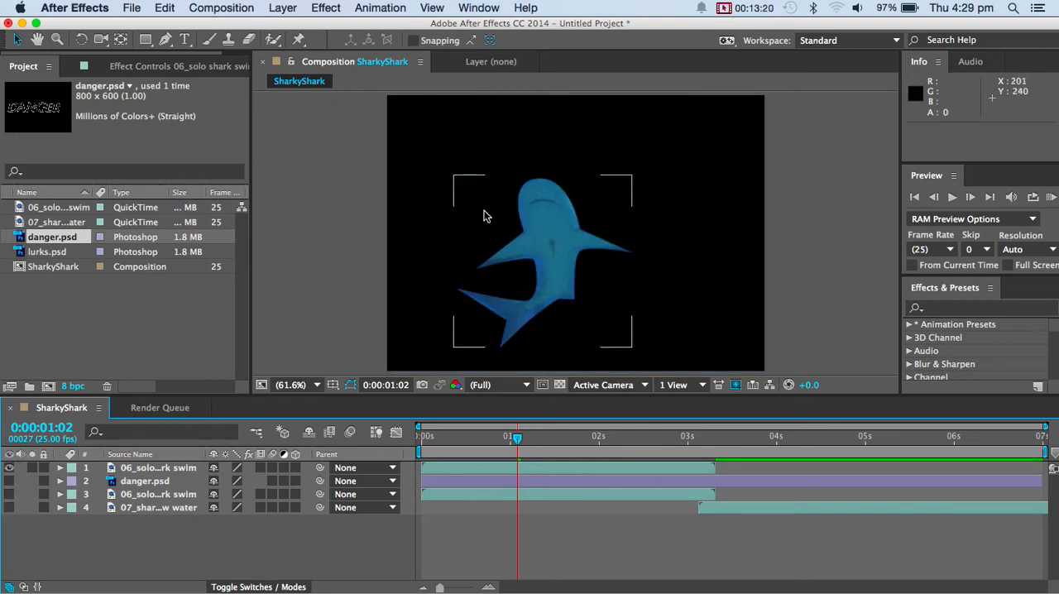
pyautogui.click(10, 480)
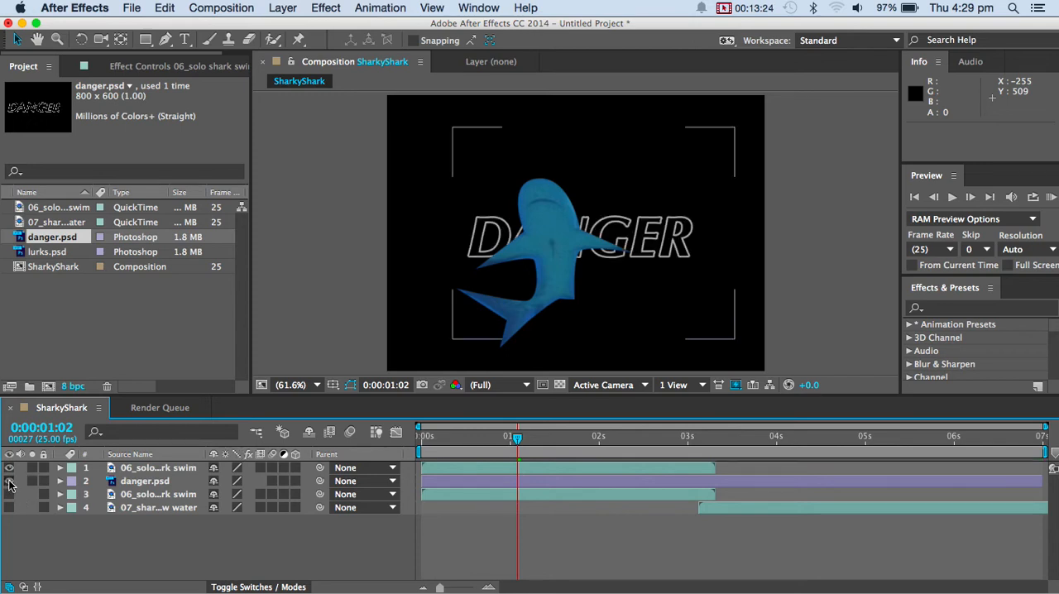
pyautogui.click(10, 494)
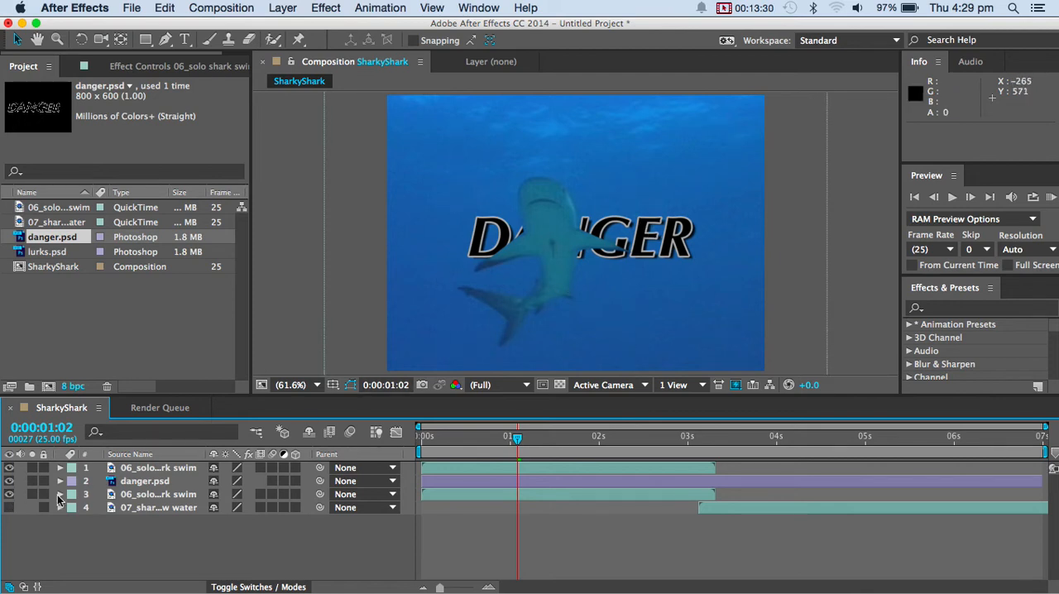
pyautogui.click(9, 507)
# Go to 0:00:00:12, reveal the Mask 1 properties of the top shark layer and select the layer to compare the mask with the shark.
pyautogui.moveTo(516, 441); pyautogui.dragTo(461, 429)
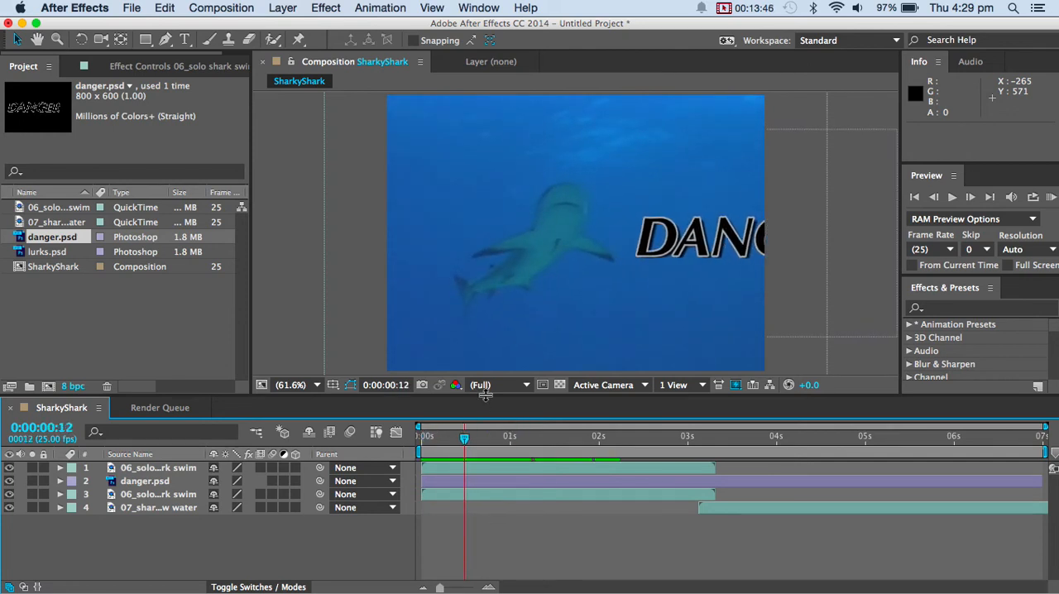
pyautogui.click(59, 468)
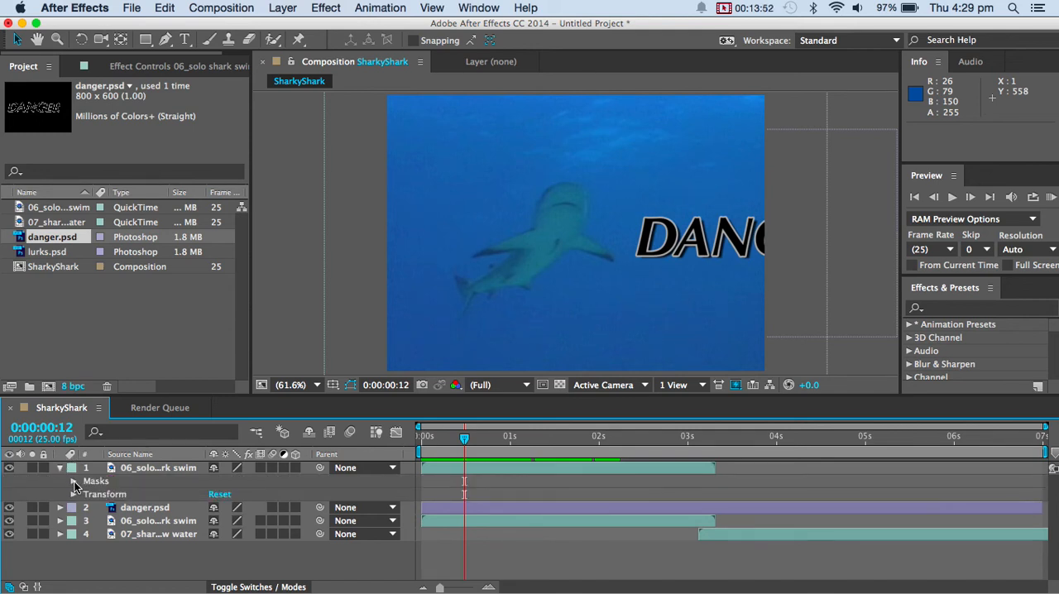
pyautogui.click(73, 481)
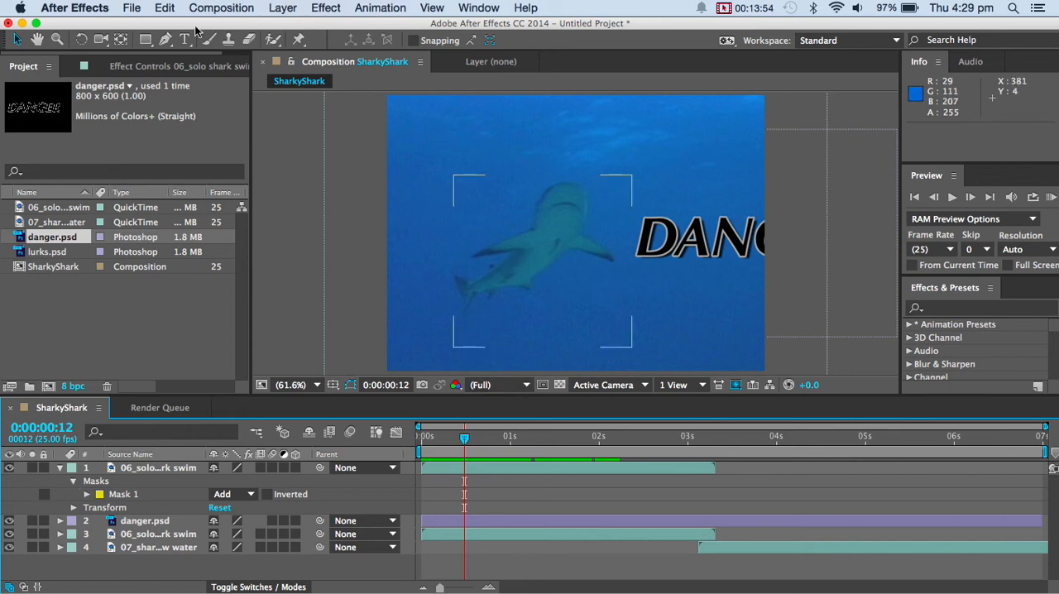
pyautogui.click(92, 498)
pyautogui.click(87, 494)
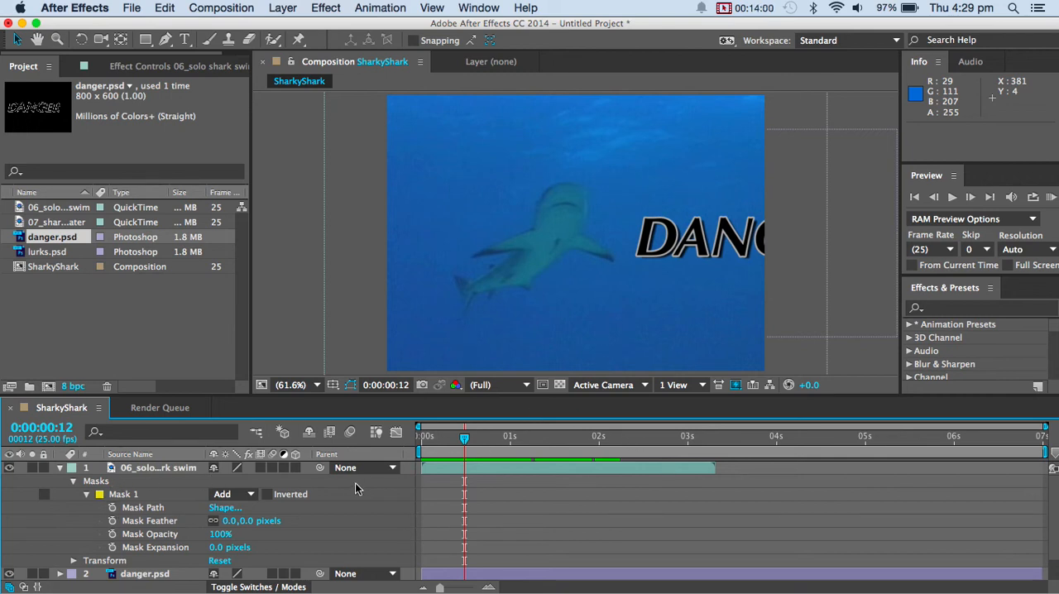
pyautogui.click(170, 468)
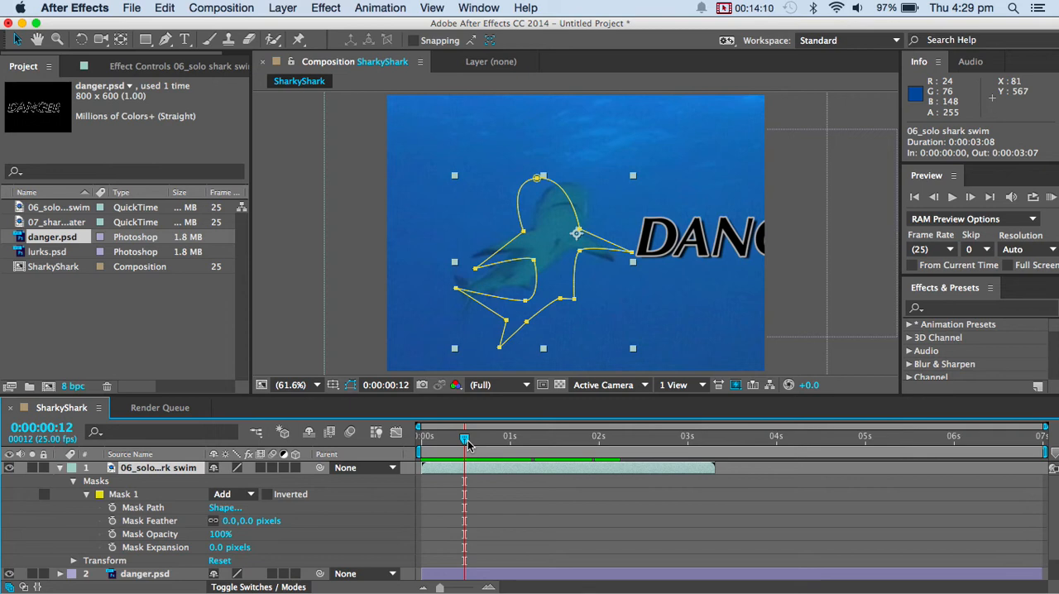
# Return to 0:00:01:02 and enable Mask Path keyframing for Mask 1 on the top shark layer.
pyautogui.moveTo(468, 445); pyautogui.dragTo(521, 438)
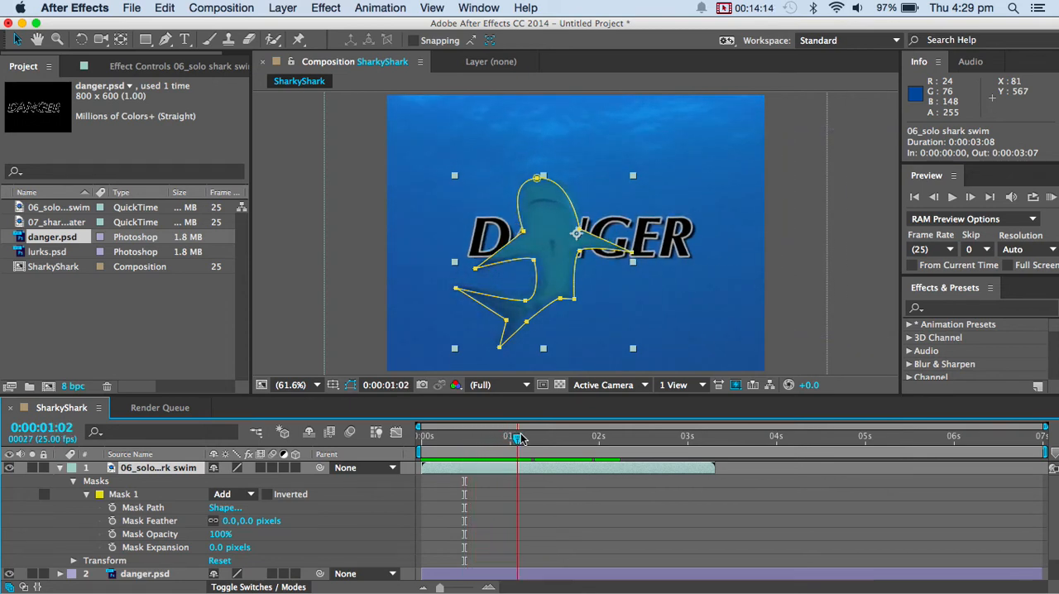
pyautogui.click(113, 509)
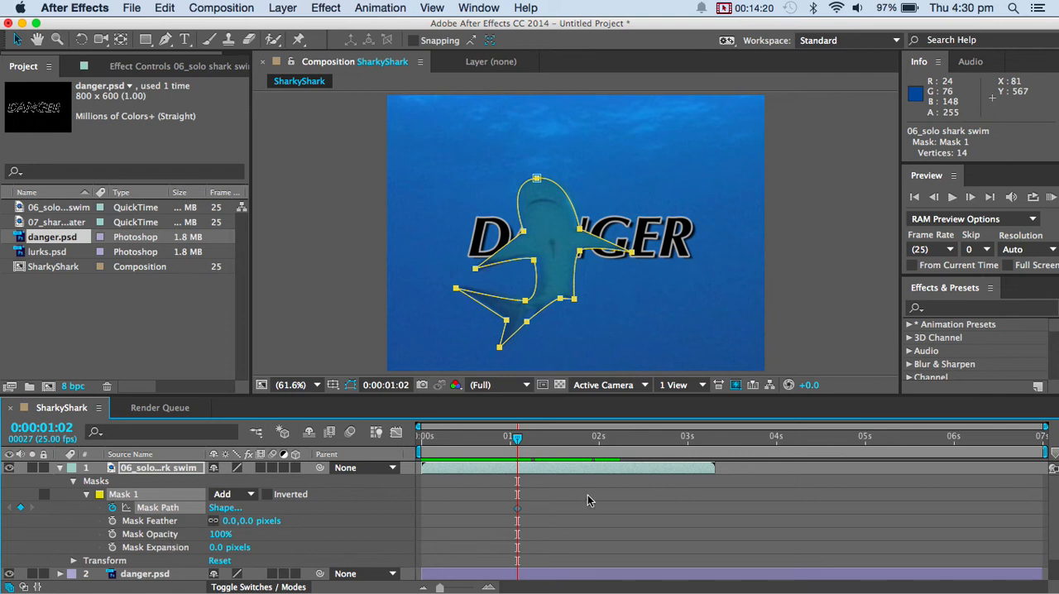
pyautogui.moveTo(519, 438); pyautogui.dragTo(520, 439)
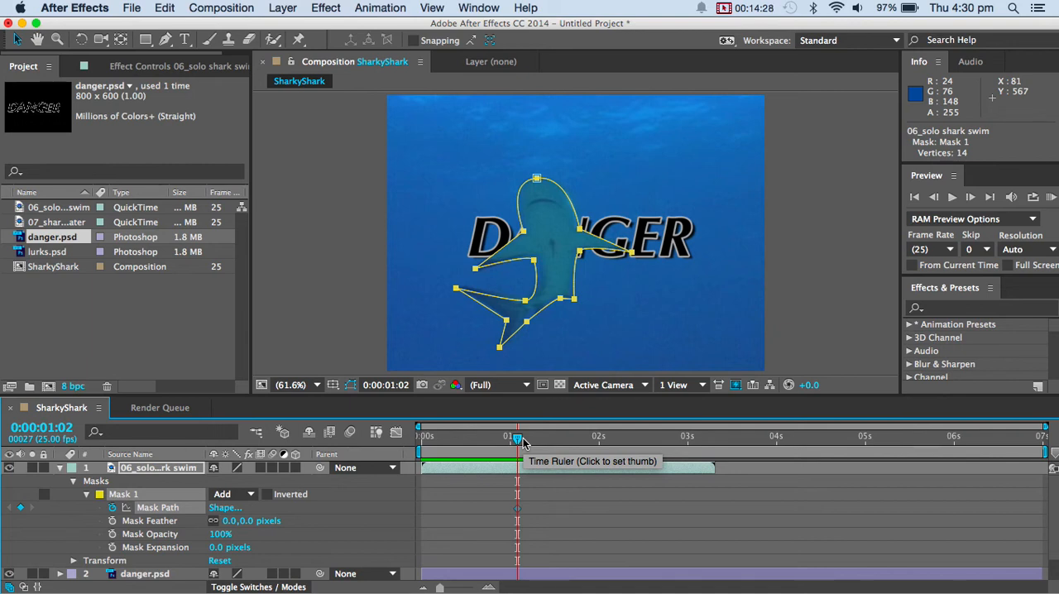
# Step back to 0:00:00:24, shift the whole mask path slightly upward to follow the shark, and deselect the mask points.
pyautogui.press('pageup')
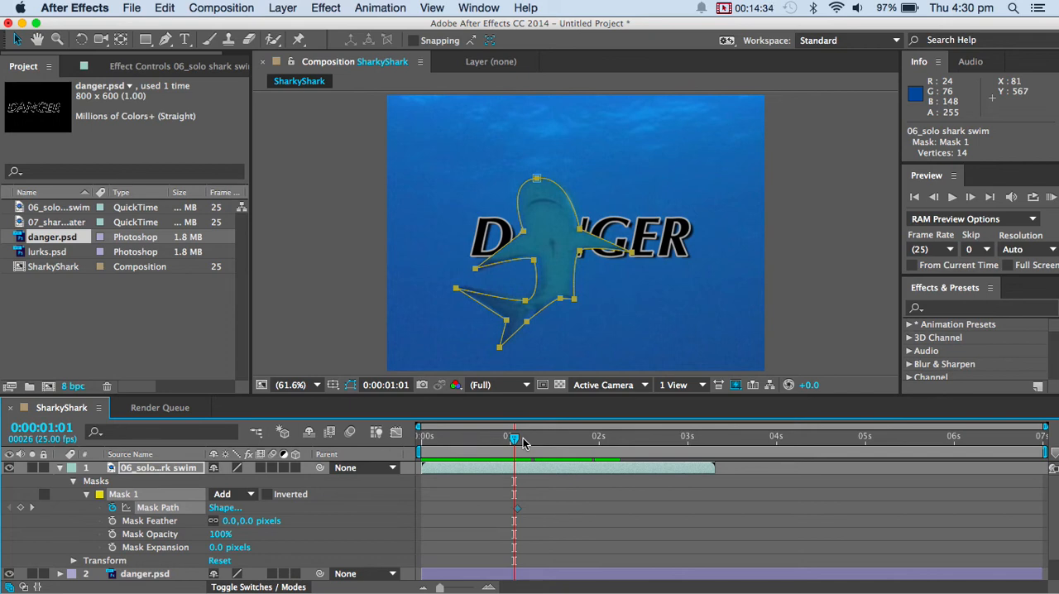
pyautogui.press('pageup')
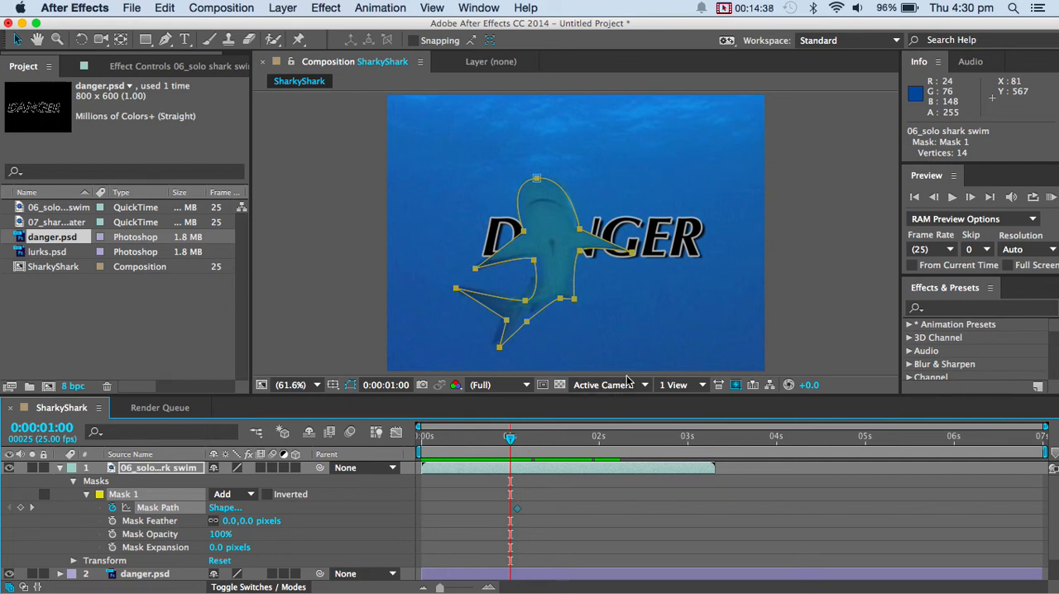
pyautogui.press('pageup')
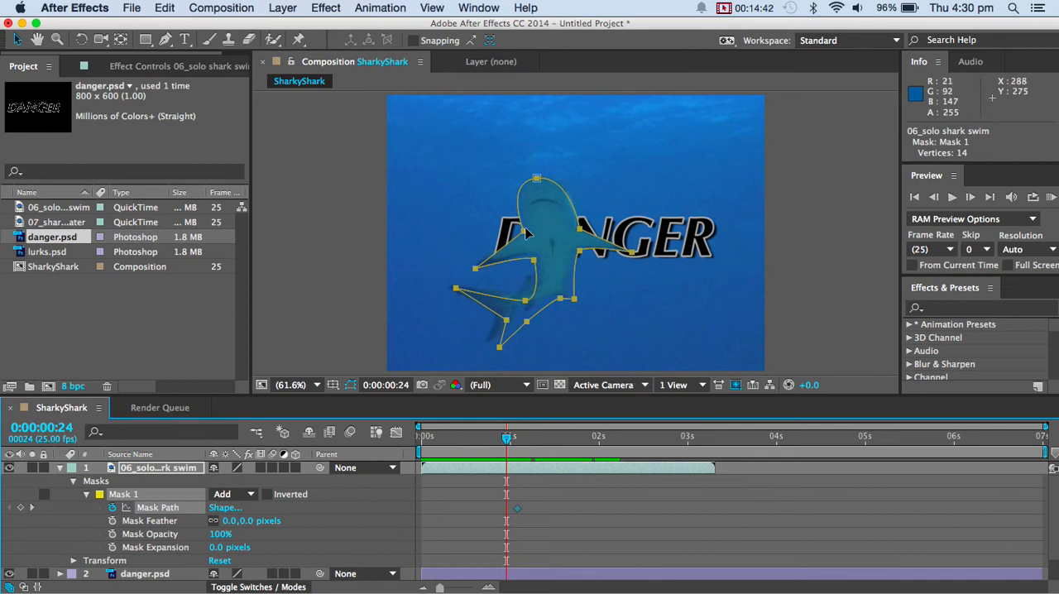
pyautogui.moveTo(523, 231); pyautogui.dragTo(579, 228)
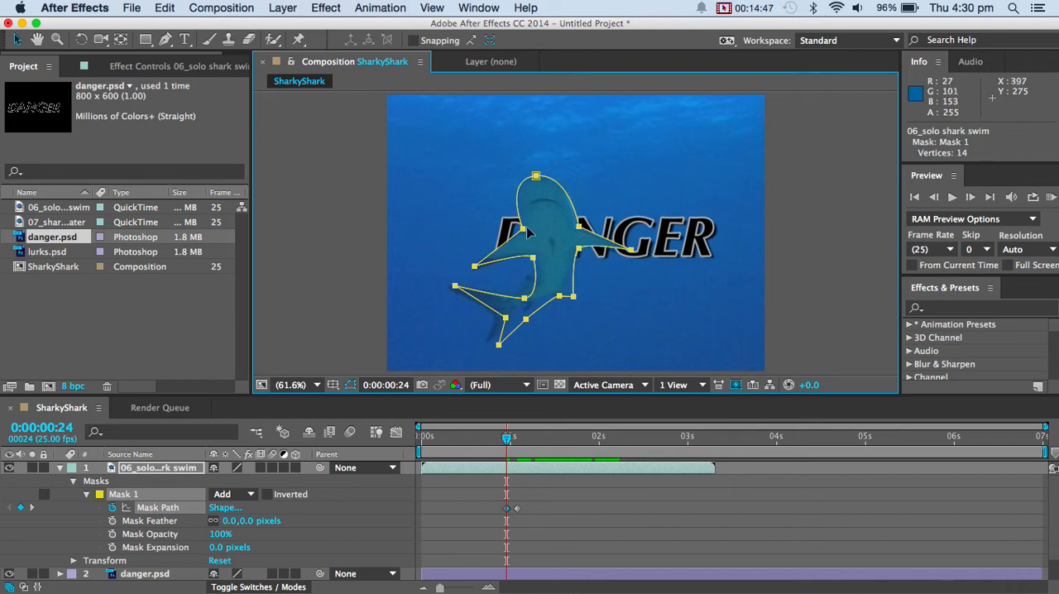
pyautogui.click(351, 233)
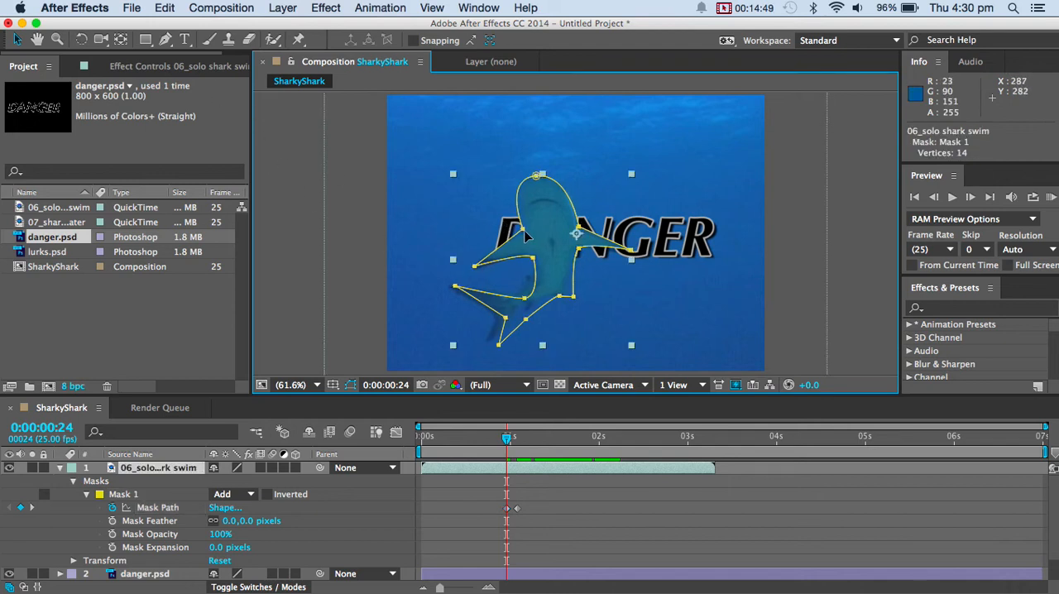
pyautogui.click(362, 232)
# At 0:00:00:24, nudge the mask points at the left-hand fin joint and the lower body corner inward to fit the shark.
pyautogui.click(531, 238)
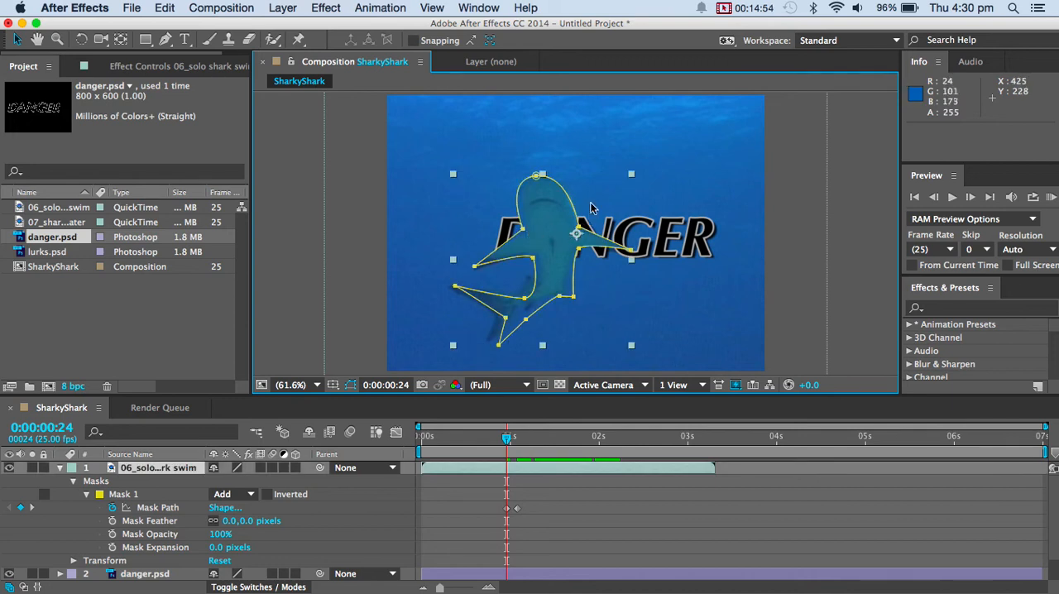
pyautogui.moveTo(528, 236)
pyautogui.mouseDown()
pyautogui.moveTo(548, 241)
pyautogui.moveTo(529, 236)
pyautogui.mouseUp()
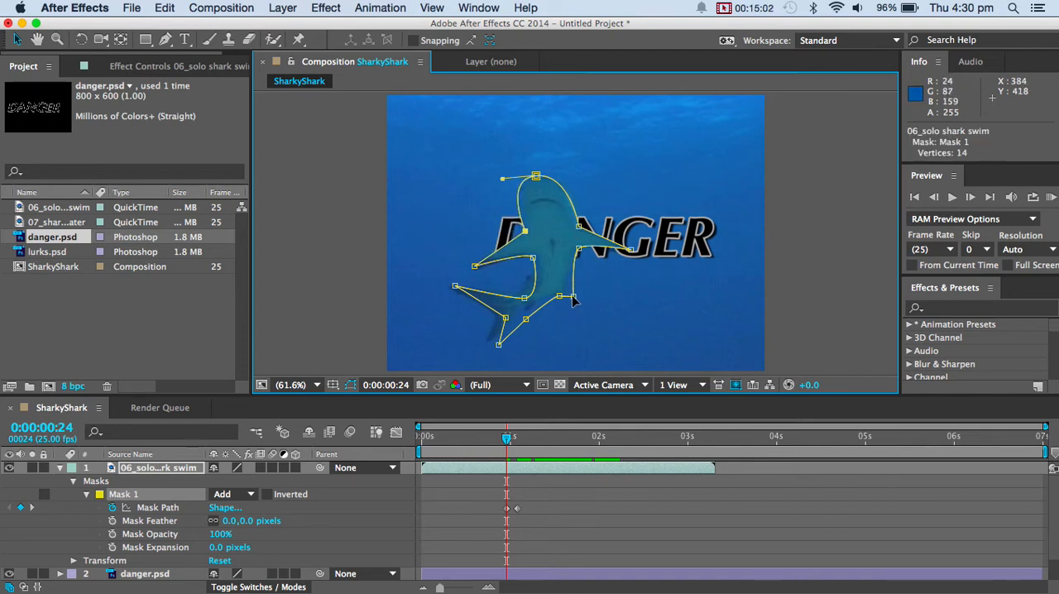
pyautogui.moveTo(574, 297); pyautogui.dragTo(566, 291)
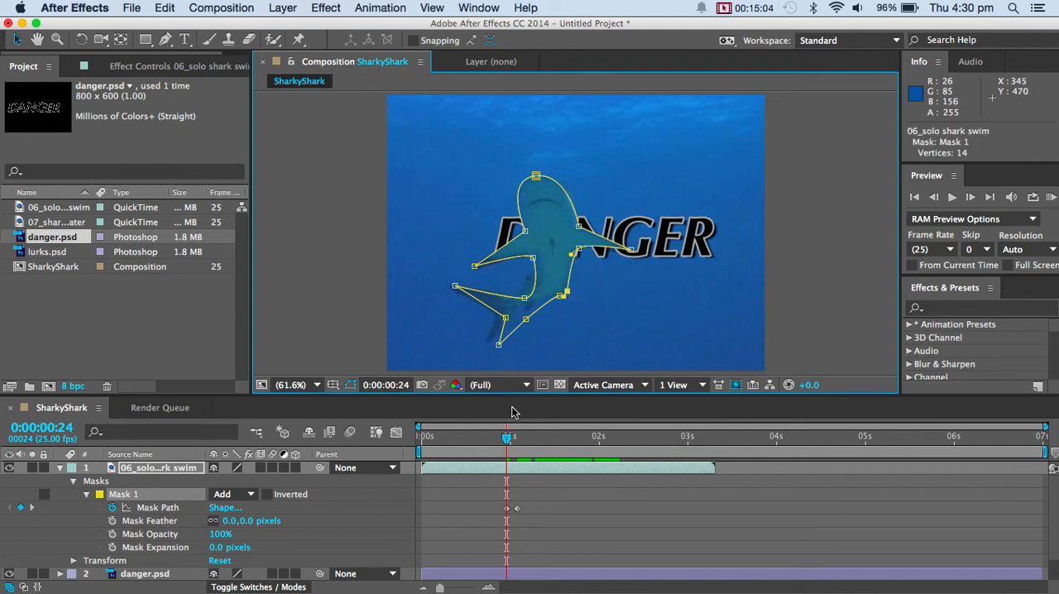
# At 0:00:00:23, nudge the mask point at the left-hand fin joint inward, and step back to 0:00:00:22.
pyautogui.press('pageup')
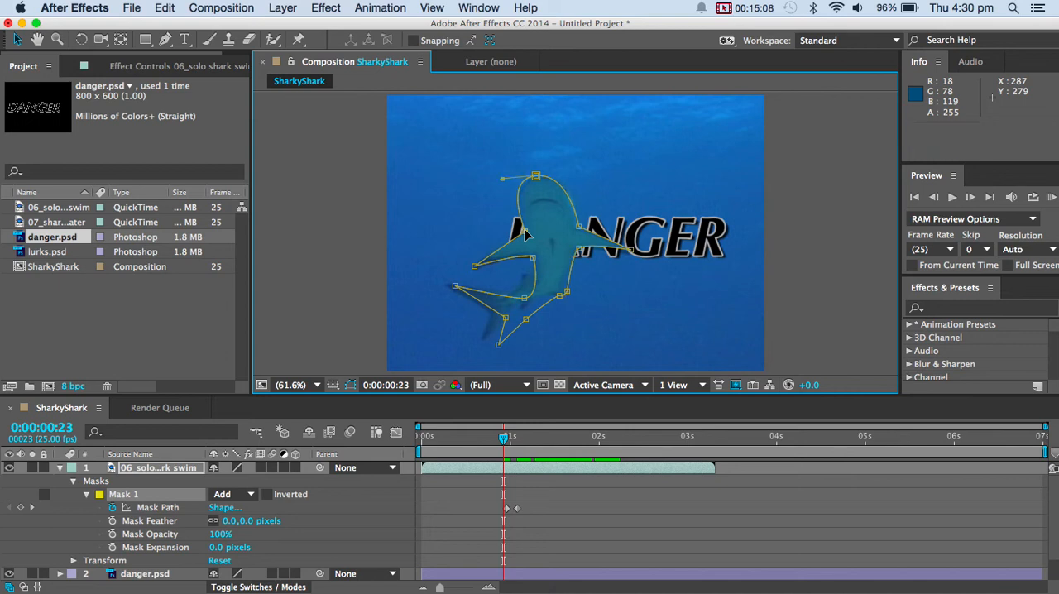
pyautogui.moveTo(527, 235); pyautogui.dragTo(528, 236)
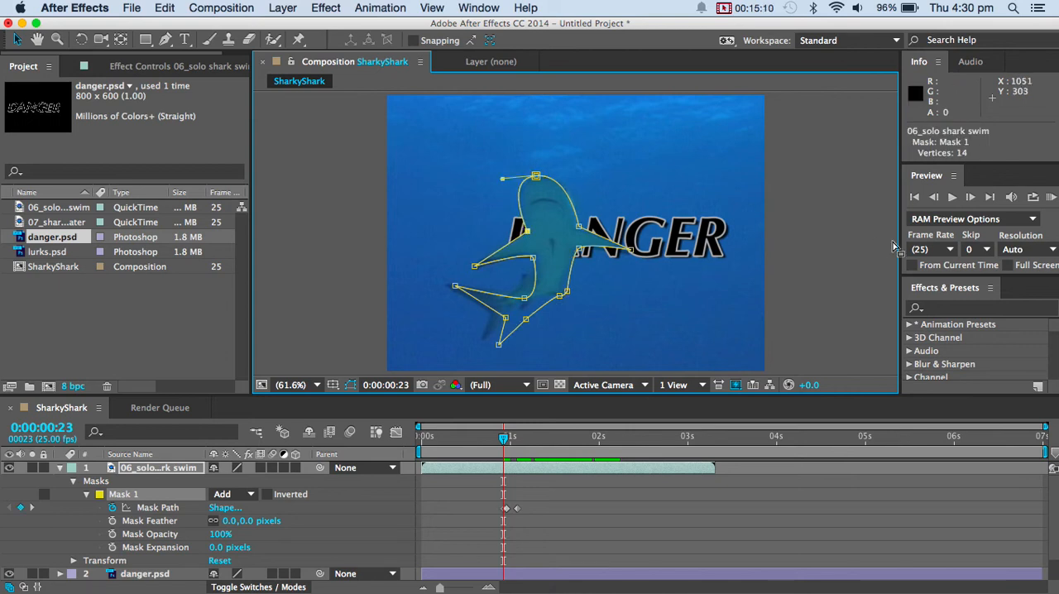
pyautogui.press('super+t')
pyautogui.click(568, 215)
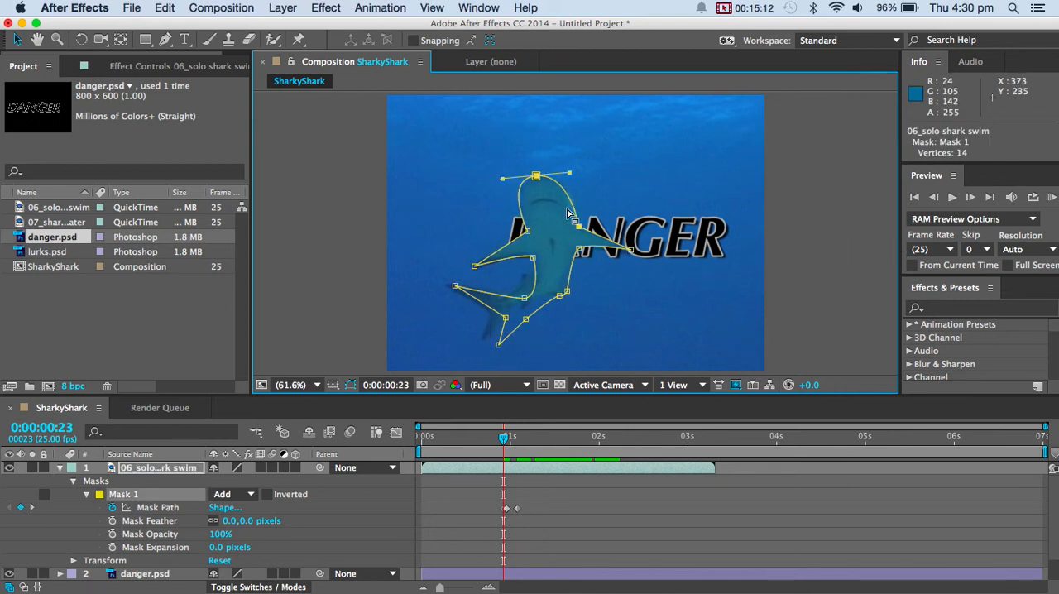
pyautogui.press('super+t')
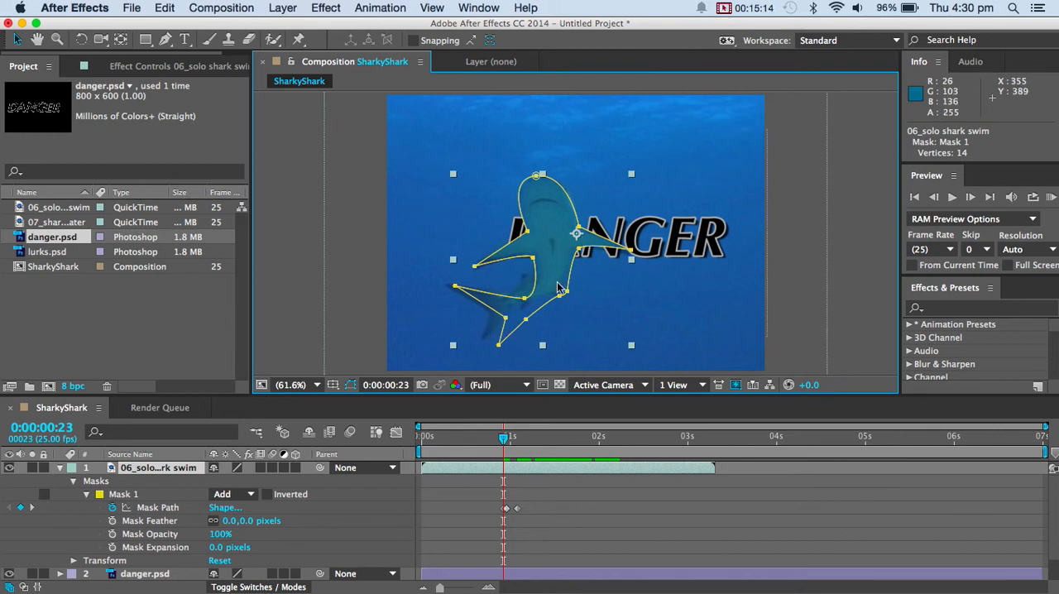
pyautogui.click(528, 233)
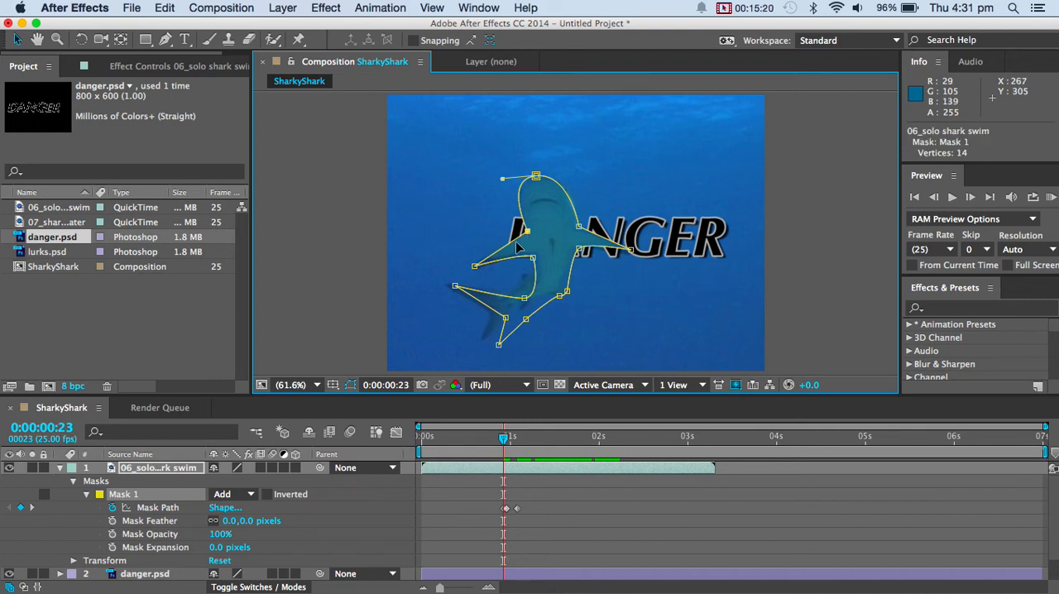
pyautogui.press('pageup')
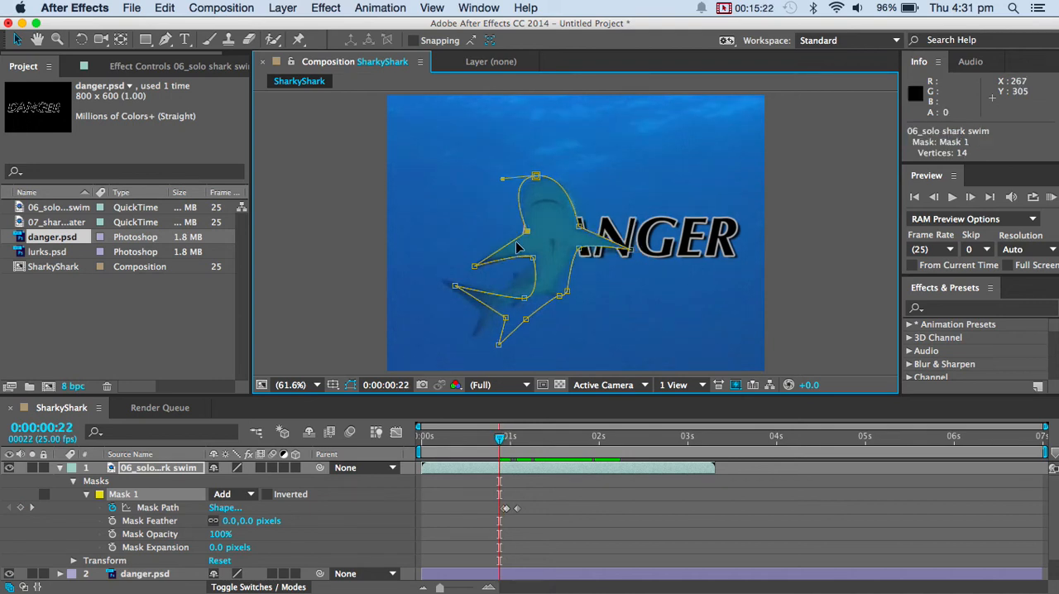
# At 0:00:00:22, reshape the mask around the right-hand fin's lower joint, the lower body and the tail to fit the shark.
pyautogui.click(578, 249)
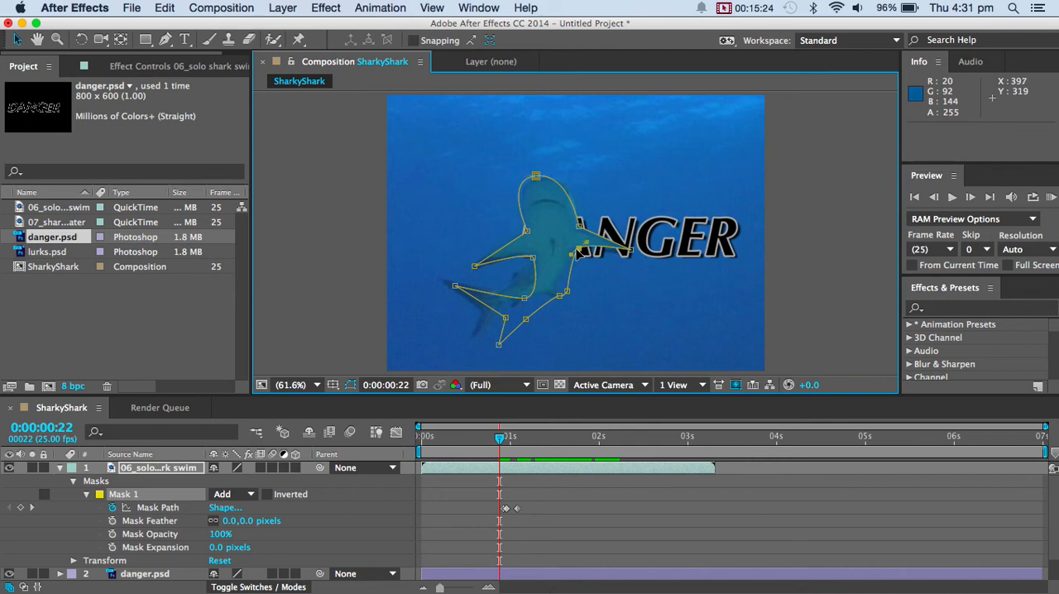
pyautogui.moveTo(579, 250); pyautogui.dragTo(569, 248)
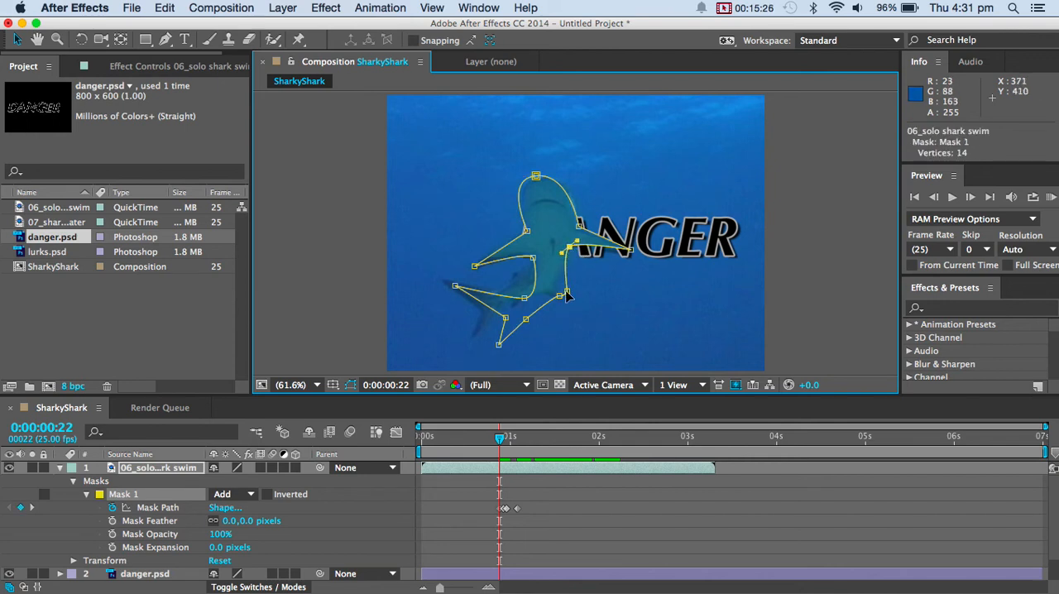
pyautogui.click(563, 294)
pyautogui.click(517, 292)
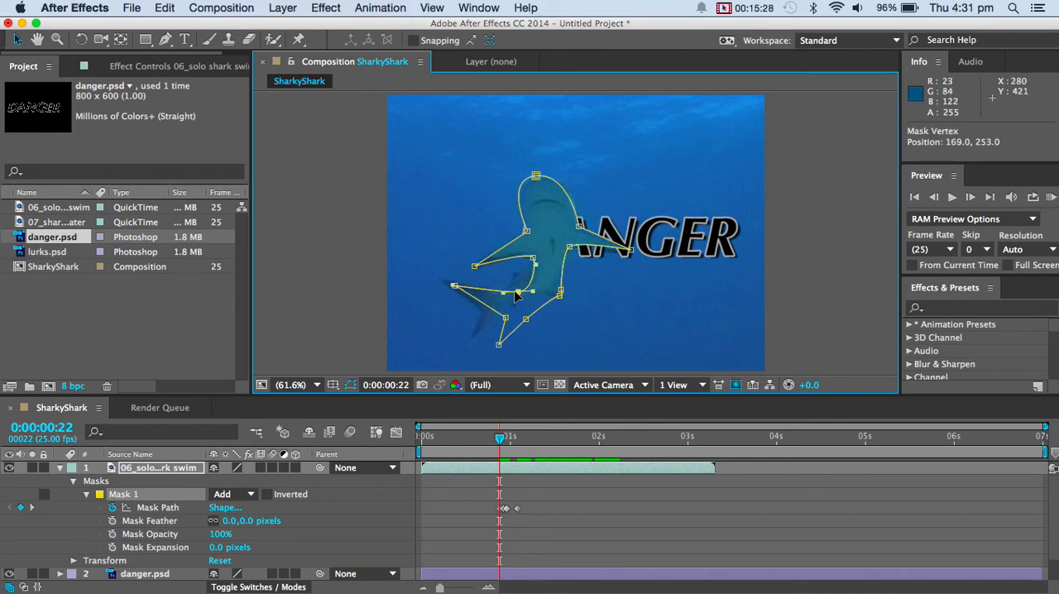
pyautogui.moveTo(516, 293); pyautogui.dragTo(471, 303)
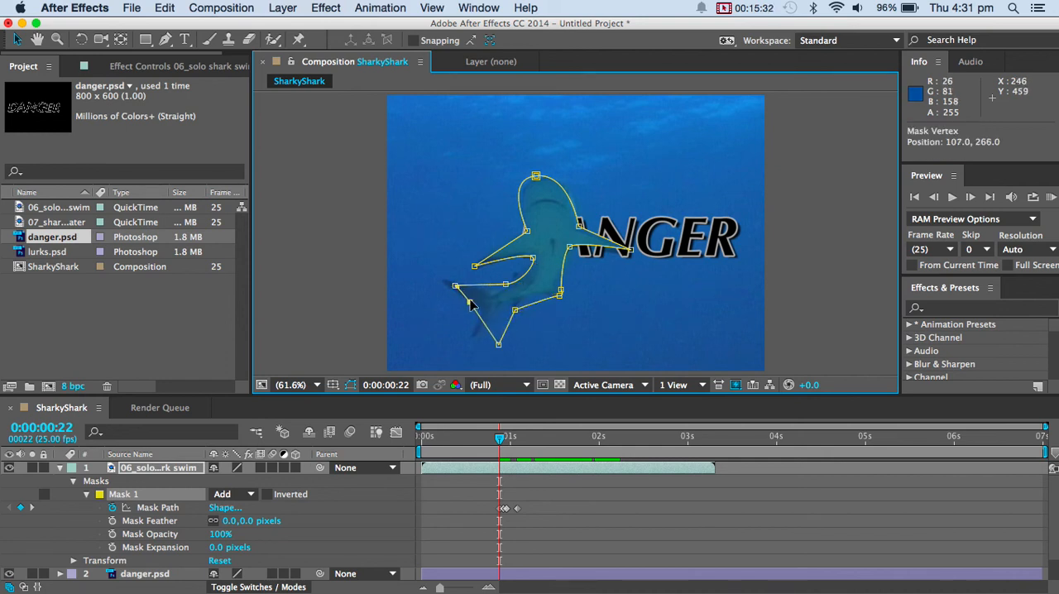
pyautogui.moveTo(498, 344); pyautogui.dragTo(481, 333)
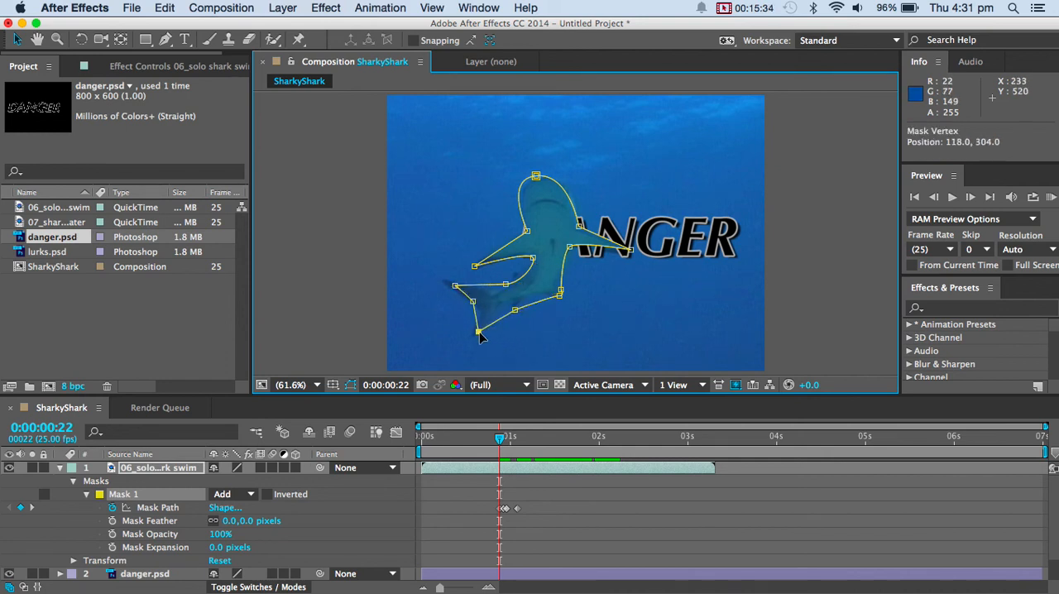
# Step back to 0:00:00:20 and shift the mask point at the top of the head rightward to follow the shark.
pyautogui.press('pageup')
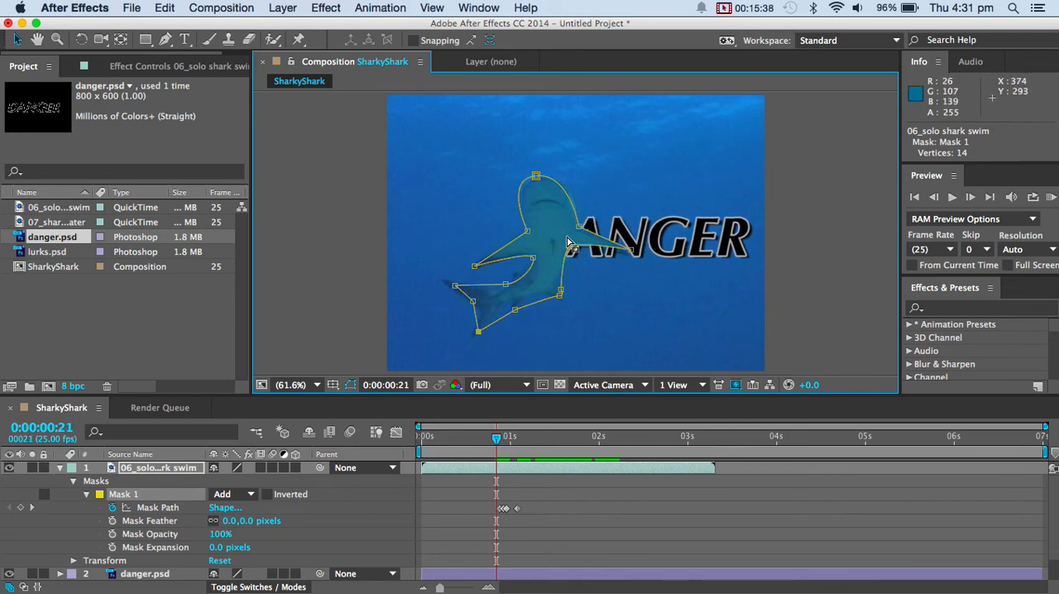
pyautogui.press('pageup')
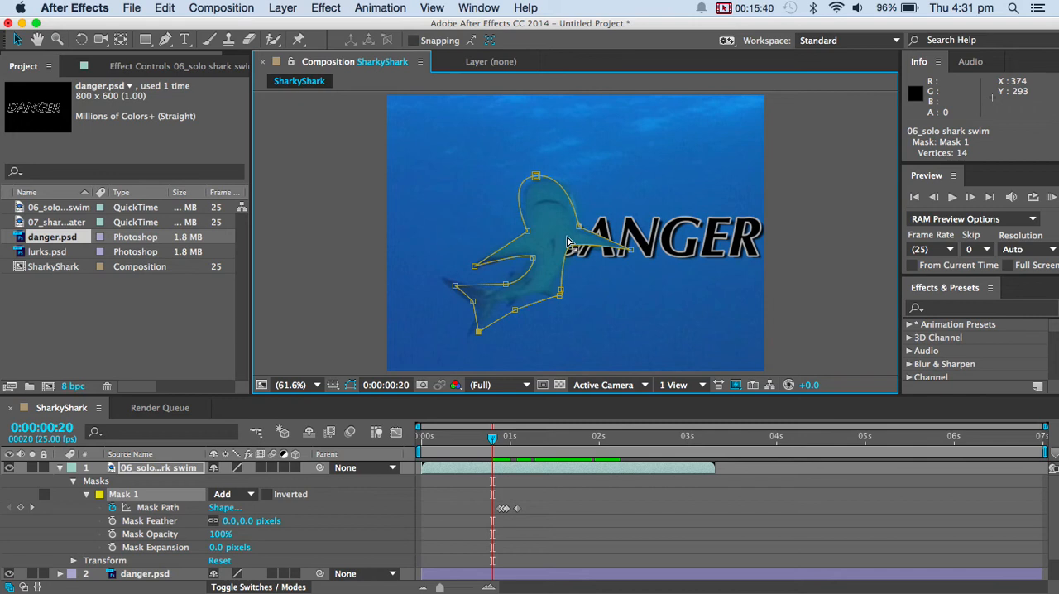
pyautogui.moveTo(536, 176); pyautogui.dragTo(550, 178)
# At 0:00:00:19, pull the lower body mask points inward and fit the tail tips and tail base to the shark.
pyautogui.press('pageup')
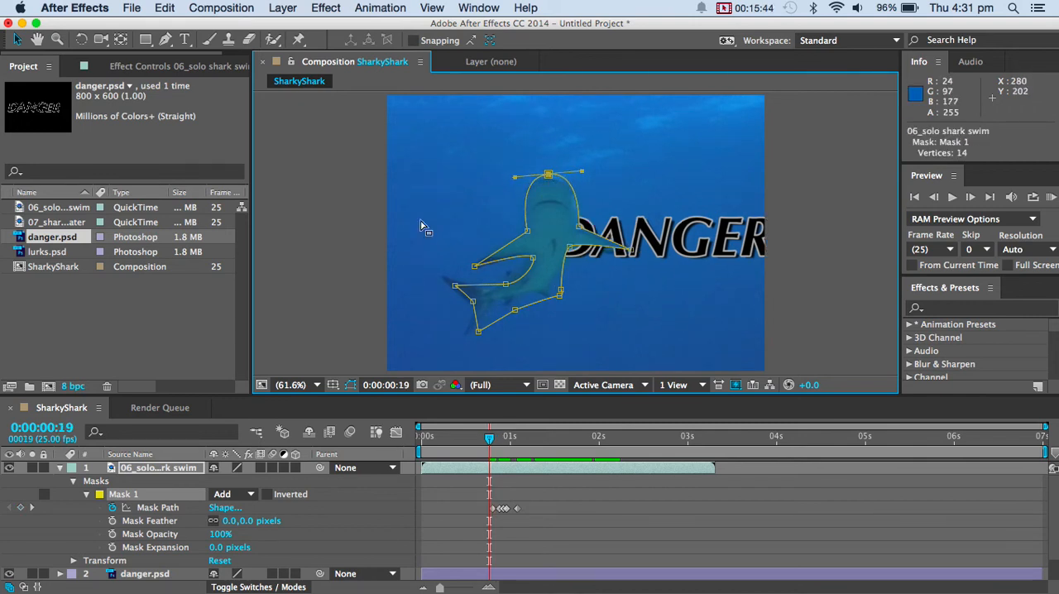
pyautogui.moveTo(560, 296); pyautogui.dragTo(537, 300)
pyautogui.click(559, 290)
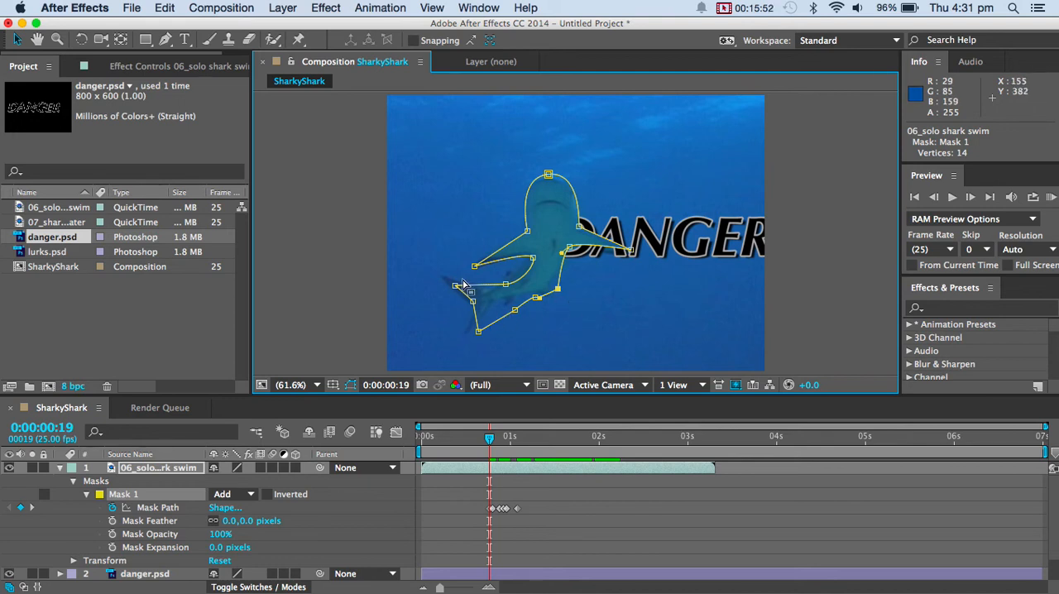
pyautogui.moveTo(459, 288); pyautogui.dragTo(447, 281)
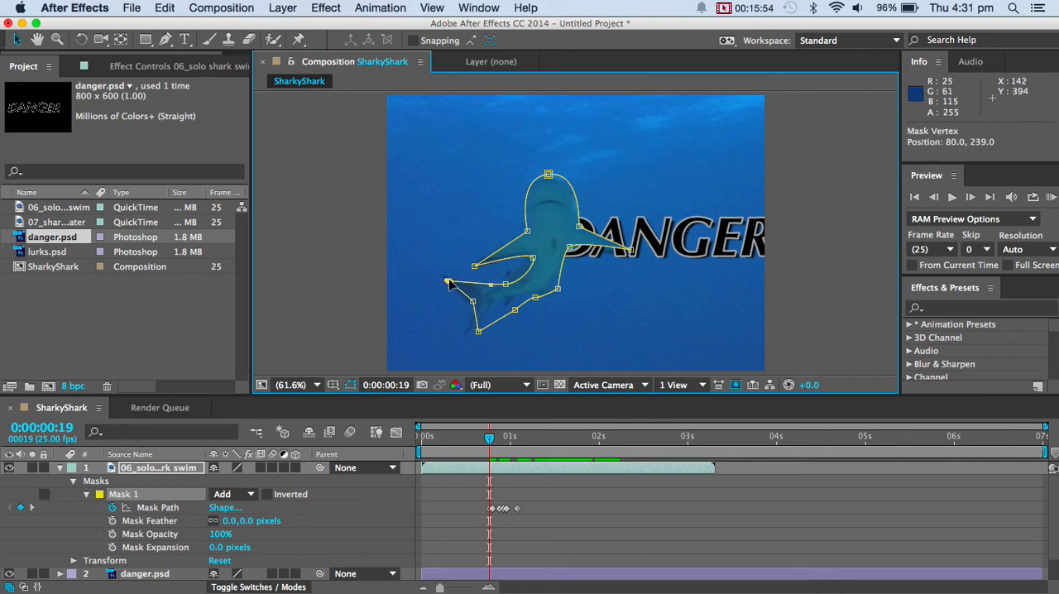
pyautogui.moveTo(479, 332); pyautogui.dragTo(505, 308)
pyautogui.moveTo(557, 287); pyautogui.dragTo(549, 288)
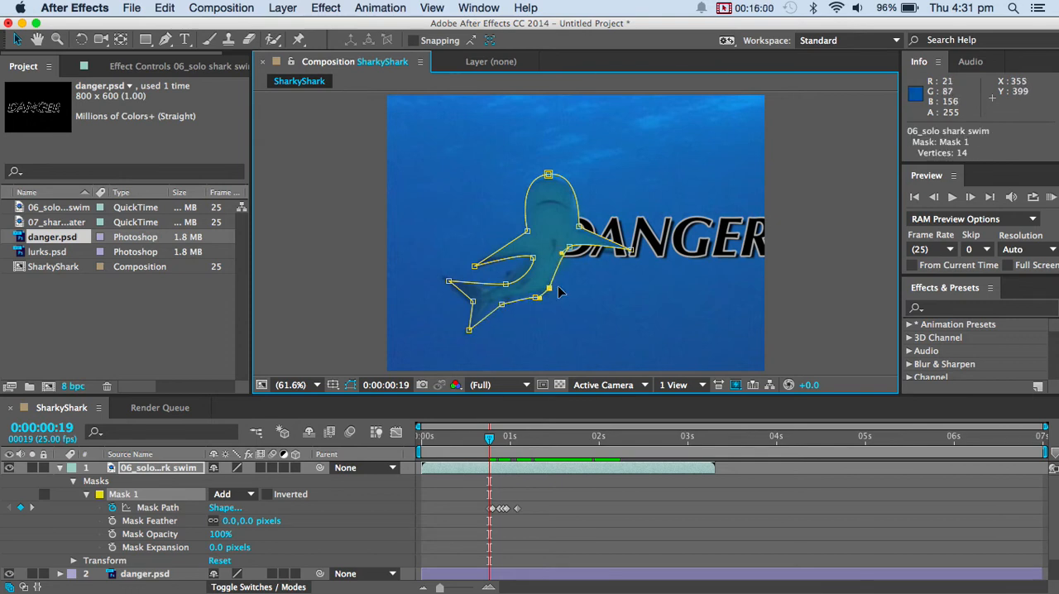
# At 0:00:00:18, lower the mask points at the top of the head and the right-hand fin tip slightly.
pyautogui.press('pageup')
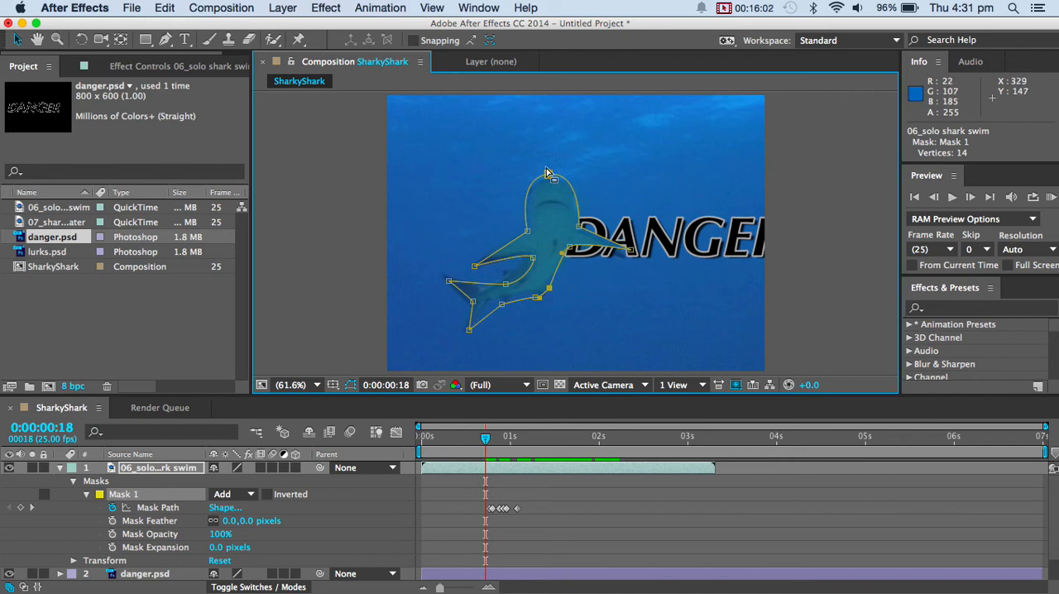
pyautogui.moveTo(546, 175); pyautogui.dragTo(548, 179)
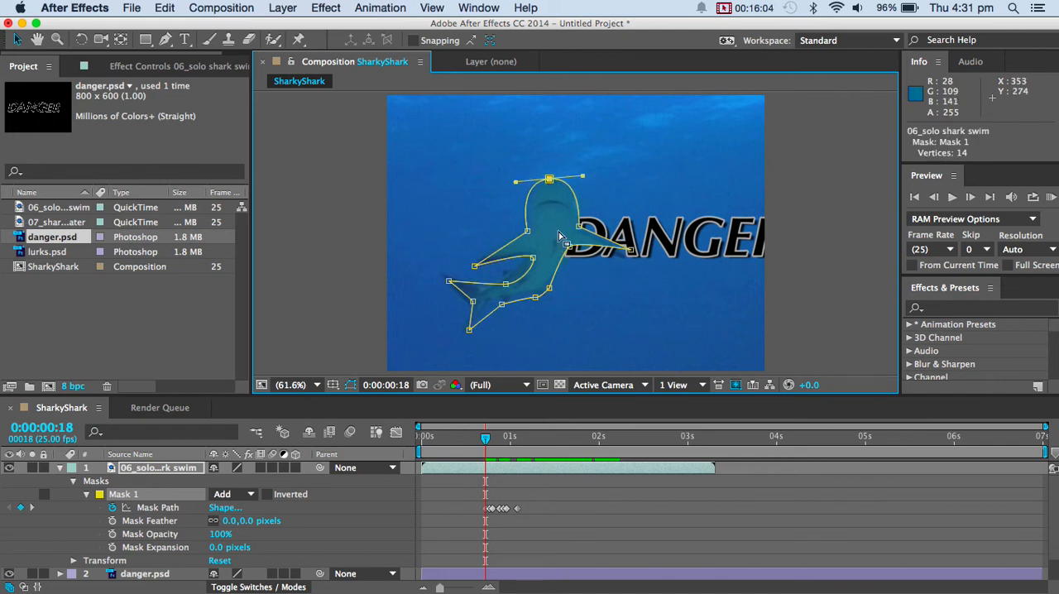
pyautogui.moveTo(628, 251); pyautogui.dragTo(630, 263)
# Step back to 0:00:00:14 and refit the mask points at the head, both fins and the tail base to the shark.
pyautogui.press('pageup')
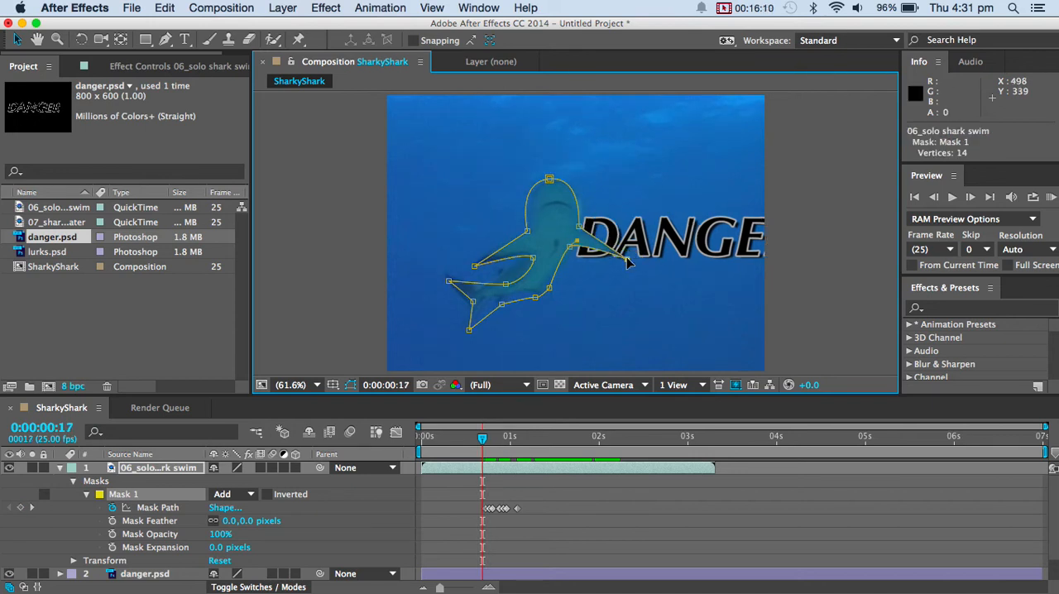
pyautogui.press('pageup')
pyautogui.press('pageup')
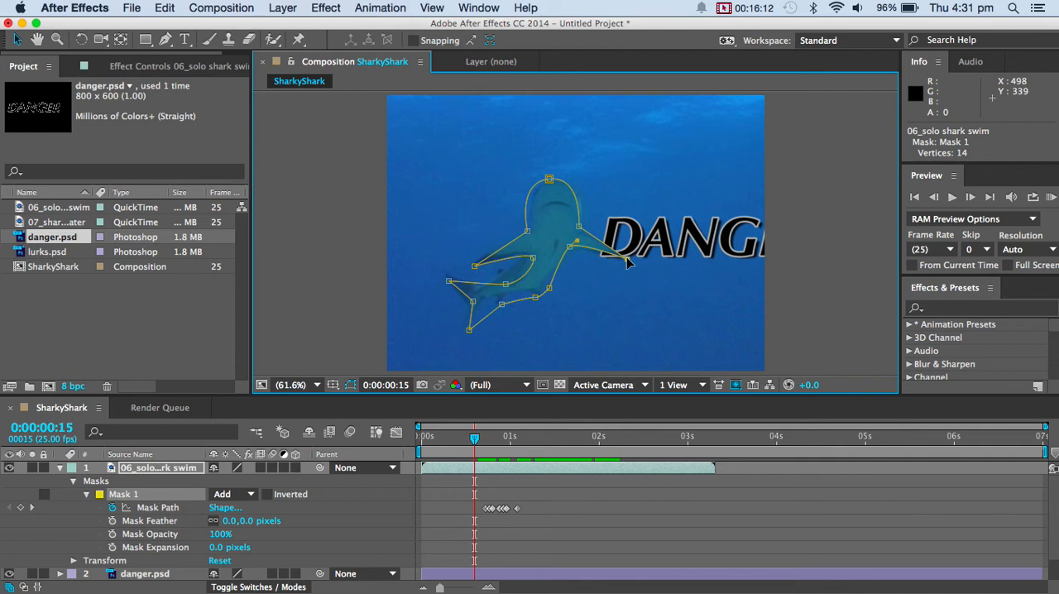
pyautogui.press('pageup')
pyautogui.moveTo(627, 262); pyautogui.dragTo(621, 263)
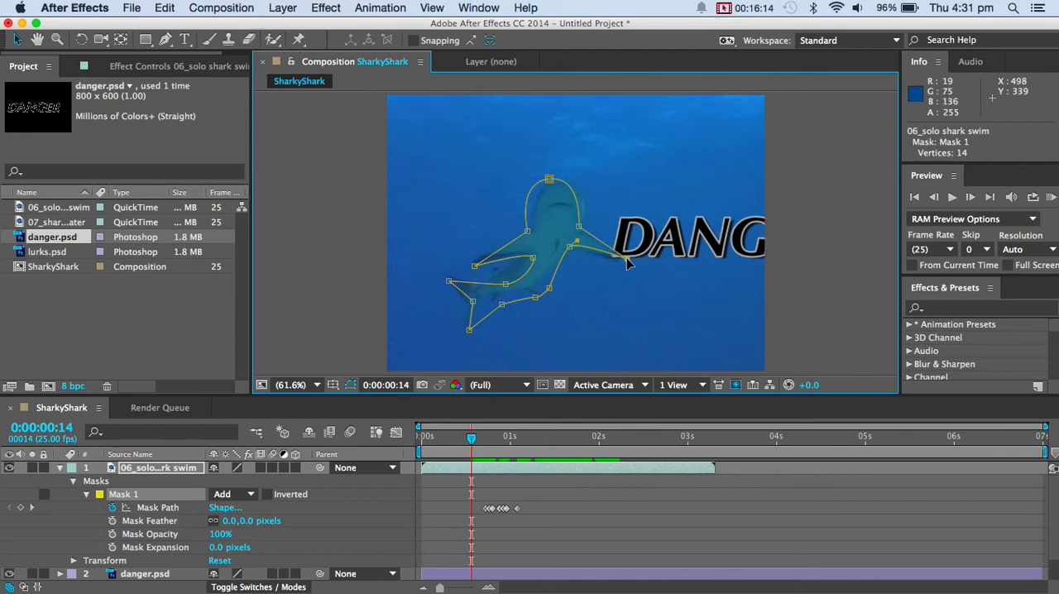
pyautogui.moveTo(549, 179); pyautogui.dragTo(562, 180)
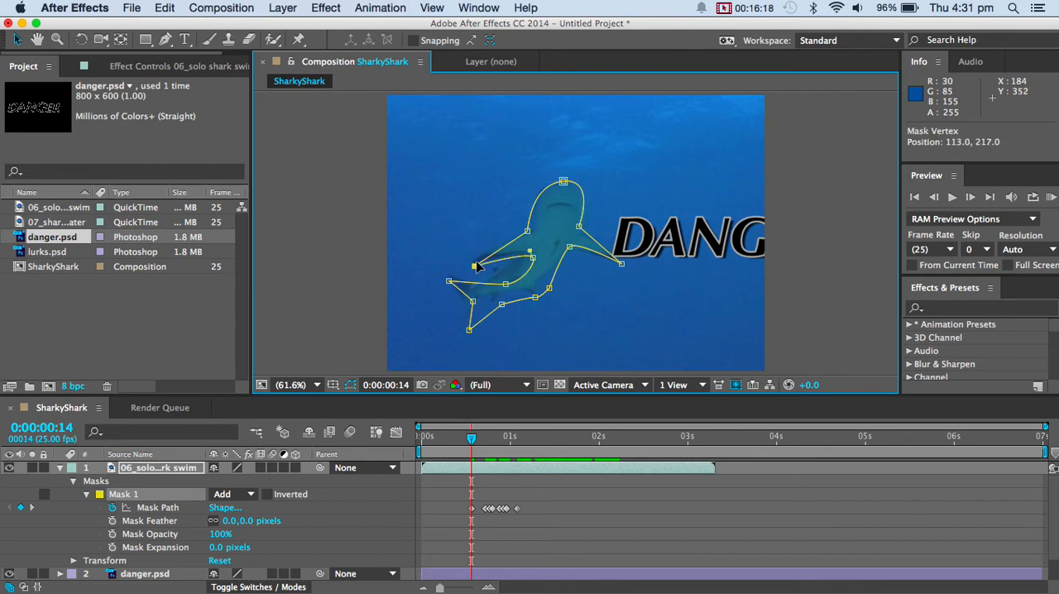
pyautogui.moveTo(476, 265); pyautogui.dragTo(495, 301)
pyautogui.click(496, 305)
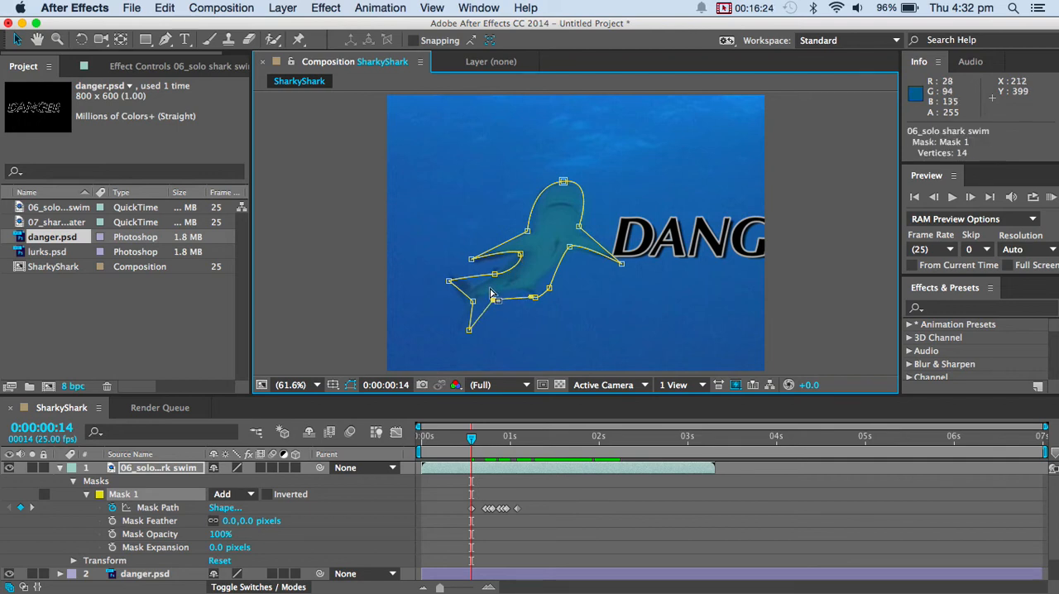
# Advance to 0:00:01:03 and move the mask points at the left-hand fin's lower joint and upper tail base inward to the body.
pyautogui.press('pagedown')
pyautogui.press('pagedown')
pyautogui.press('pagedown')
pyautogui.press('pagedown')
pyautogui.press('pagedown')
pyautogui.press('pagedown')
pyautogui.press('pagedown')
pyautogui.press('pagedown')
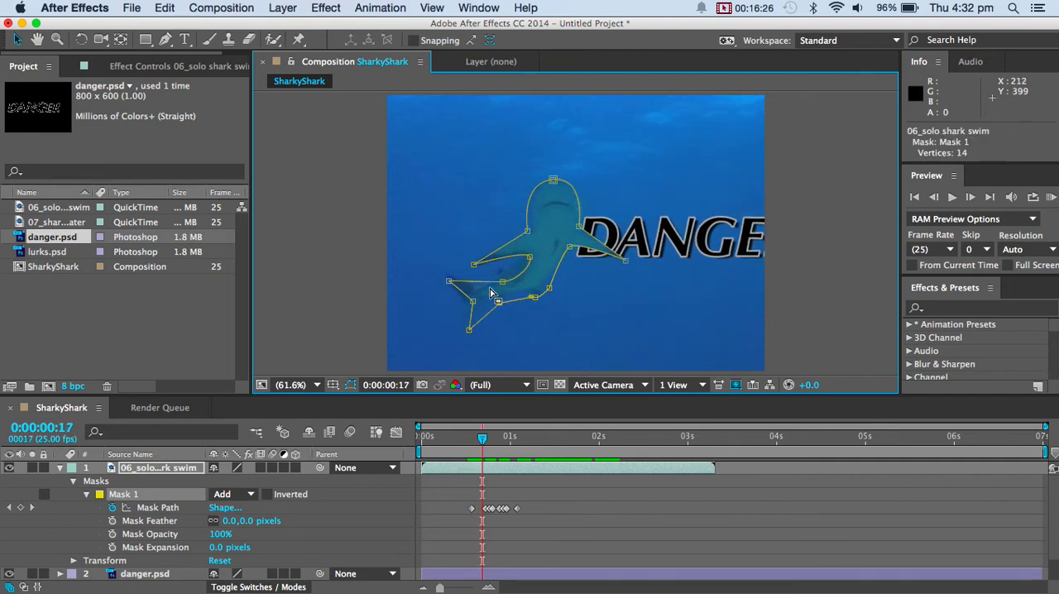
pyautogui.press('pagedown')
pyautogui.press('pagedown')
pyautogui.press('pagedown')
pyautogui.press('pagedown')
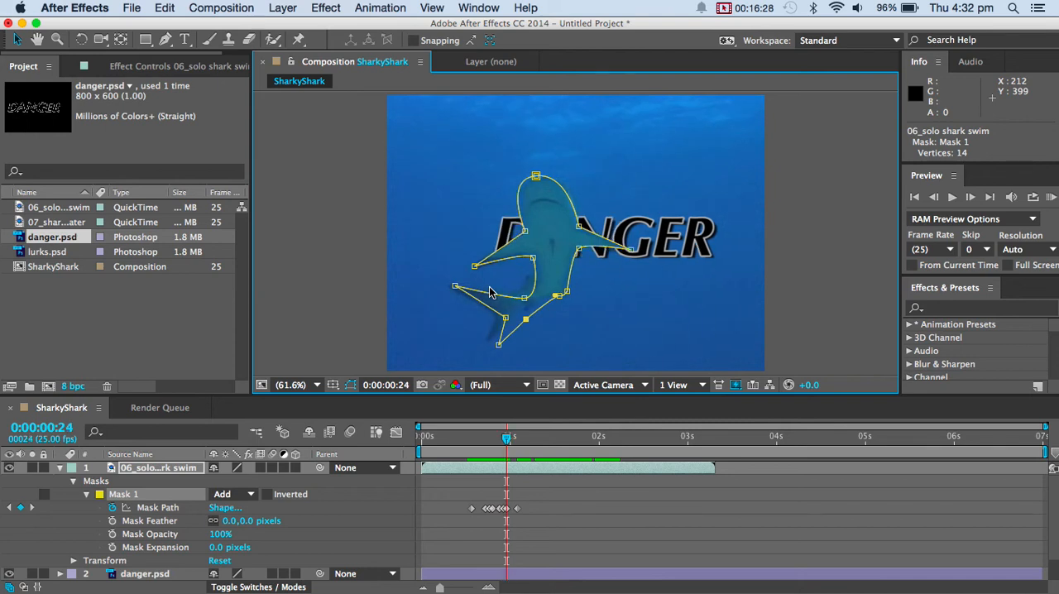
pyautogui.press('pagedown')
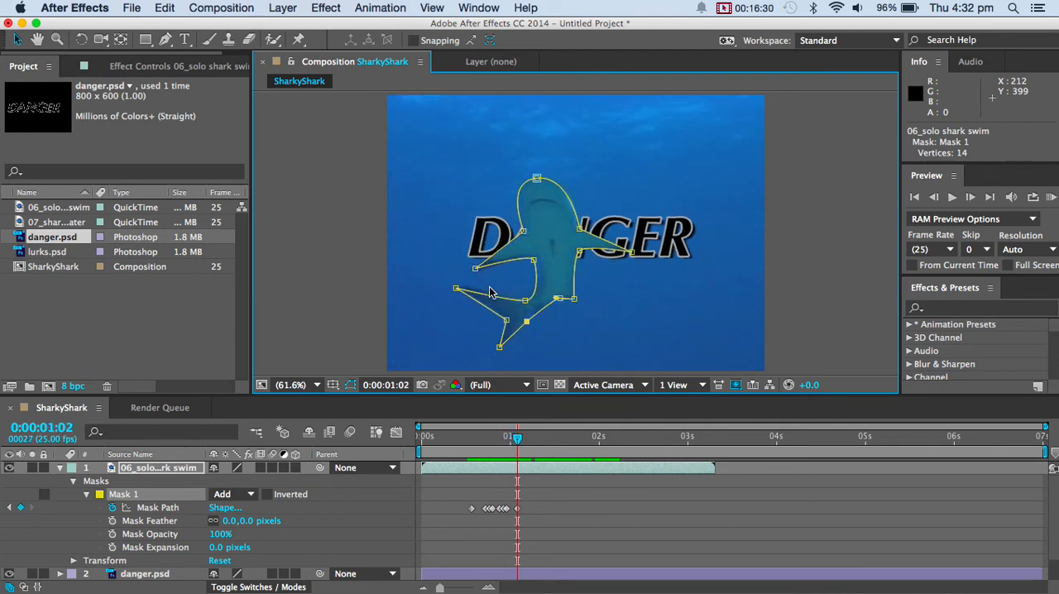
pyautogui.press('pagedown')
pyautogui.press('pageup')
pyautogui.press('pagedown')
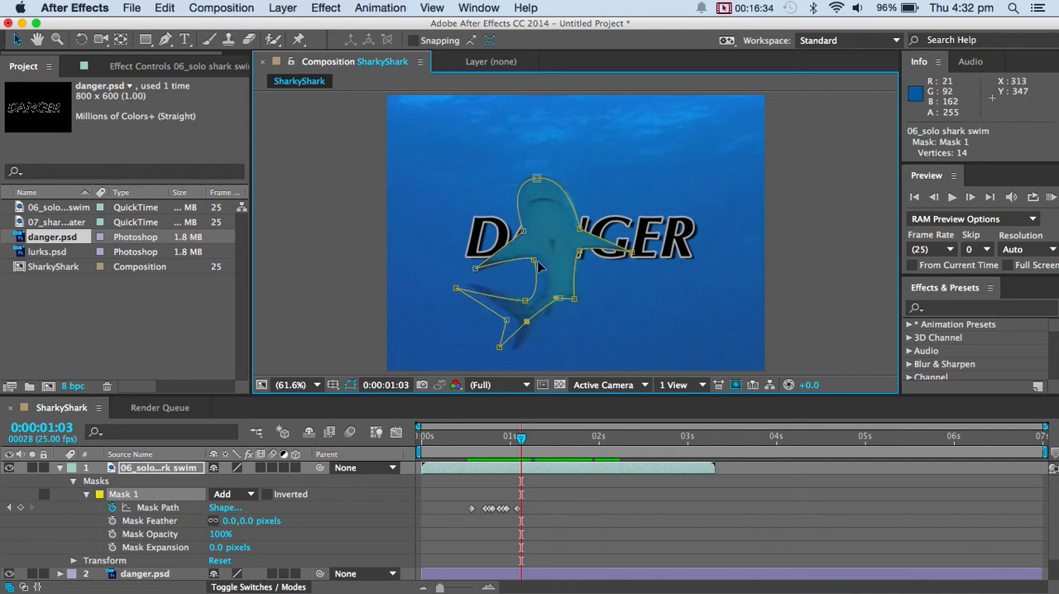
pyautogui.moveTo(534, 260); pyautogui.dragTo(540, 259)
pyautogui.moveTo(525, 301); pyautogui.dragTo(536, 295)
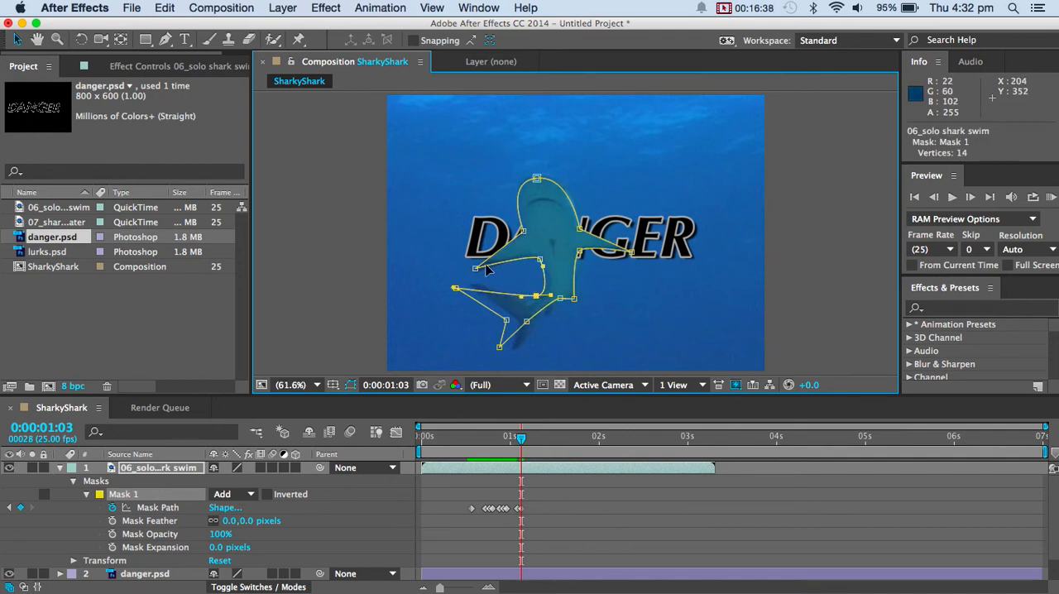
# Shift the head's top mask point slightly up and right at 0:00:01:05, and move the left-hand fin tip inward at 0:00:01:06.
pyautogui.press('pagedown')
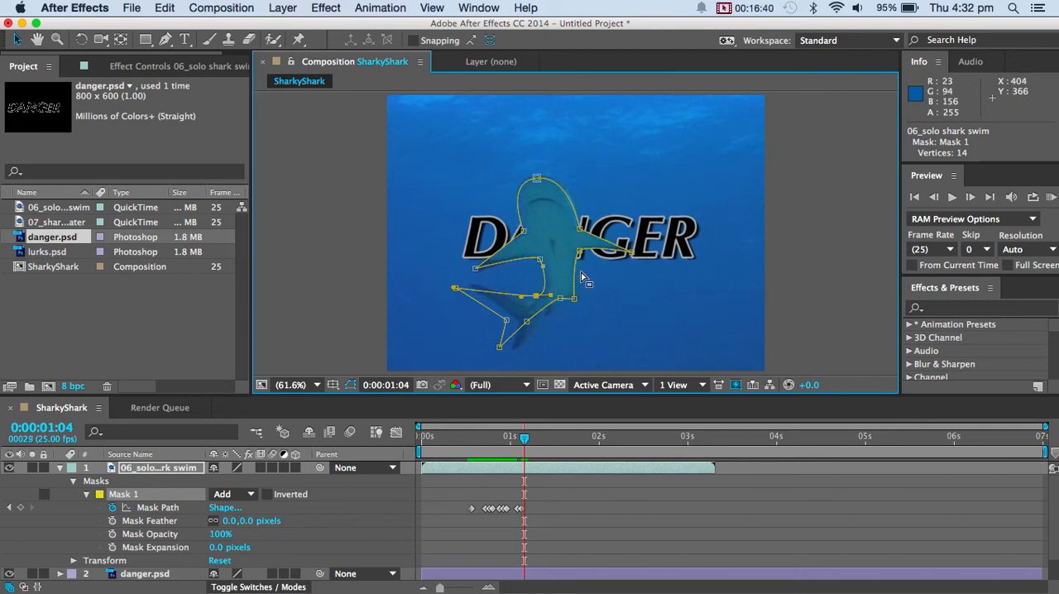
pyautogui.press('pagedown')
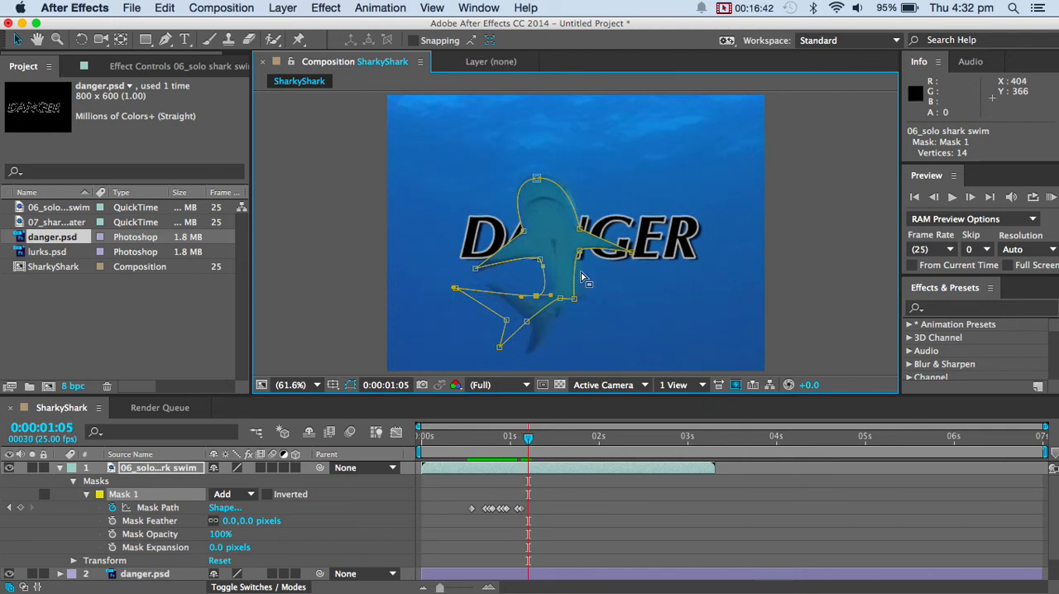
pyautogui.moveTo(537, 179); pyautogui.dragTo(543, 176)
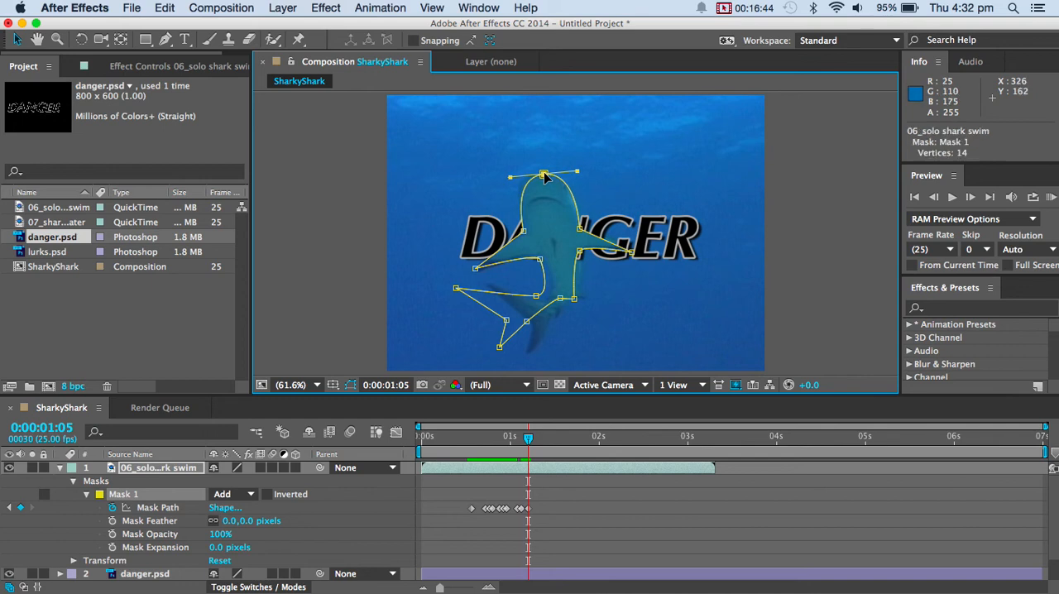
pyautogui.press('pagedown')
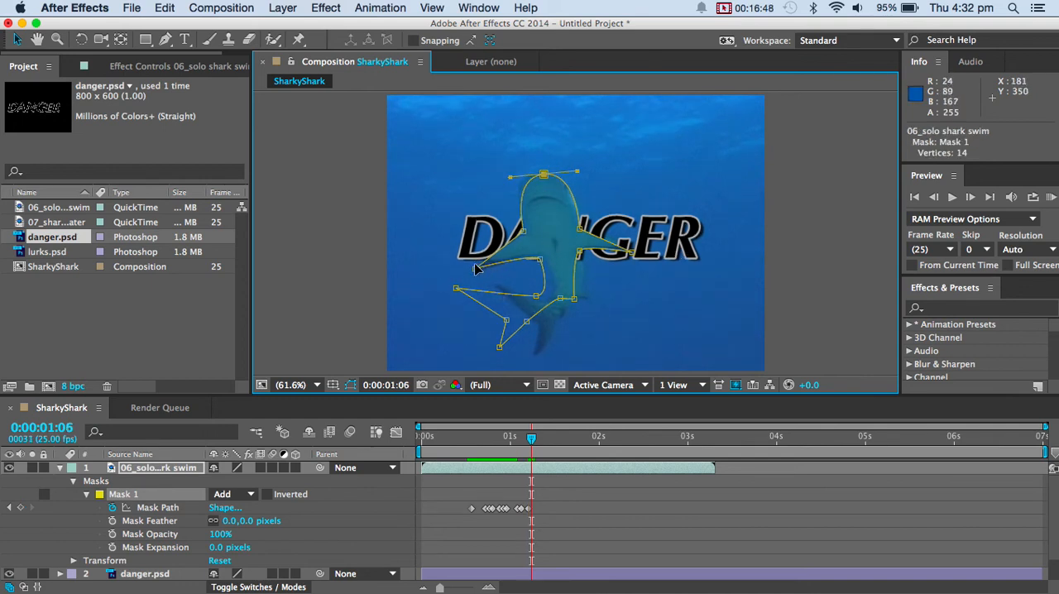
pyautogui.moveTo(475, 268); pyautogui.dragTo(484, 270)
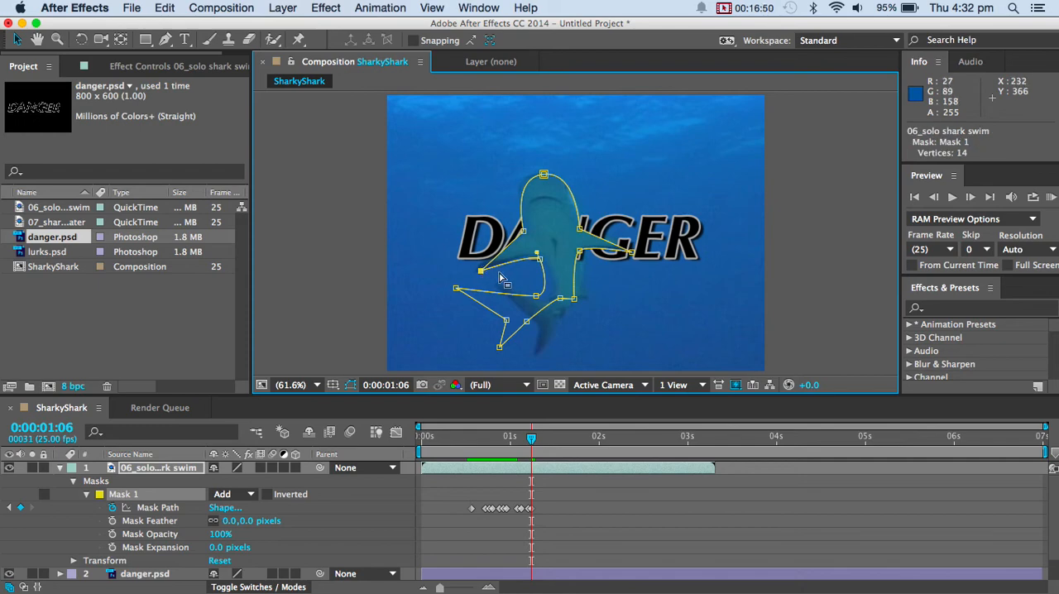
# Advance to 0:00:01:08 and shift the mask point at the top of the head slightly up and left.
pyautogui.scroll(-5, 501, 276)
pyautogui.press('/')
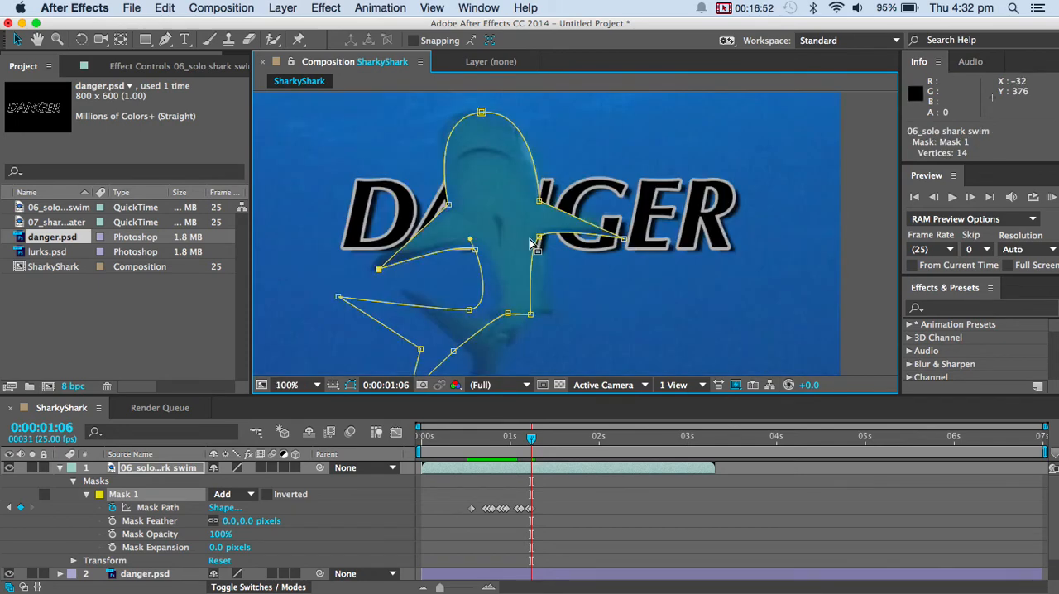
pyautogui.press('pagedown')
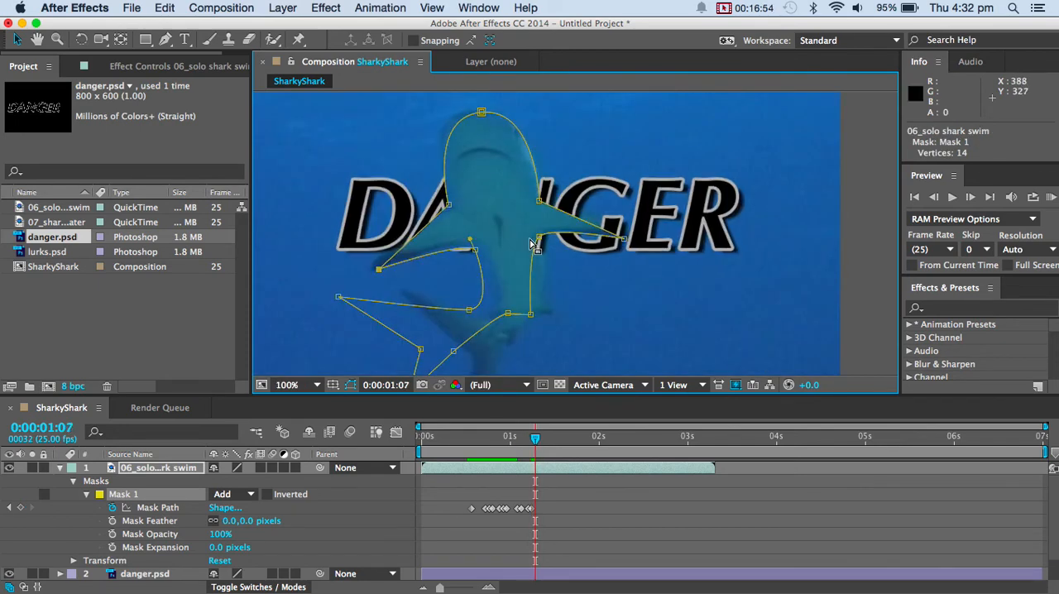
pyautogui.press('pagedown')
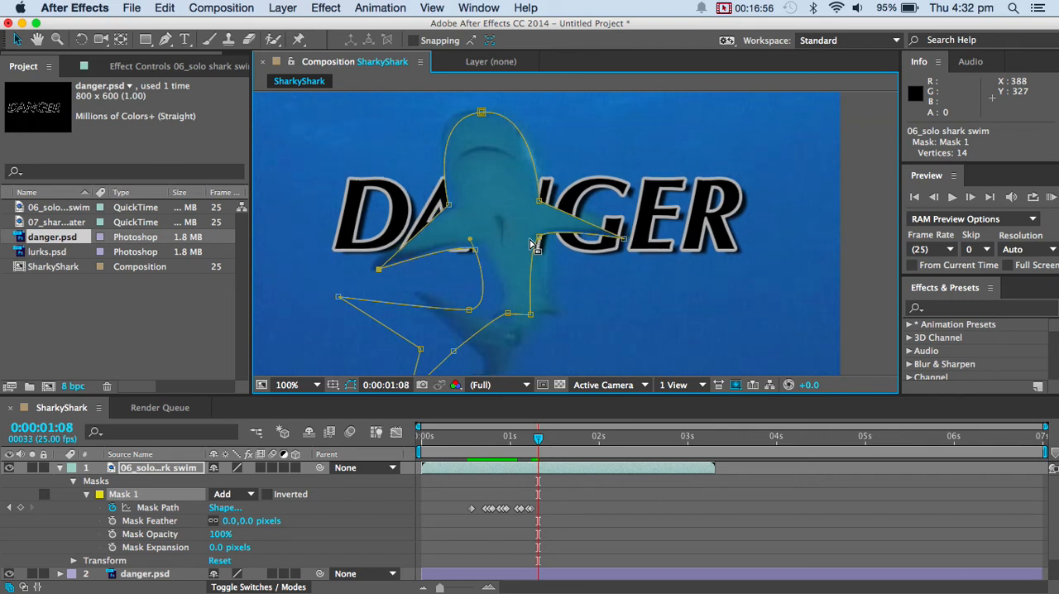
pyautogui.moveTo(481, 111); pyautogui.dragTo(476, 110)
# At 0:00:01:09, adjust the mask points at the right-hand fin's upper joint, the top of the head and the lower body corner.
pyautogui.press('pagedown')
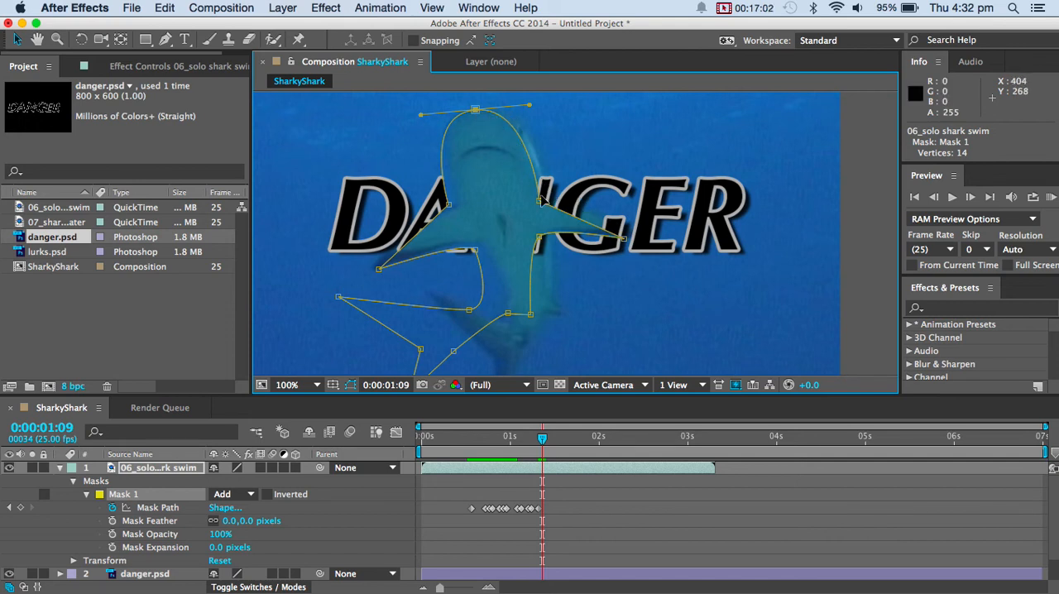
pyautogui.moveTo(540, 200); pyautogui.dragTo(547, 192)
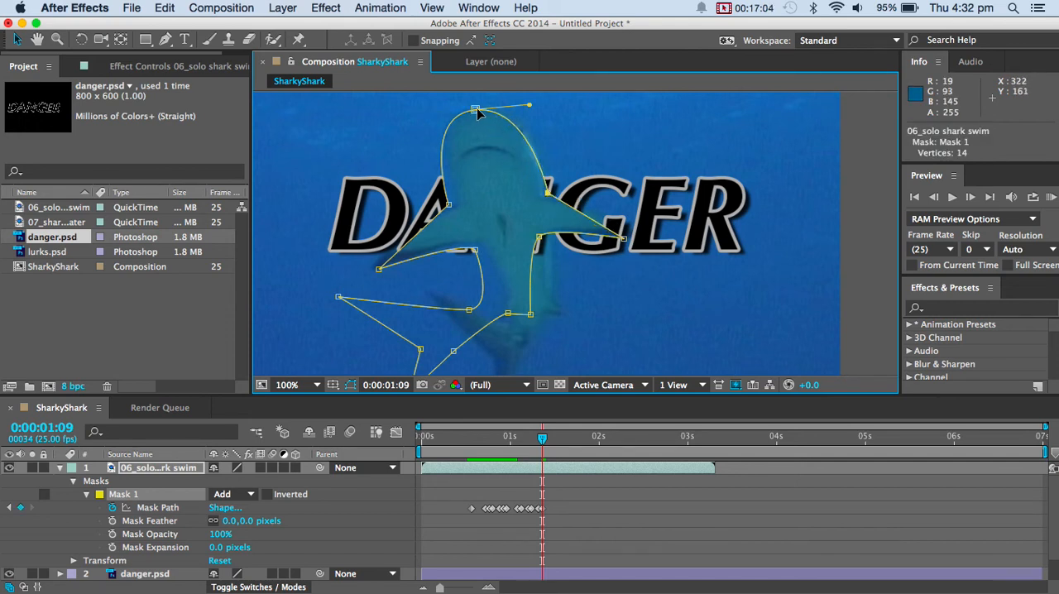
pyautogui.moveTo(476, 109); pyautogui.dragTo(481, 108)
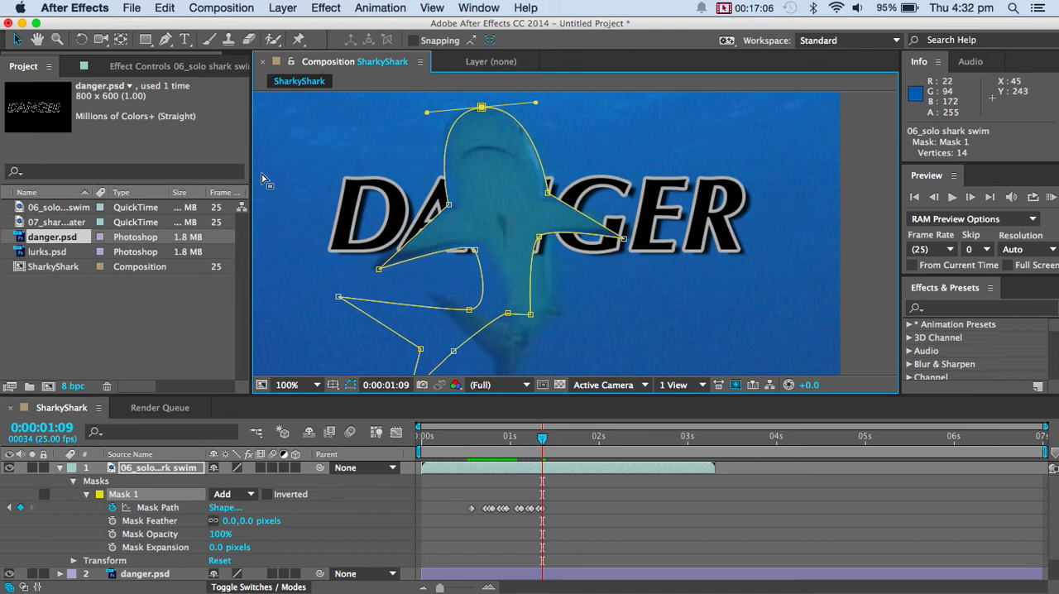
pyautogui.moveTo(530, 314); pyautogui.dragTo(552, 311)
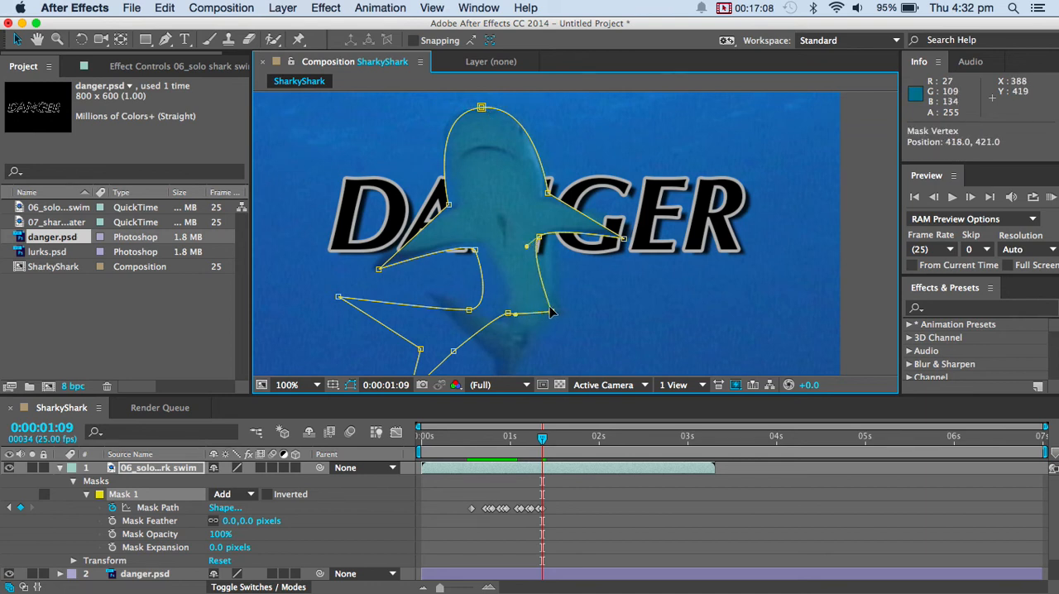
# At 0:00:01:09, move the right-hand fin's lower joint mask point outward and the upper tail base point inward to the shark's body.
pyautogui.moveTo(539, 238); pyautogui.dragTo(552, 238)
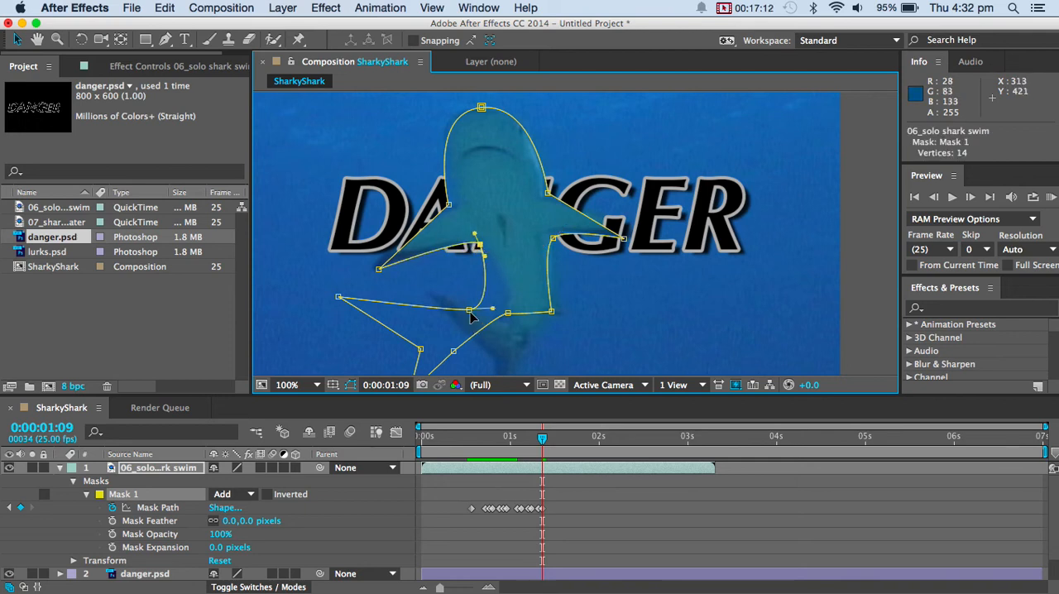
pyautogui.moveTo(470, 310); pyautogui.dragTo(540, 335)
pyautogui.scroll(2, 541, 330)
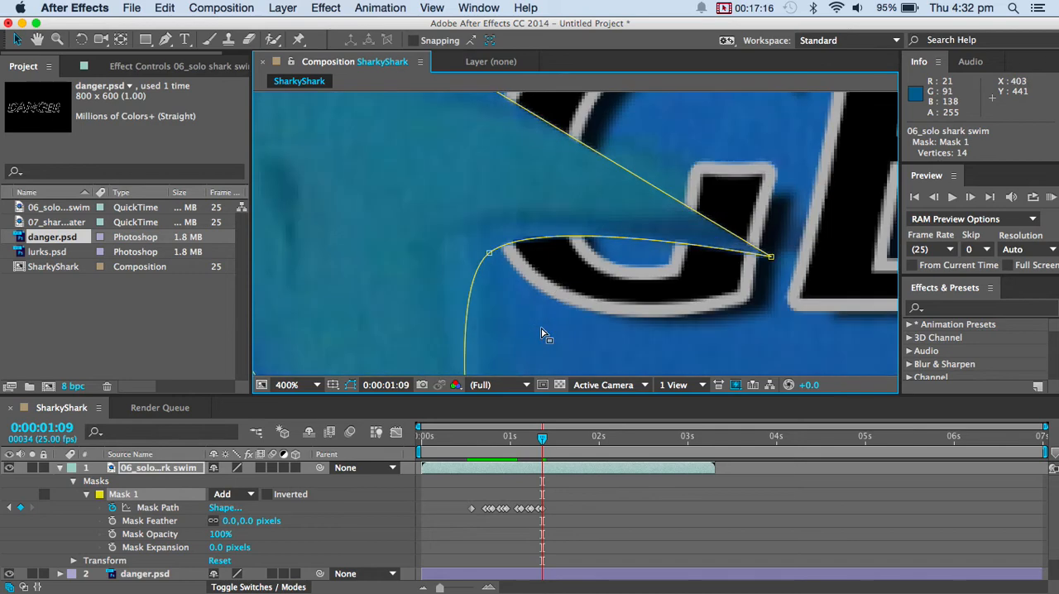
pyautogui.scroll(-3, 542, 334)
# Pull the mask points around the tail base and left-hand tail fin in toward the shark's tail at 0:00:01:09.
pyautogui.moveTo(517, 298); pyautogui.dragTo(554, 302)
pyautogui.moveTo(491, 318); pyautogui.dragTo(538, 325)
pyautogui.moveTo(499, 295); pyautogui.dragTo(532, 300)
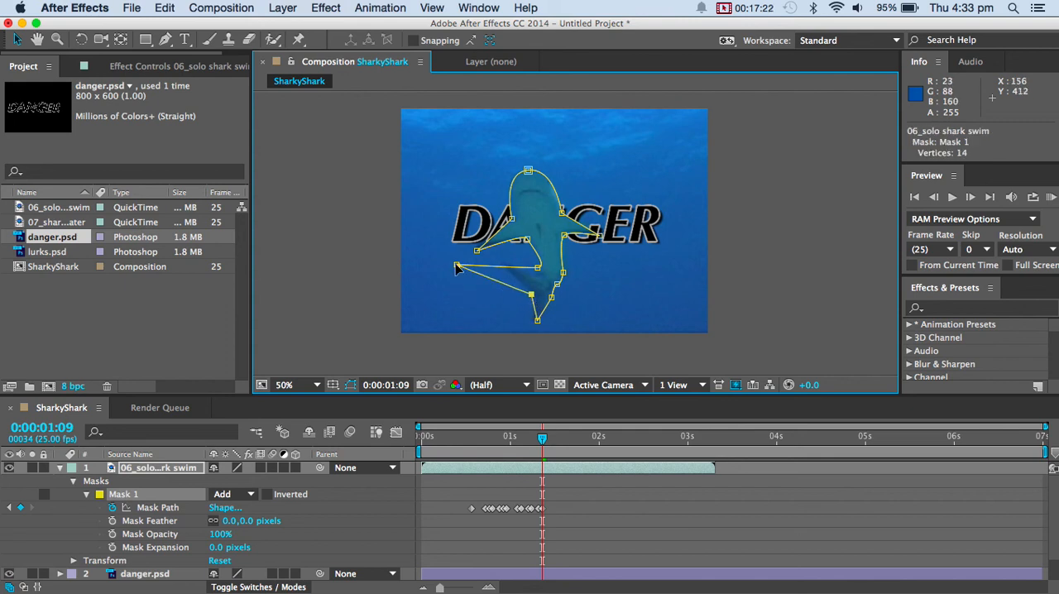
pyautogui.moveTo(457, 268); pyautogui.dragTo(540, 280)
# Move the left-hand fin's upper joint inward at 0:00:01:10, and shift the head top and right-hand body mask points right at 0:00:01:11.
pyautogui.press('pagedown')
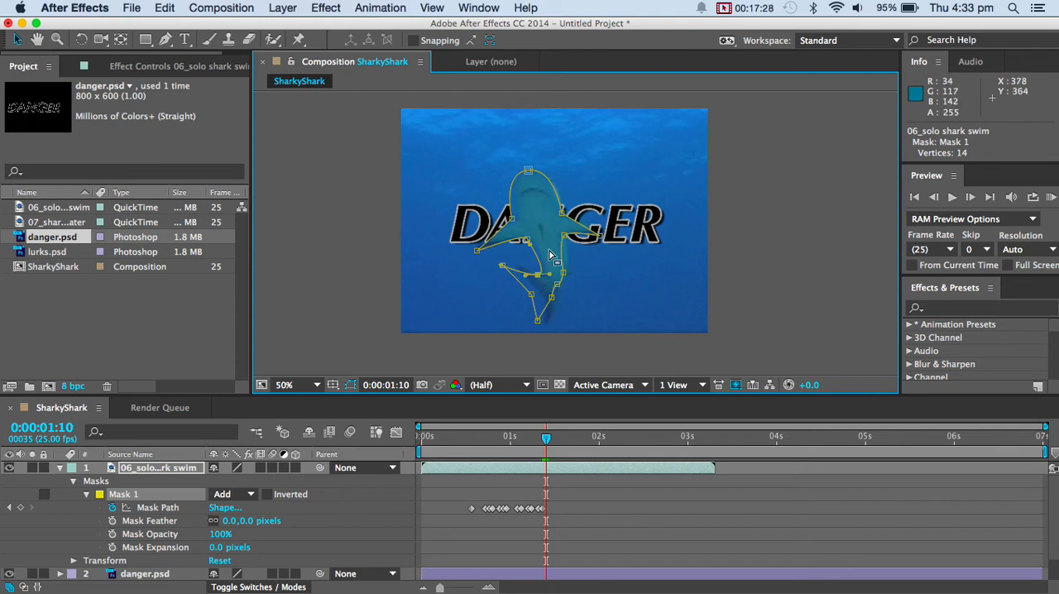
pyautogui.moveTo(516, 221); pyautogui.dragTo(521, 226)
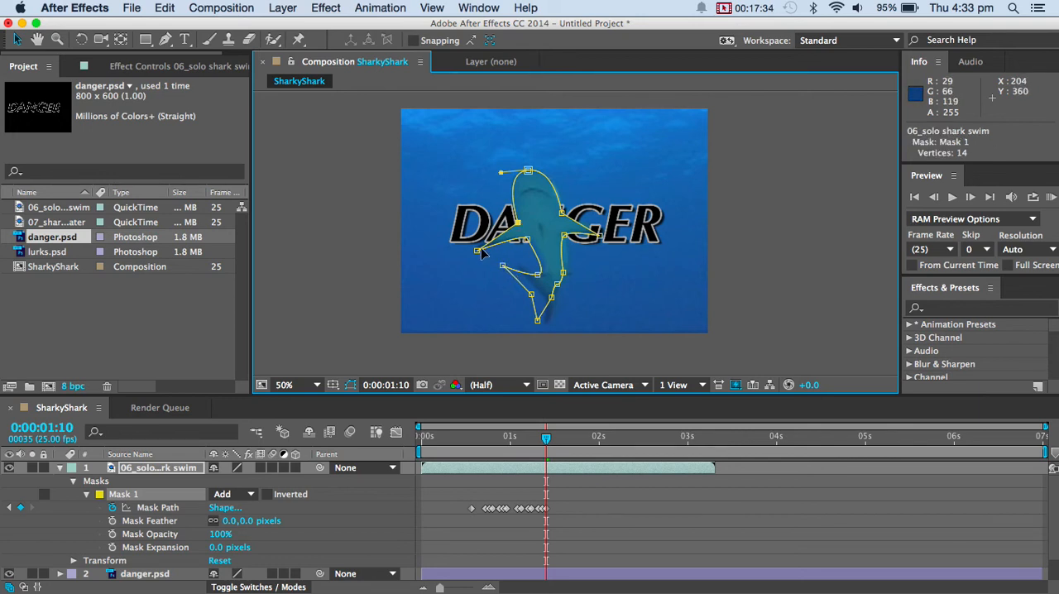
pyautogui.press('pagedown')
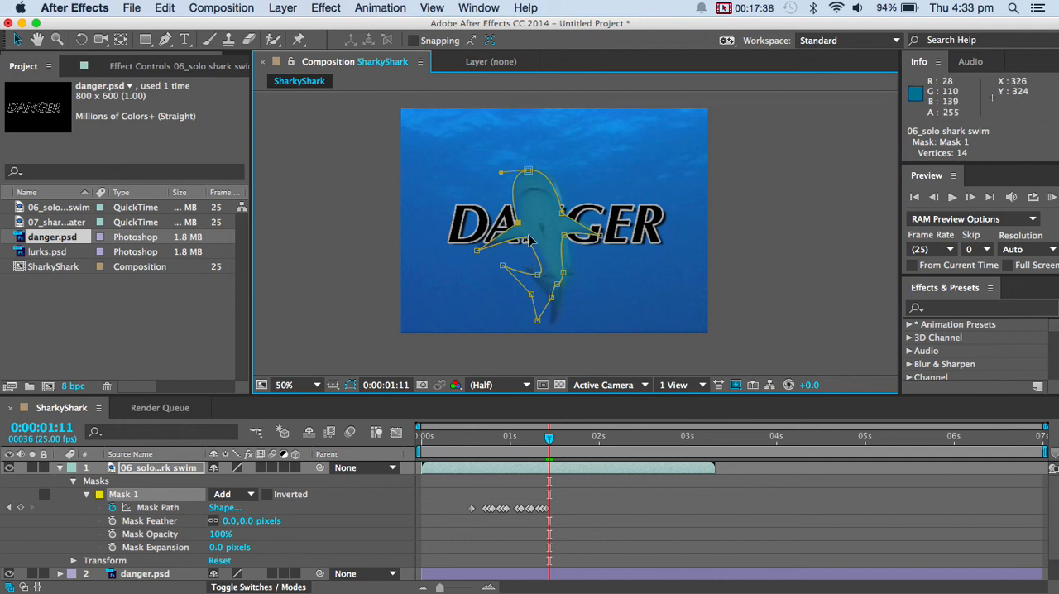
pyautogui.moveTo(560, 212); pyautogui.dragTo(565, 214)
pyautogui.moveTo(527, 171); pyautogui.dragTo(531, 170)
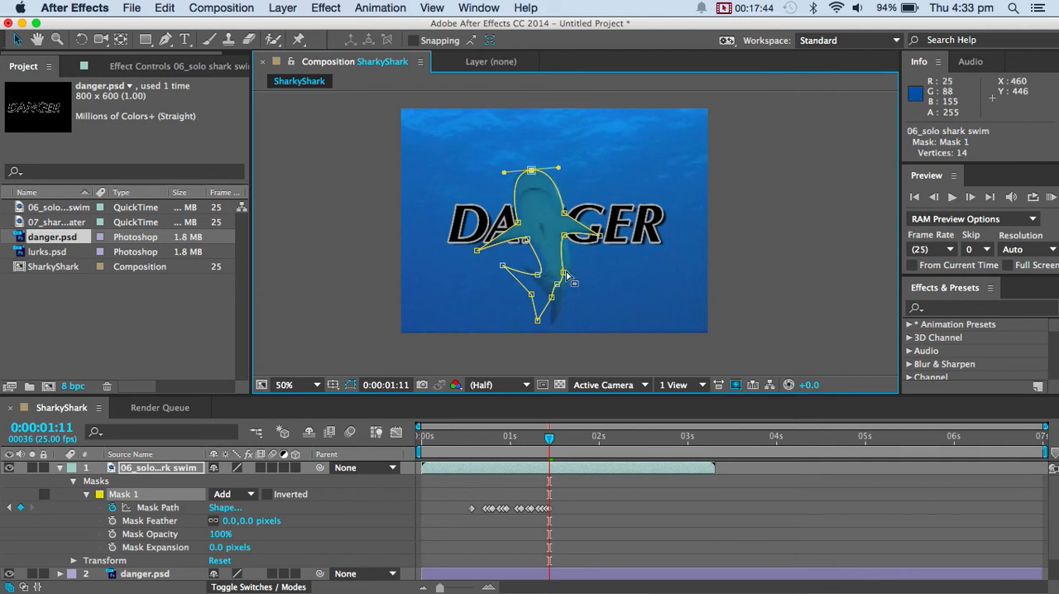
pyautogui.moveTo(563, 272); pyautogui.dragTo(575, 275)
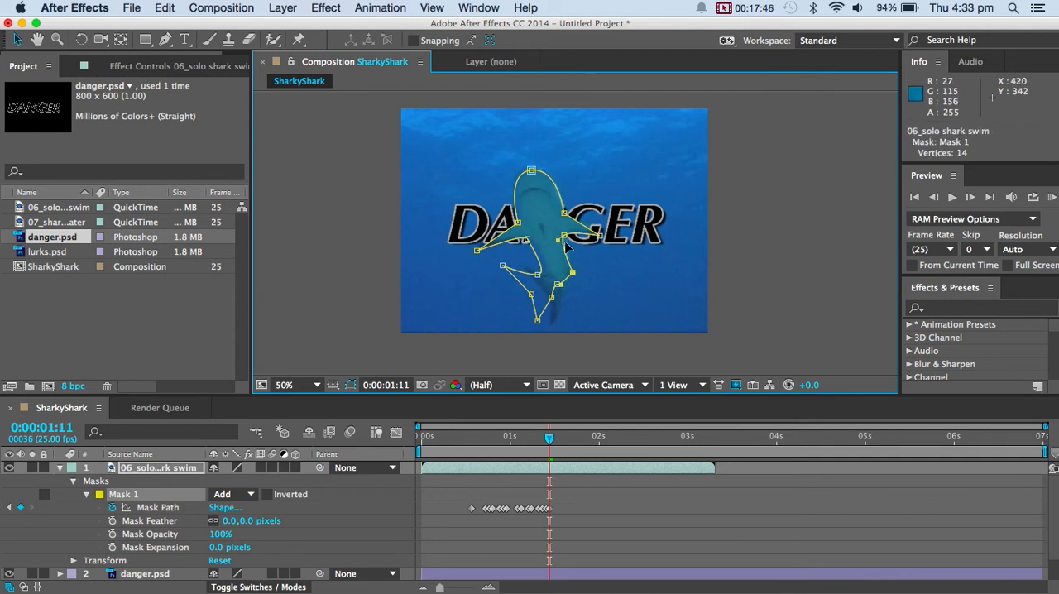
pyautogui.click(570, 239)
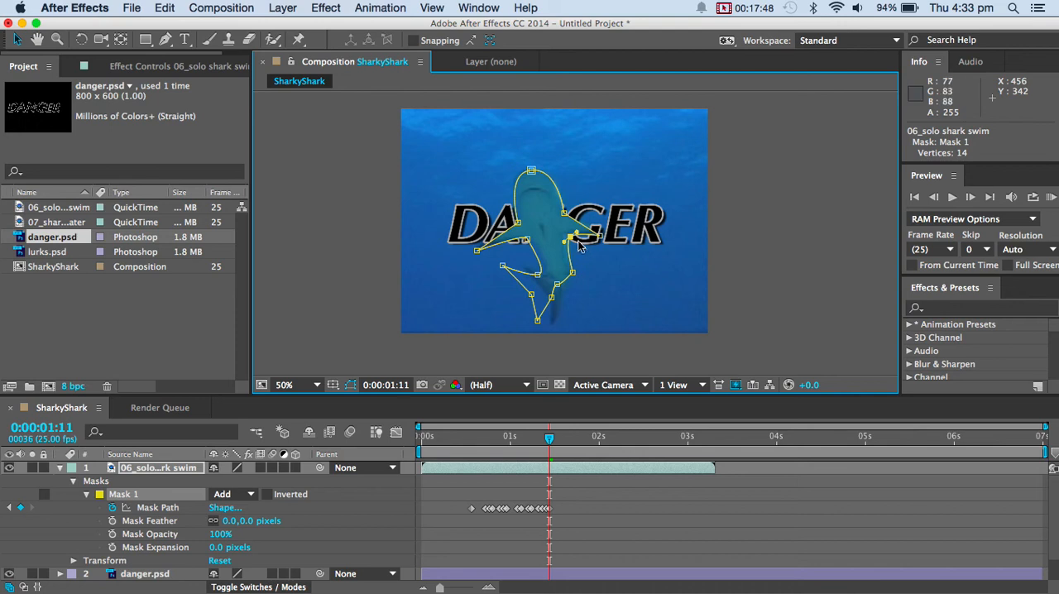
# At 0:00:01:12, nudge the left-hand fin's upper joint and move the tail's mask points right to follow the tail.
pyautogui.press('pagedown')
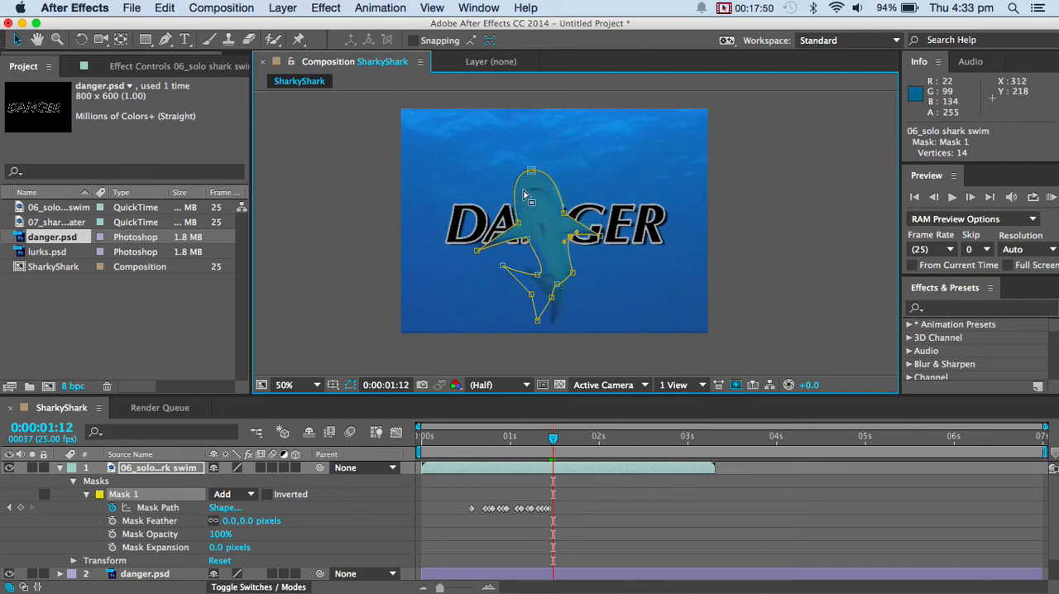
pyautogui.moveTo(520, 223); pyautogui.dragTo(518, 225)
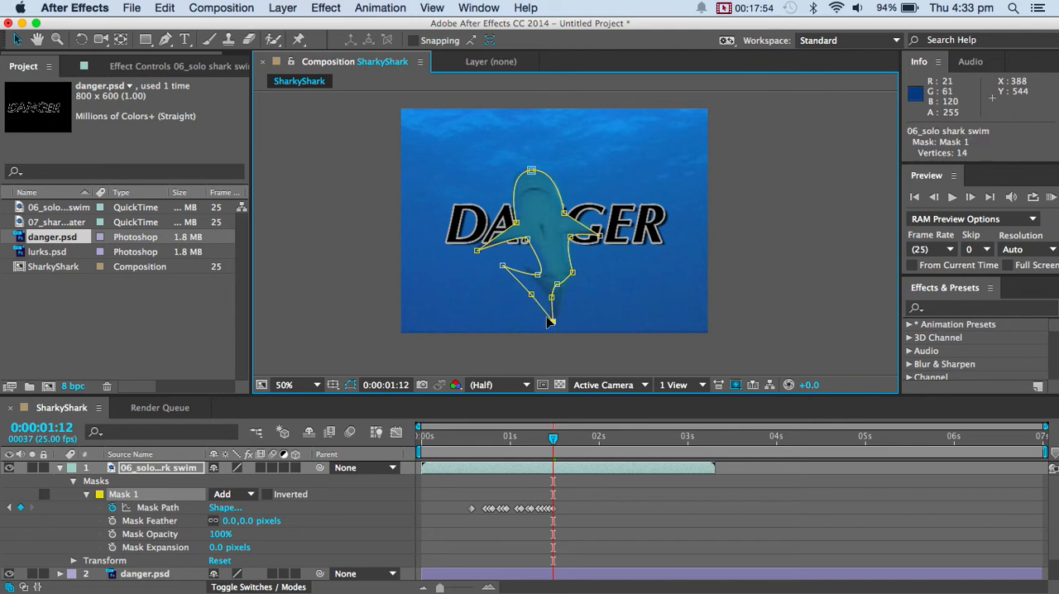
pyautogui.moveTo(535, 298); pyautogui.dragTo(547, 302)
pyautogui.moveTo(503, 266); pyautogui.dragTo(523, 271)
# Shift the head's top mask point up and right at 0:00:01:13, and refit the lower body and tail points at 0:00:01:14.
pyautogui.press('pagedown')
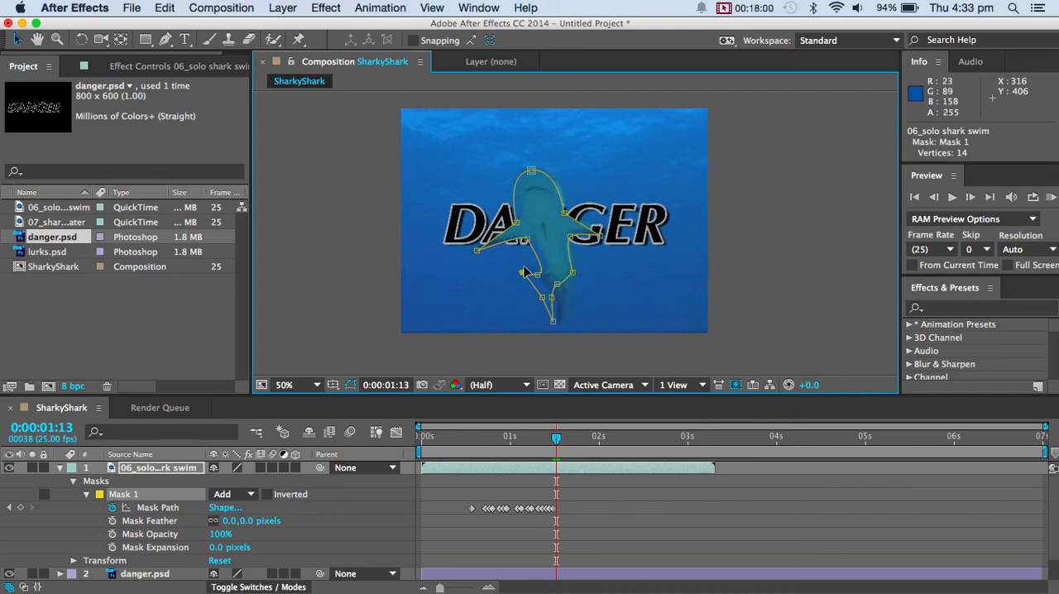
pyautogui.moveTo(532, 171); pyautogui.dragTo(537, 168)
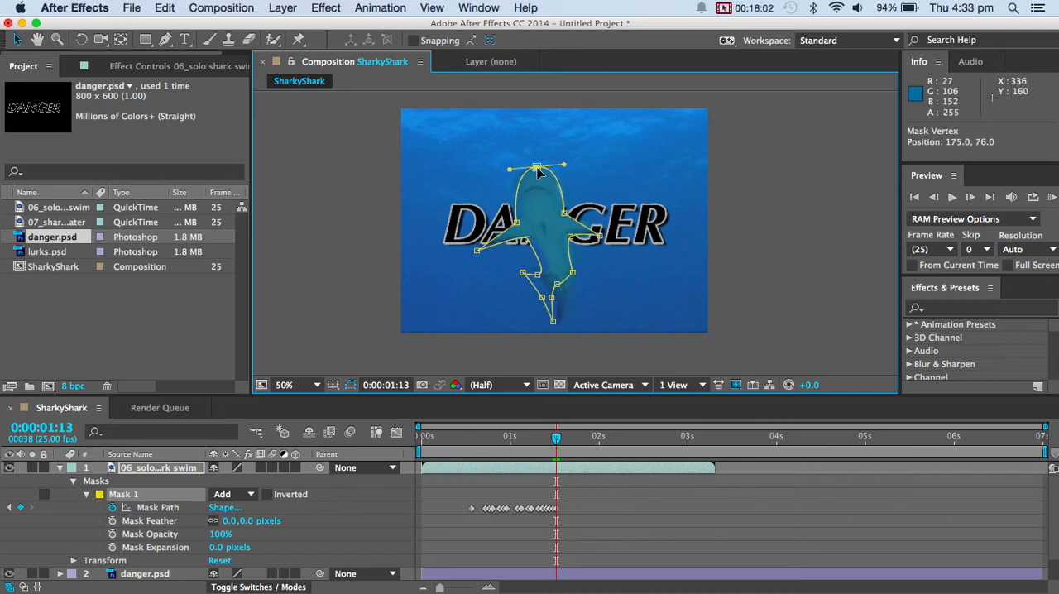
pyautogui.press('pagedown')
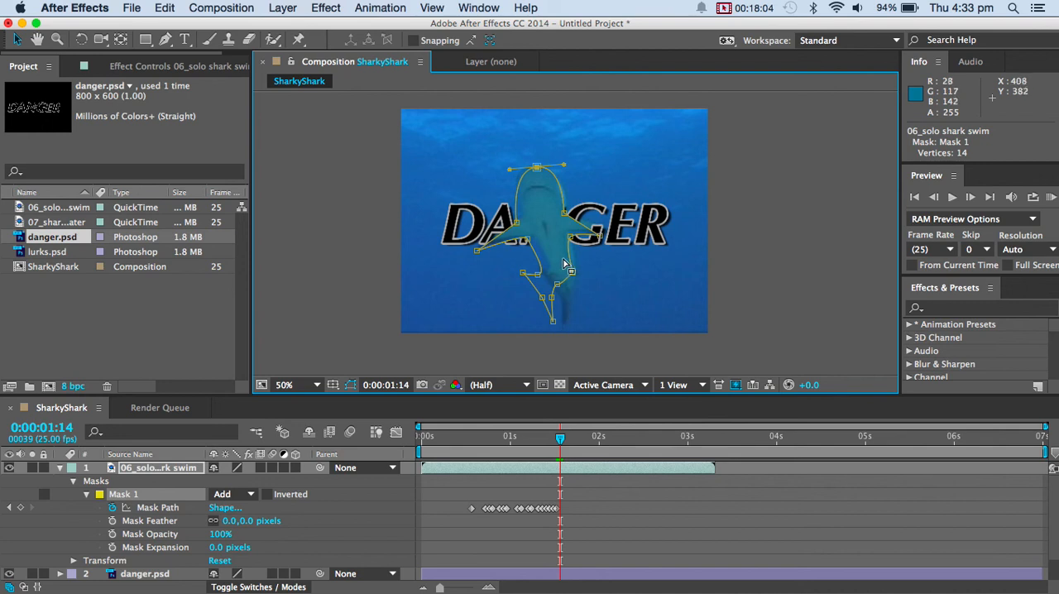
pyautogui.moveTo(571, 271)
pyautogui.mouseDown()
pyautogui.moveTo(579, 276)
pyautogui.moveTo(544, 274)
pyautogui.moveTo(567, 299)
pyautogui.moveTo(578, 285)
pyautogui.mouseUp()
pyautogui.moveTo(553, 321); pyautogui.dragTo(540, 274)
# Deselect the shark layer and scrub back to 0:00:01:09 to review the mask animation.
pyautogui.press('super+t')
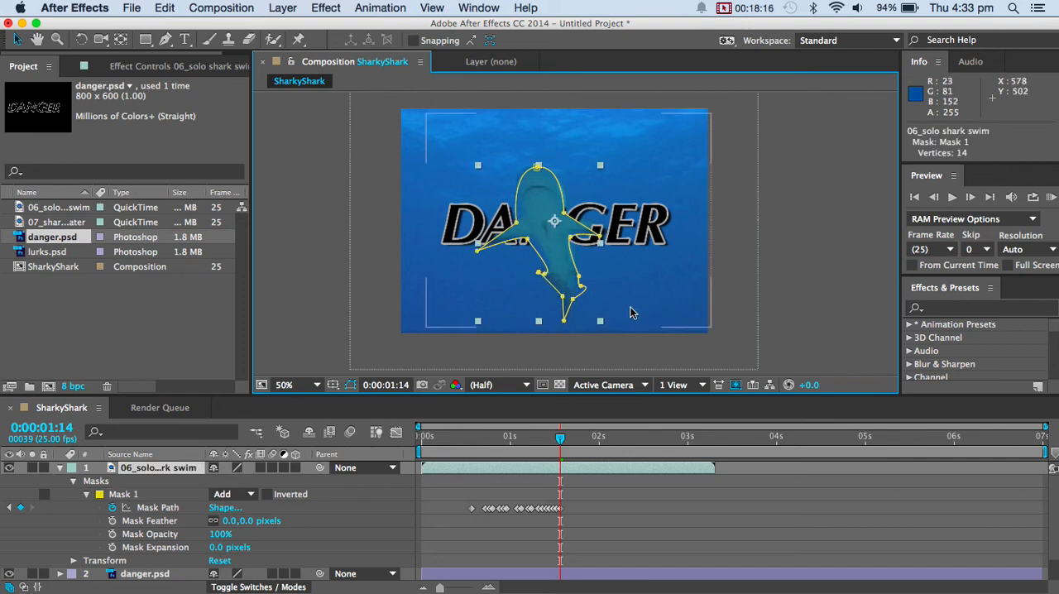
pyautogui.click(530, 526)
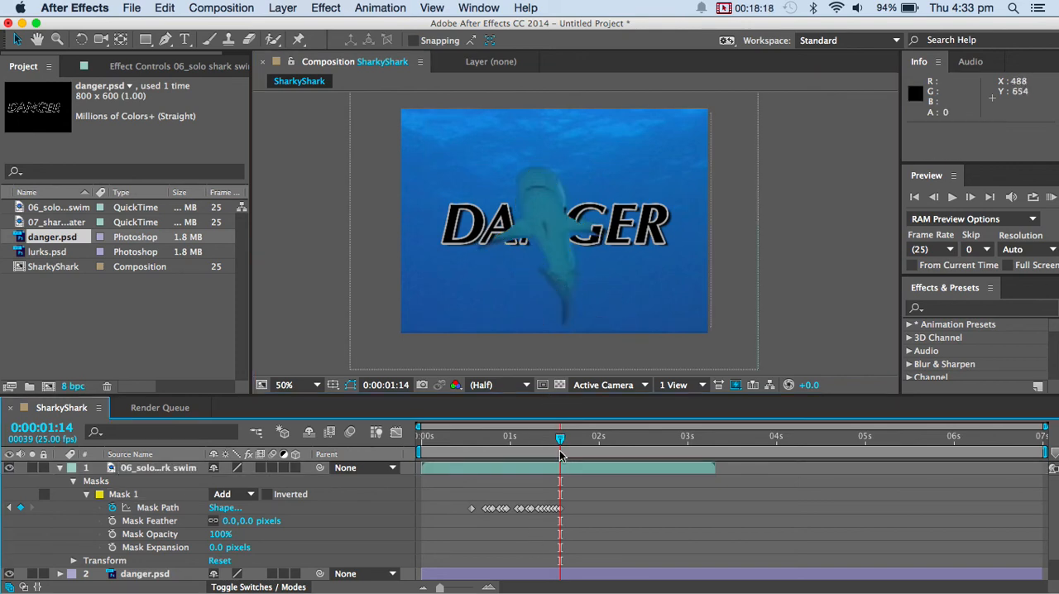
pyautogui.moveTo(560, 438)
pyautogui.mouseDown()
pyautogui.moveTo(435, 441)
pyautogui.moveTo(542, 442)
pyautogui.mouseUp()
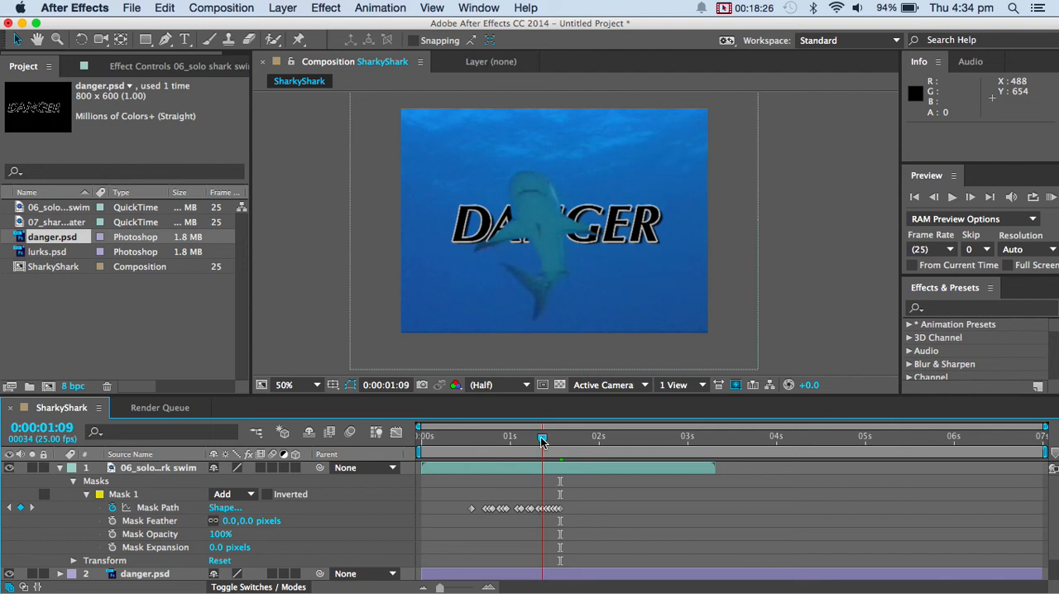
# Keyframe the shark mask's opacity from 100% at 0:00:01:09 to 0% at 0:00:01:14, and deselect the layer to check the fade.
pyautogui.click(114, 536)
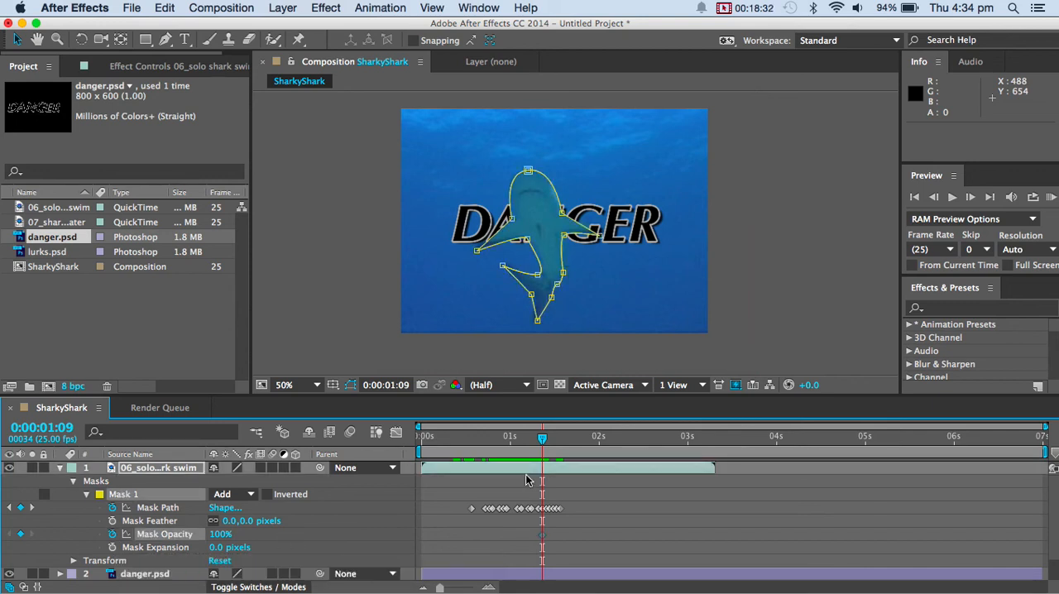
pyautogui.moveTo(550, 439); pyautogui.dragTo(560, 443)
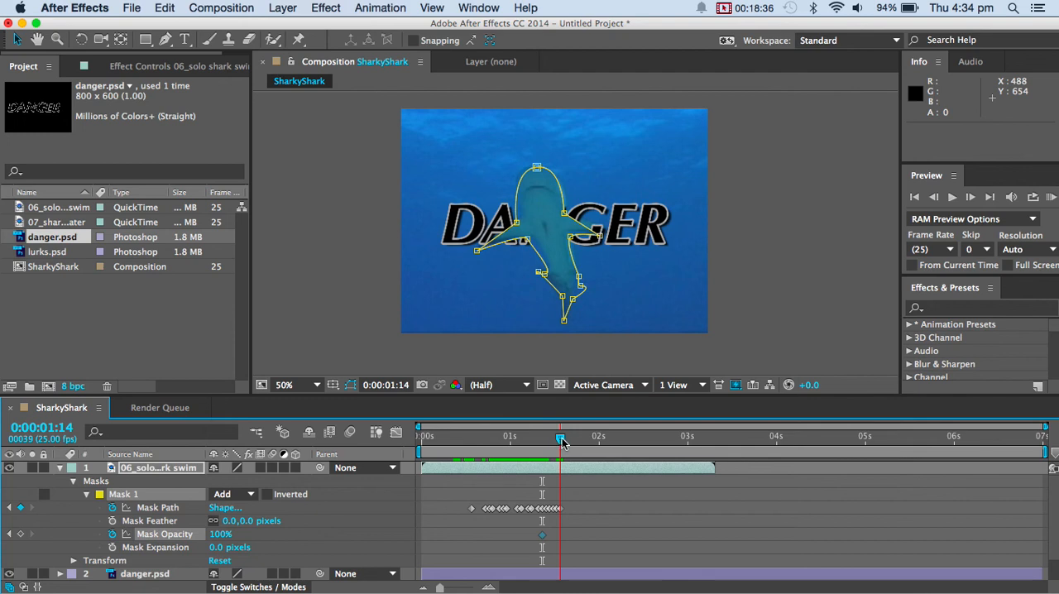
pyautogui.click(220, 533)
pyautogui.write('0')
pyautogui.press('Return')
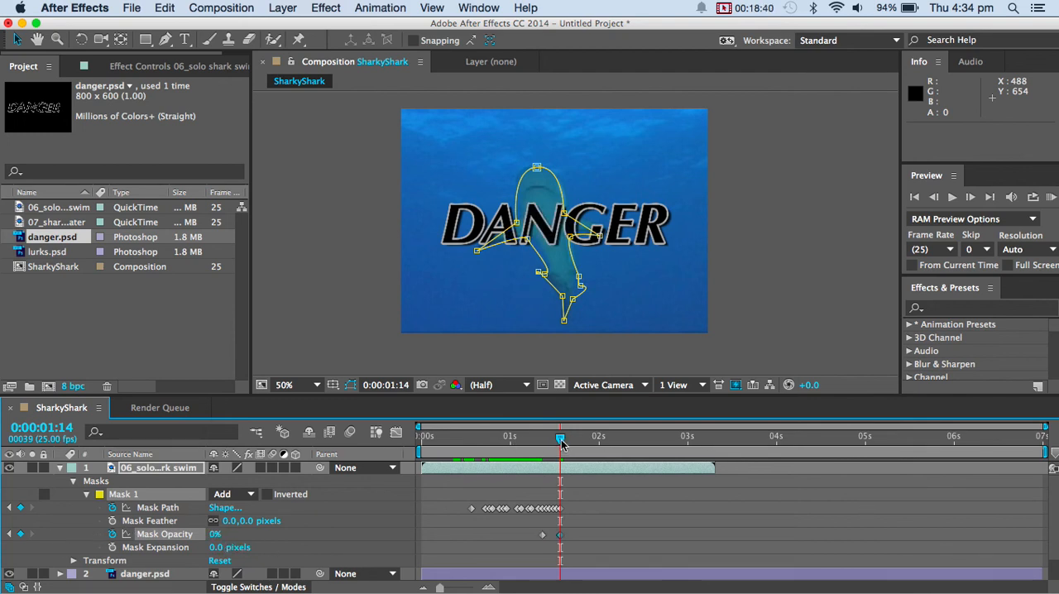
pyautogui.moveTo(561, 443)
pyautogui.mouseDown()
pyautogui.moveTo(522, 440)
pyautogui.moveTo(585, 443)
pyautogui.moveTo(542, 443)
pyautogui.mouseUp()
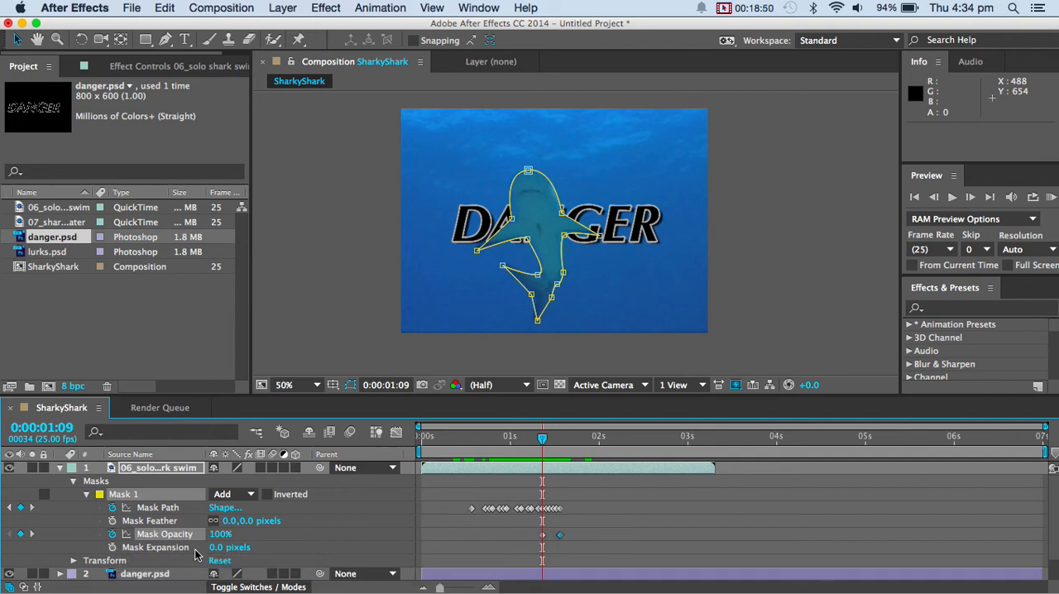
pyautogui.moveTo(542, 439); pyautogui.dragTo(560, 439)
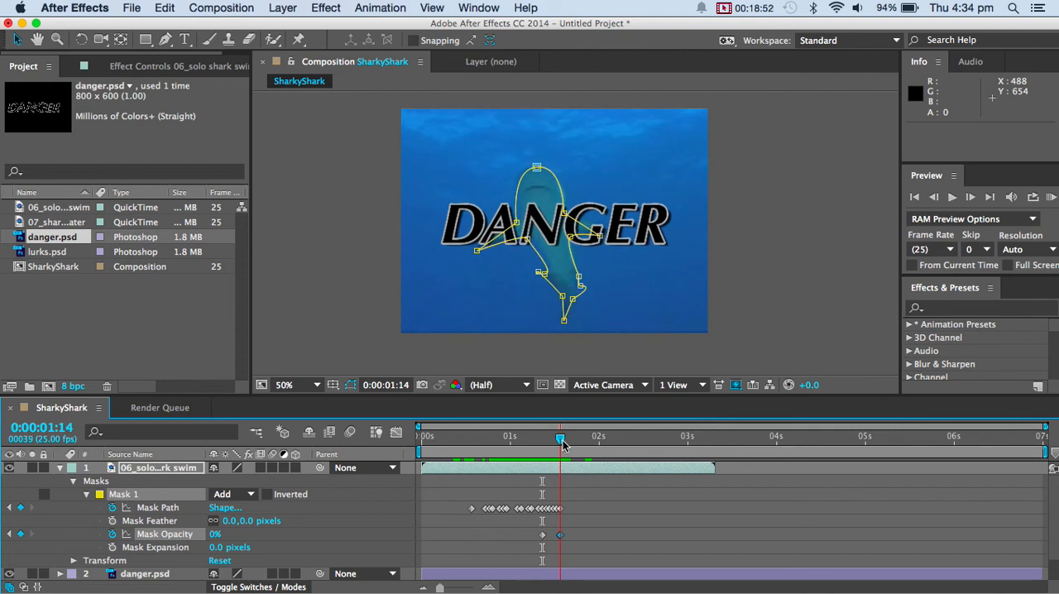
pyautogui.click(526, 344)
pyautogui.click(502, 503)
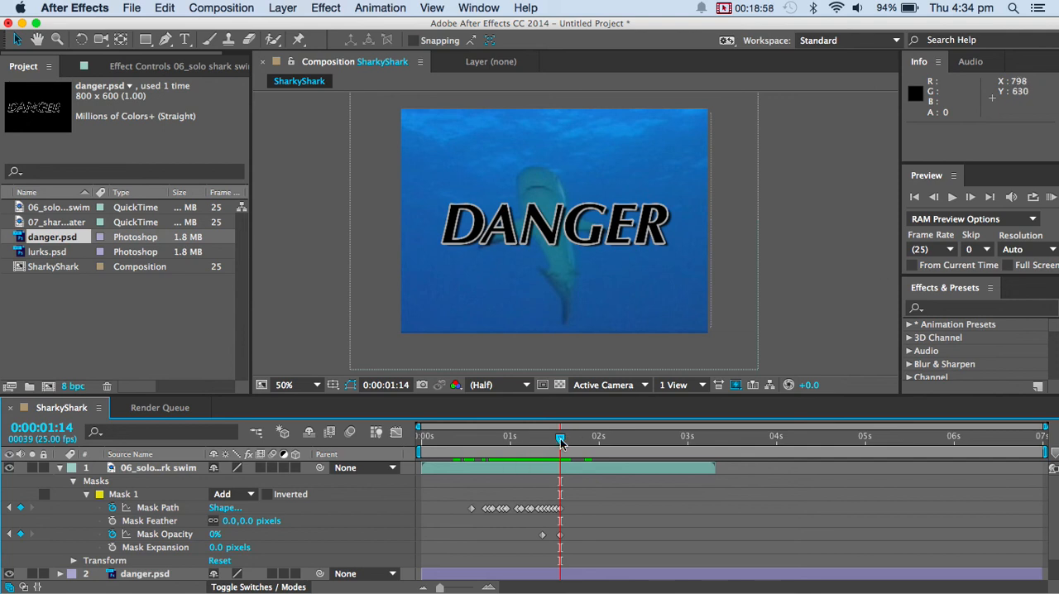
# Try the Shatter simulation effect on the danger.psd layer at 0:00:01:15.
pyautogui.moveTo(560, 439)
pyautogui.mouseDown()
pyautogui.moveTo(447, 438)
pyautogui.moveTo(565, 438)
pyautogui.mouseUp()
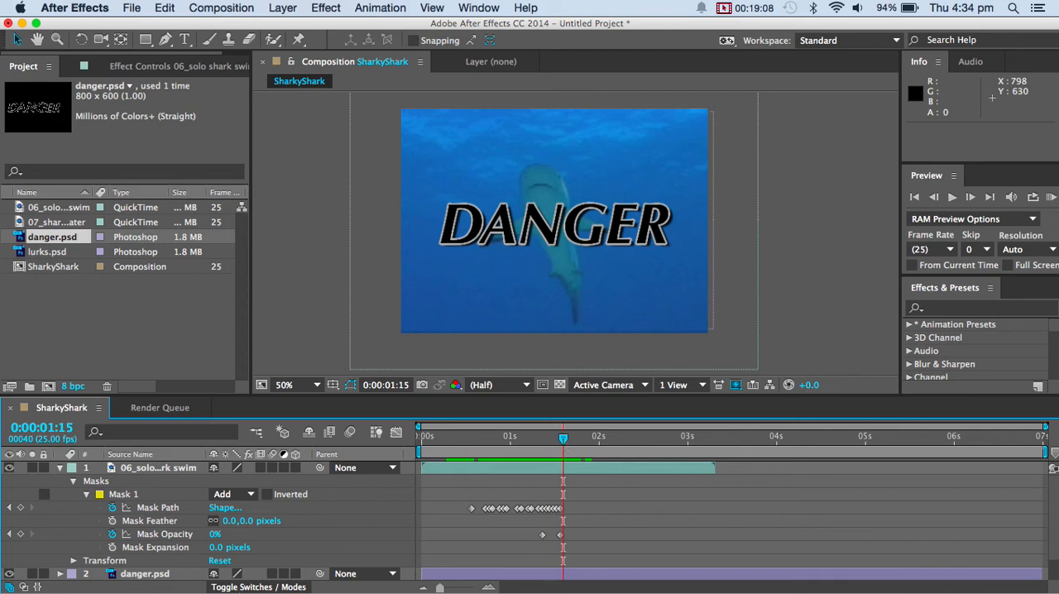
pyautogui.click(60, 468)
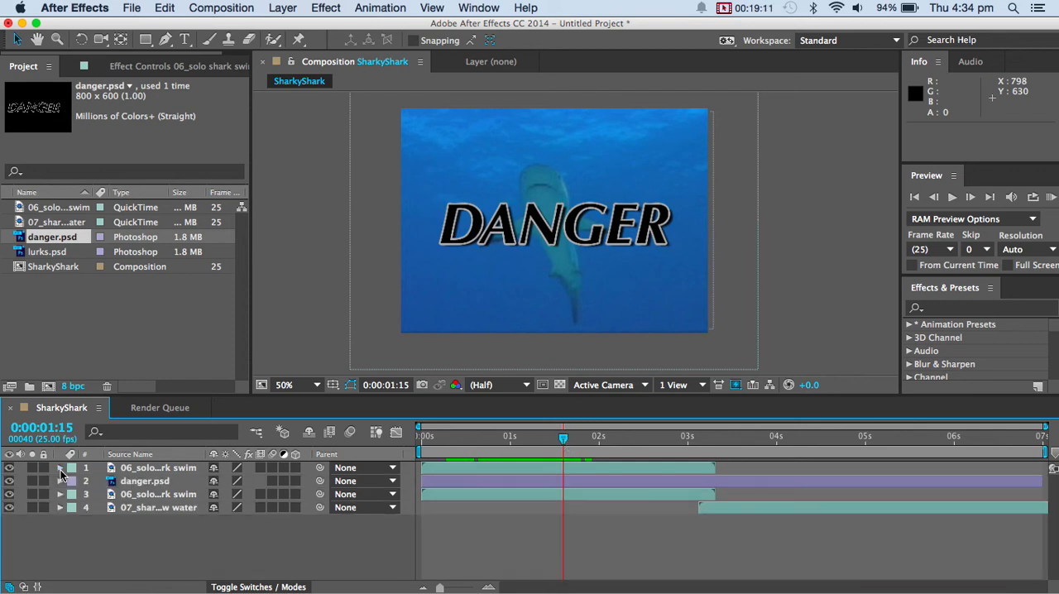
pyautogui.click(137, 481)
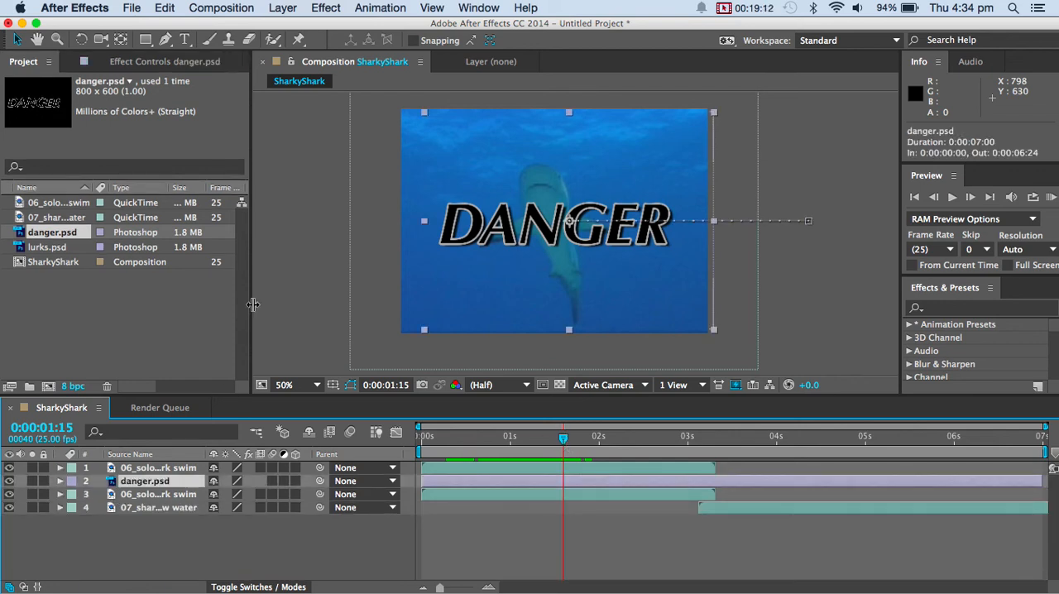
pyautogui.click(327, 8)
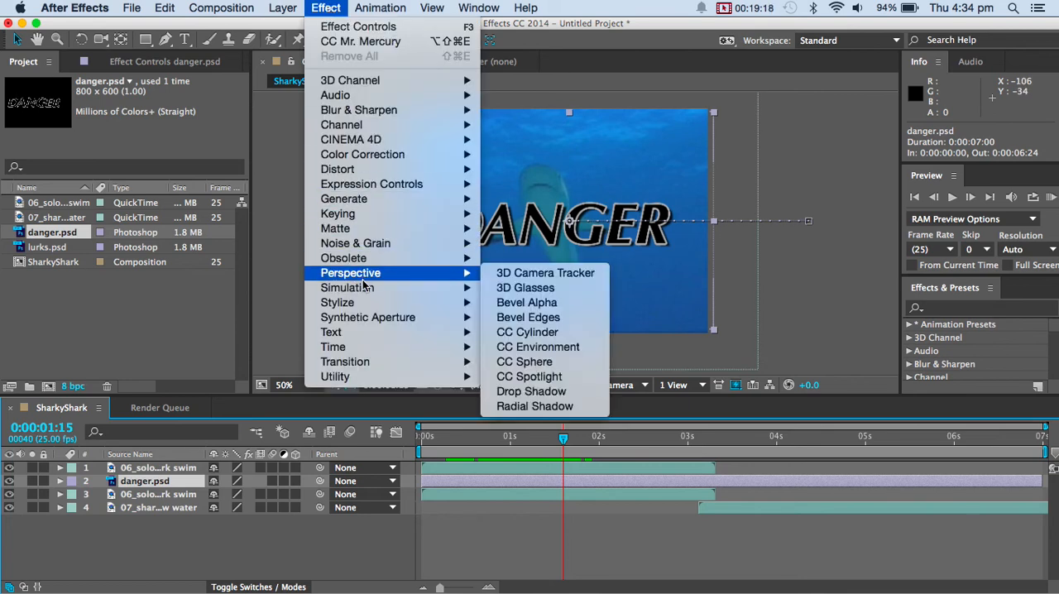
pyautogui.moveTo(363, 293)
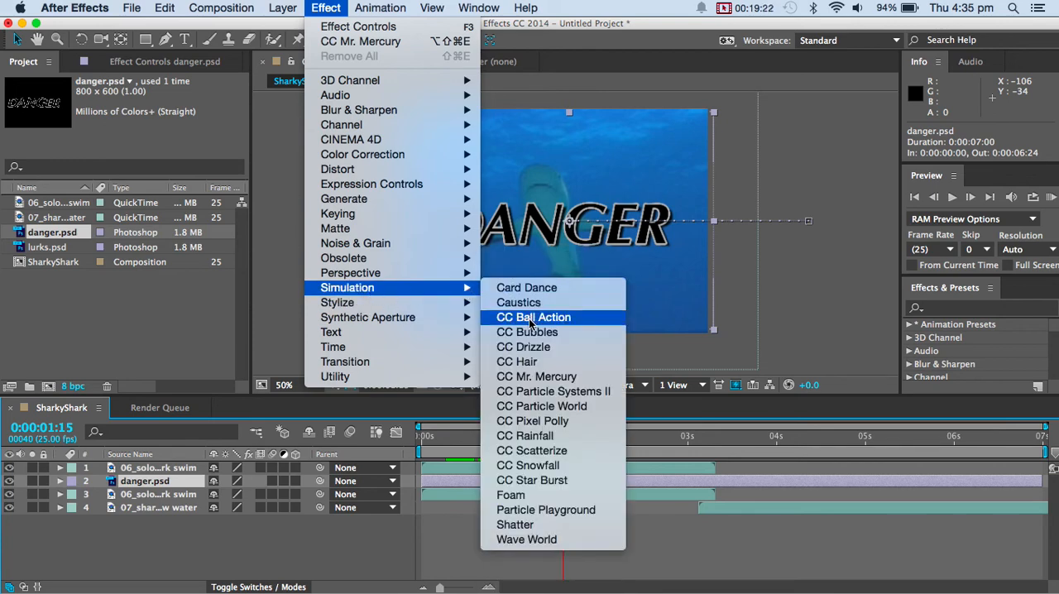
pyautogui.click(530, 526)
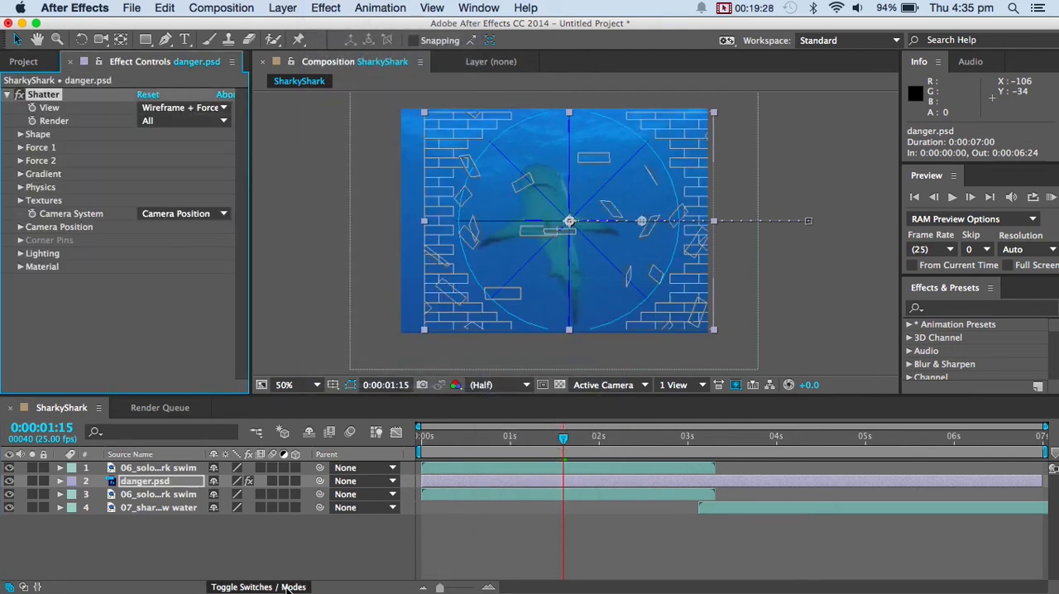
# Expand the danger.psd layer's properties, check the frame at 0:00:01:10, and delete the Shatter effect.
pyautogui.click(62, 484)
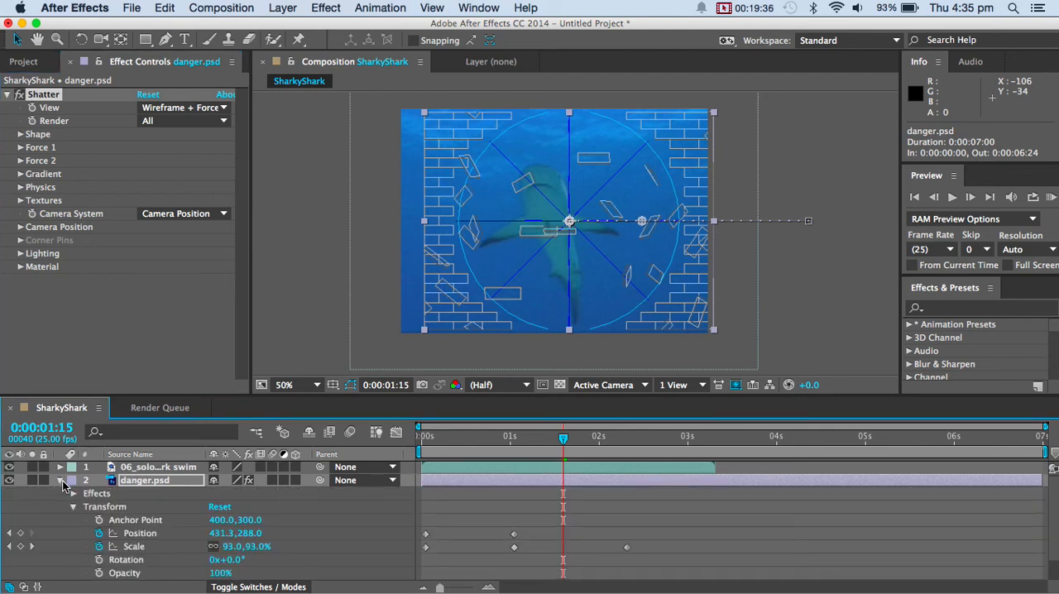
pyautogui.click(74, 100)
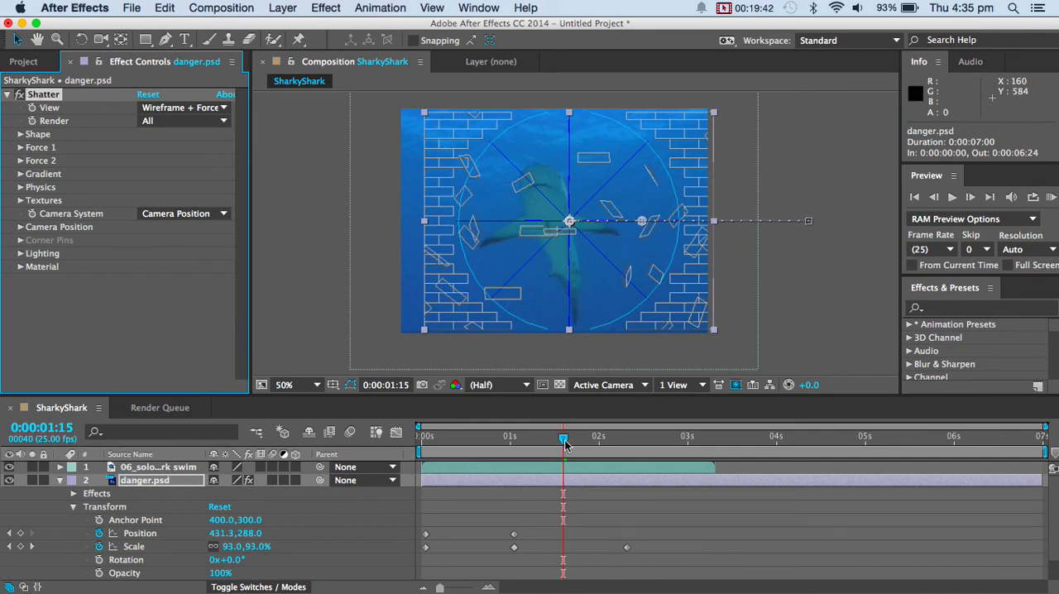
pyautogui.moveTo(565, 444)
pyautogui.mouseDown()
pyautogui.moveTo(442, 439)
pyautogui.moveTo(546, 439)
pyautogui.mouseUp()
pyautogui.click(34, 97)
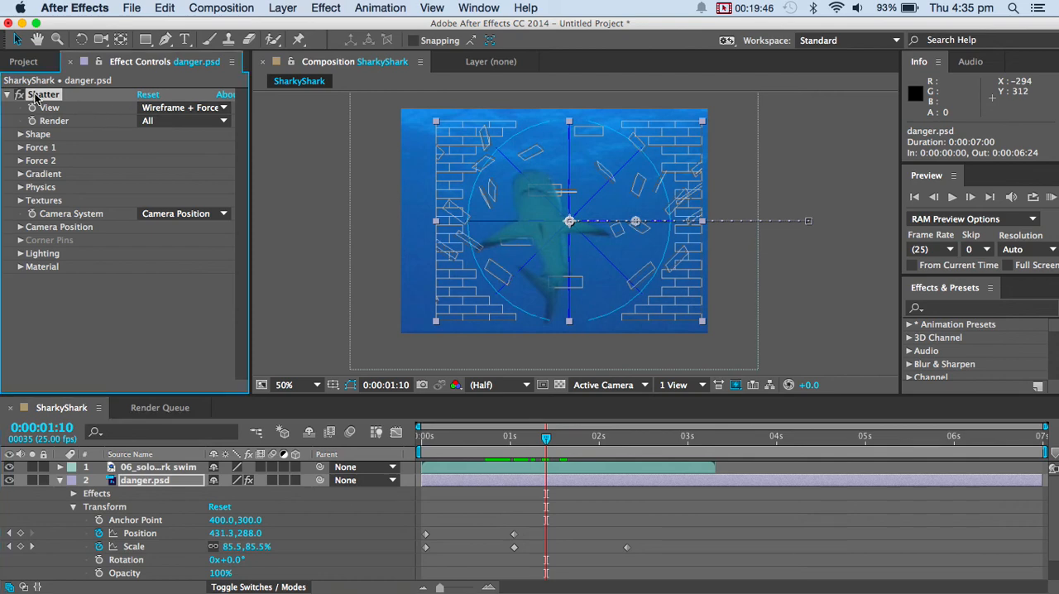
pyautogui.press('Delete')
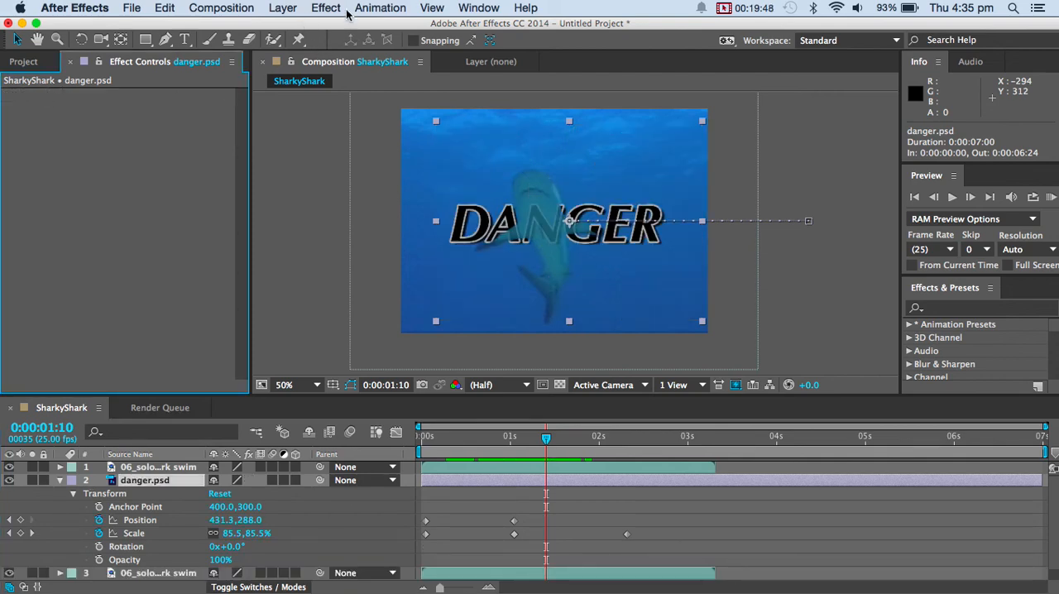
# Apply the CC Scatterize simulation effect to the danger.psd layer.
pyautogui.click(335, 10)
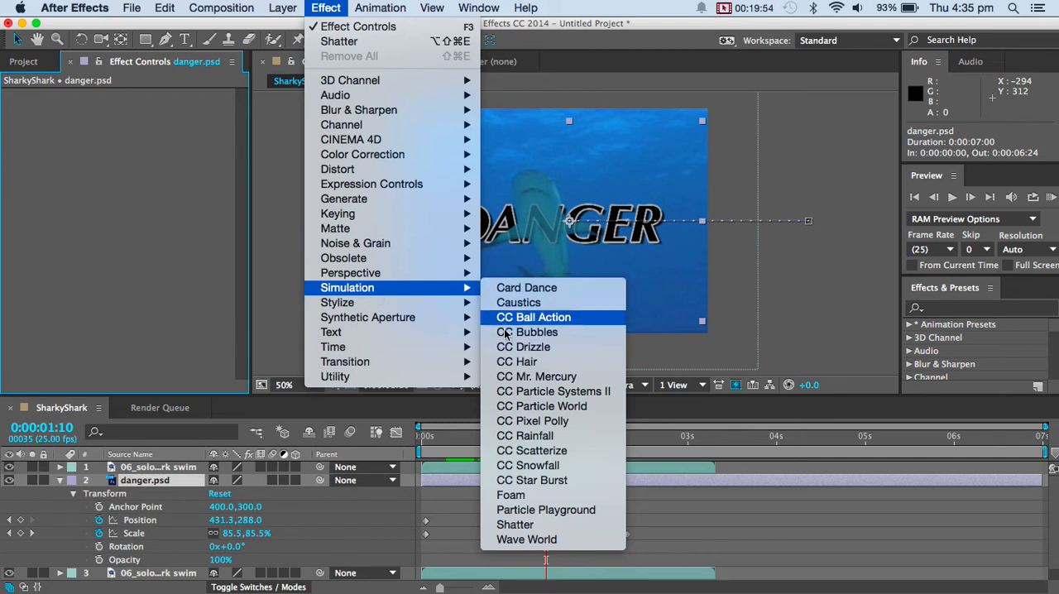
pyautogui.click(530, 448)
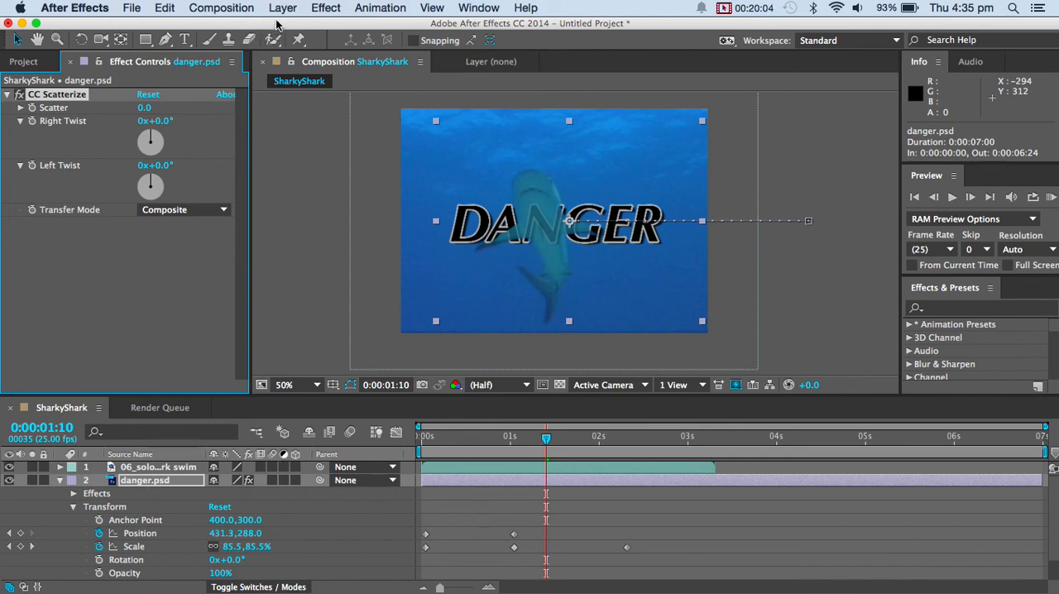
pyautogui.click(326, 10)
pyautogui.moveTo(406, 287)
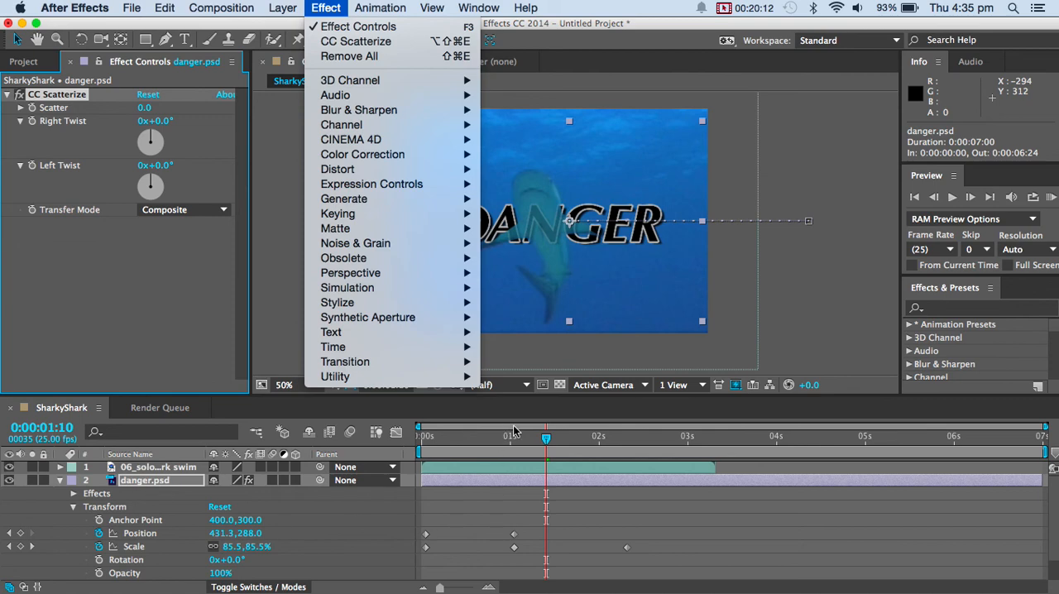
pyautogui.click(548, 441)
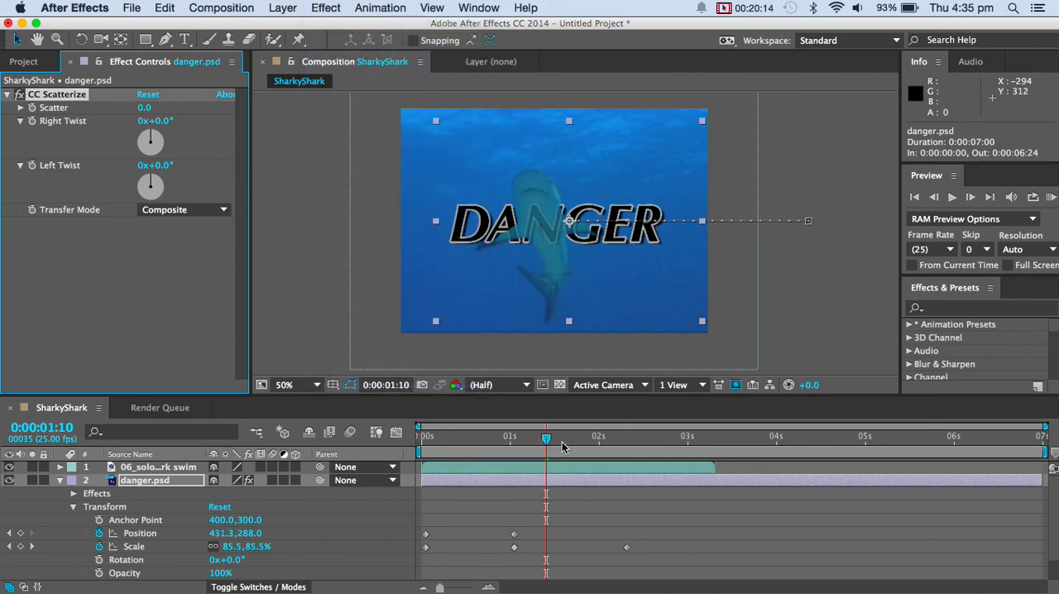
# Keyframe CC Scatterize's Scatter from 0 at 0:00:01:15 to 128 at 0:00:02:07.
pyautogui.moveTo(550, 442); pyautogui.dragTo(563, 444)
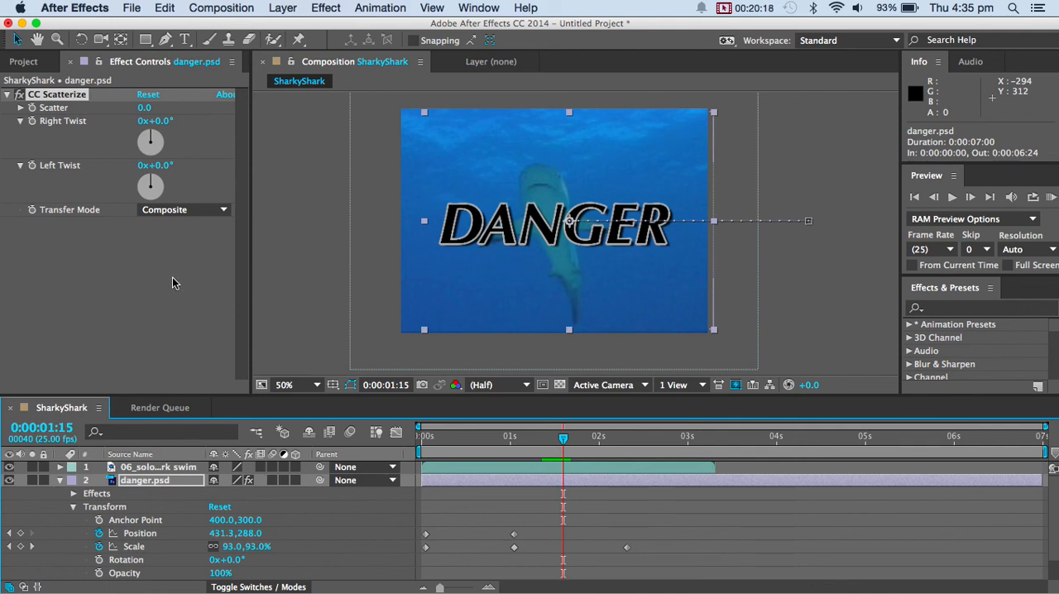
pyautogui.click(21, 109)
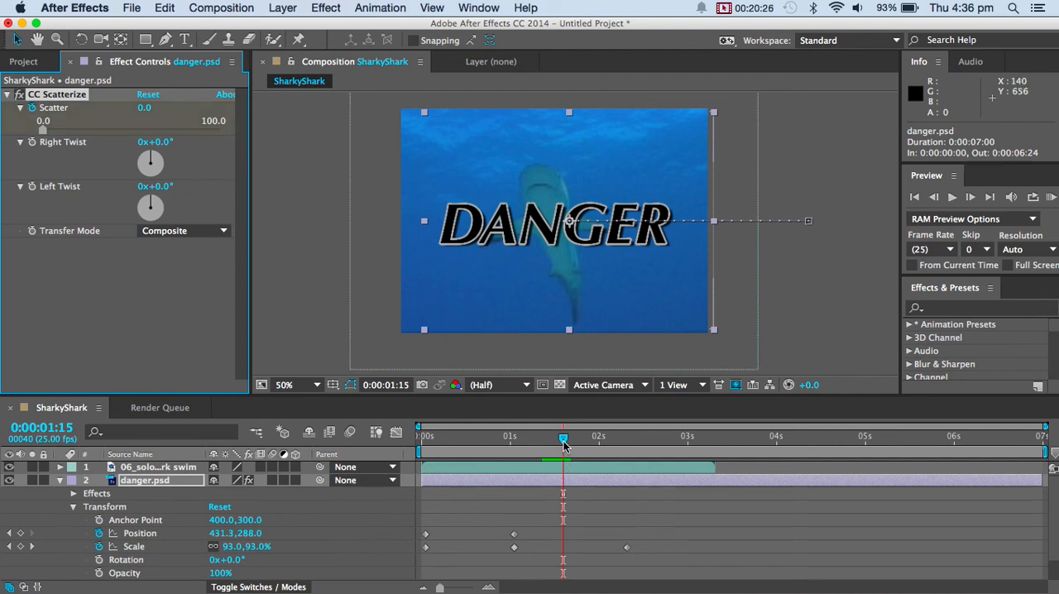
pyautogui.moveTo(563, 445); pyautogui.dragTo(623, 445)
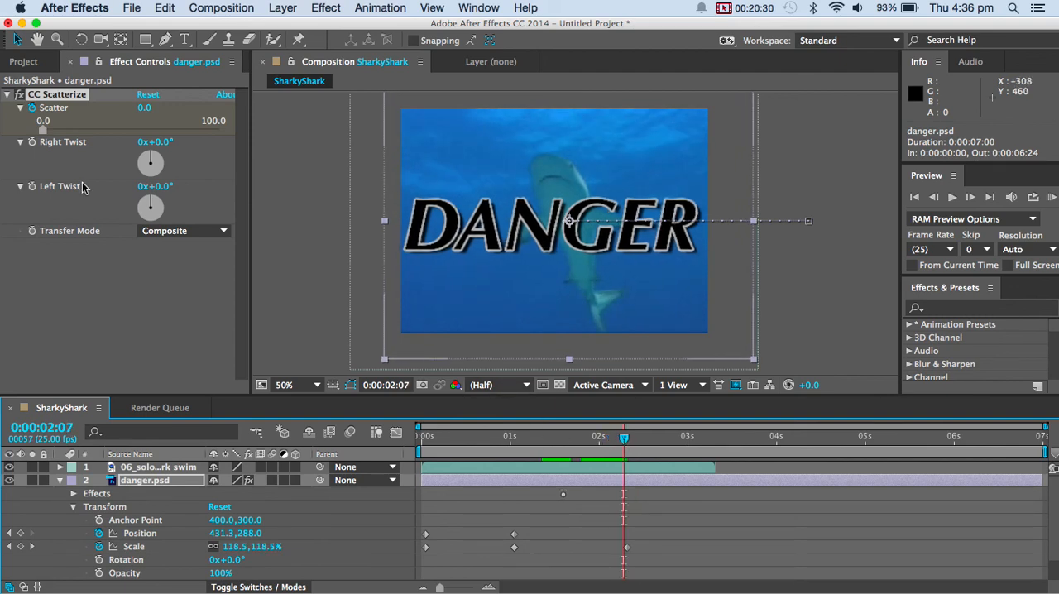
pyautogui.moveTo(142, 105); pyautogui.dragTo(243, 104)
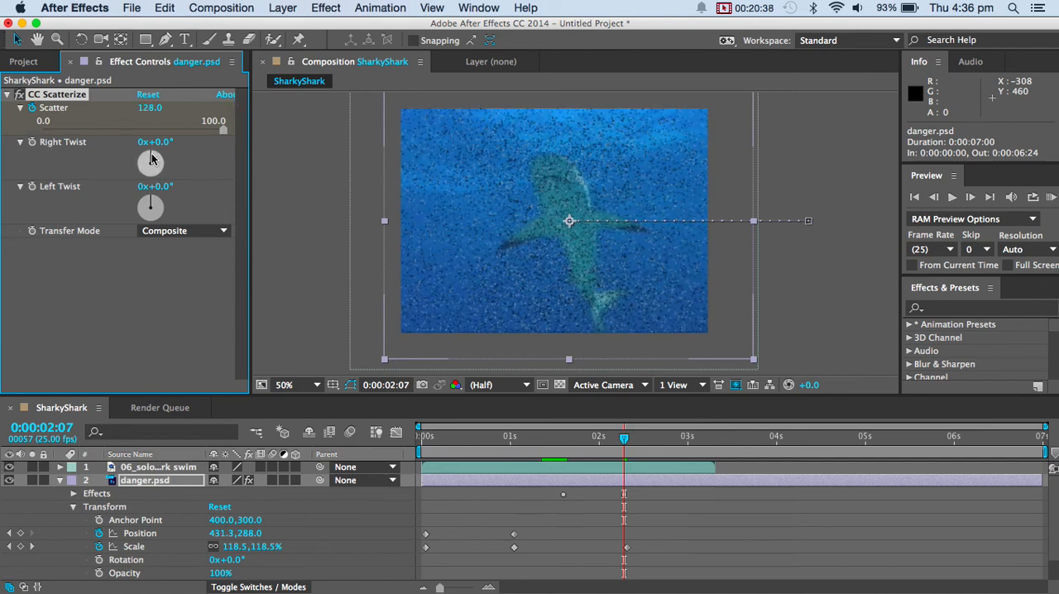
# Keyframe CC Scatterize's Right Twist at 41° at 0:00:02:07 and 0° at 0:00:01:15.
pyautogui.click(32, 143)
pyautogui.moveTo(151, 159); pyautogui.dragTo(162, 157)
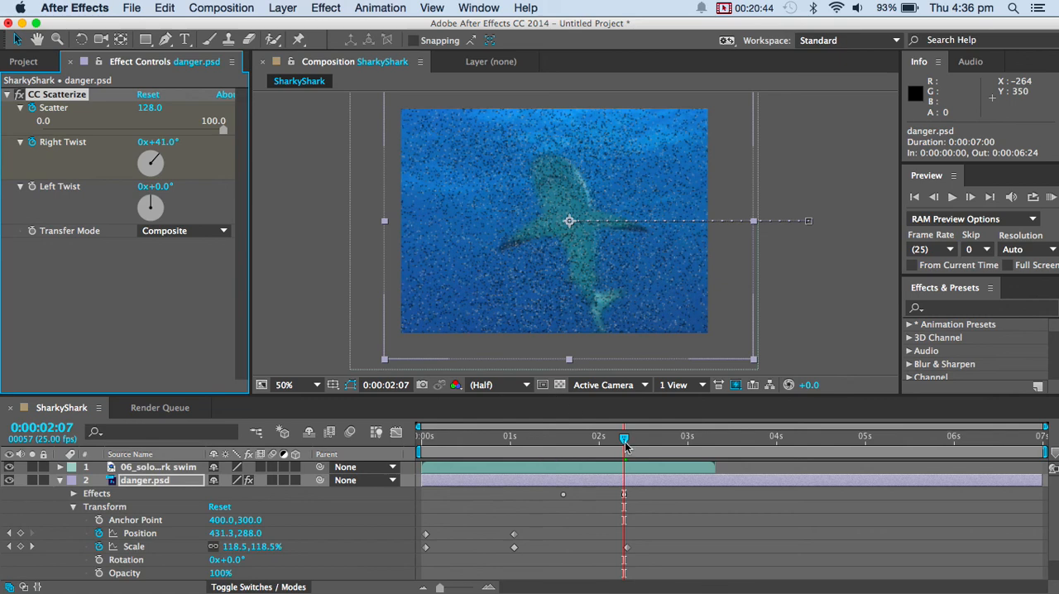
pyautogui.moveTo(624, 440); pyautogui.dragTo(564, 445)
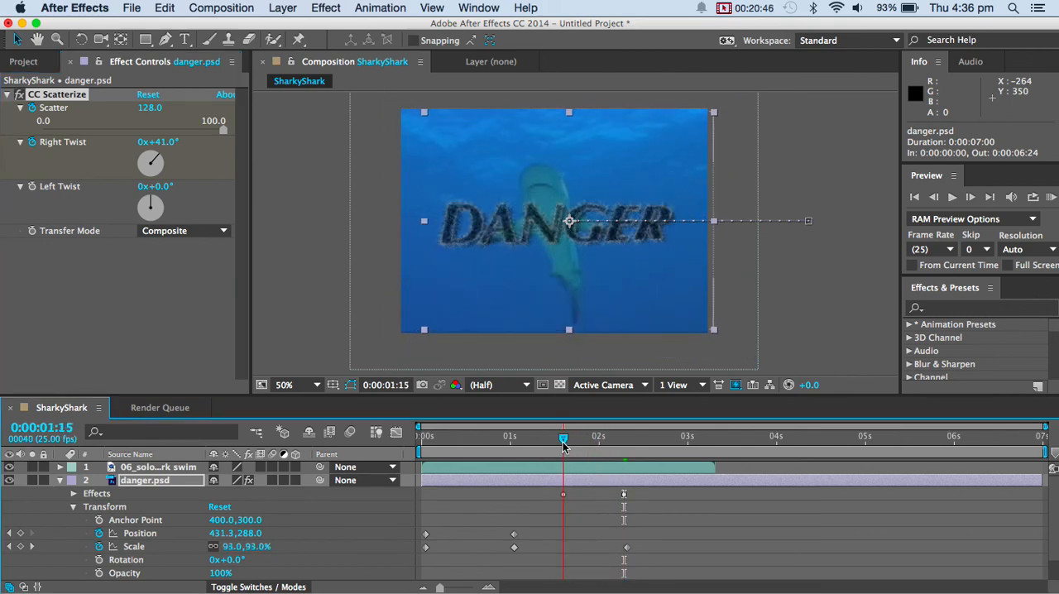
pyautogui.click(157, 142)
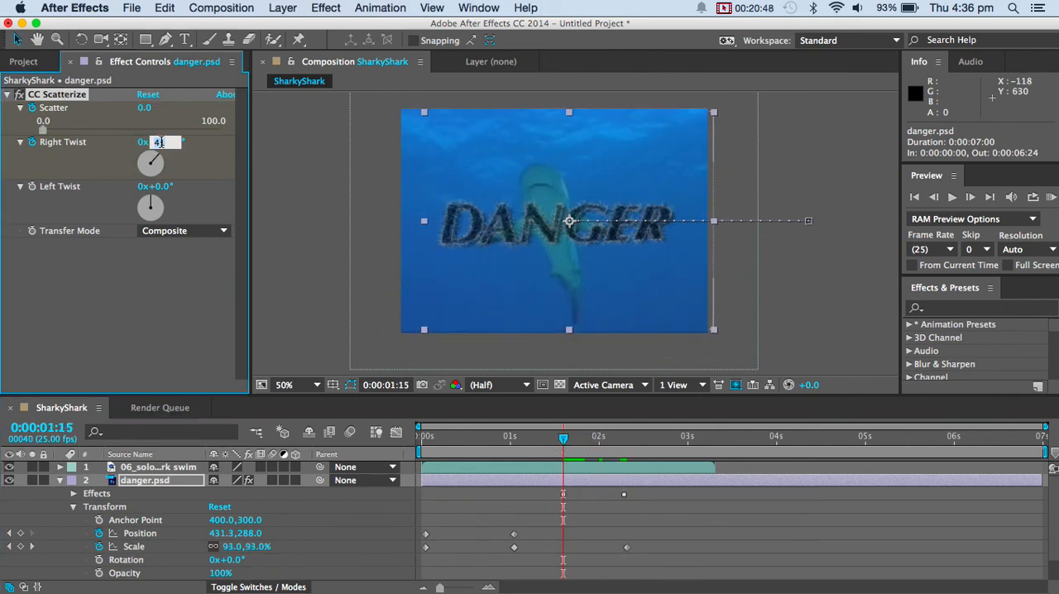
pyautogui.write('0')
pyautogui.press('Return')
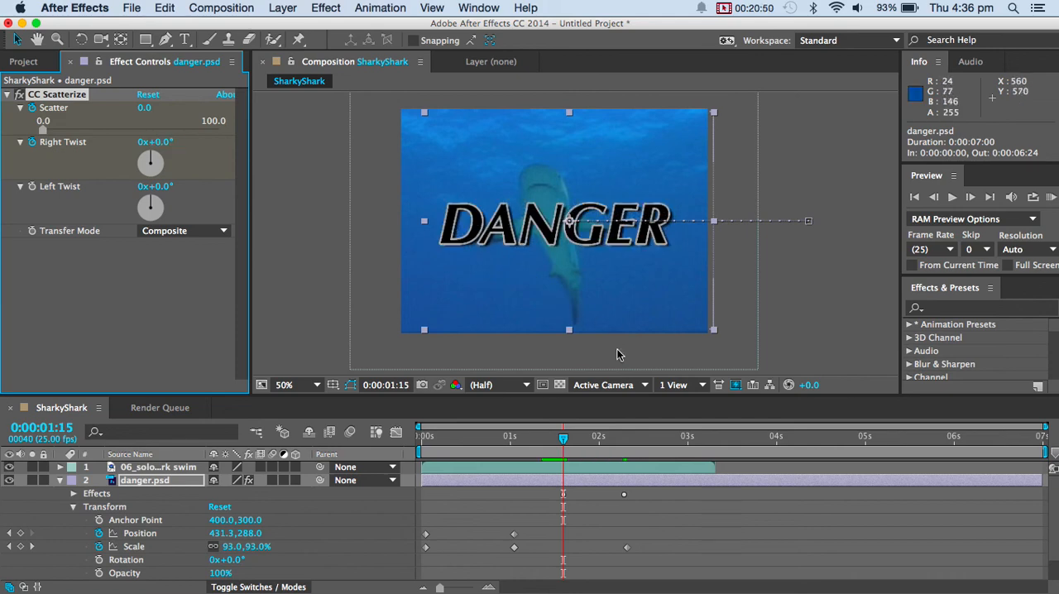
# Keyframe the danger.psd layer's opacity from 100% at 0:00:02:08 to 0% at 0:00:03:00.
pyautogui.moveTo(565, 439); pyautogui.dragTo(624, 457)
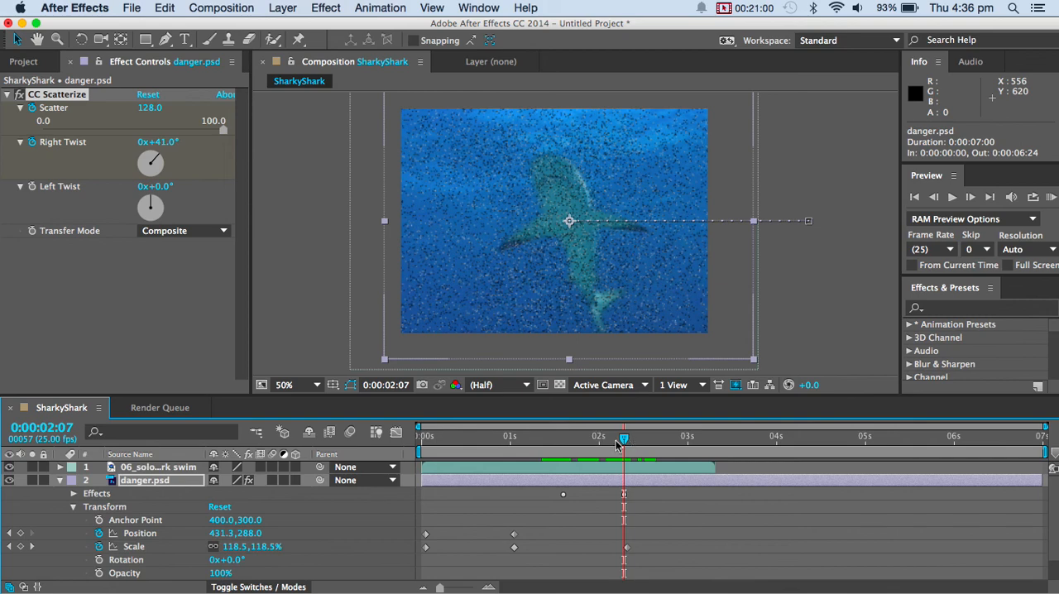
pyautogui.moveTo(618, 446)
pyautogui.mouseDown()
pyautogui.moveTo(606, 445)
pyautogui.moveTo(626, 445)
pyautogui.mouseUp()
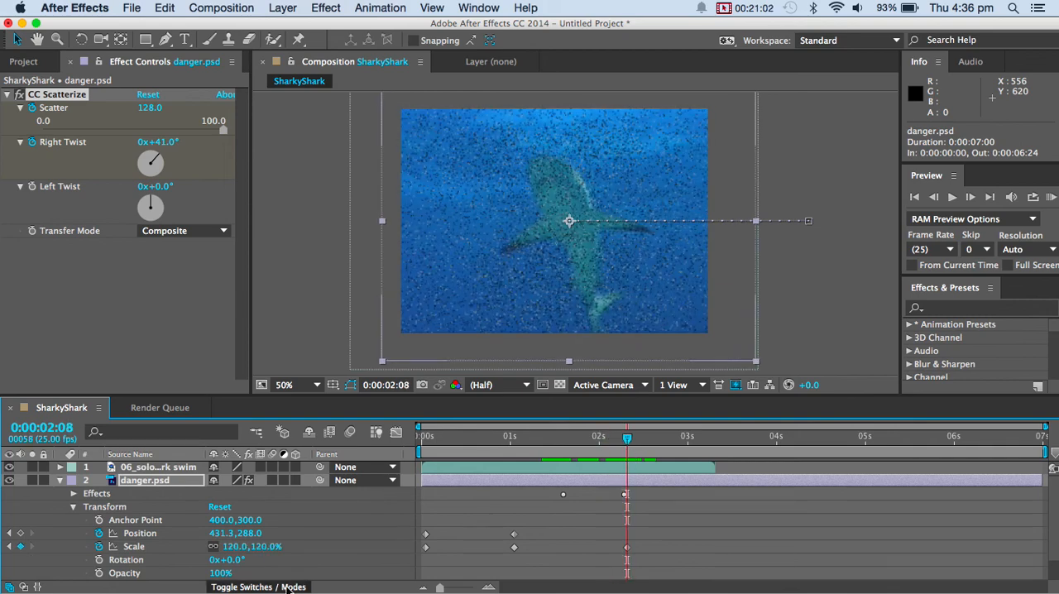
pyautogui.click(99, 573)
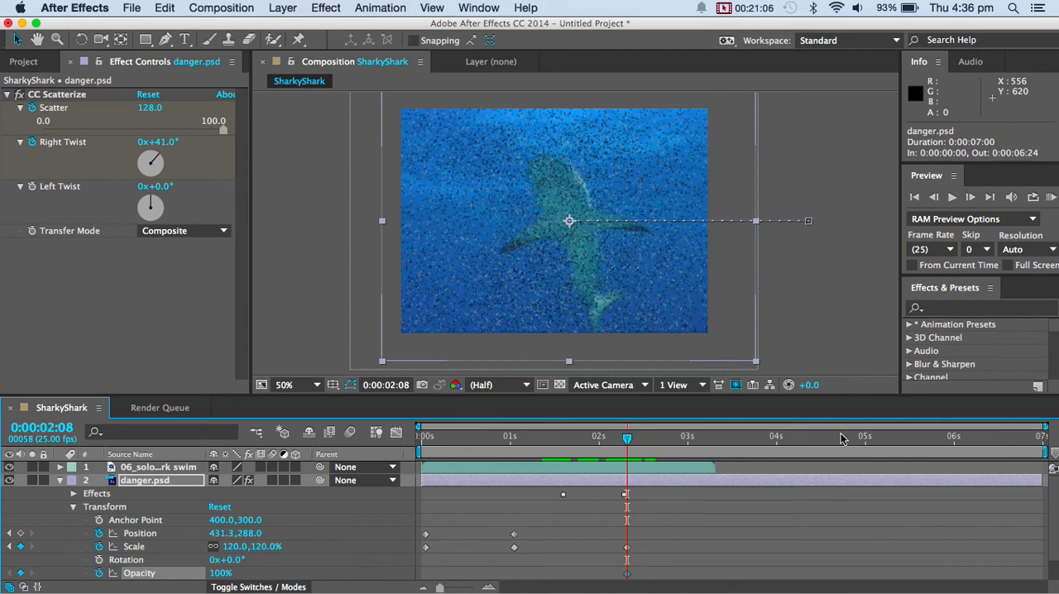
pyautogui.moveTo(627, 445); pyautogui.dragTo(687, 445)
pyautogui.moveTo(221, 574); pyautogui.dragTo(88, 573)
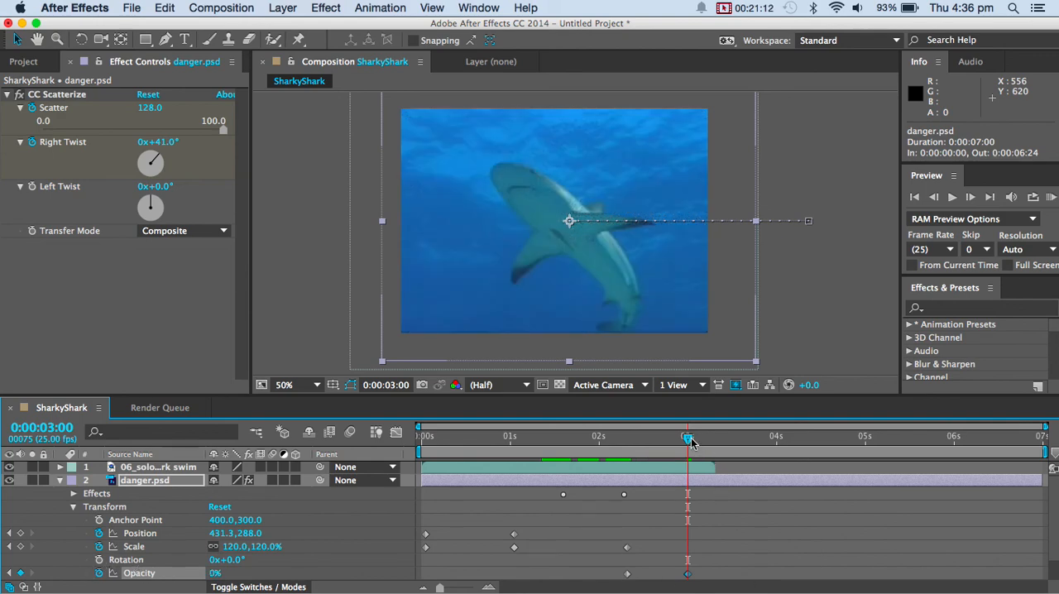
# Play the composition from the first frame to review the DANGER title animation.
pyautogui.moveTo(692, 444); pyautogui.dragTo(420, 440)
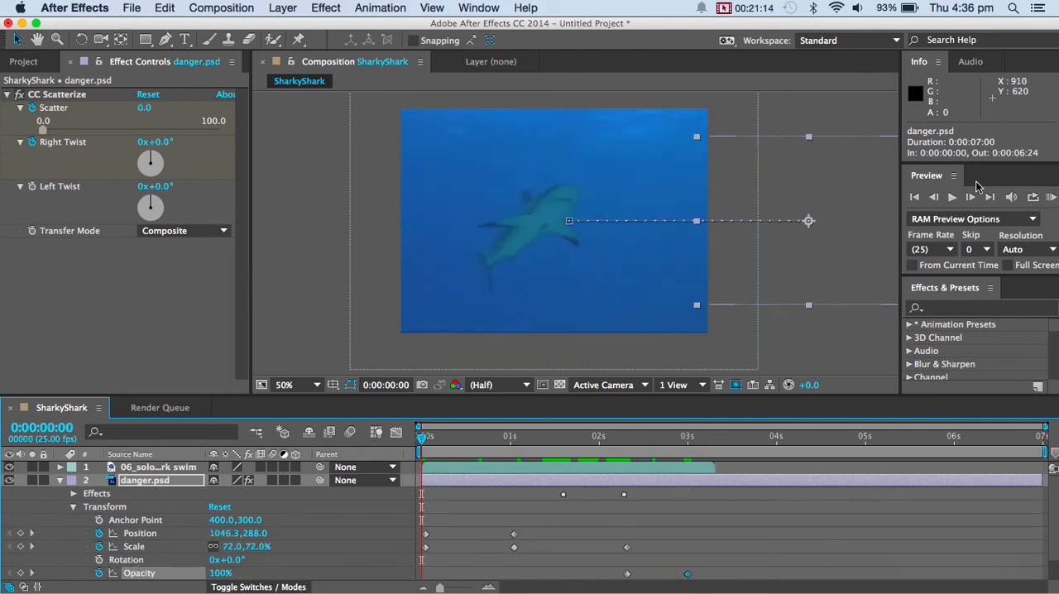
pyautogui.click(953, 197)
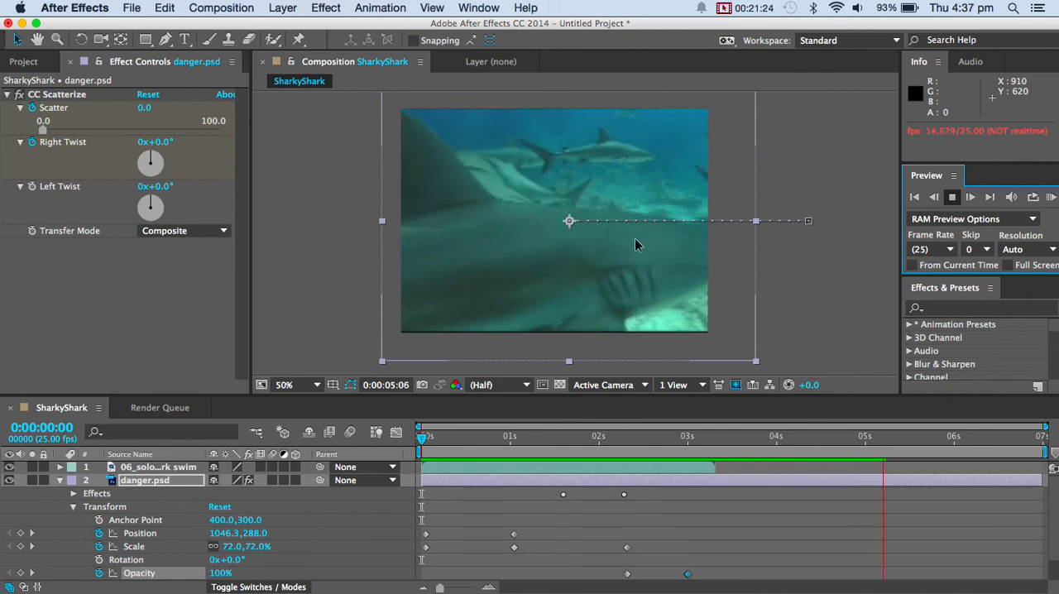
# Stop the preview, collapse the danger.psd layer and add lurks.psd to the composition as the topmost layer.
pyautogui.press('space')
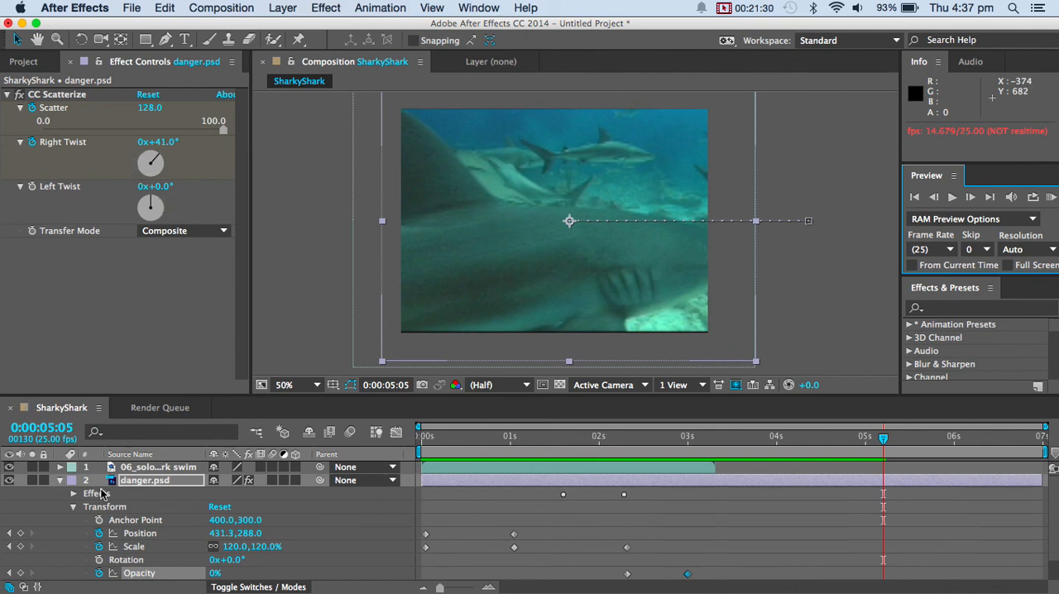
pyautogui.click(58, 481)
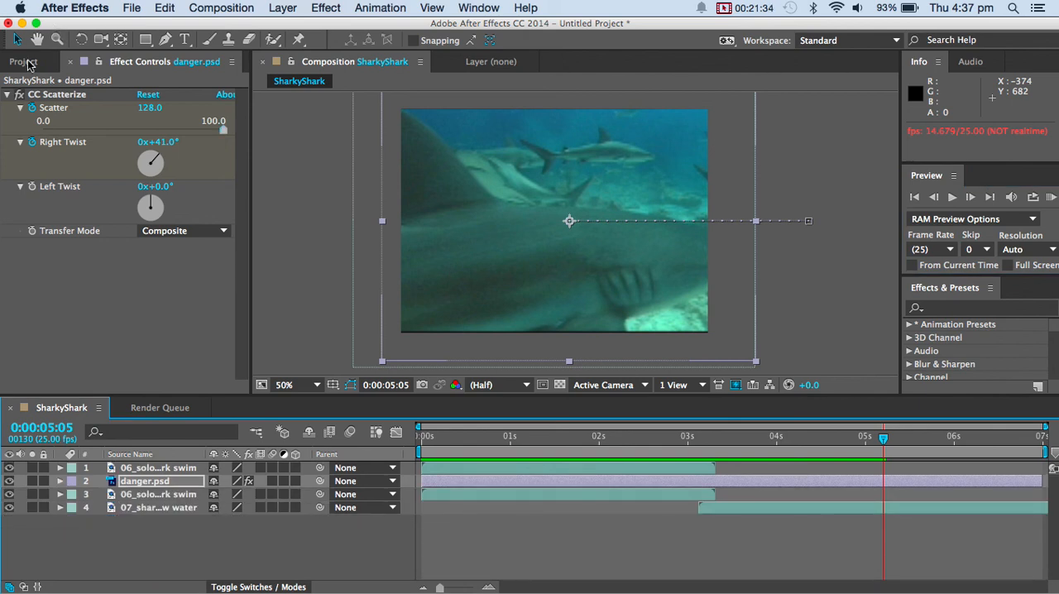
pyautogui.click(25, 62)
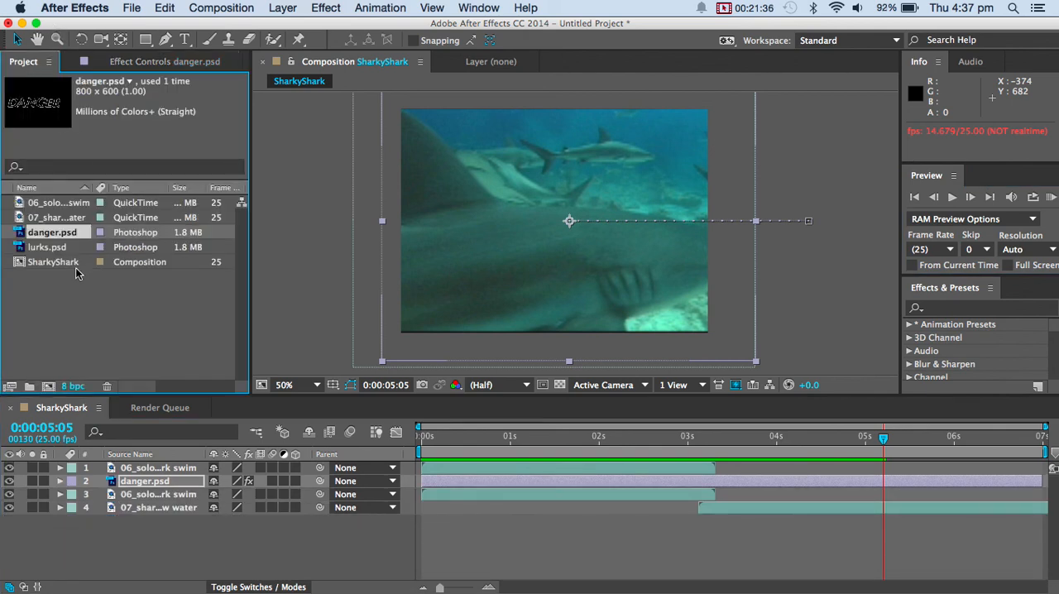
pyautogui.moveTo(51, 249); pyautogui.dragTo(139, 468)
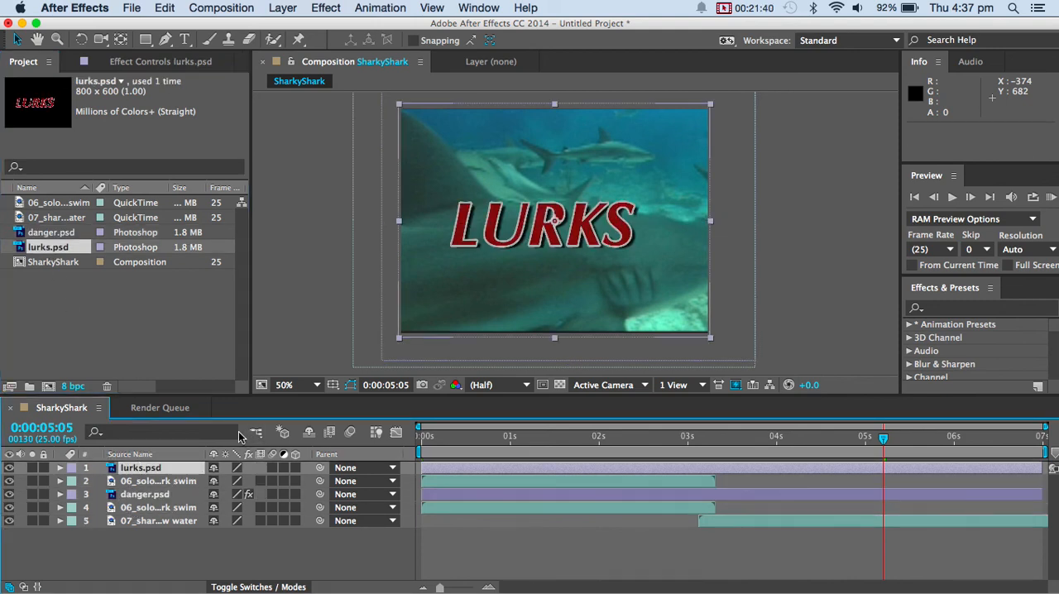
# Trim the start of the lurks.psd layer to 0:00:03:03, in line with the start of the second shark clip.
pyautogui.click(62, 472)
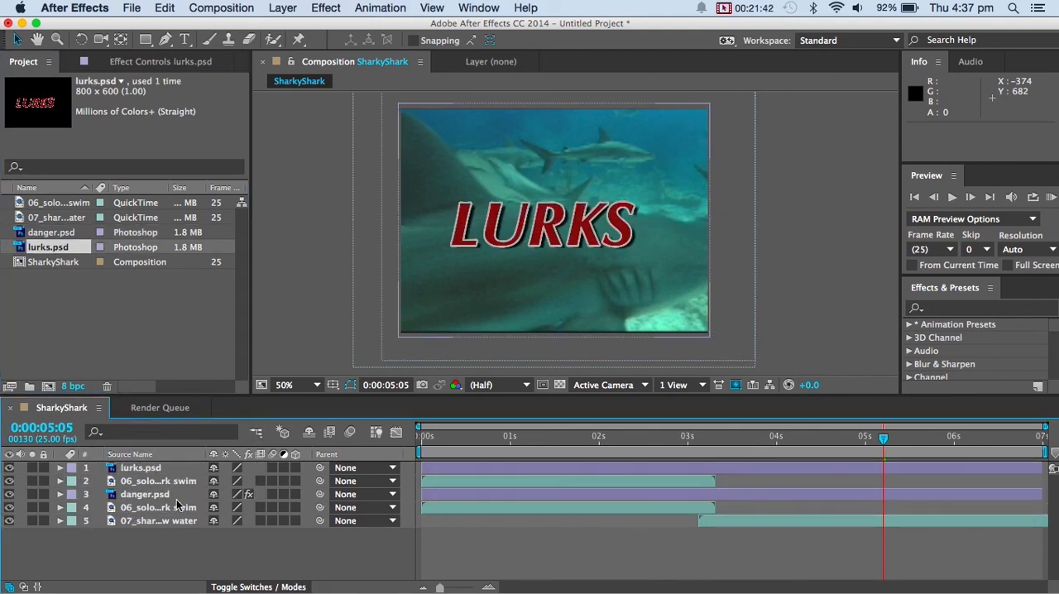
pyautogui.click(424, 467)
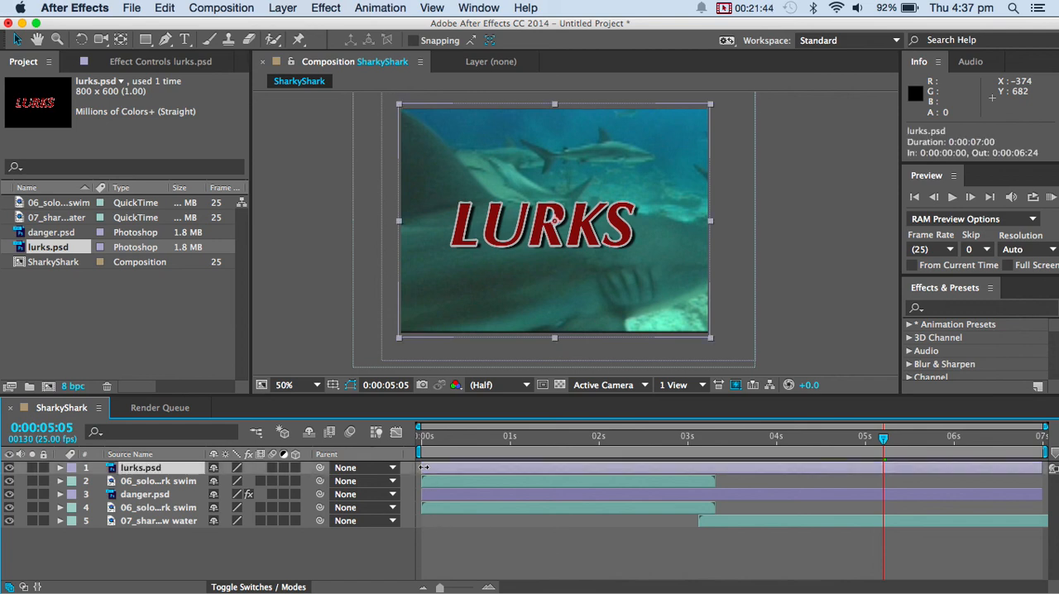
pyautogui.moveTo(424, 468); pyautogui.dragTo(707, 459)
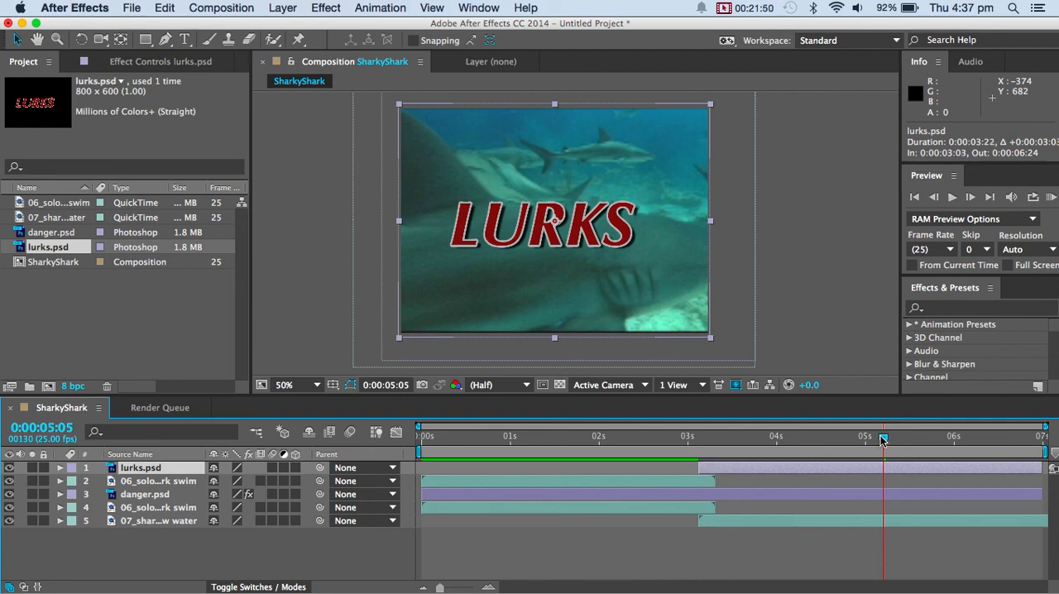
# Set an opacity keyframe of 0% on the lurks.psd layer at 0:00:03:06.
pyautogui.moveTo(882, 438); pyautogui.dragTo(709, 438)
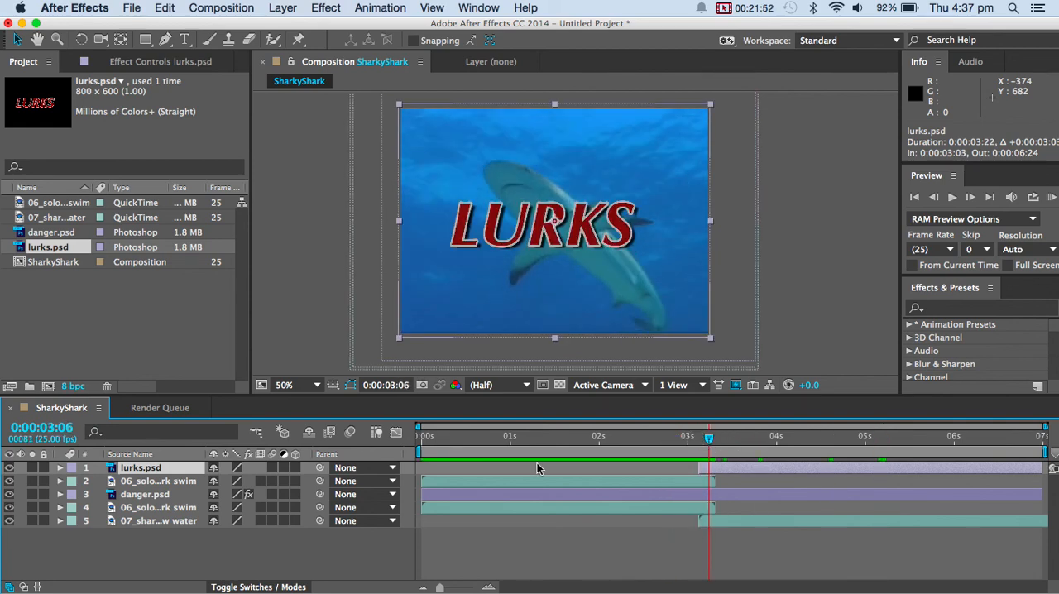
pyautogui.click(61, 468)
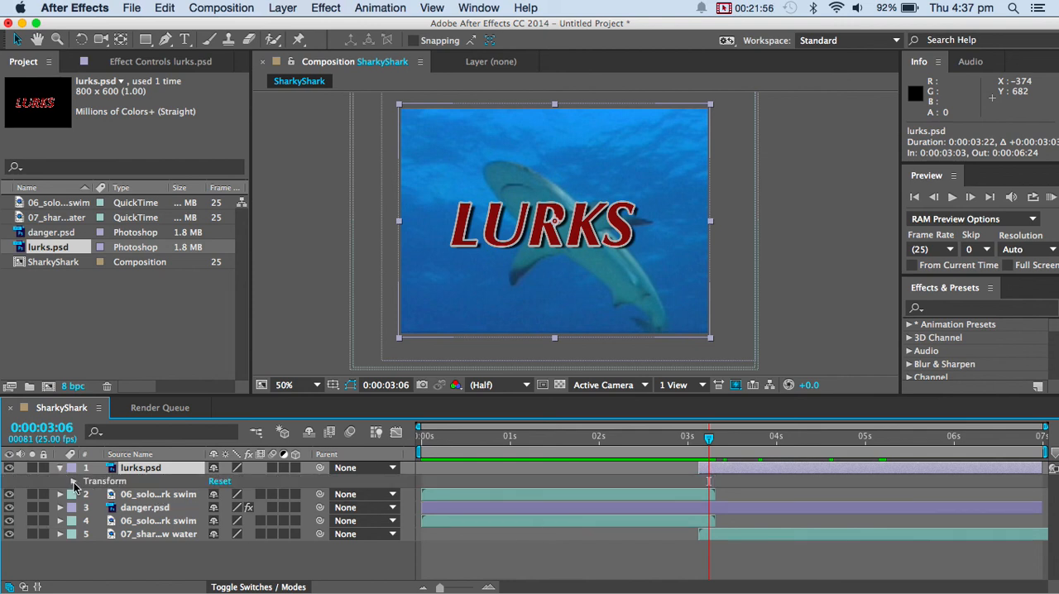
pyautogui.click(73, 482)
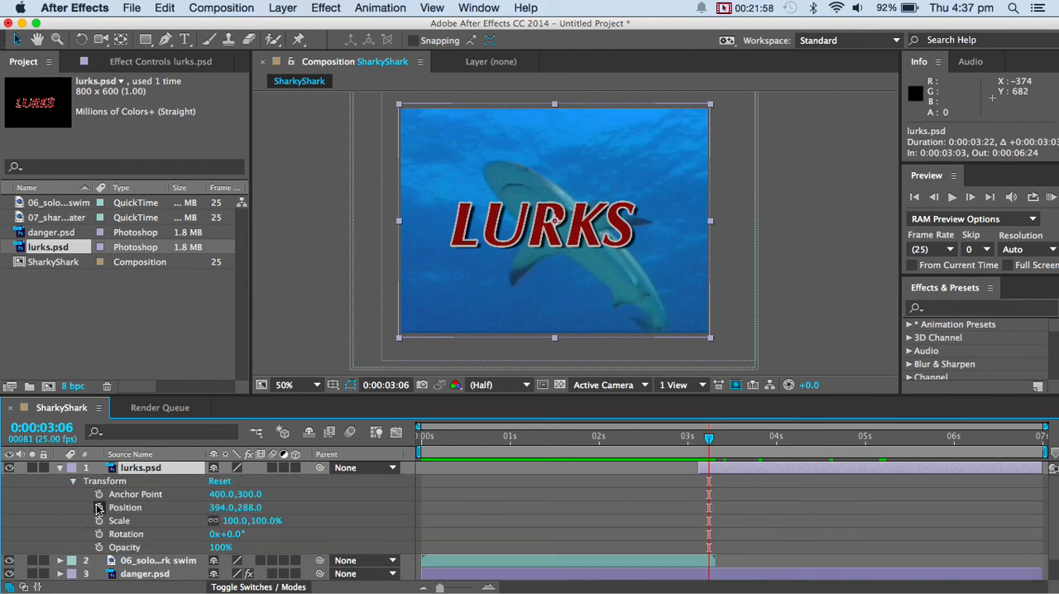
pyautogui.click(99, 548)
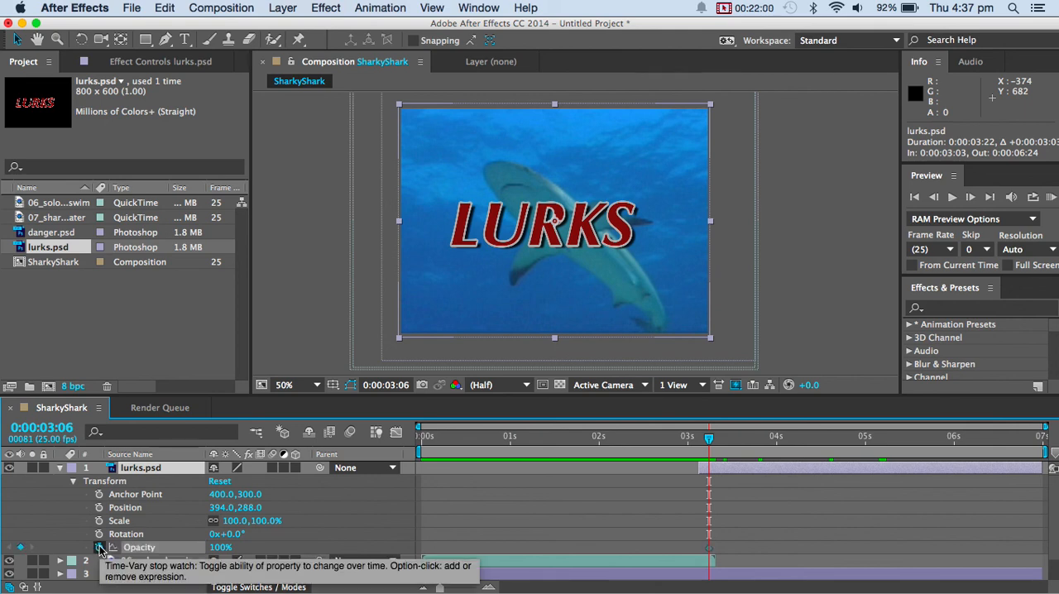
pyautogui.click(222, 548)
pyautogui.write('0')
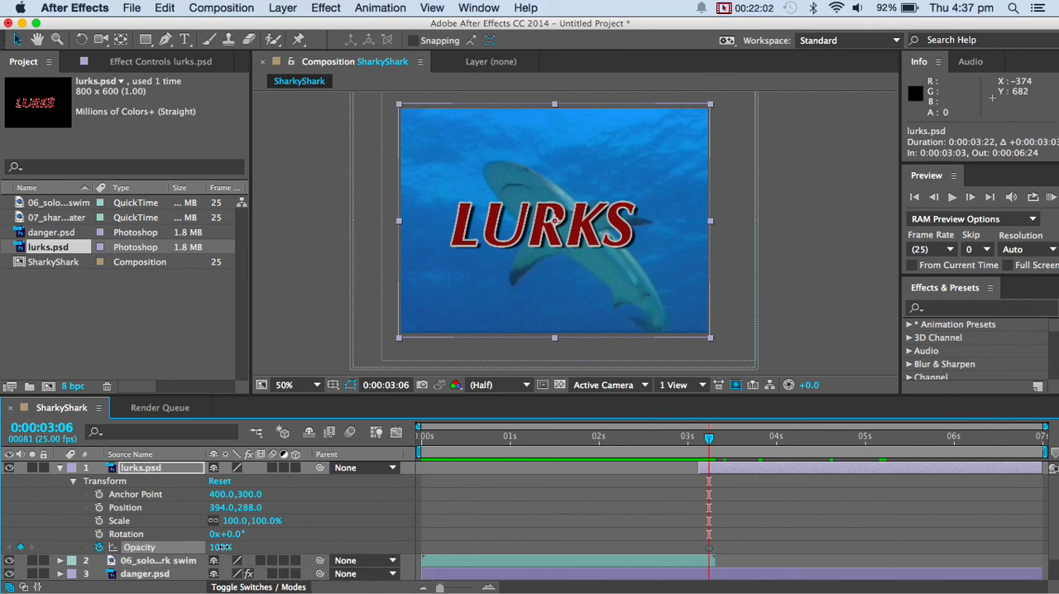
pyautogui.press('Return')
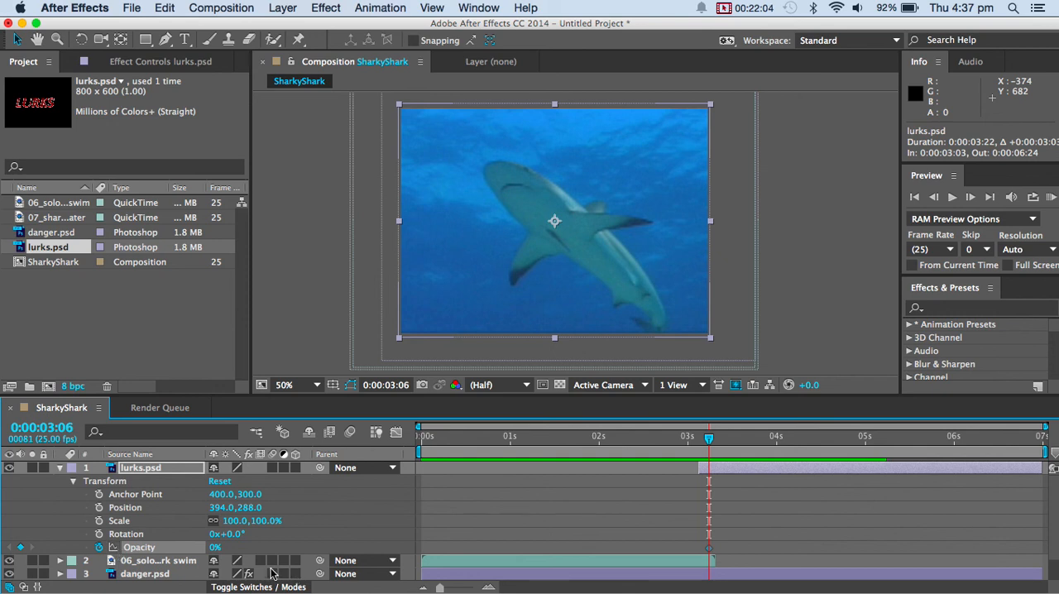
# Keyframe the lurks.psd layer's opacity at 100% at 0:00:03:21.
pyautogui.moveTo(710, 439); pyautogui.dragTo(762, 439)
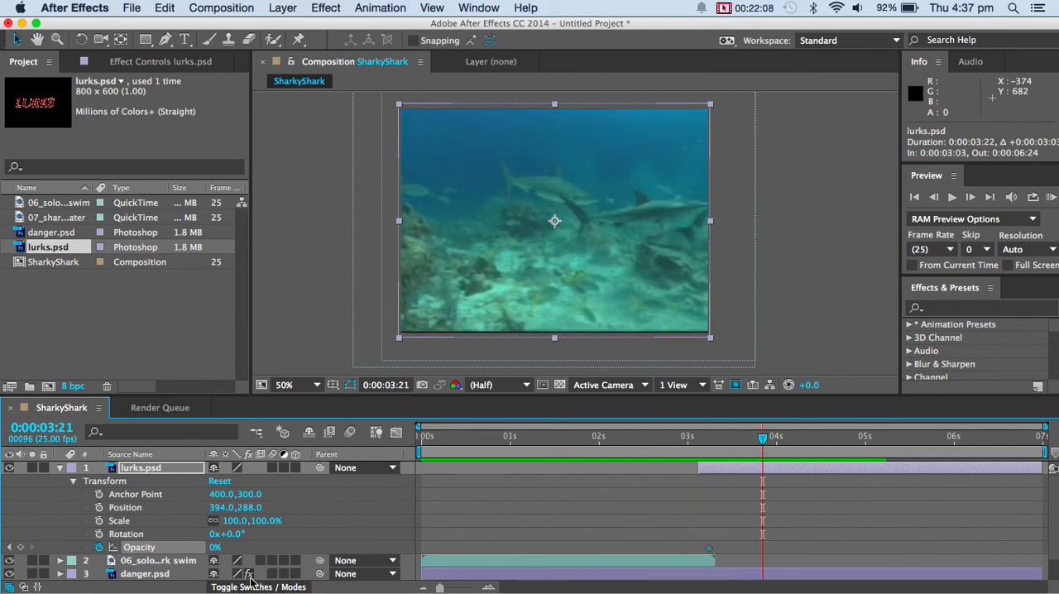
pyautogui.click(215, 549)
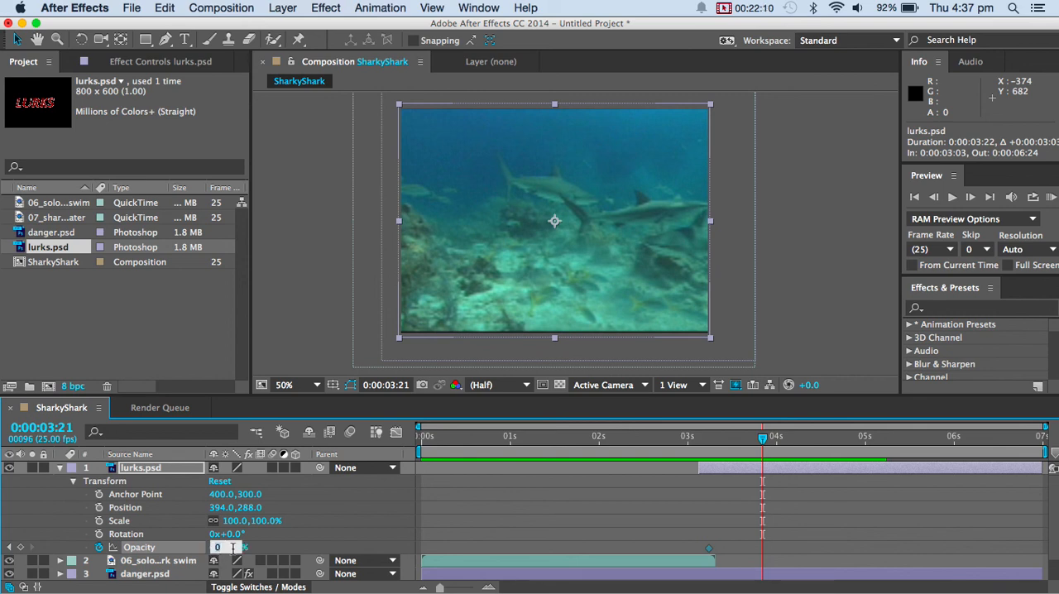
pyautogui.write('100')
pyautogui.press('Return')
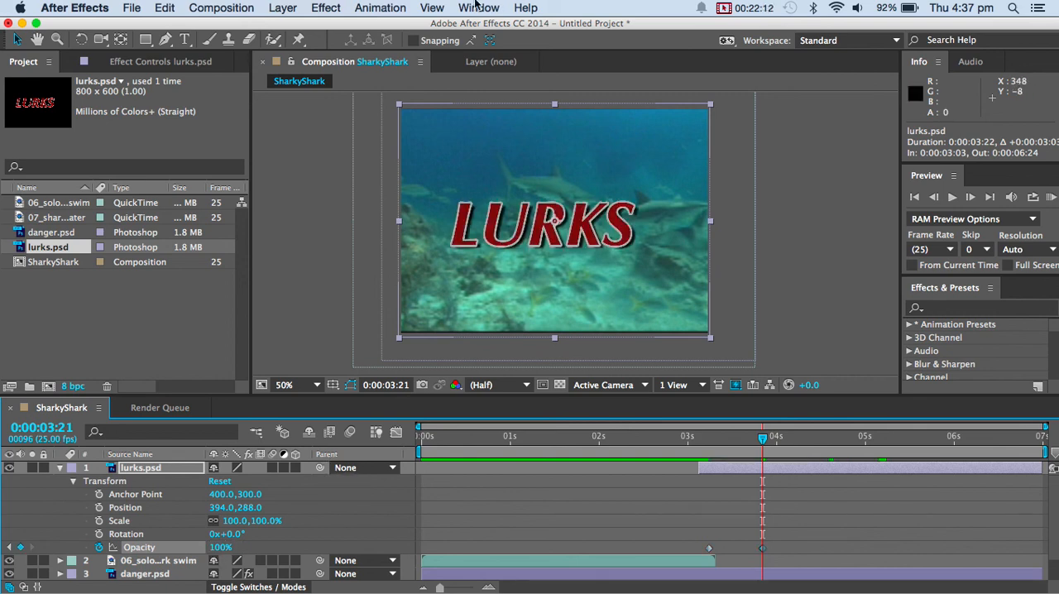
# Apply the CC Mr. Mercury simulation effect to the lurks.psd layer.
pyautogui.click(323, 8)
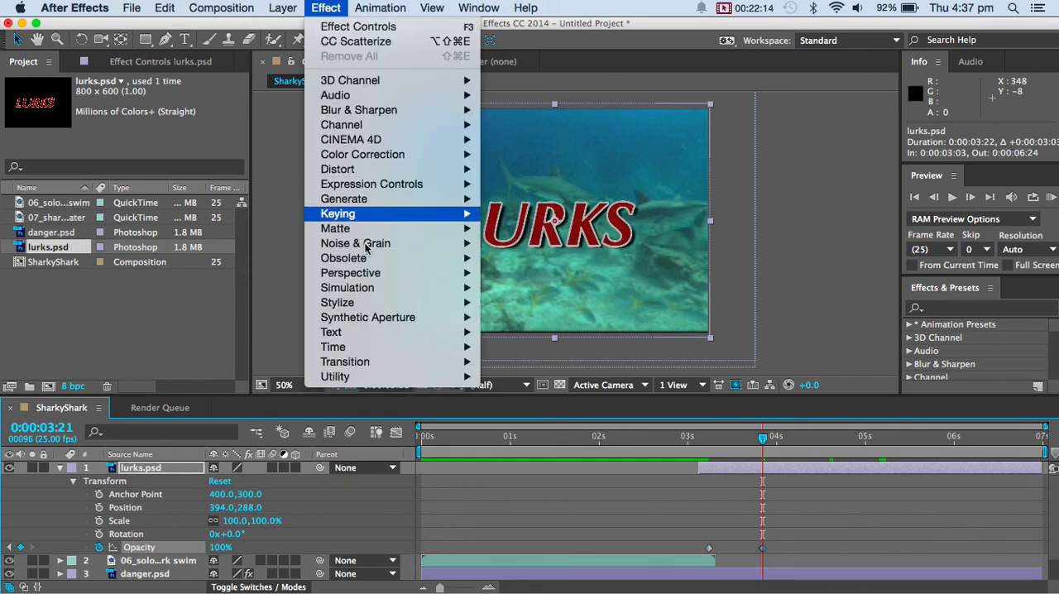
pyautogui.moveTo(371, 296)
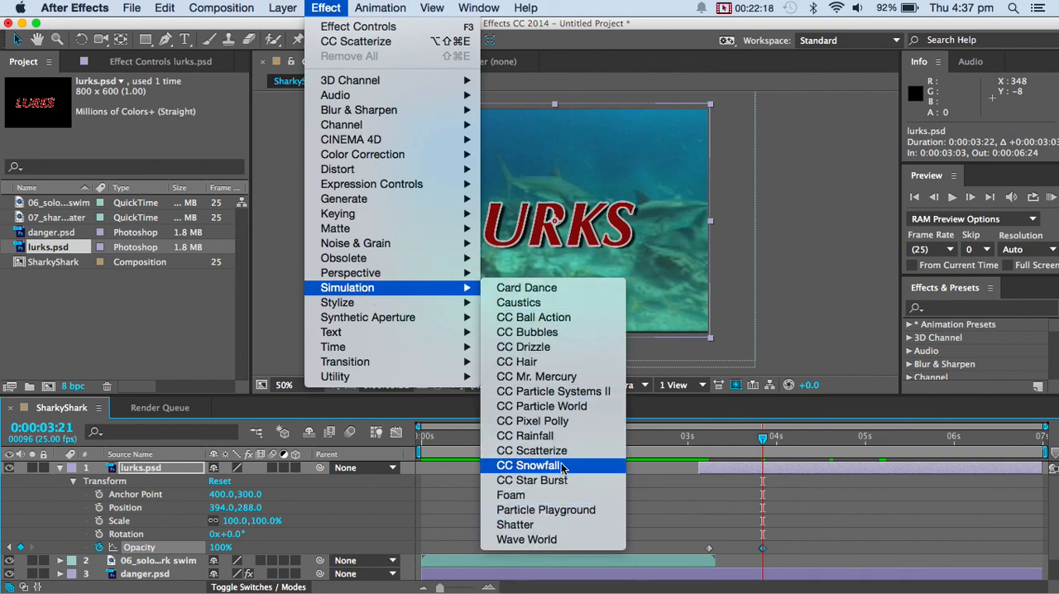
pyautogui.press('Escape')
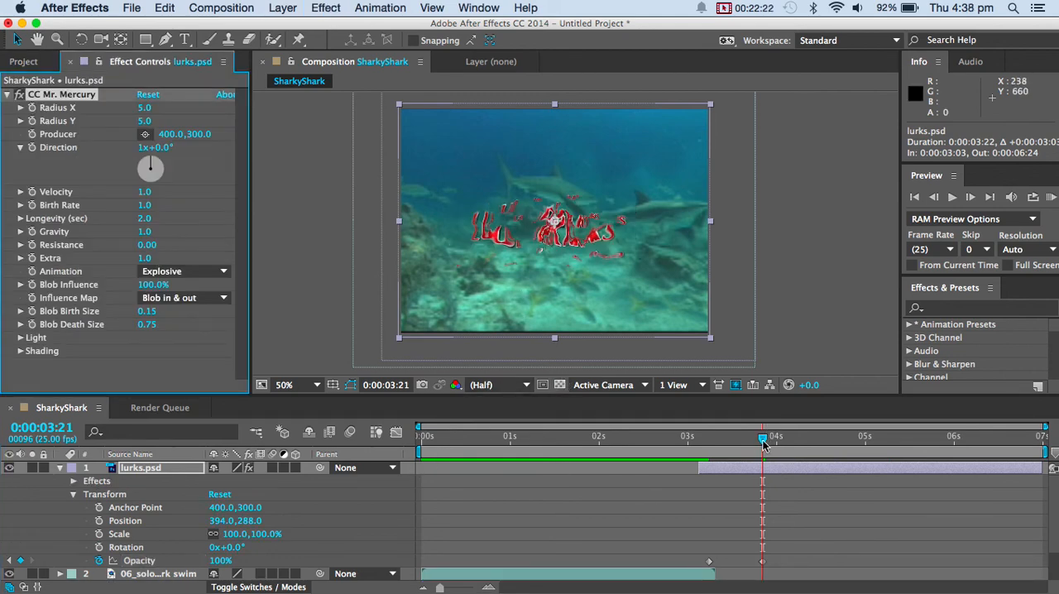
# Start keyframes at 0:00:03:20 for CC Mr. Mercury's Radius X, Radius Y, Blob Birth Size and Blob Death Size.
pyautogui.moveTo(762, 439)
pyautogui.mouseDown()
pyautogui.moveTo(710, 445)
pyautogui.moveTo(775, 443)
pyautogui.moveTo(756, 440)
pyautogui.mouseUp()
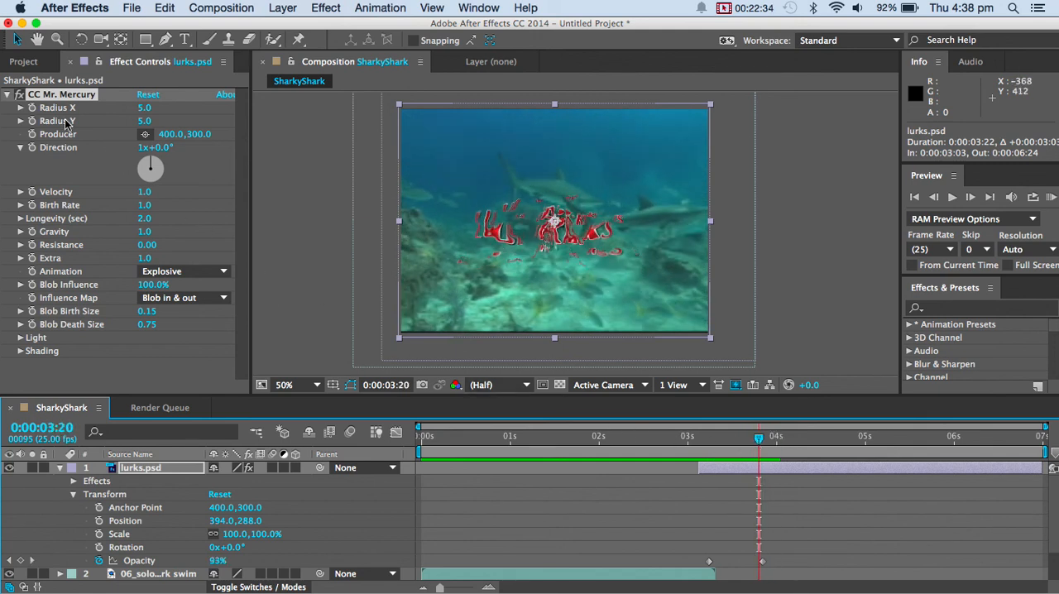
pyautogui.click(30, 114)
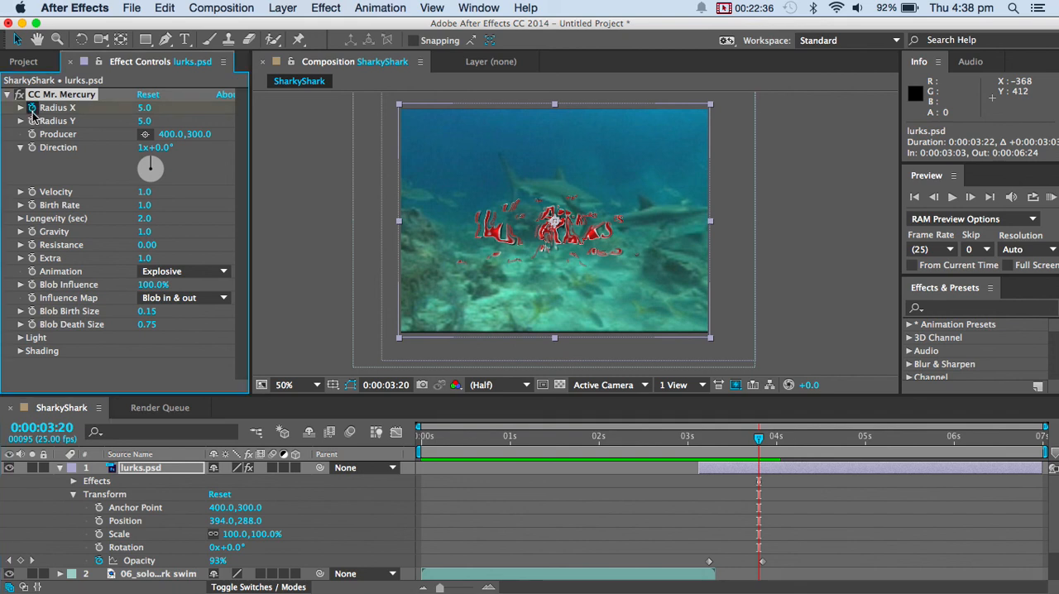
pyautogui.click(32, 312)
pyautogui.click(32, 324)
# At 0:00:04:15, keyframe CC Mr. Mercury's Radius X and Radius Y at 0, Blob Birth Size at 8.88 and Blob Death Size at 1.66.
pyautogui.moveTo(766, 442); pyautogui.dragTo(830, 449)
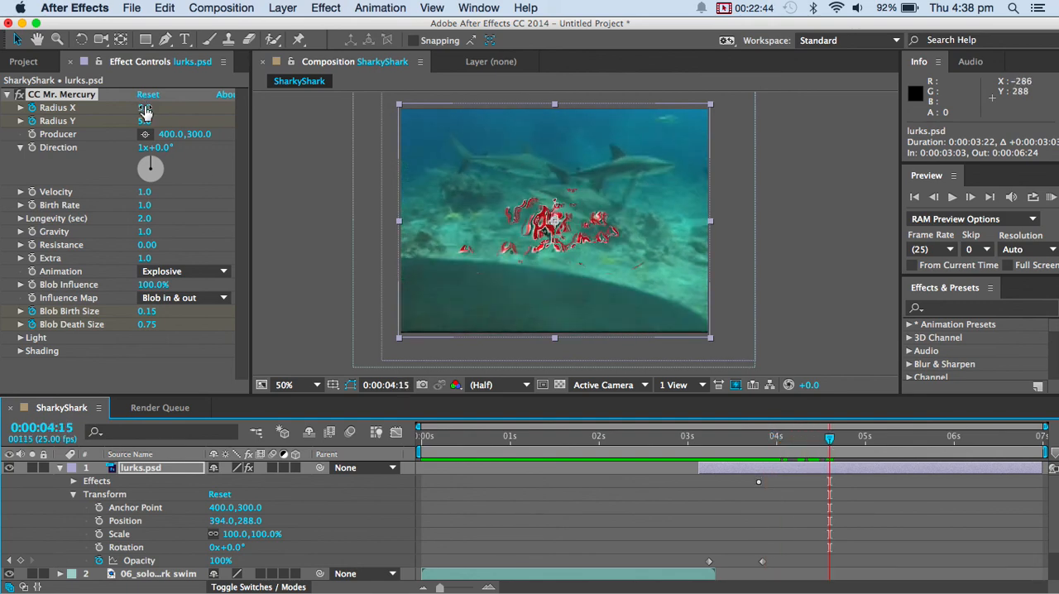
pyautogui.moveTo(145, 111); pyautogui.dragTo(79, 115)
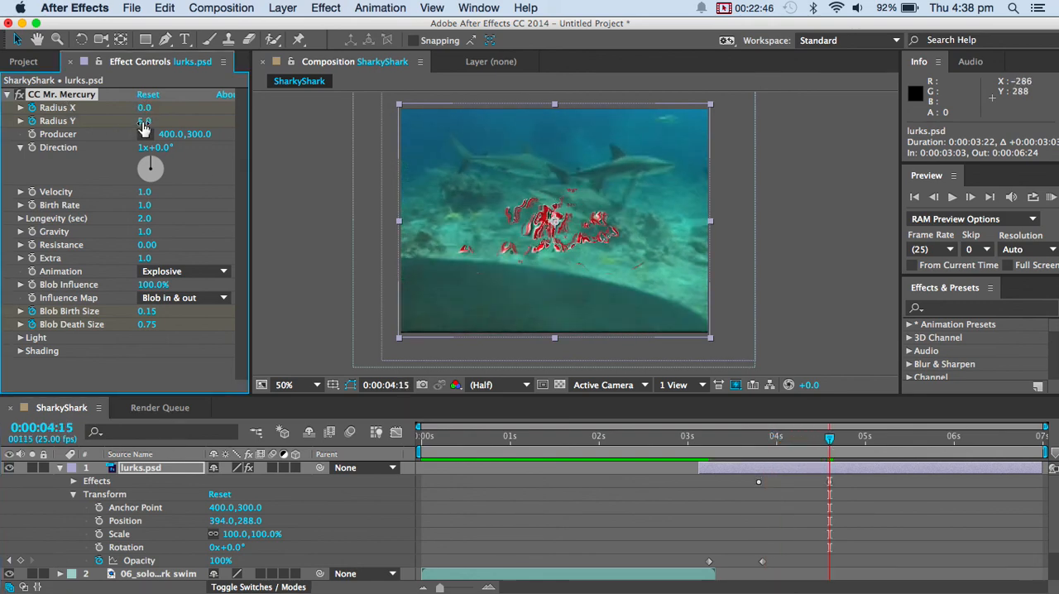
pyautogui.moveTo(143, 123); pyautogui.dragTo(89, 120)
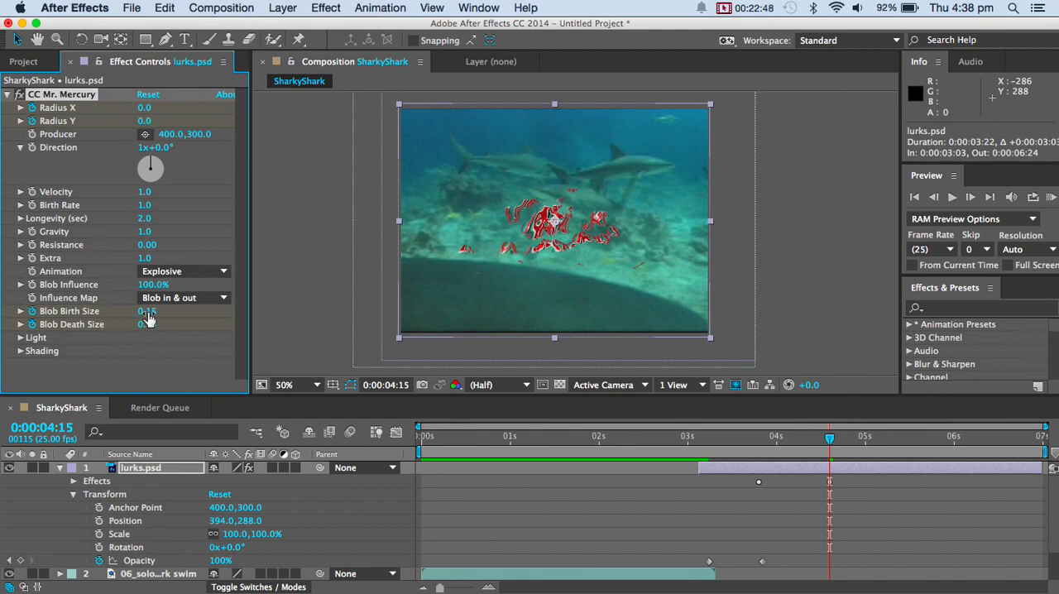
pyautogui.moveTo(147, 318); pyautogui.dragTo(815, 331)
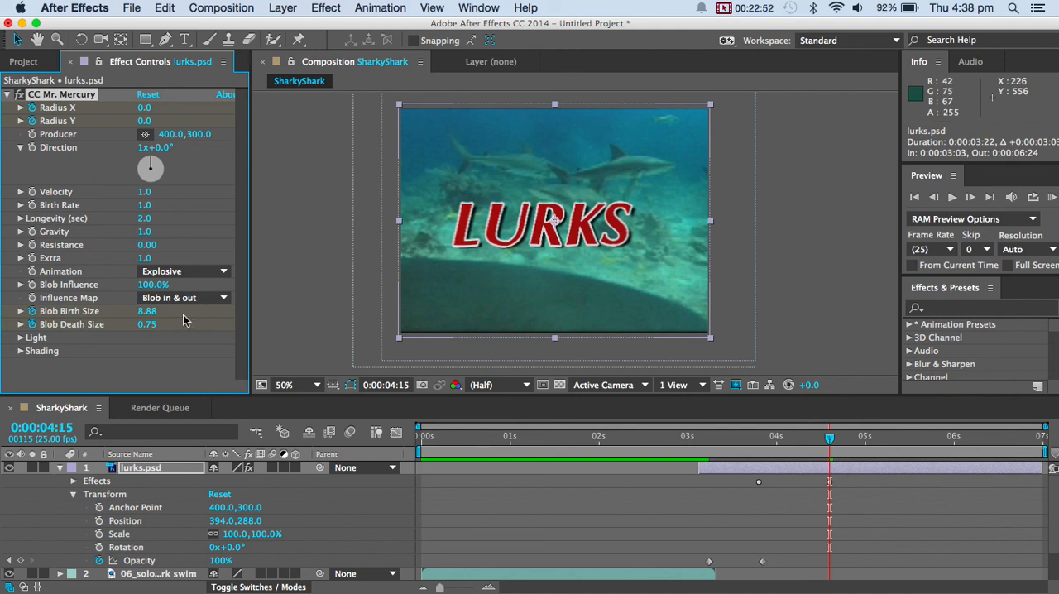
pyautogui.moveTo(139, 325); pyautogui.dragTo(12, 324)
pyautogui.moveTo(185, 324); pyautogui.dragTo(4, 290)
pyautogui.moveTo(3, 250); pyautogui.dragTo(133, 274)
# Play the composition from 0:00:02:21 to review the LURKS title animation, then stop and collapse the lurks.psd layer.
pyautogui.moveTo(829, 437); pyautogui.dragTo(674, 454)
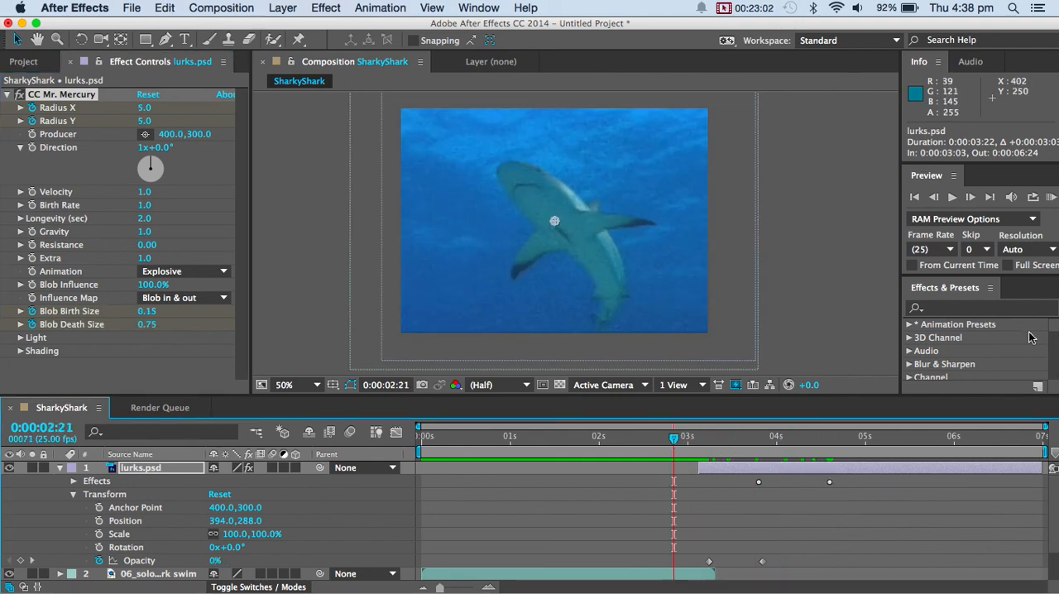
pyautogui.click(953, 198)
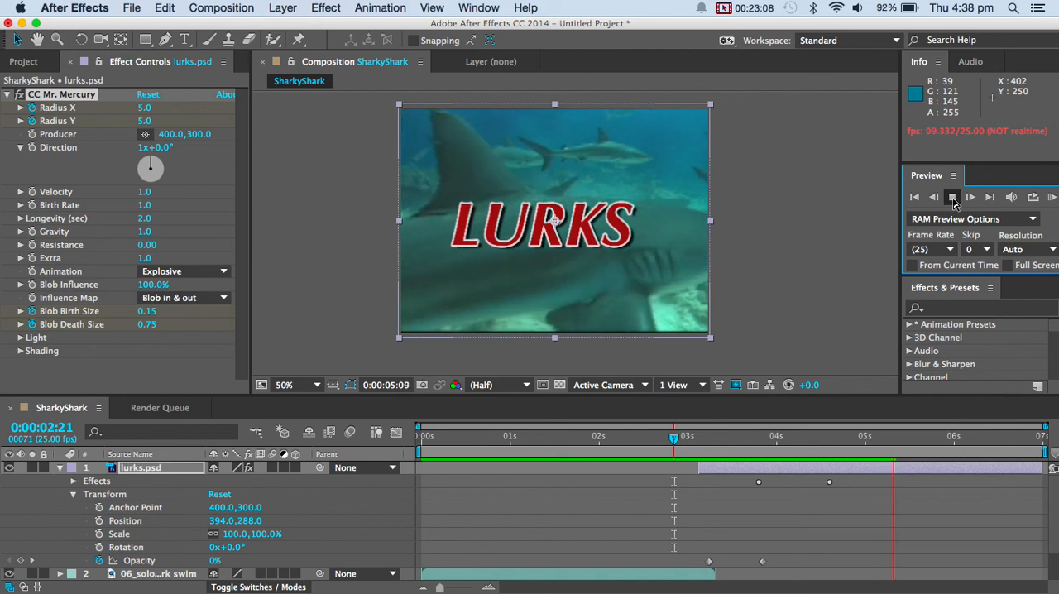
pyautogui.click(952, 198)
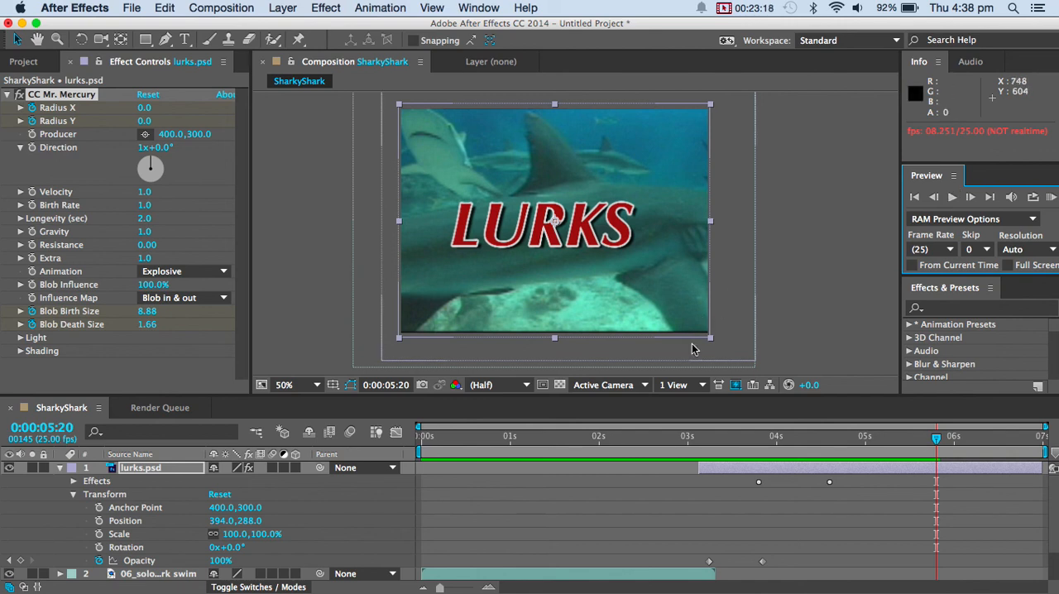
pyautogui.click(59, 468)
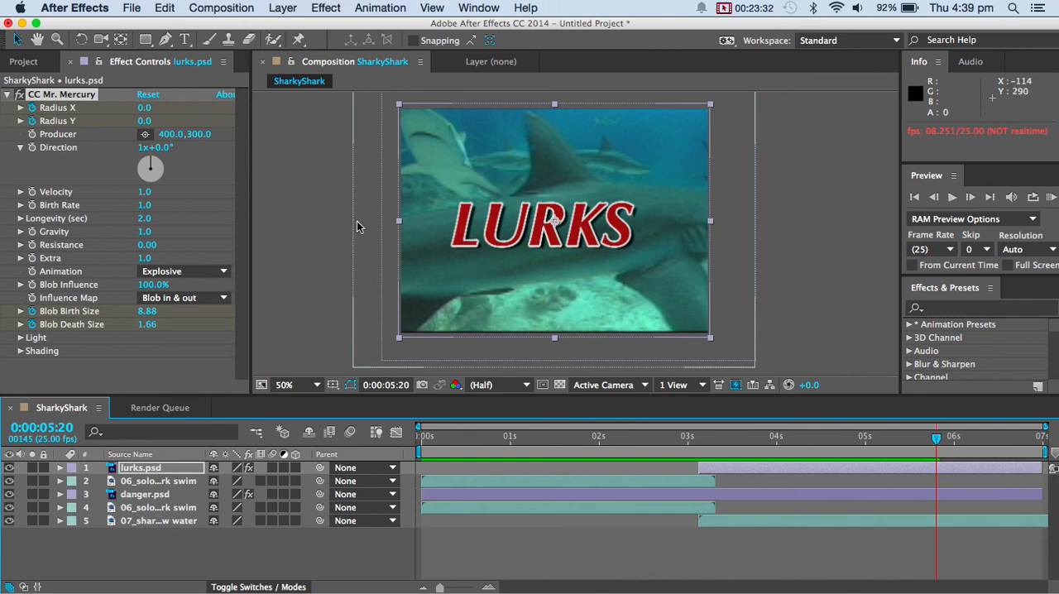
pyautogui.click(753, 10)
pyautogui.click(758, 28)
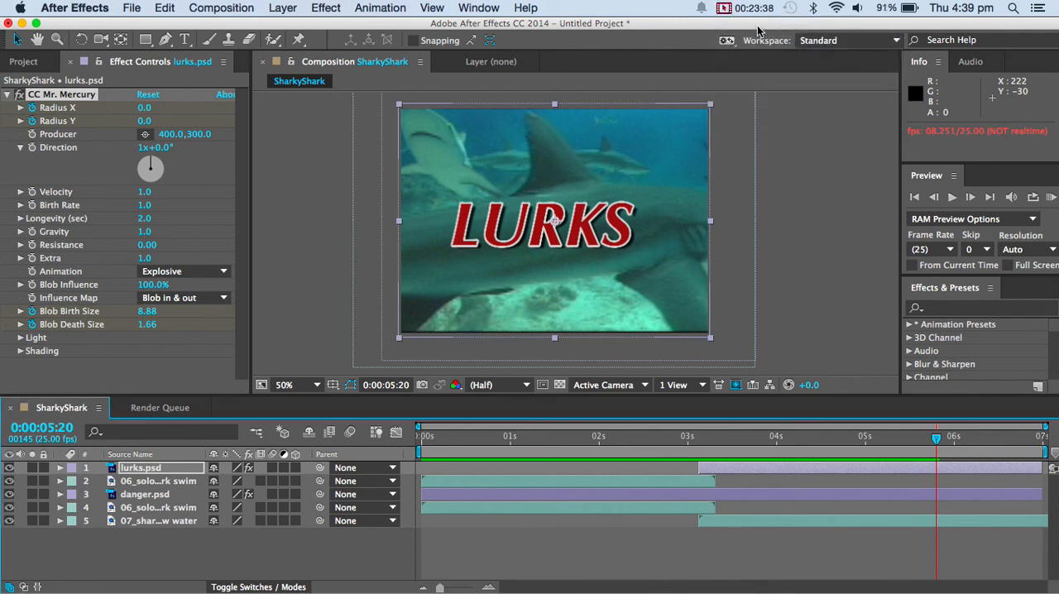